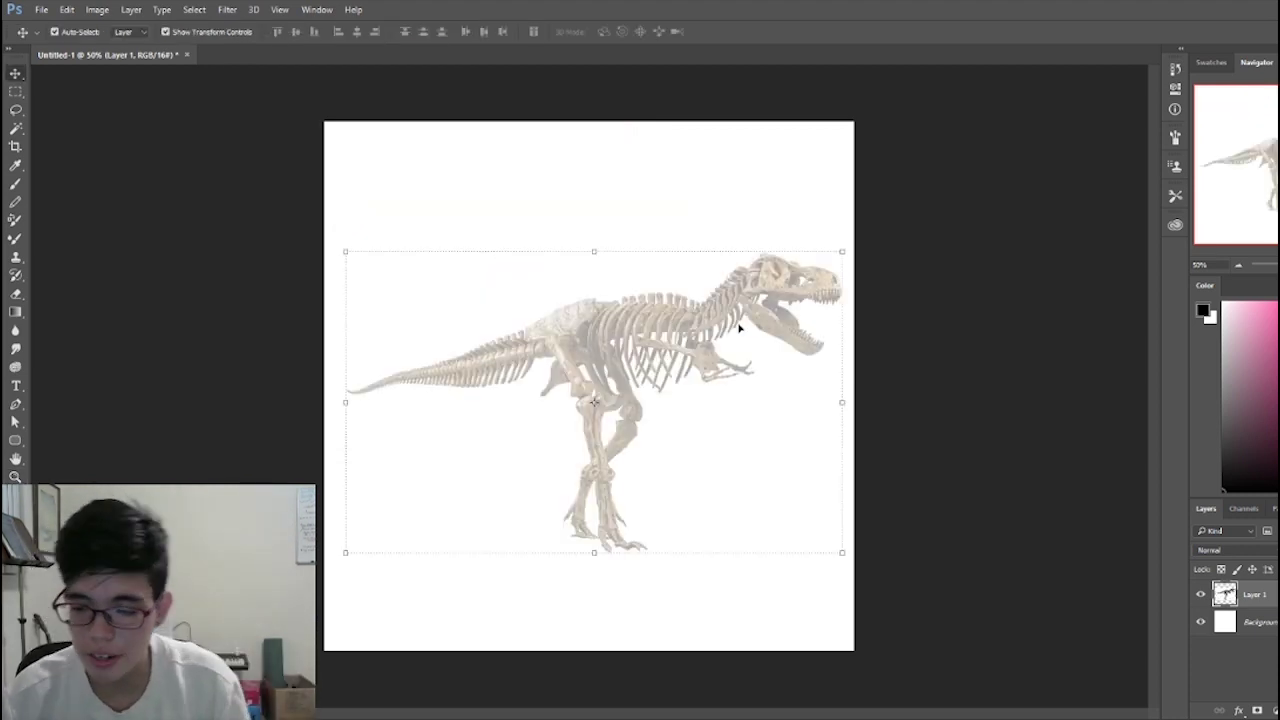
Step: Extend the canvas sideways with the Crop tool into a wide landscape format around the skeleton
click(14, 146)
drag(324, 386, 183, 384)
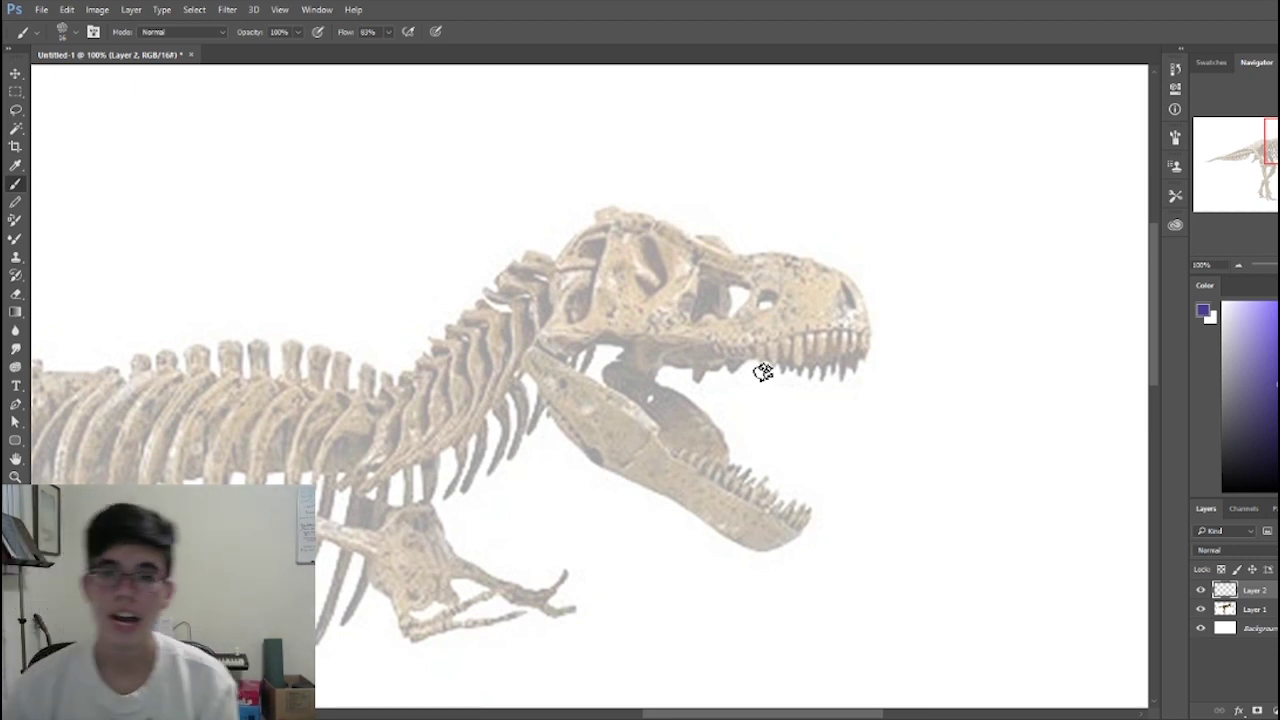
Step: Write "BASIC SHAPES" with a zigzag underline in purple brush across the skeleton, and hide that layer
mouse_move(389, 668)
mouse_down()
mouse_move(915, 654)
mouse_move(946, 681)
mouse_up()
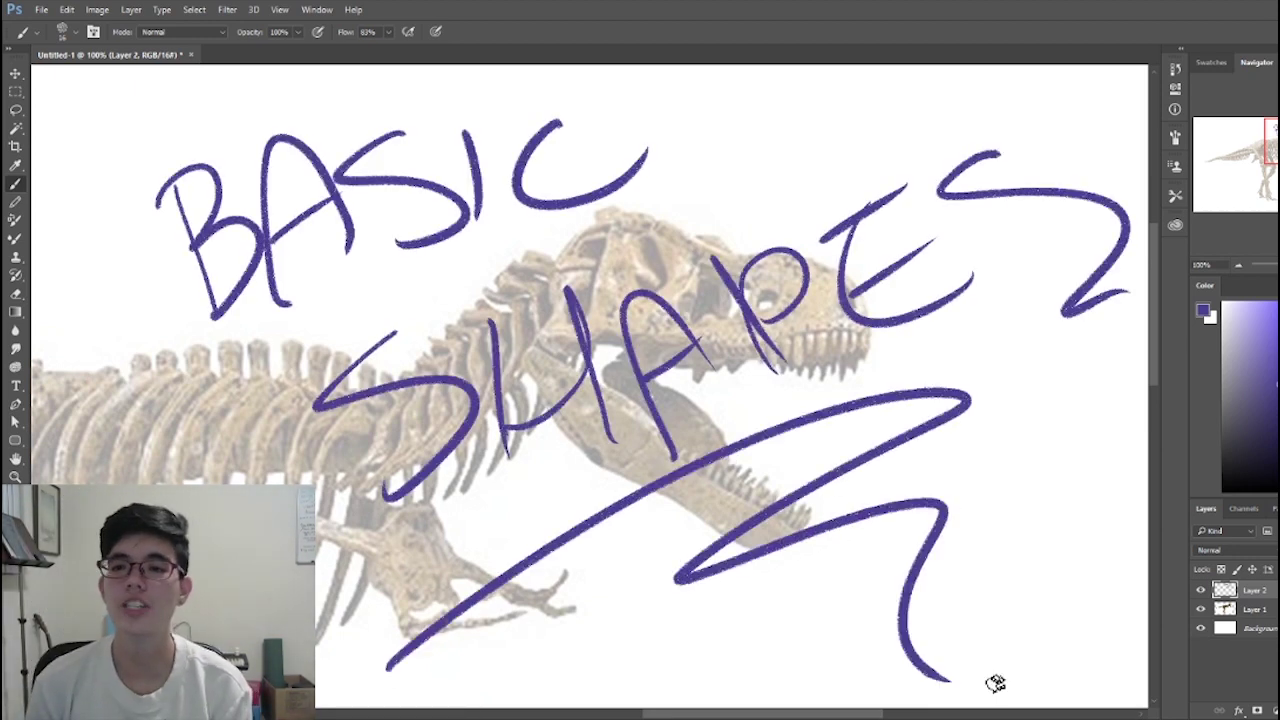
click(1200, 590)
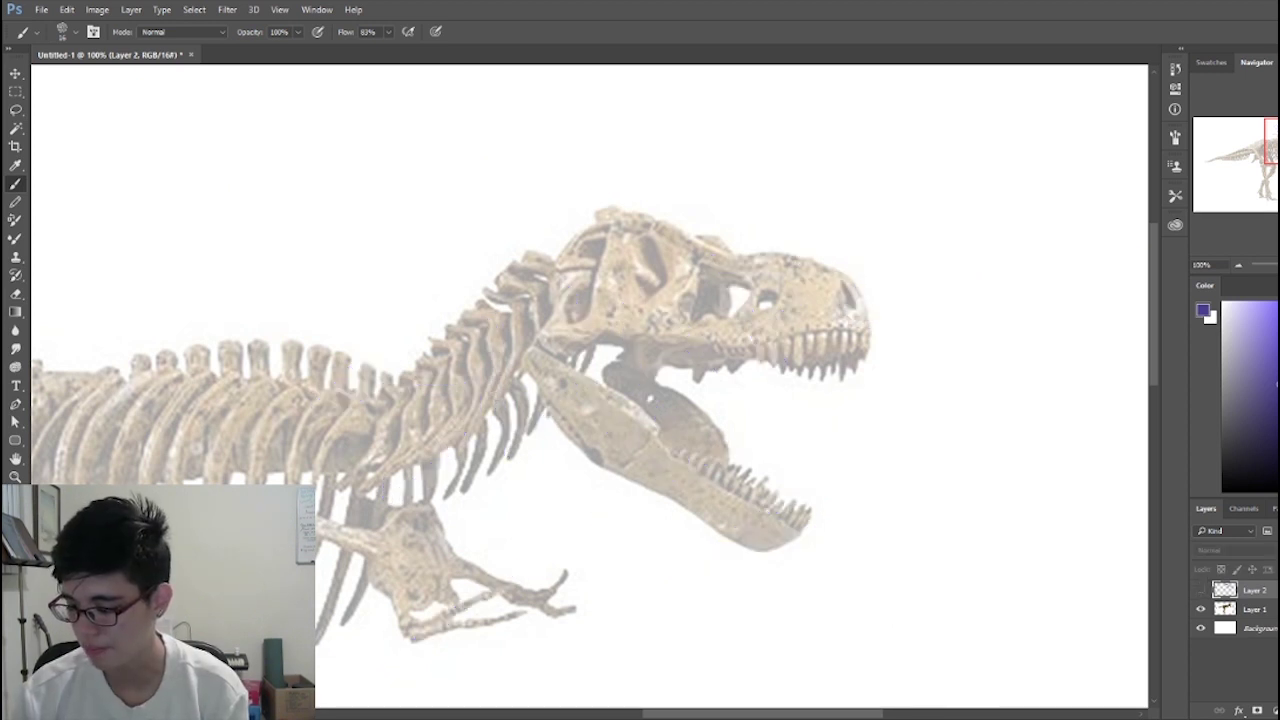
key(h)
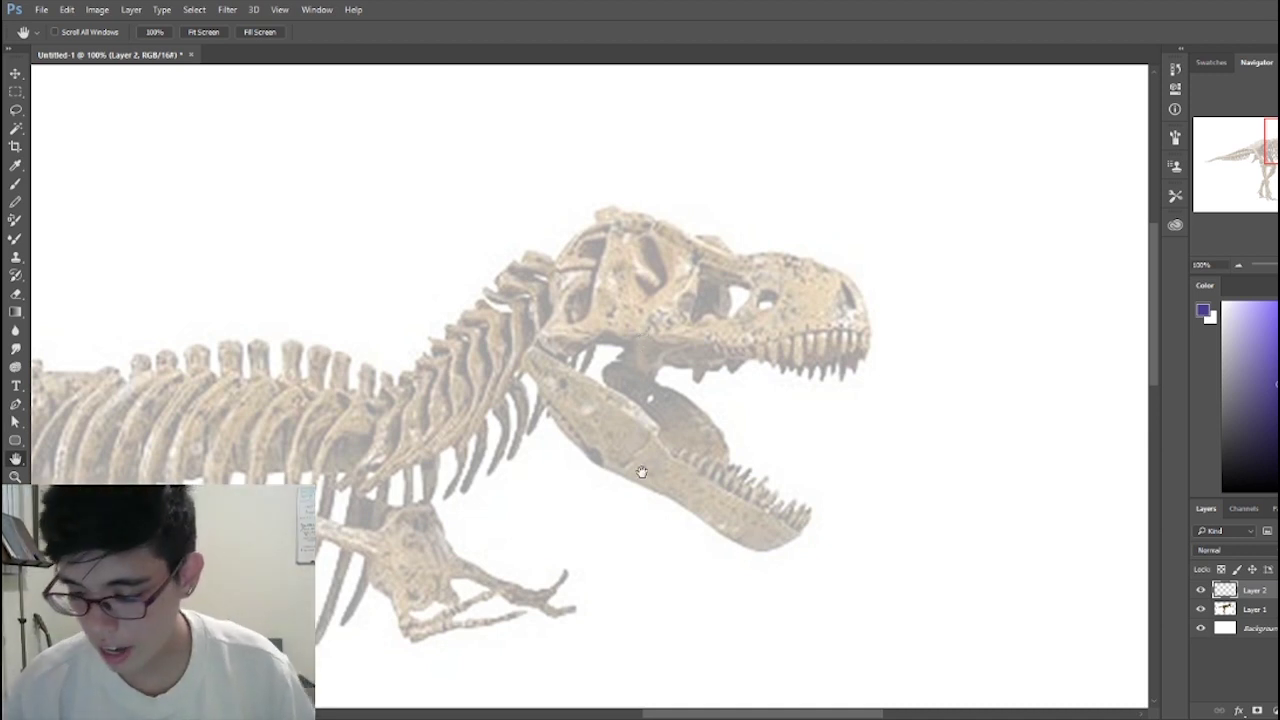
key(b)
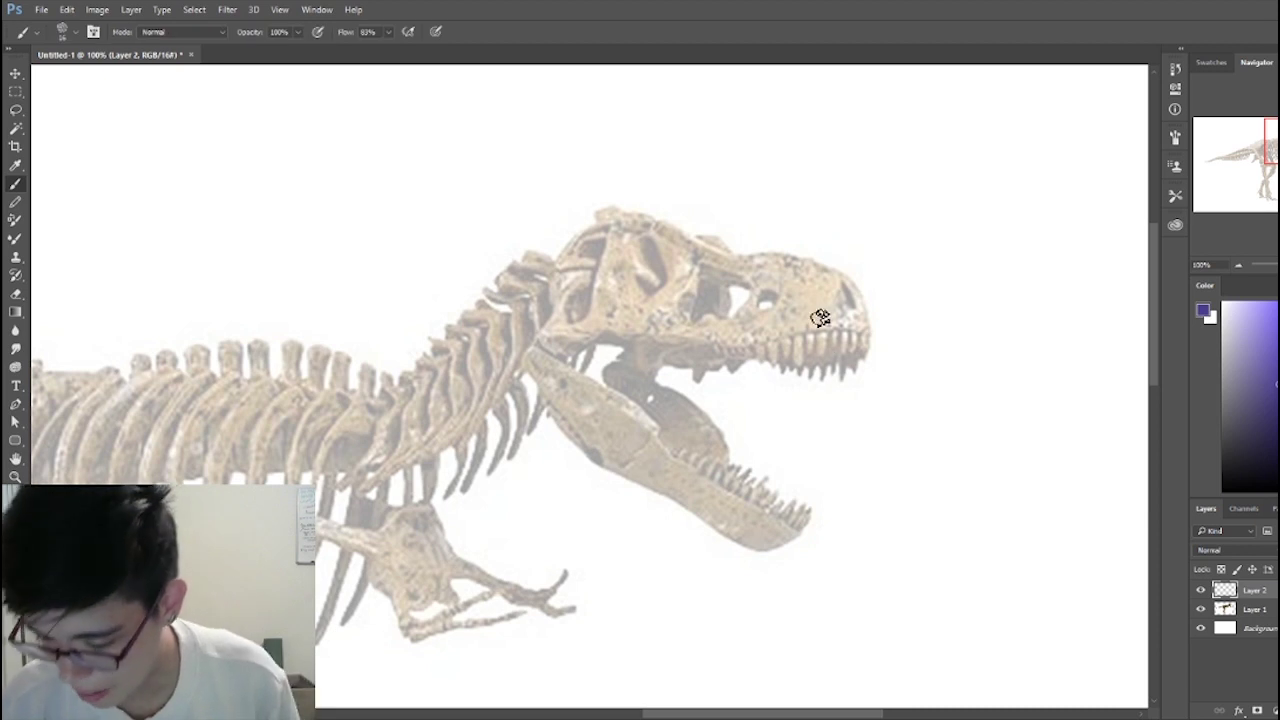
mouse_move(776, 353)
mouse_down()
mouse_move(808, 368)
mouse_move(842, 336)
mouse_move(854, 358)
mouse_move(876, 327)
mouse_up()
key(ctrl+z)
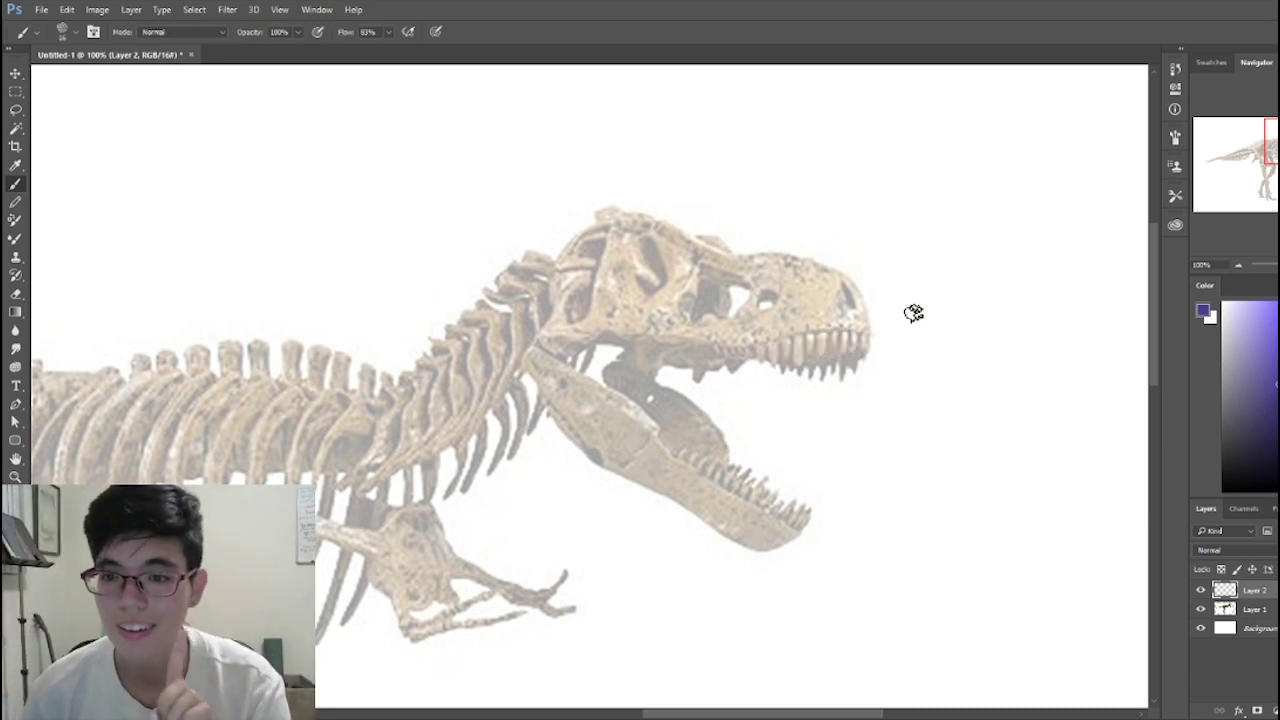
key(space)
drag(636, 399, 641, 378)
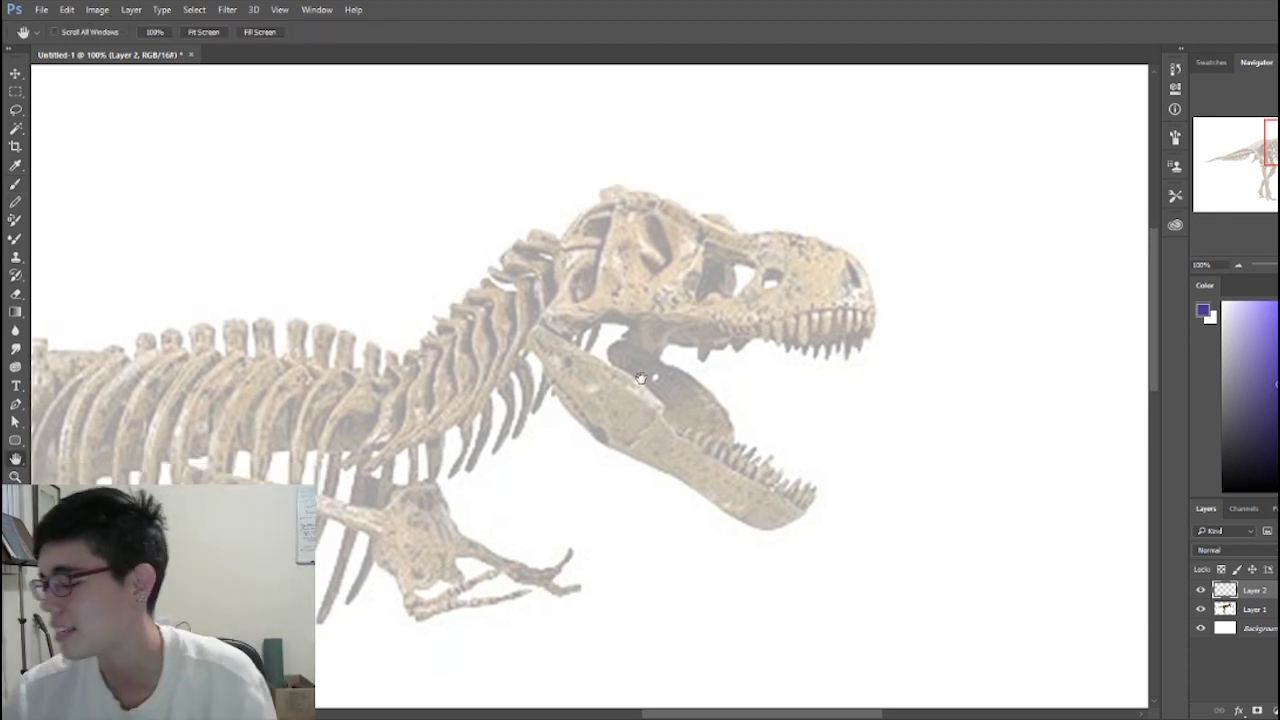
key(z)
alt+click(710, 400)
alt+click(710, 400)
alt+click(710, 400)
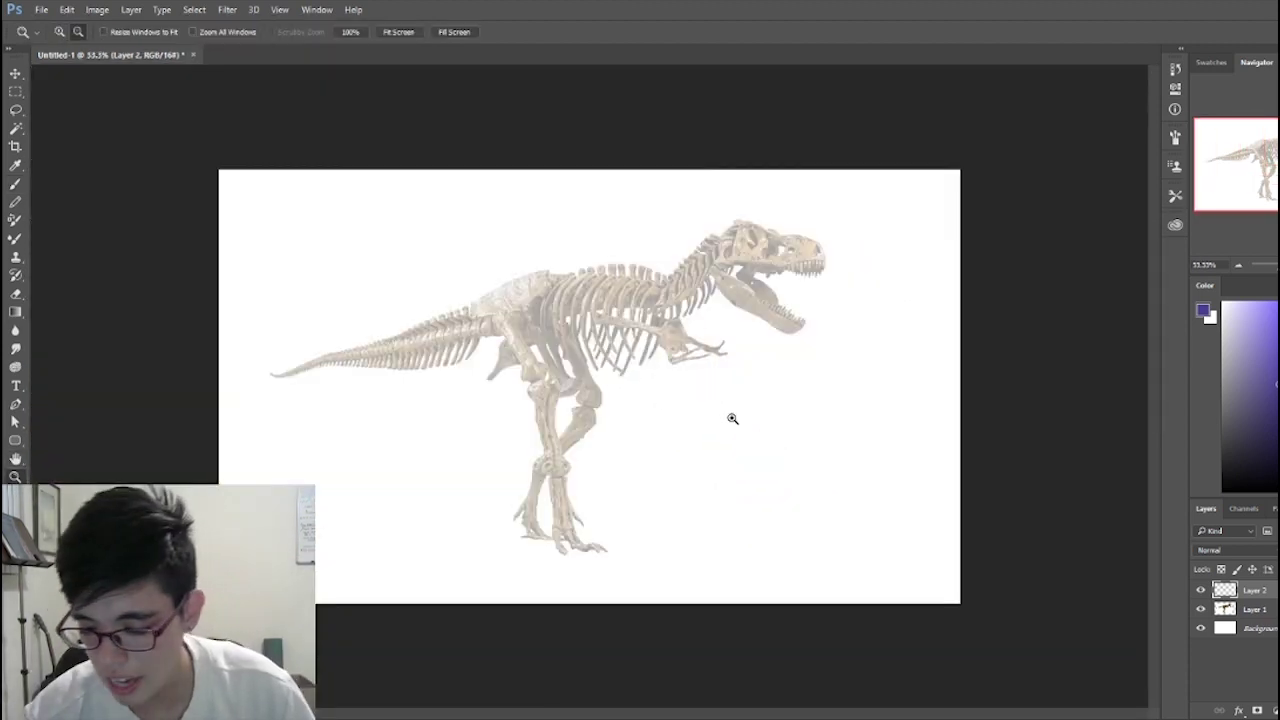
key(b)
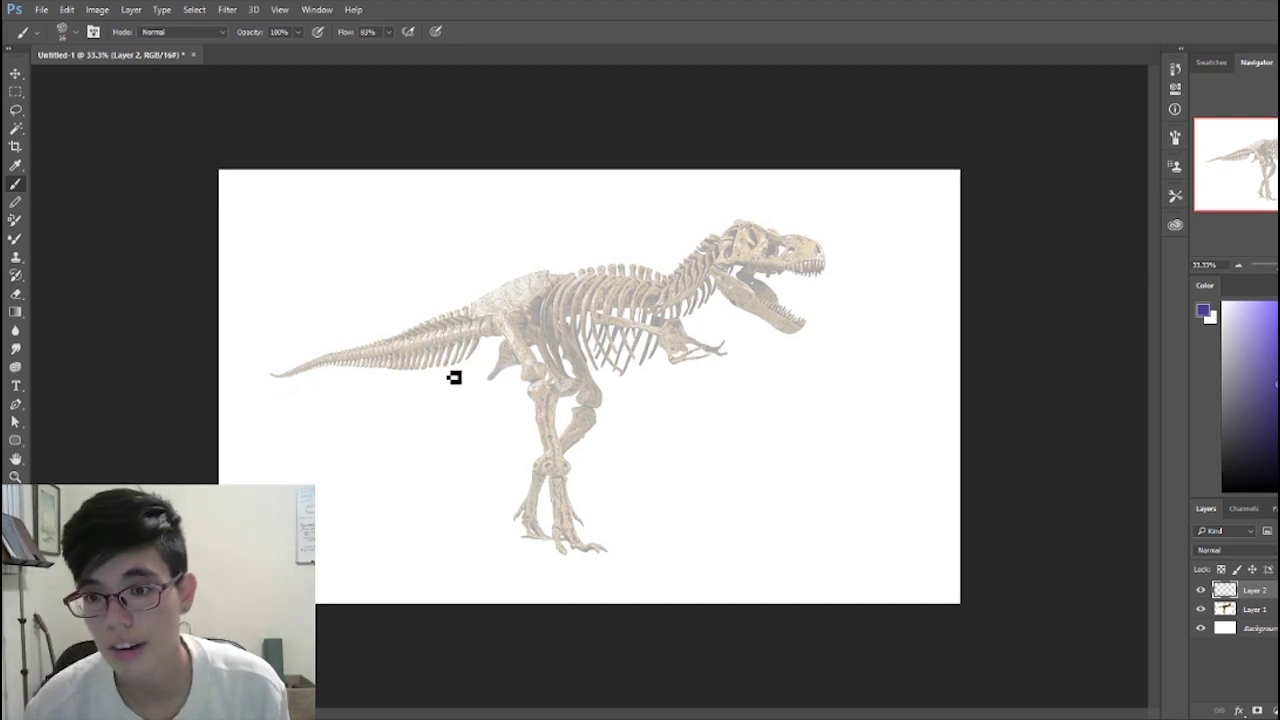
Step: Trace the outlines of the upper skull and the open lower jaw over the skeleton with the purple brush on Layer 2
key(z)
click(794, 306)
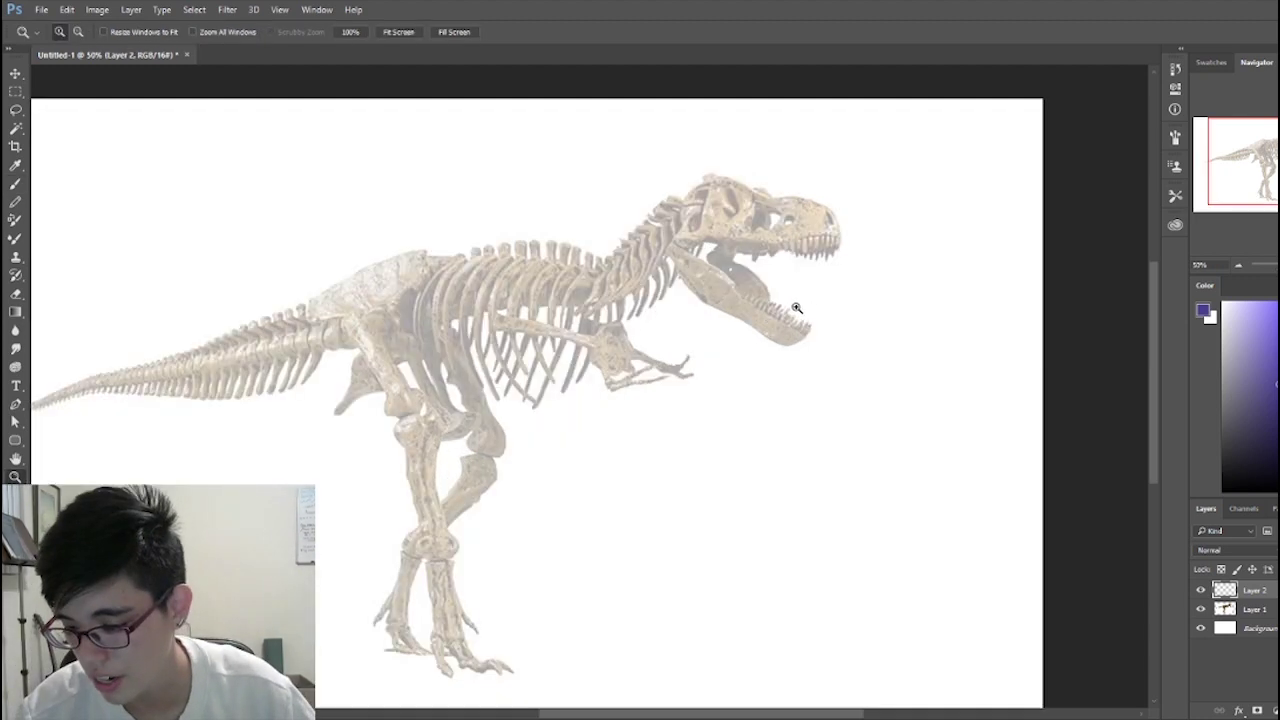
click(794, 306)
click(794, 306)
key(space)
drag(788, 314, 873, 604)
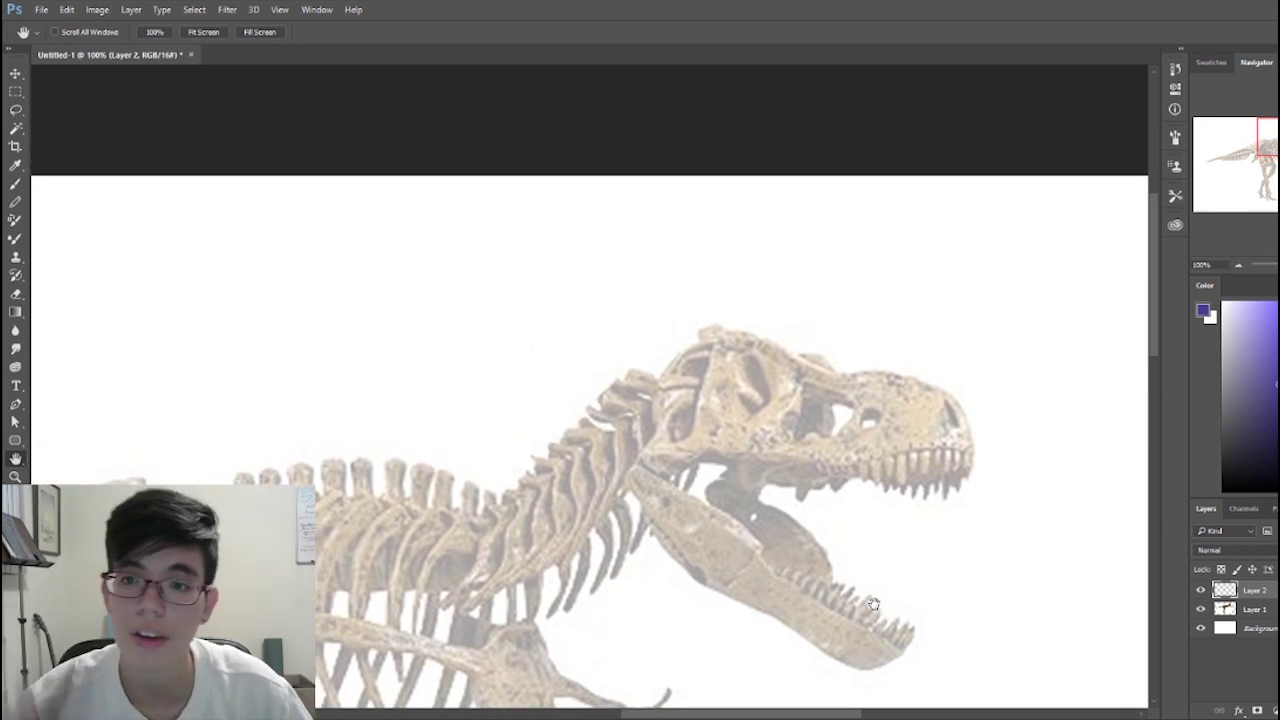
key(b)
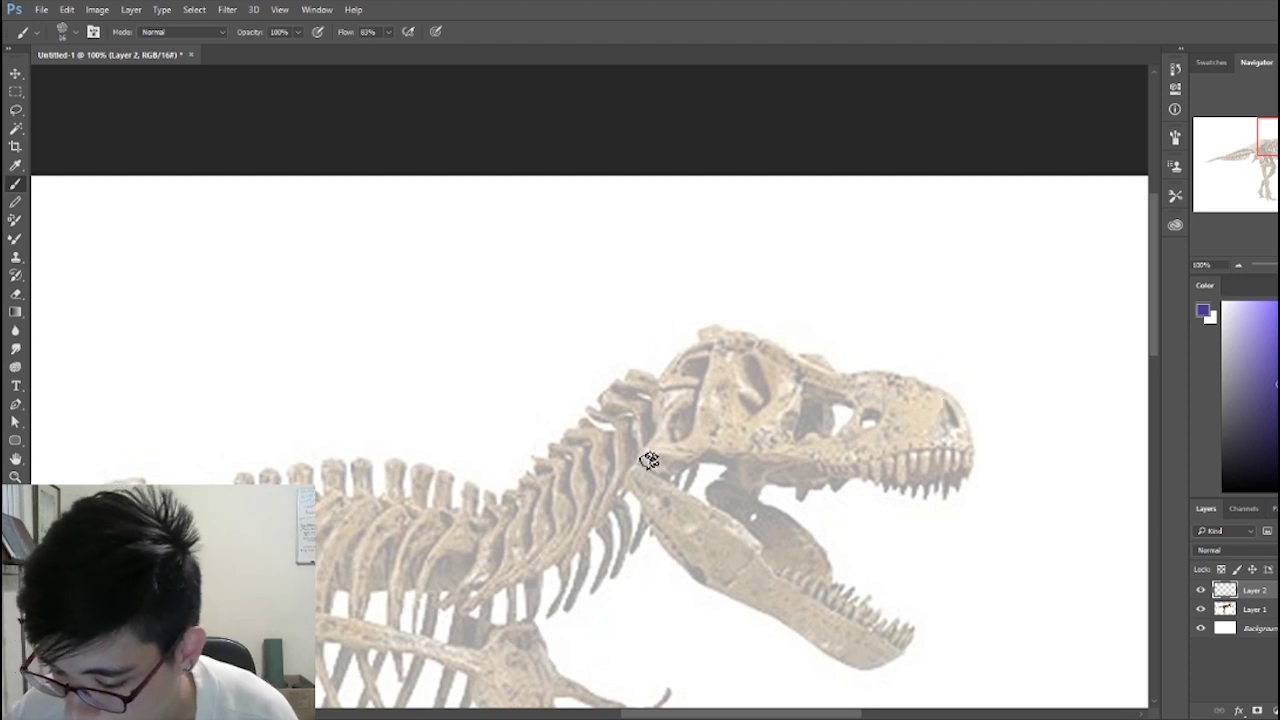
mouse_move(643, 458)
mouse_down()
mouse_move(754, 329)
mouse_move(714, 339)
mouse_move(835, 381)
mouse_move(953, 395)
mouse_move(984, 474)
mouse_up()
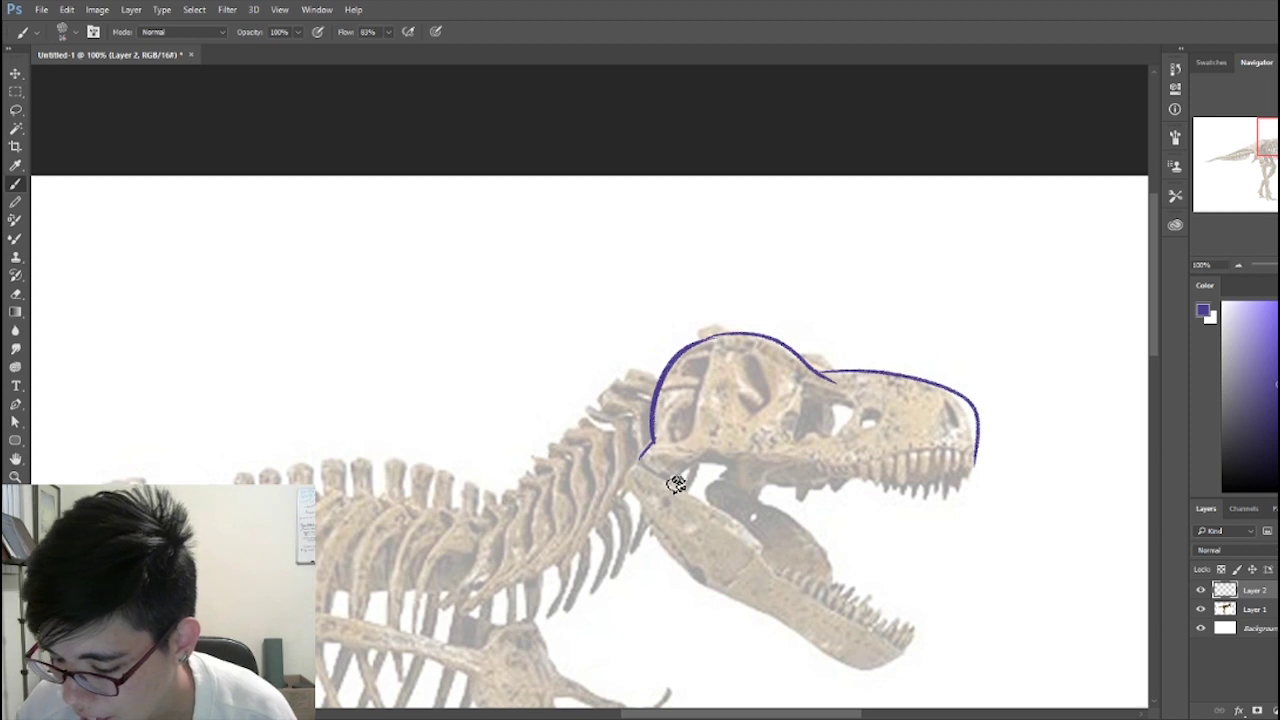
drag(674, 480, 980, 458)
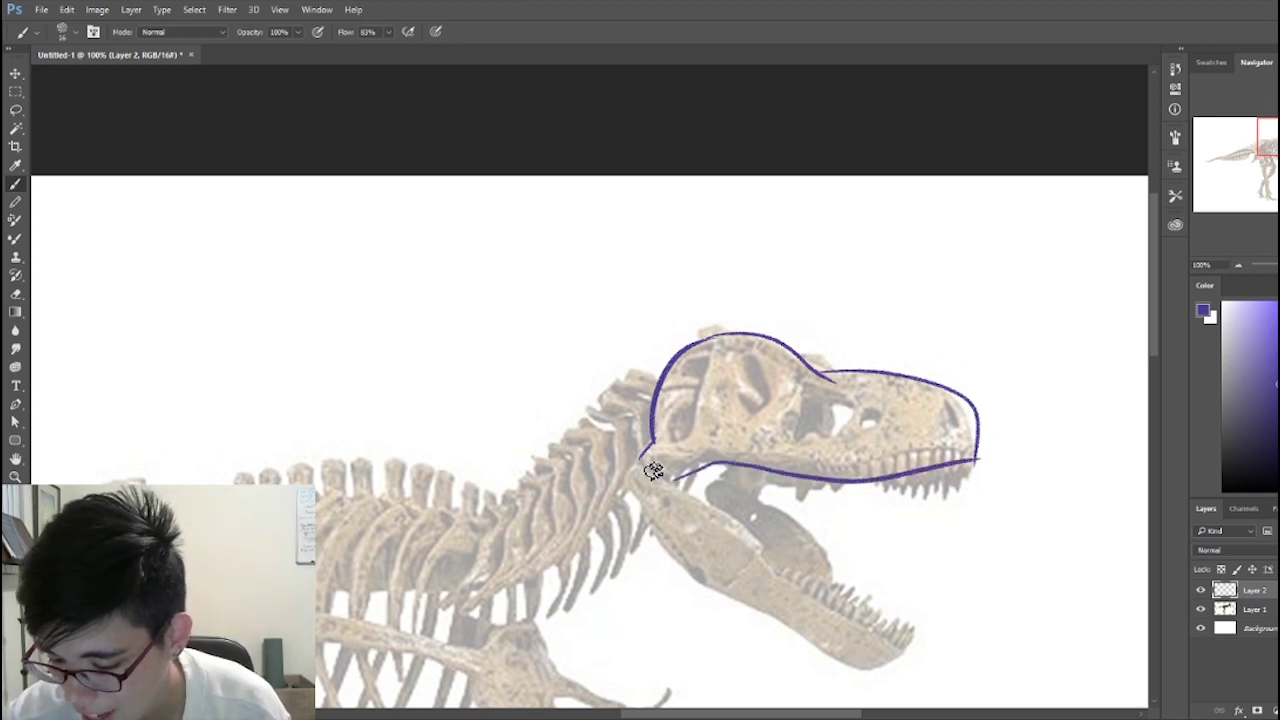
mouse_move(641, 461)
mouse_down()
mouse_move(733, 515)
mouse_move(768, 558)
mouse_move(915, 630)
mouse_up()
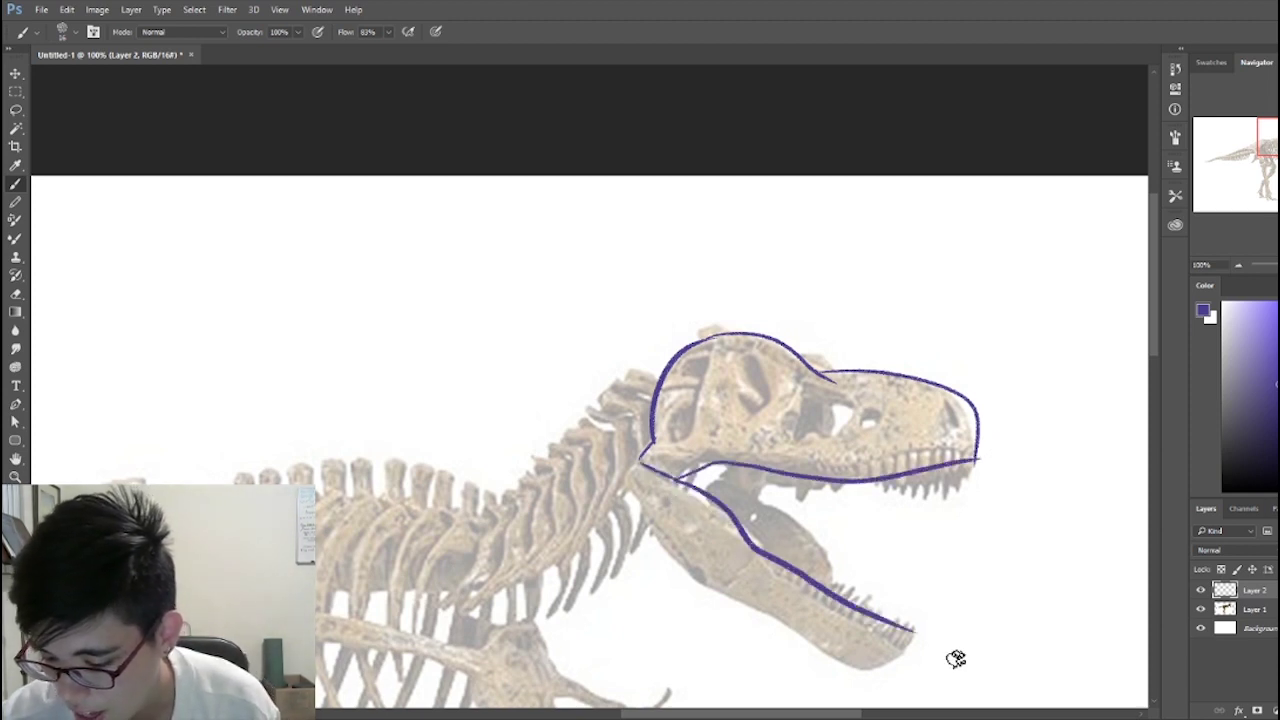
mouse_move(641, 474)
mouse_down()
mouse_move(701, 583)
mouse_move(831, 655)
mouse_move(935, 623)
mouse_up()
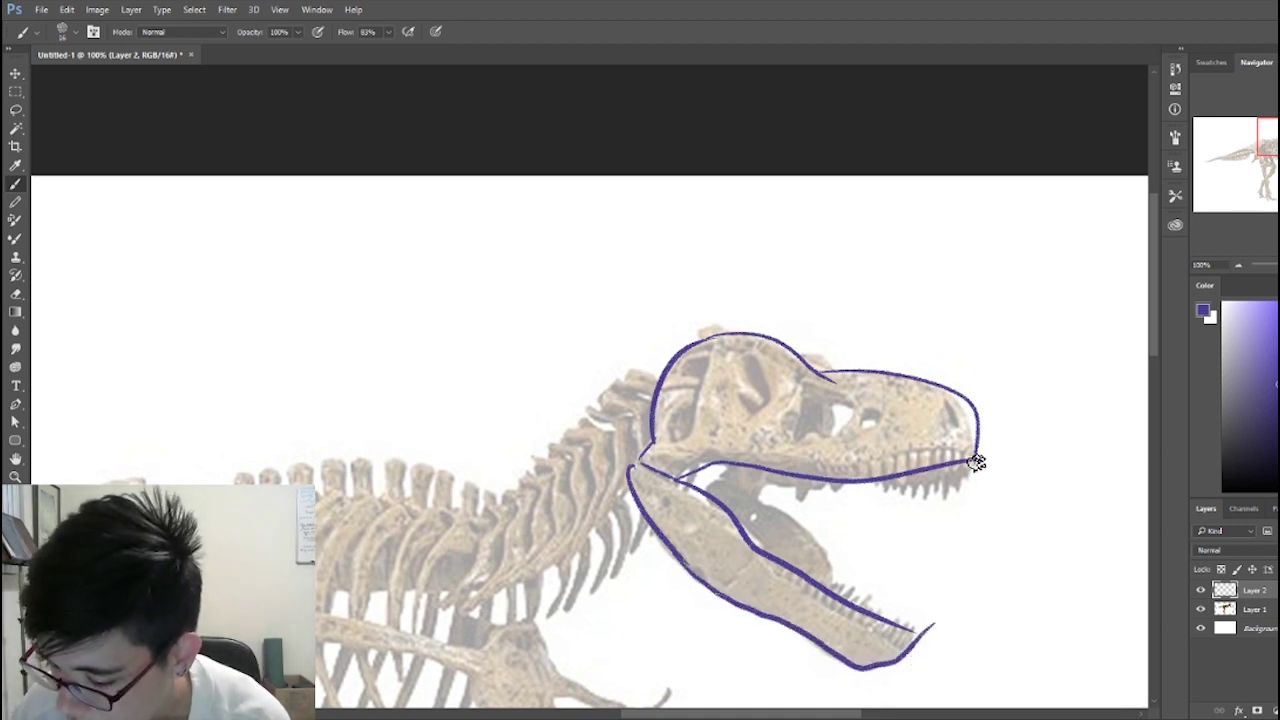
Step: Draw zigzag teeth along the upper and lower jaws and trace the far edge of the lower jaw inside the mouth
mouse_move(977, 462)
mouse_down()
mouse_move(848, 480)
mouse_move(790, 478)
mouse_move(745, 455)
mouse_up()
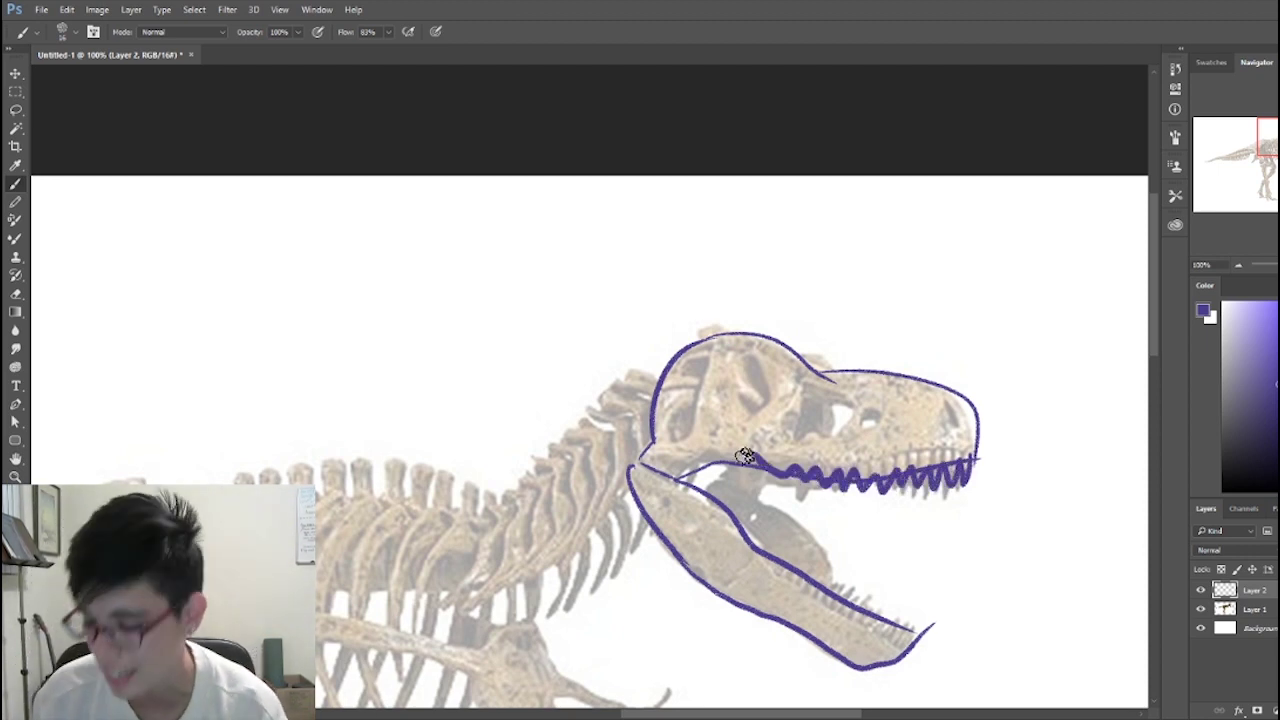
drag(775, 566, 930, 632)
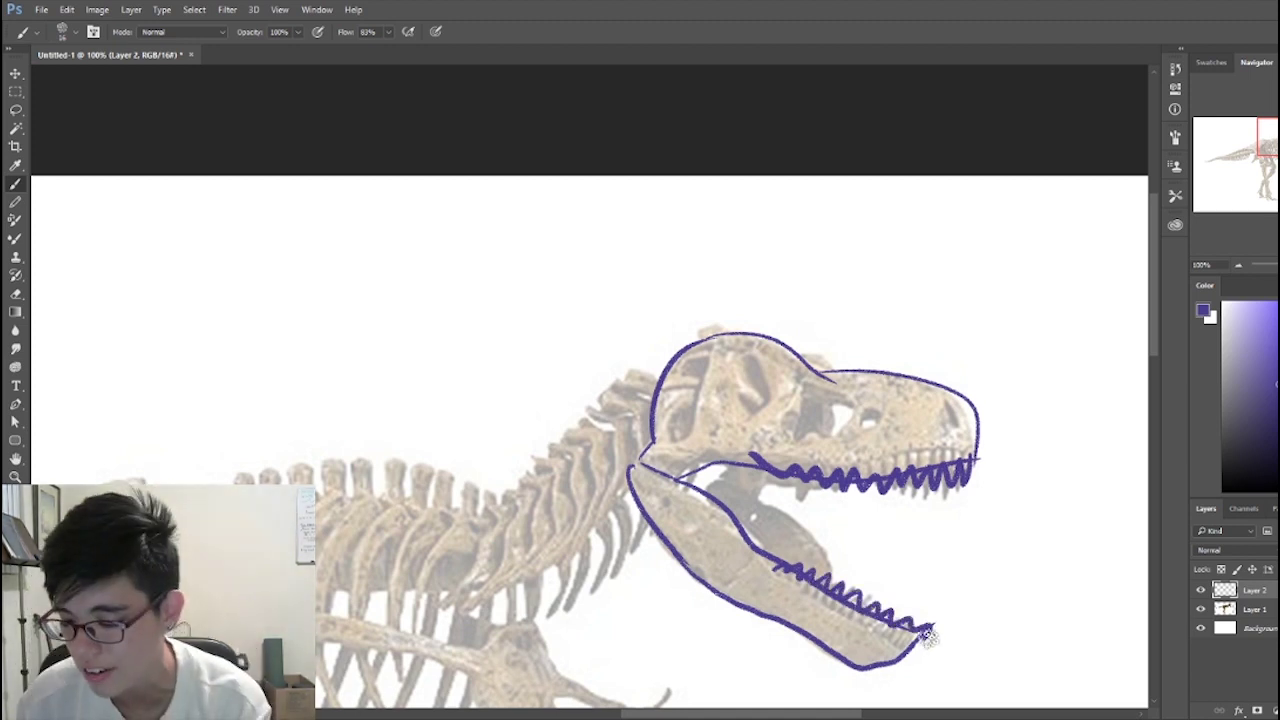
drag(765, 482, 832, 563)
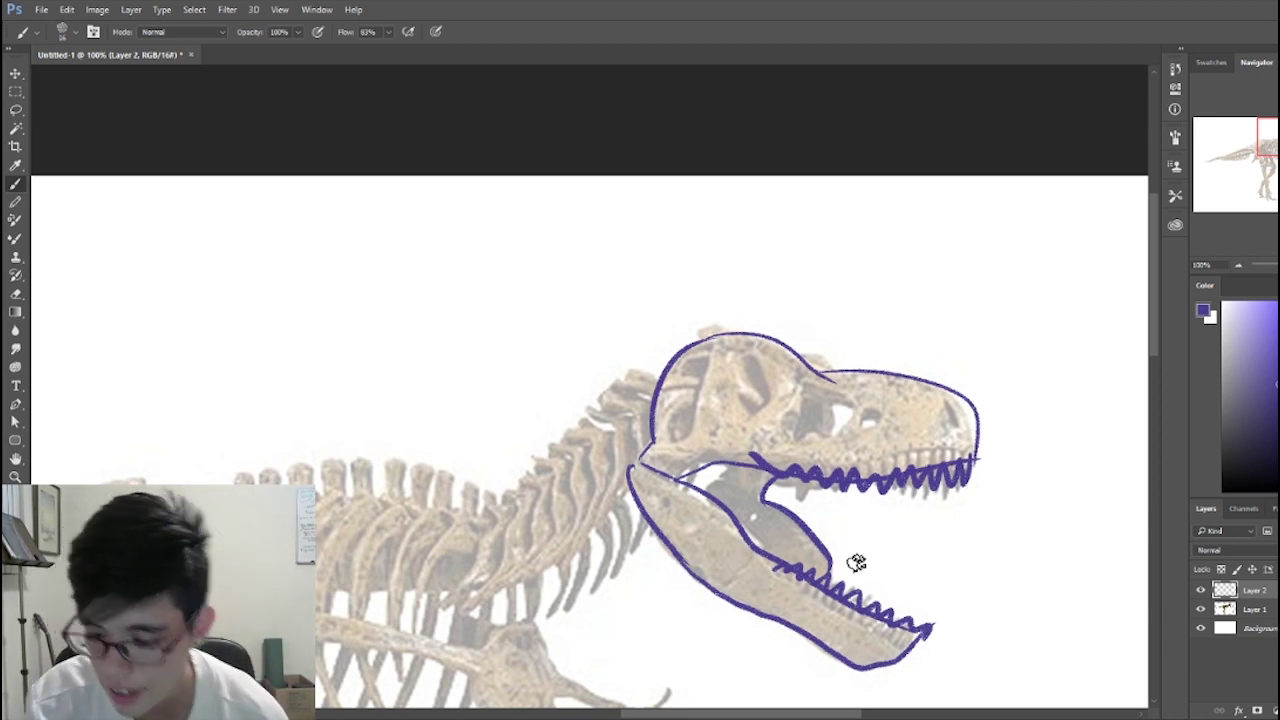
Step: Sketch a small open-mouthed cartoon head with teeth above the spine and an arrow pointing into the traced mouth
mouse_move(322, 286)
mouse_down()
mouse_move(397, 246)
mouse_move(469, 258)
mouse_move(474, 298)
mouse_move(393, 314)
mouse_move(375, 339)
mouse_move(400, 366)
mouse_move(487, 367)
mouse_up()
mouse_move(406, 312)
mouse_down()
mouse_move(406, 358)
mouse_move(408, 335)
mouse_up()
mouse_move(878, 516)
mouse_down()
mouse_move(857, 523)
mouse_move(852, 545)
mouse_up()
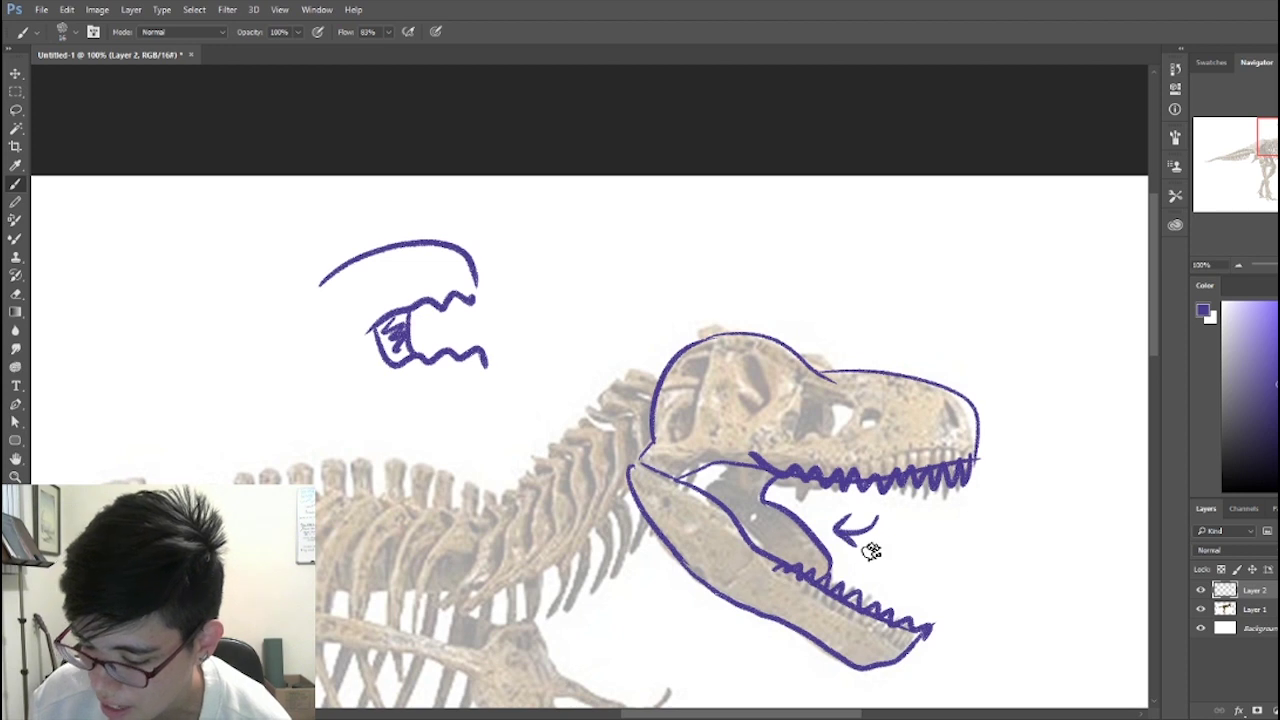
mouse_move(320, 285)
mouse_down()
mouse_move(305, 340)
mouse_move(318, 375)
mouse_up()
click(334, 305)
drag(487, 374, 392, 405)
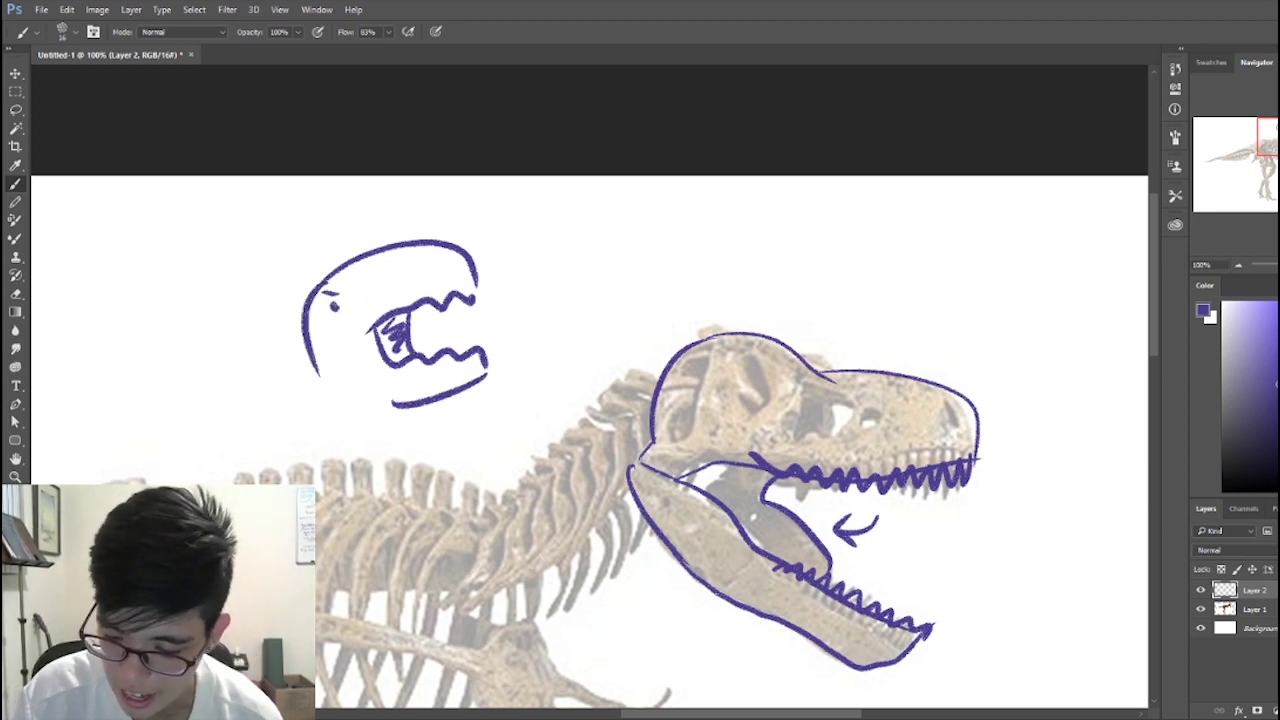
Step: Sketch a small spiky shape beside the cartoon head, and delete both sketches with a lasso selection
drag(530, 303, 710, 280)
drag(596, 300, 700, 290)
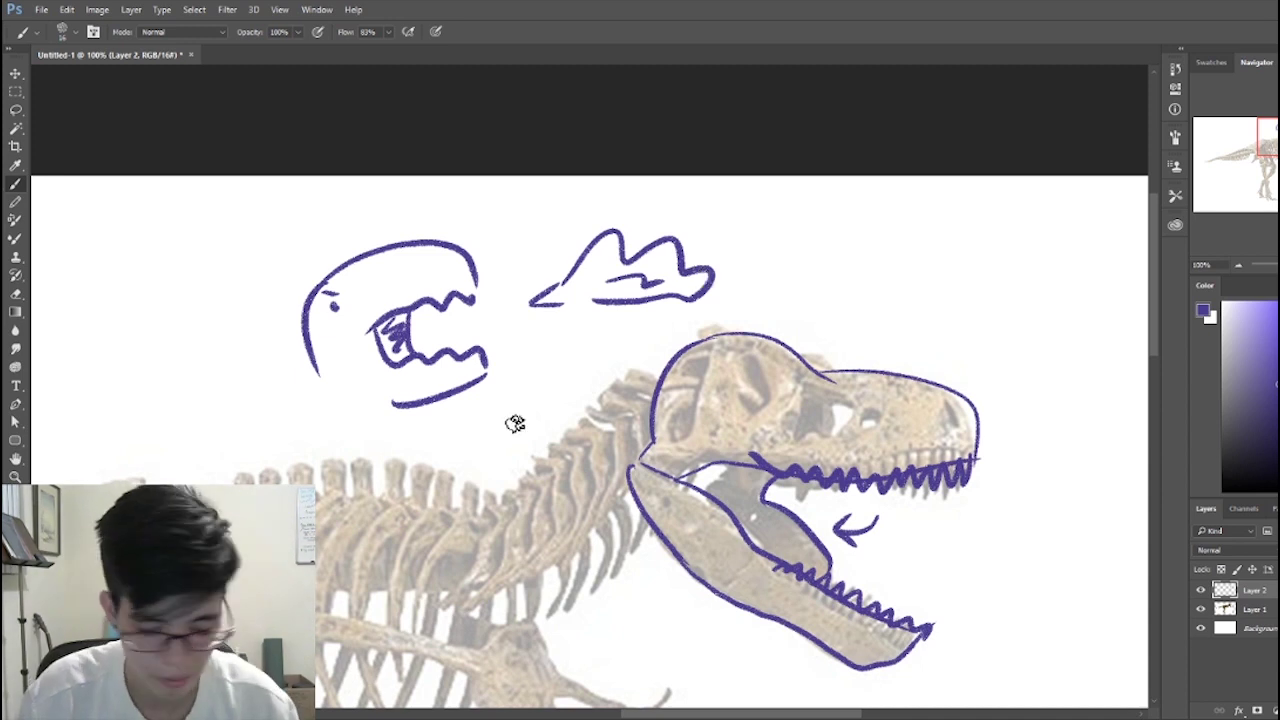
key(l)
mouse_move(520, 402)
mouse_down()
mouse_move(425, 452)
mouse_move(729, 300)
mouse_move(486, 409)
mouse_up()
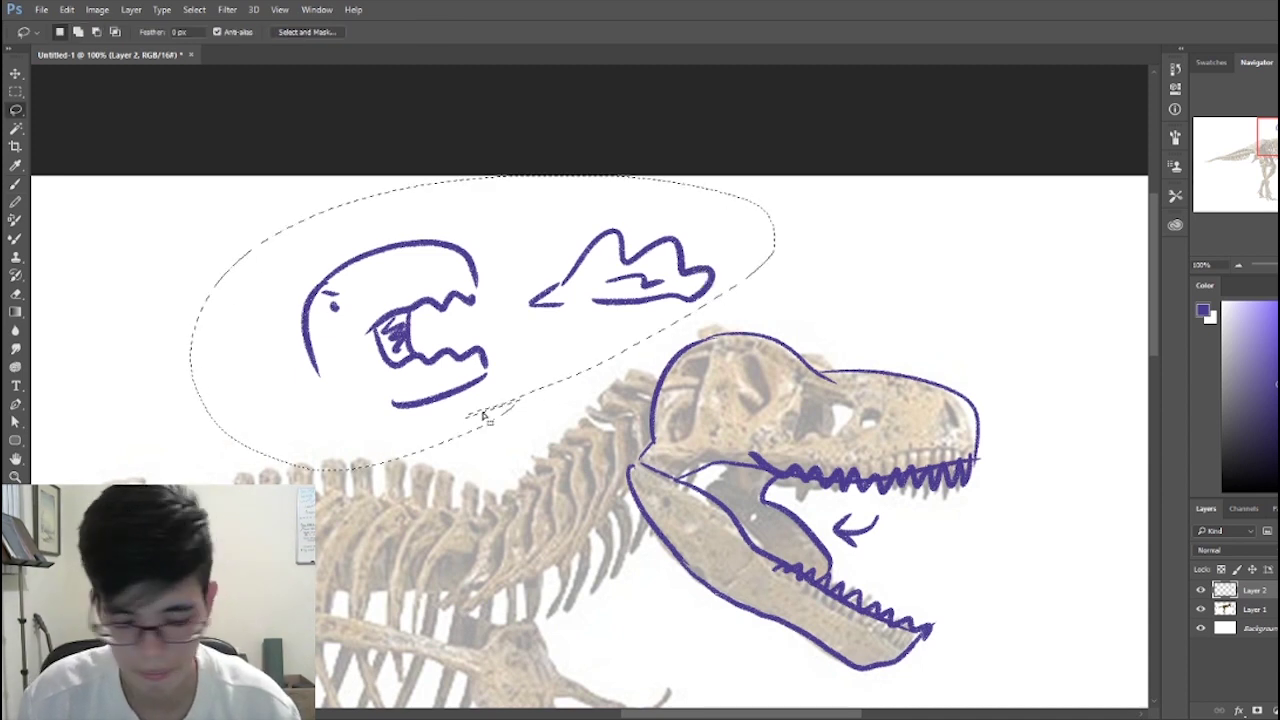
key(Delete)
key(ctrl+d)
Step: Add a new layer above the skull tracing, and hide both the tracing and the skeleton reference for a blank canvas
key(ctrl+minus)
key(ctrl+minus)
key(ctrl+minus)
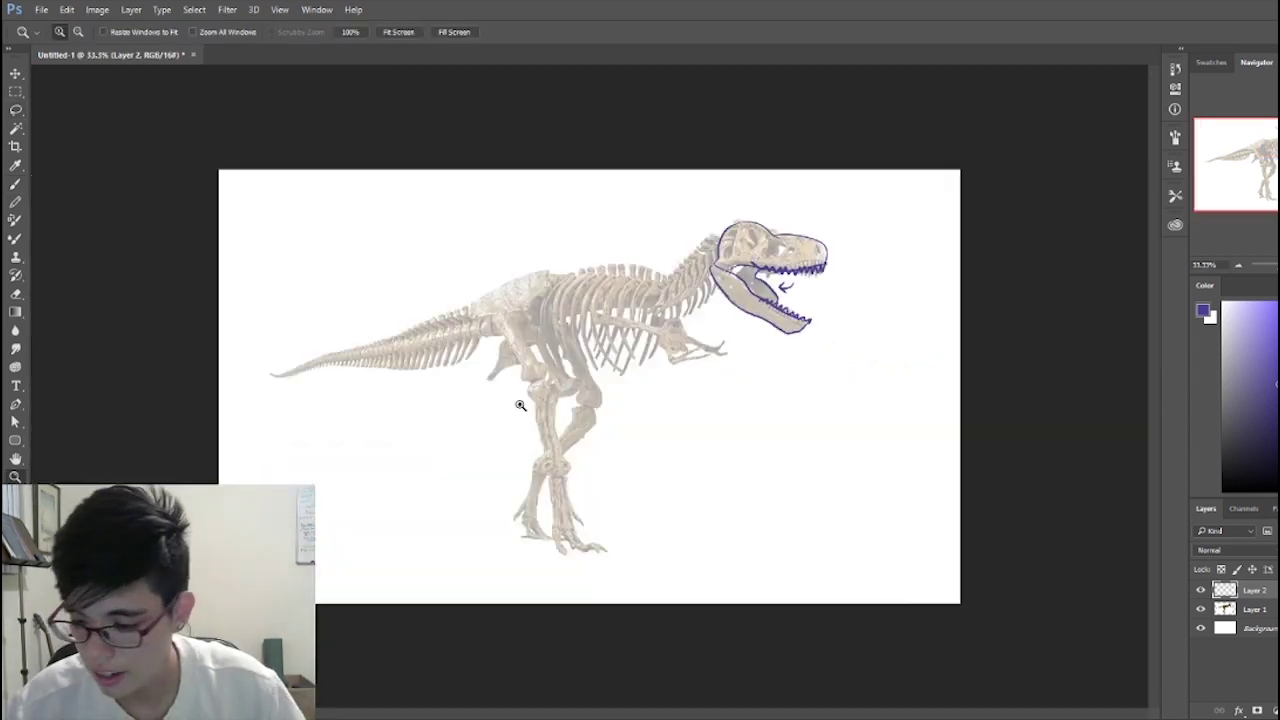
key(h)
click(1200, 592)
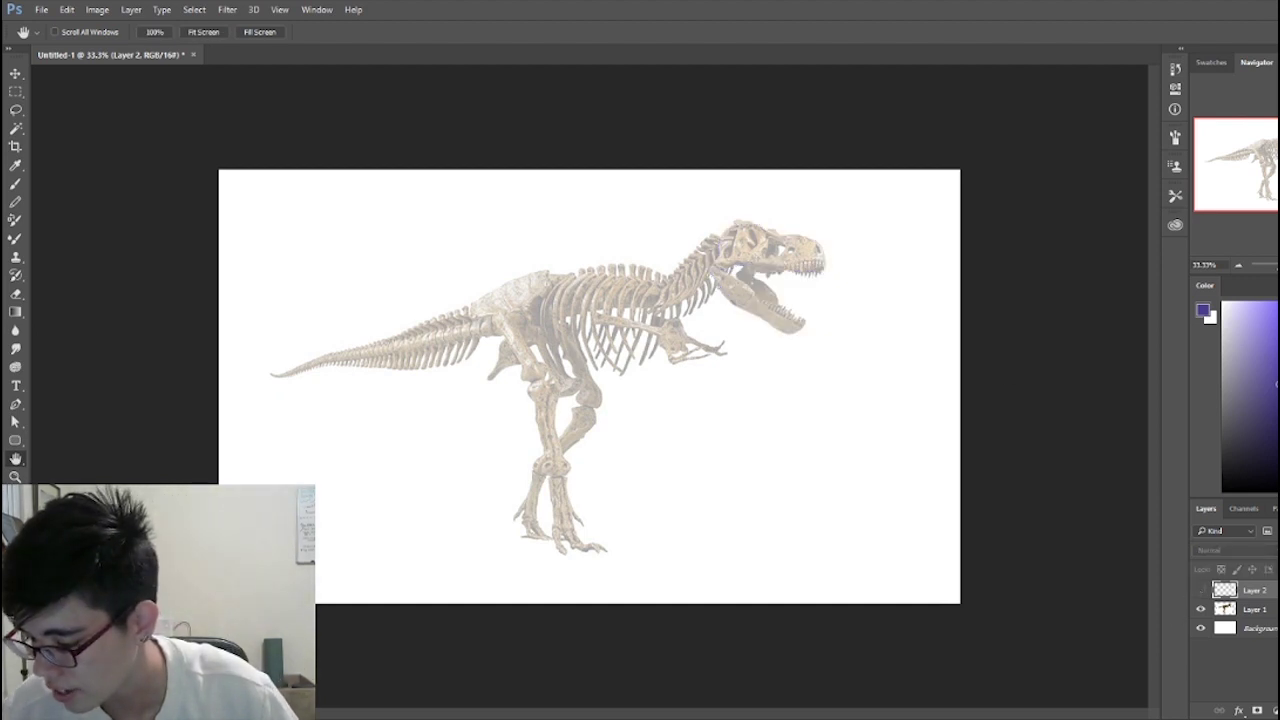
key(ctrl+shift+alt+n)
click(1200, 627)
key(b)
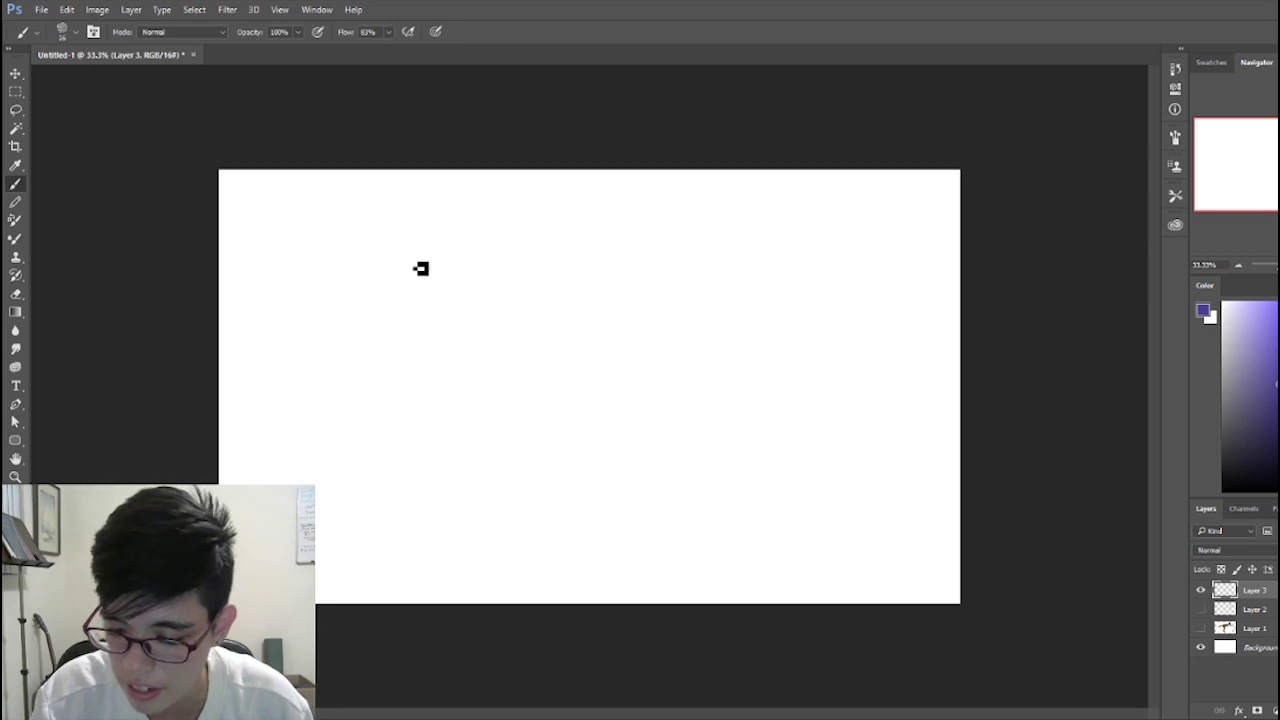
key(l)
key(b)
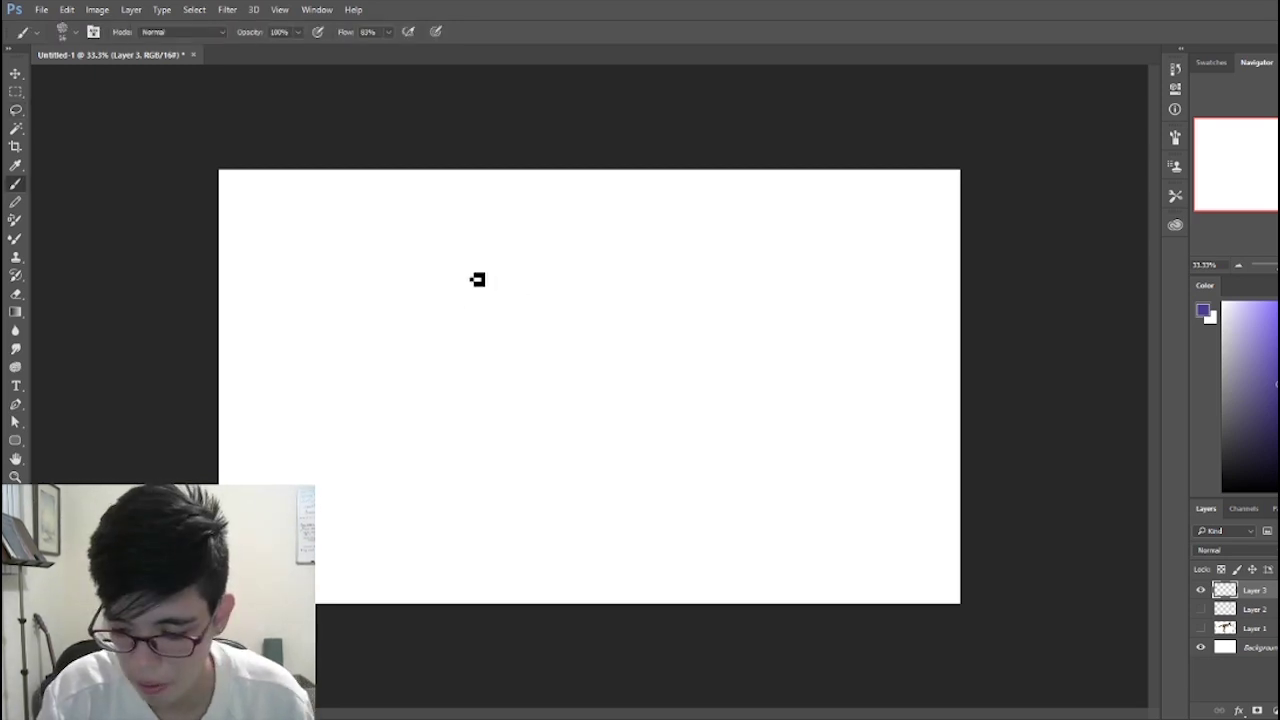
Step: Draw a cartoon T. rex facing left on Layer 3, with toothed open mouth, eye, body, raised tail, legs and small arms
mouse_move(520, 289)
mouse_down()
mouse_move(419, 266)
mouse_move(386, 322)
mouse_move(462, 328)
mouse_move(478, 342)
mouse_move(502, 326)
mouse_move(594, 391)
mouse_up()
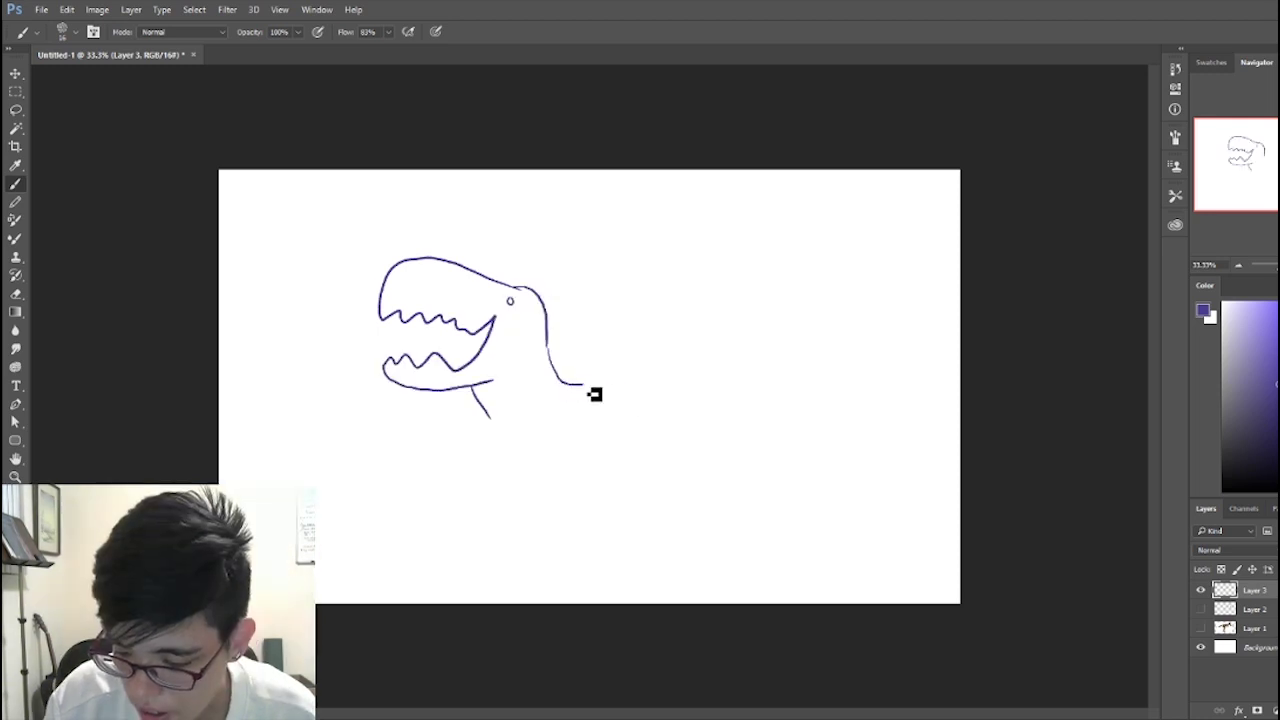
mouse_move(511, 453)
mouse_down()
mouse_move(535, 495)
mouse_move(667, 487)
mouse_up()
mouse_move(639, 404)
mouse_down()
mouse_move(727, 461)
mouse_move(805, 407)
mouse_move(688, 485)
mouse_up()
mouse_move(605, 478)
mouse_down()
mouse_move(634, 569)
mouse_move(617, 586)
mouse_move(677, 566)
mouse_move(668, 498)
mouse_up()
drag(575, 520, 607, 568)
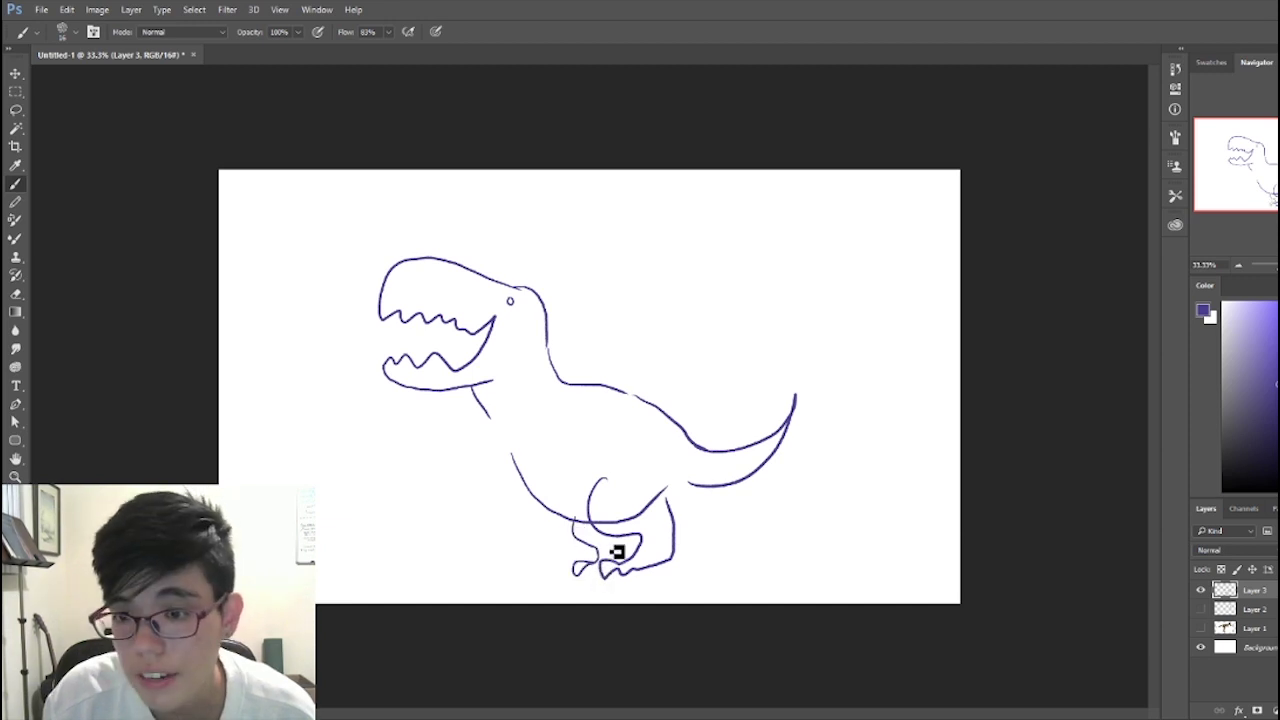
mouse_move(530, 428)
mouse_down()
mouse_move(500, 443)
mouse_move(489, 474)
mouse_move(491, 429)
mouse_move(443, 447)
mouse_move(448, 428)
mouse_up()
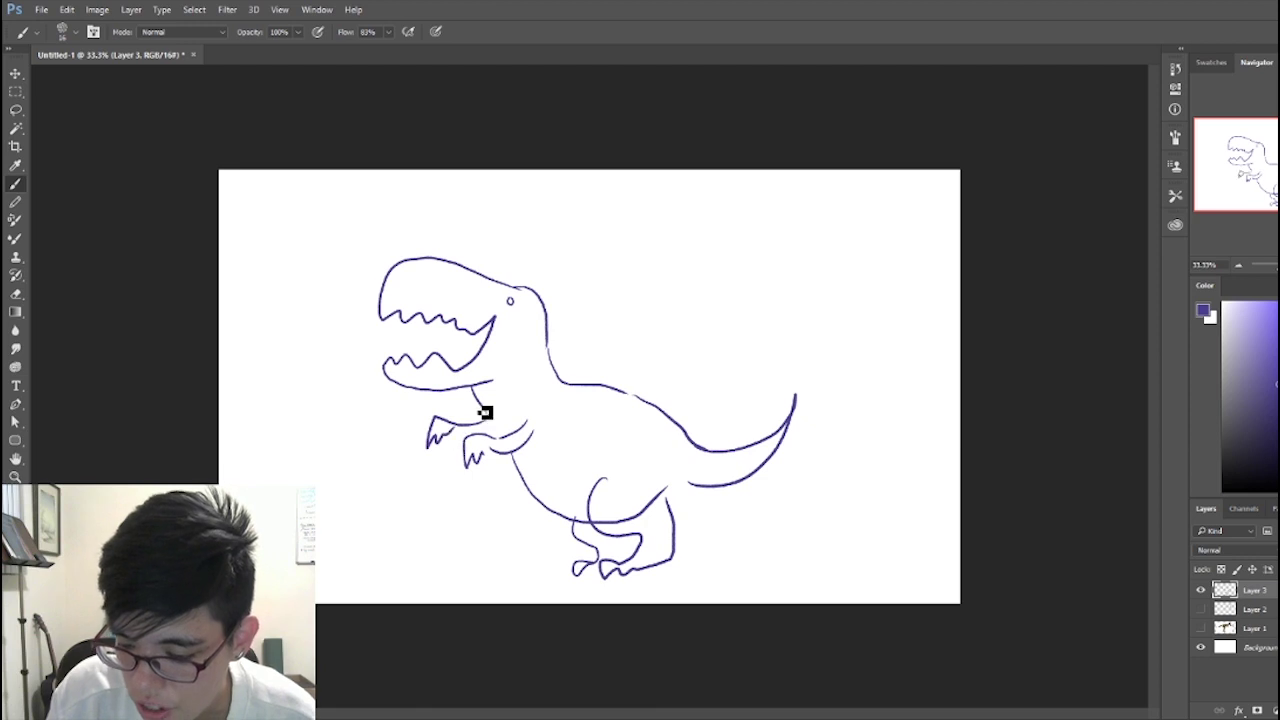
Step: Add a feather to the back of the head, the label "feather trex" with an arrow, and the note "I got u fam" with another arrow
mouse_move(569, 277)
mouse_down()
mouse_move(554, 286)
mouse_move(602, 262)
mouse_up()
mouse_move(740, 230)
mouse_down()
mouse_move(734, 363)
mouse_move(770, 345)
mouse_up()
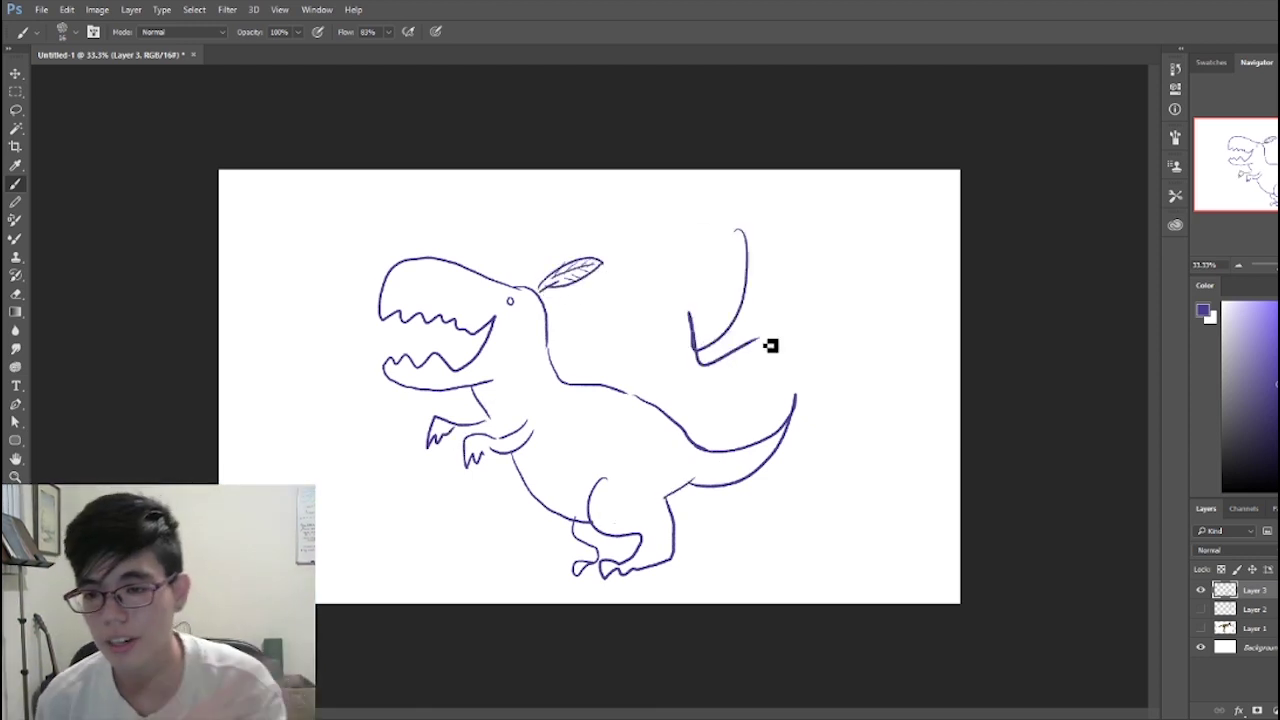
mouse_move(594, 206)
mouse_down()
mouse_move(613, 231)
mouse_move(635, 207)
mouse_move(624, 219)
mouse_move(735, 238)
mouse_move(812, 247)
mouse_up()
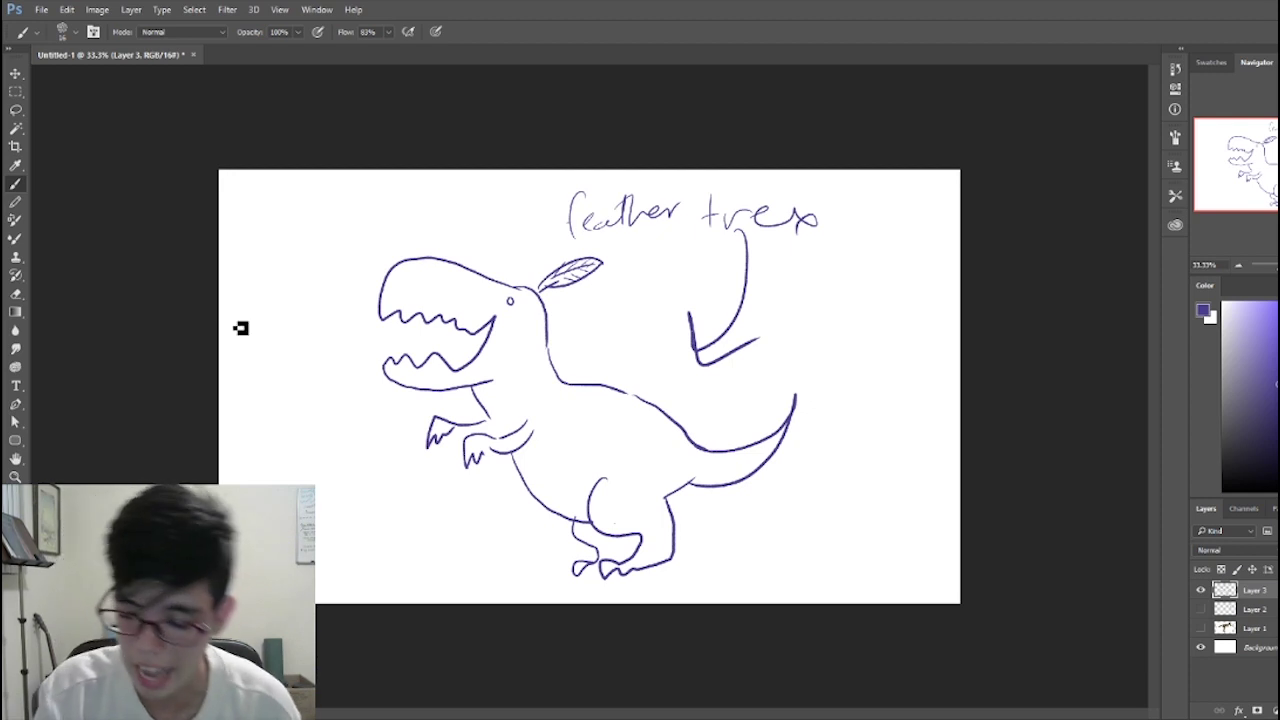
mouse_move(233, 282)
mouse_down()
mouse_move(292, 325)
mouse_move(309, 283)
mouse_move(281, 411)
mouse_move(351, 401)
mouse_move(420, 567)
mouse_up()
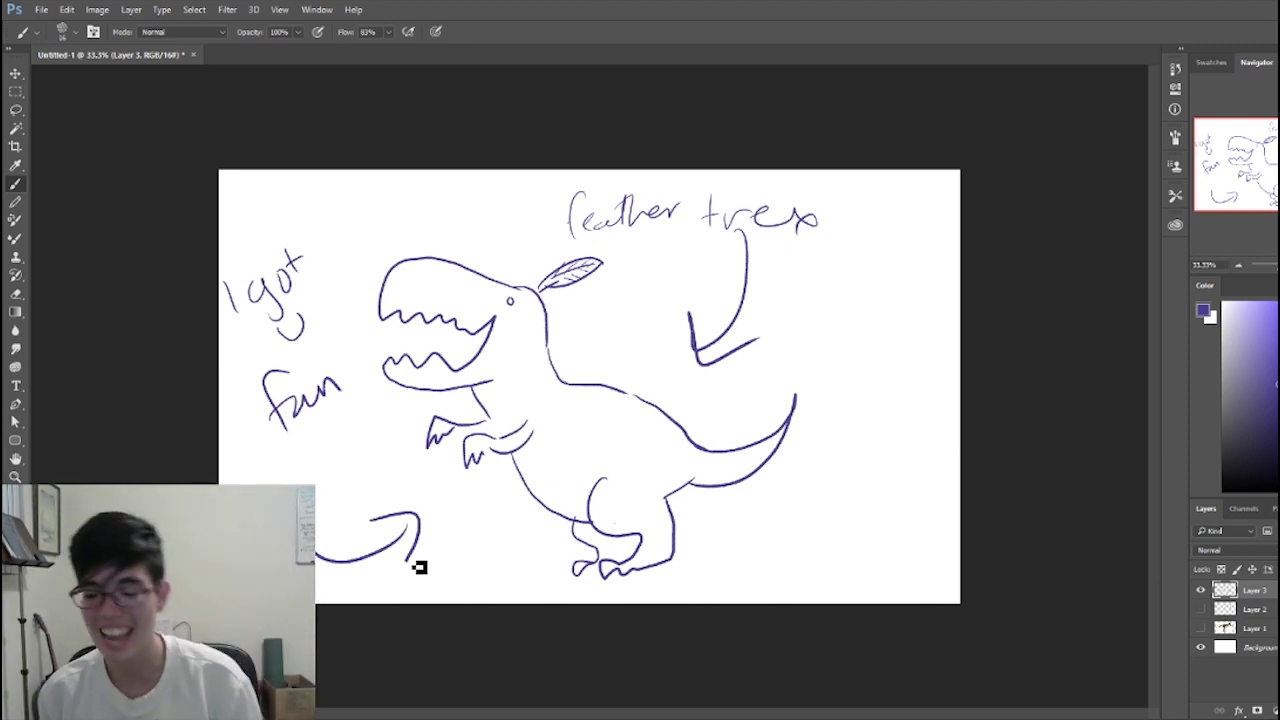
mouse_move(420, 567)
mouse_down()
mouse_move(620, 462)
mouse_move(500, 419)
mouse_move(572, 511)
mouse_move(600, 467)
mouse_move(776, 468)
mouse_move(731, 480)
mouse_move(773, 465)
mouse_up()
Step: Hide the cartoon layer, show the skeleton reference and the skull tracing again, and make Layer 2 active
click(1200, 590)
click(1200, 628)
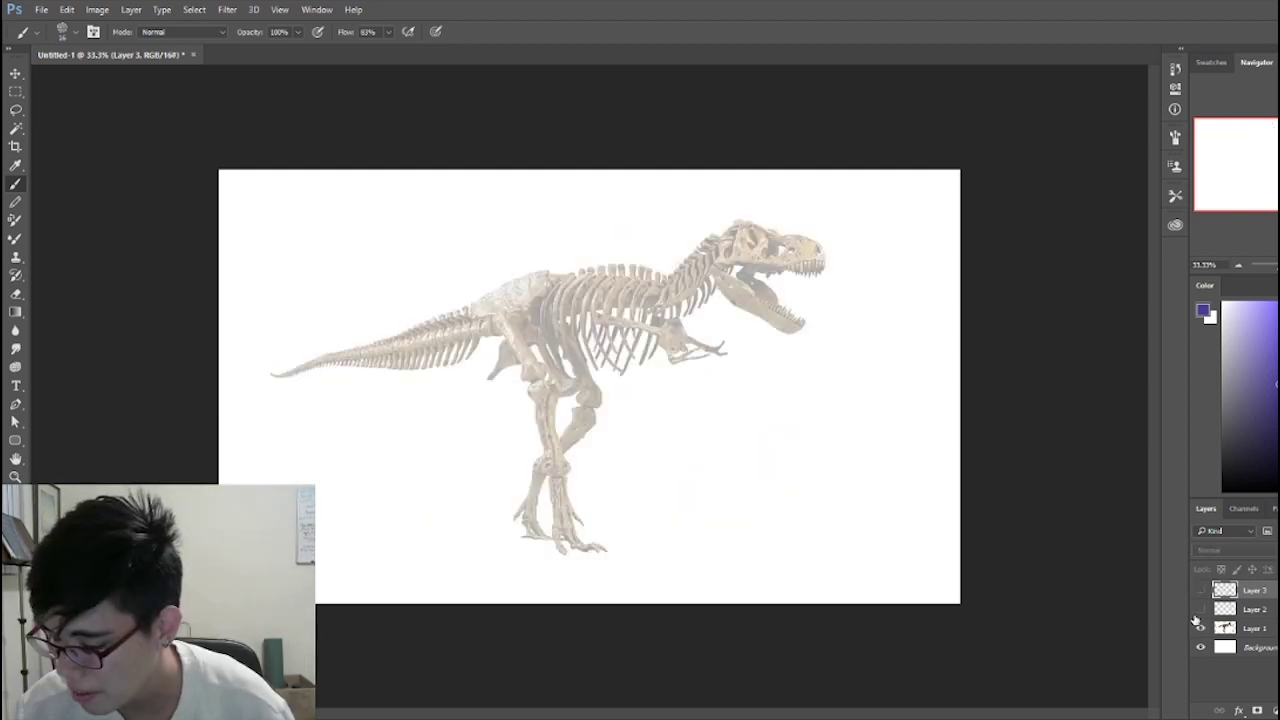
click(1200, 609)
click(1240, 609)
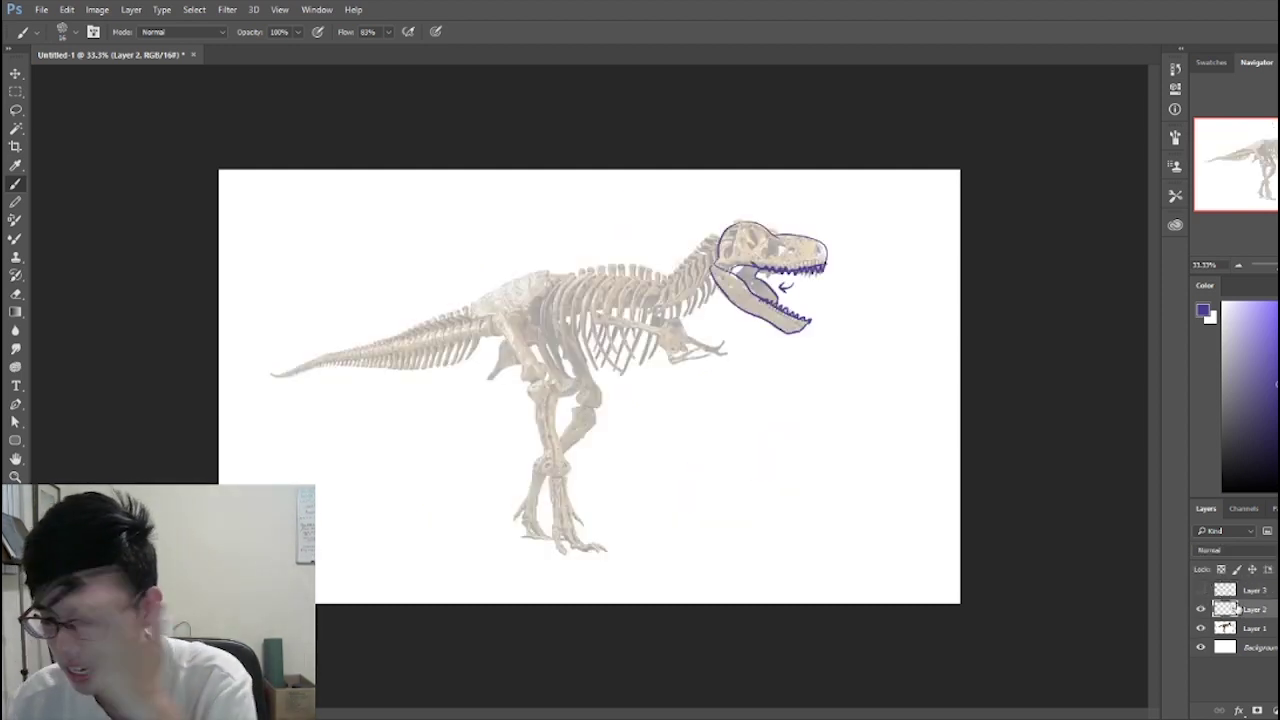
Step: Erase the small stray arrow inside the T. rex's open mouth on Layer 2
key(z)
click(813, 309)
click(813, 309)
click(813, 309)
key(e)
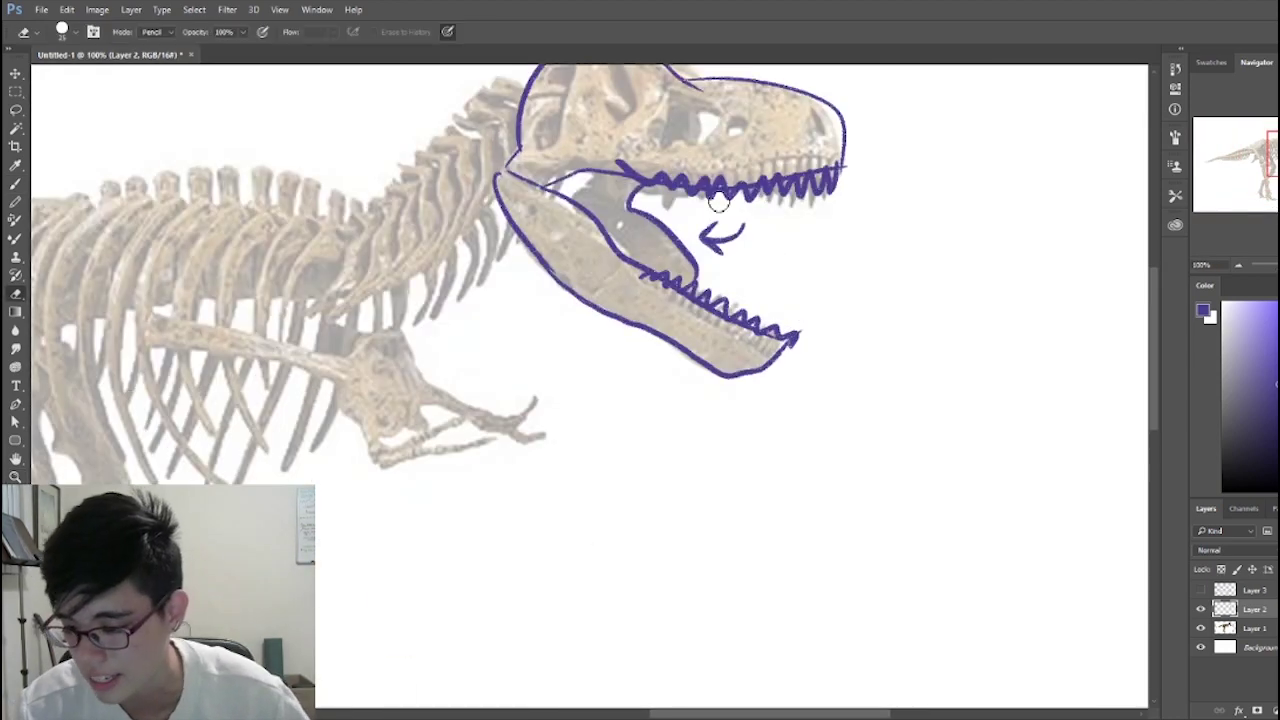
key(space)
mouse_move(518, 327)
mouse_down()
mouse_move(904, 452)
mouse_move(1051, 363)
mouse_move(1020, 363)
mouse_up()
key(z)
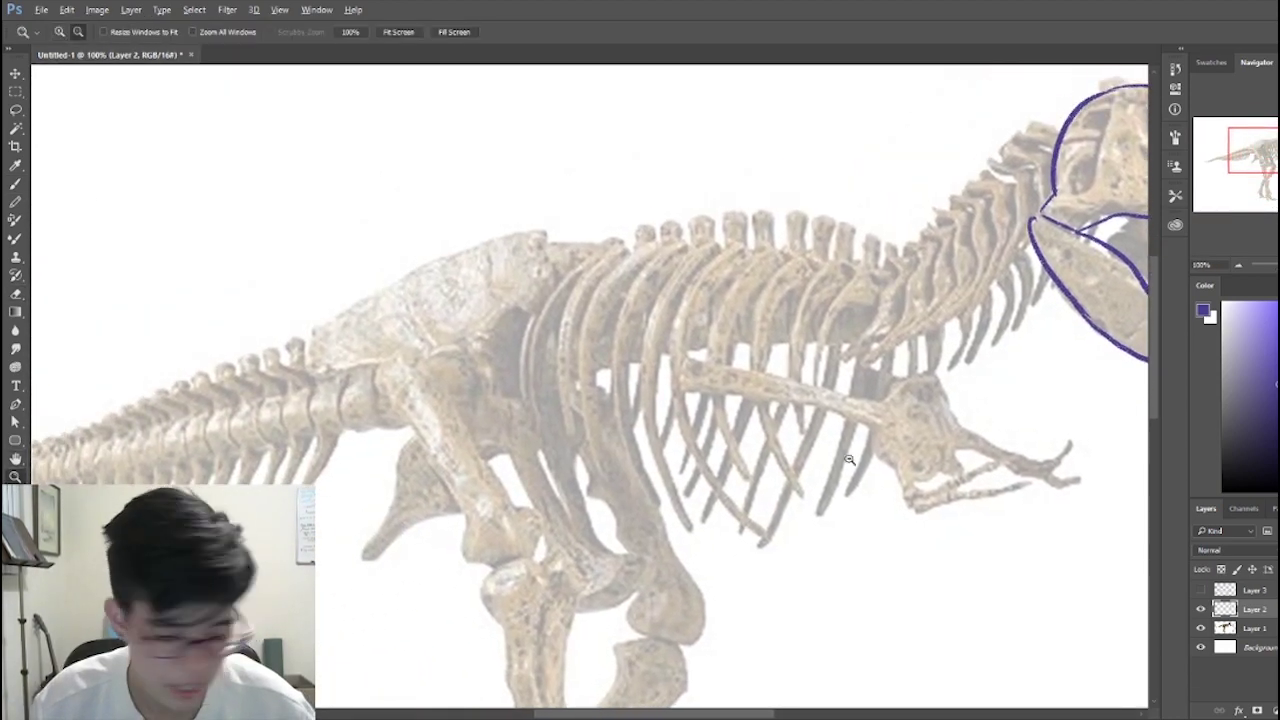
alt+click(884, 467)
key(b)
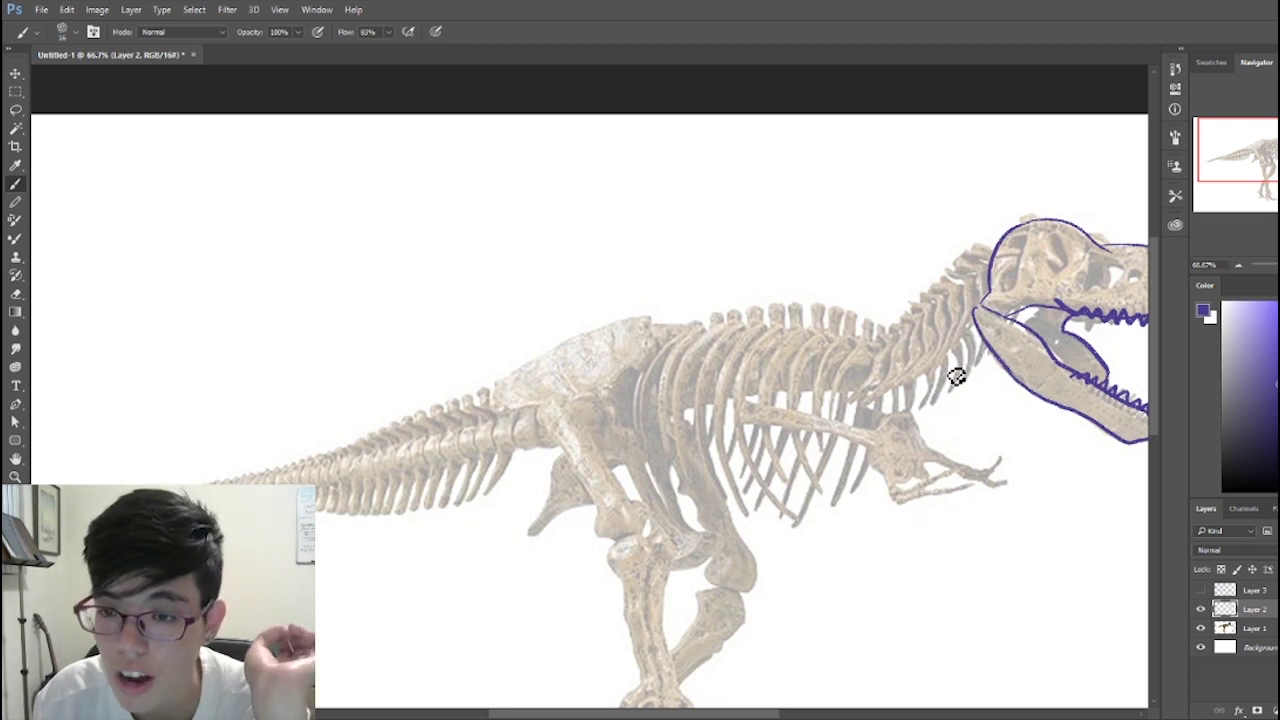
click(163, 254)
drag(155, 263, 305, 212)
key(l)
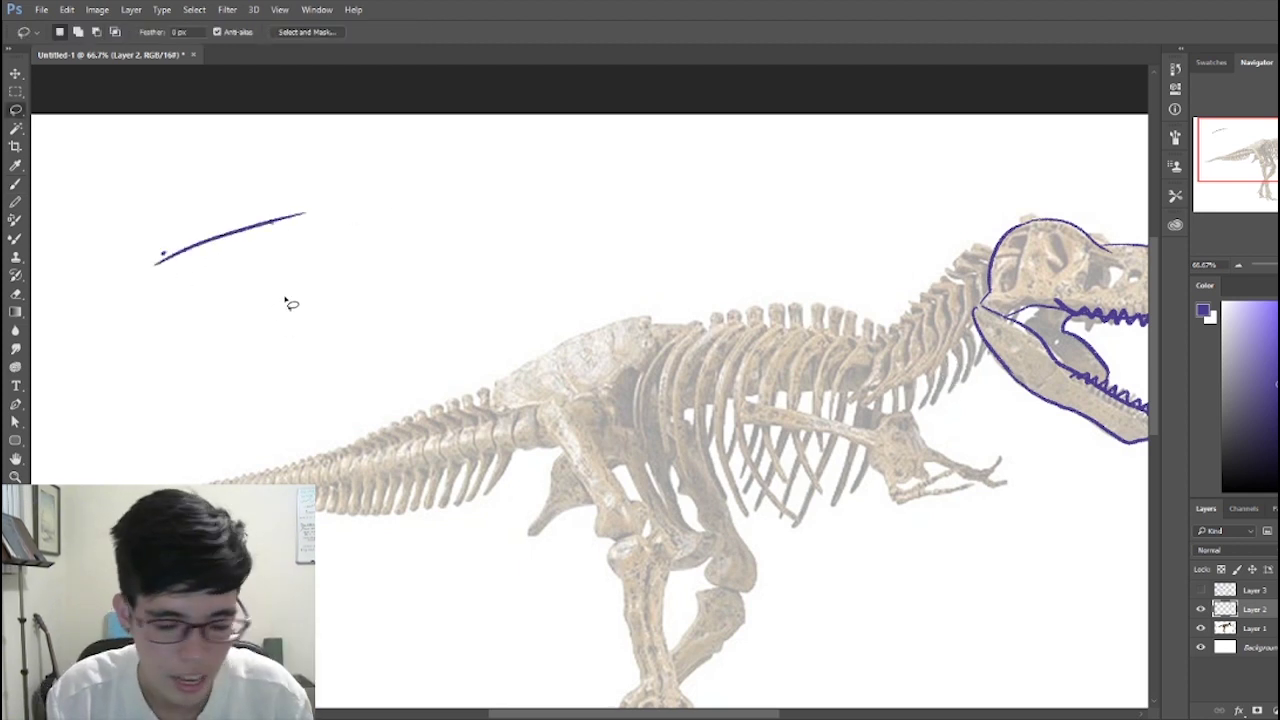
drag(289, 300, 200, 309)
key(Delete)
key(ctrl+d)
key(b)
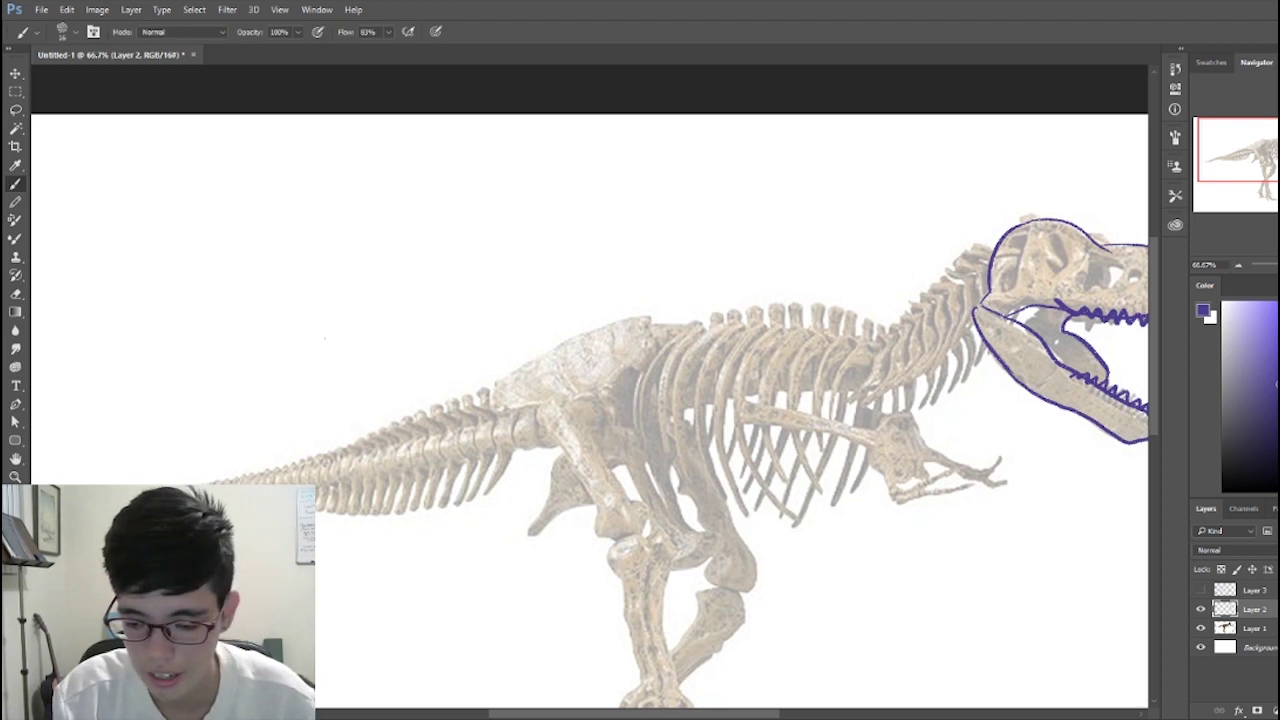
key(l)
key(b)
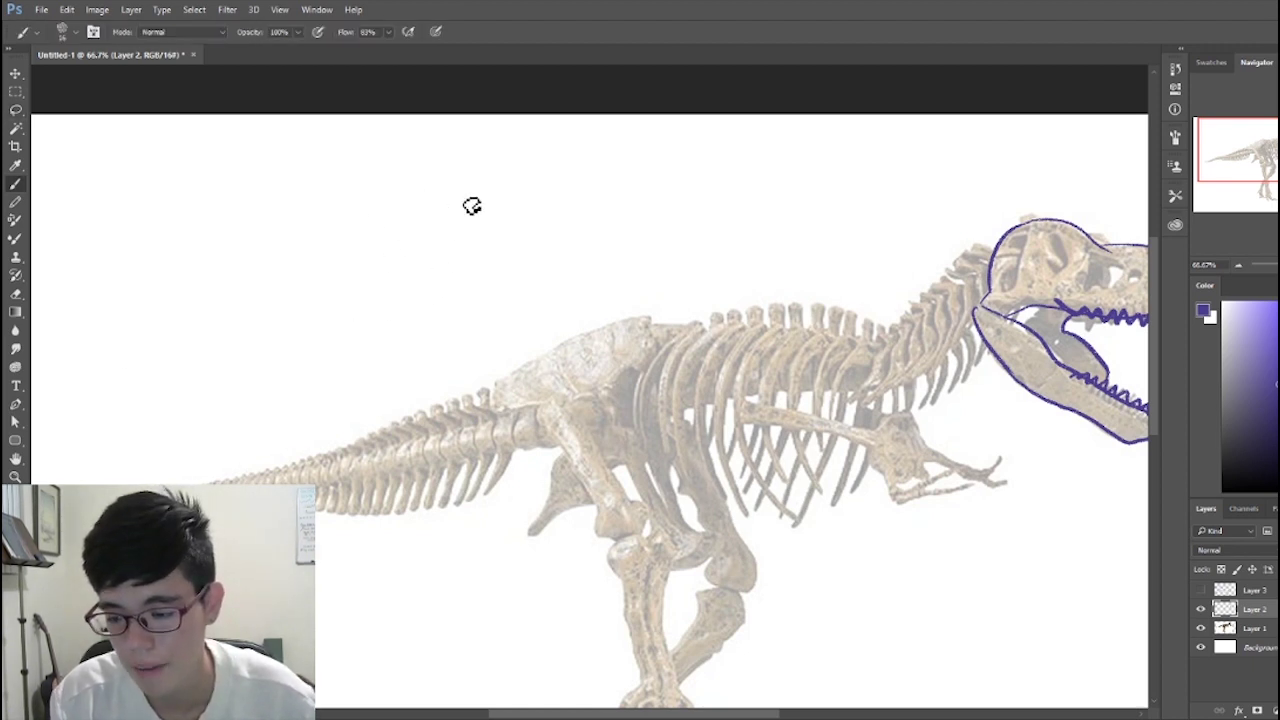
Step: Sketch a small raptor around a curved gesture line in the empty area above the tail, and delete the sketch
drag(466, 193, 95, 385)
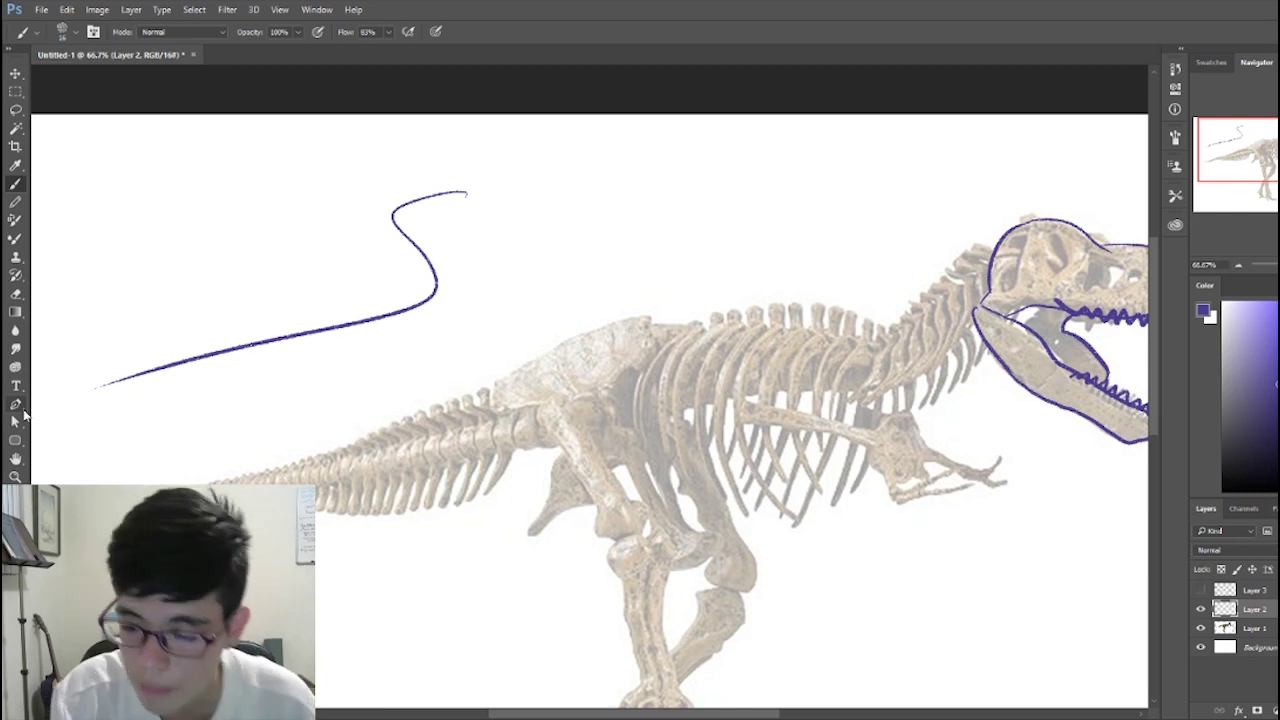
mouse_move(432, 184)
mouse_down()
mouse_move(493, 197)
mouse_move(485, 217)
mouse_move(423, 216)
mouse_move(470, 212)
mouse_up()
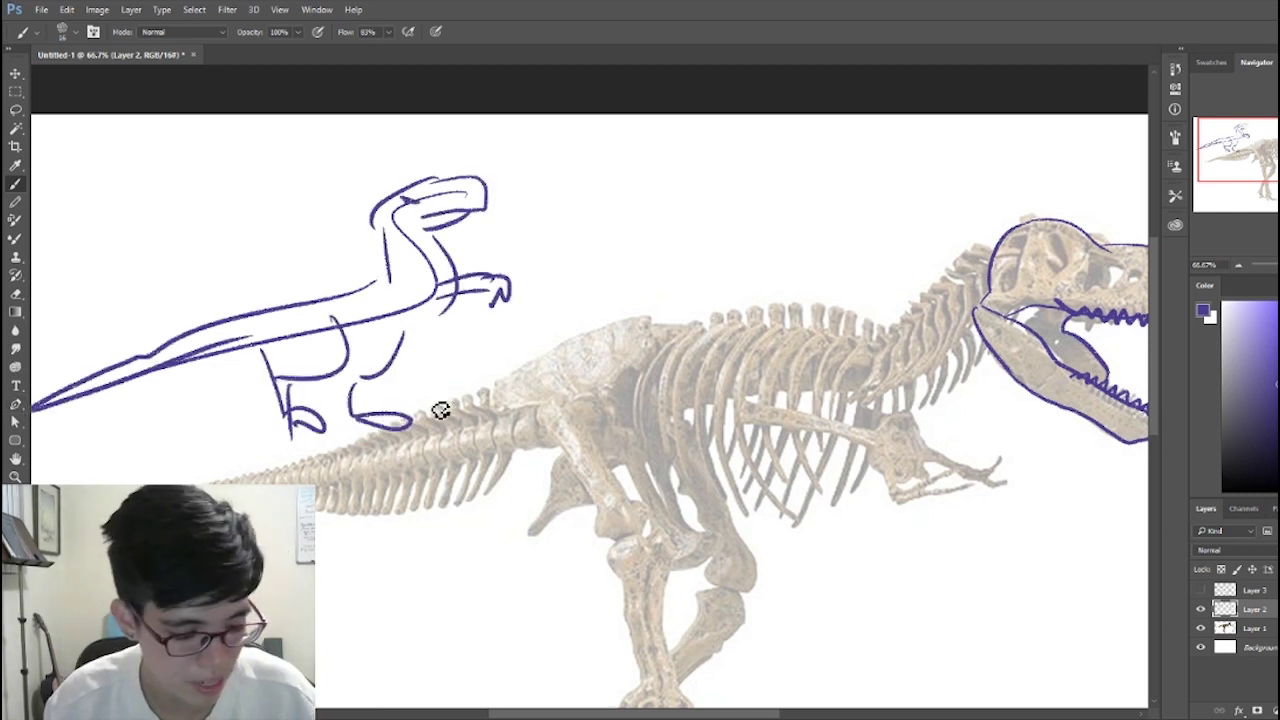
key(l)
mouse_move(477, 378)
mouse_down()
mouse_move(459, 427)
mouse_move(51, 289)
mouse_move(528, 130)
mouse_up()
key(Delete)
Step: Sketch a human figure's oval head, S-curved spine and torso contours in the empty area above the tail
key(space)
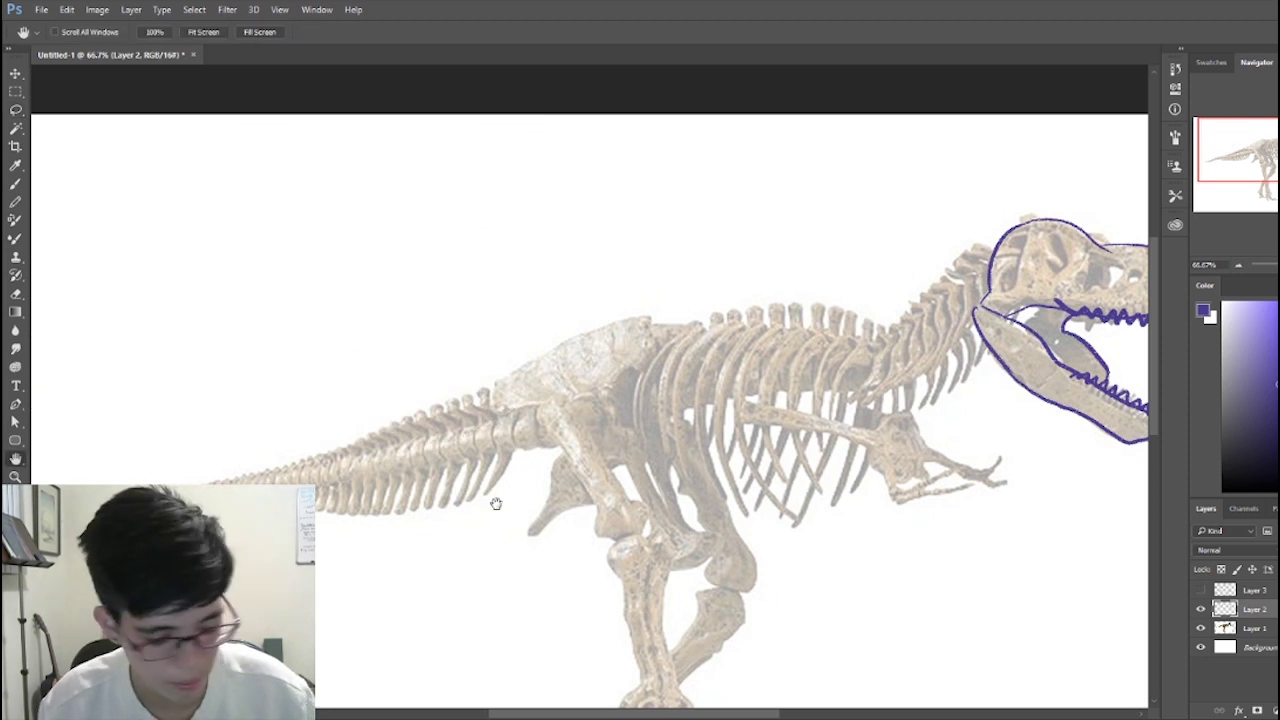
mouse_move(374, 445)
mouse_down()
mouse_move(643, 406)
mouse_move(266, 520)
mouse_move(247, 484)
mouse_up()
key(b)
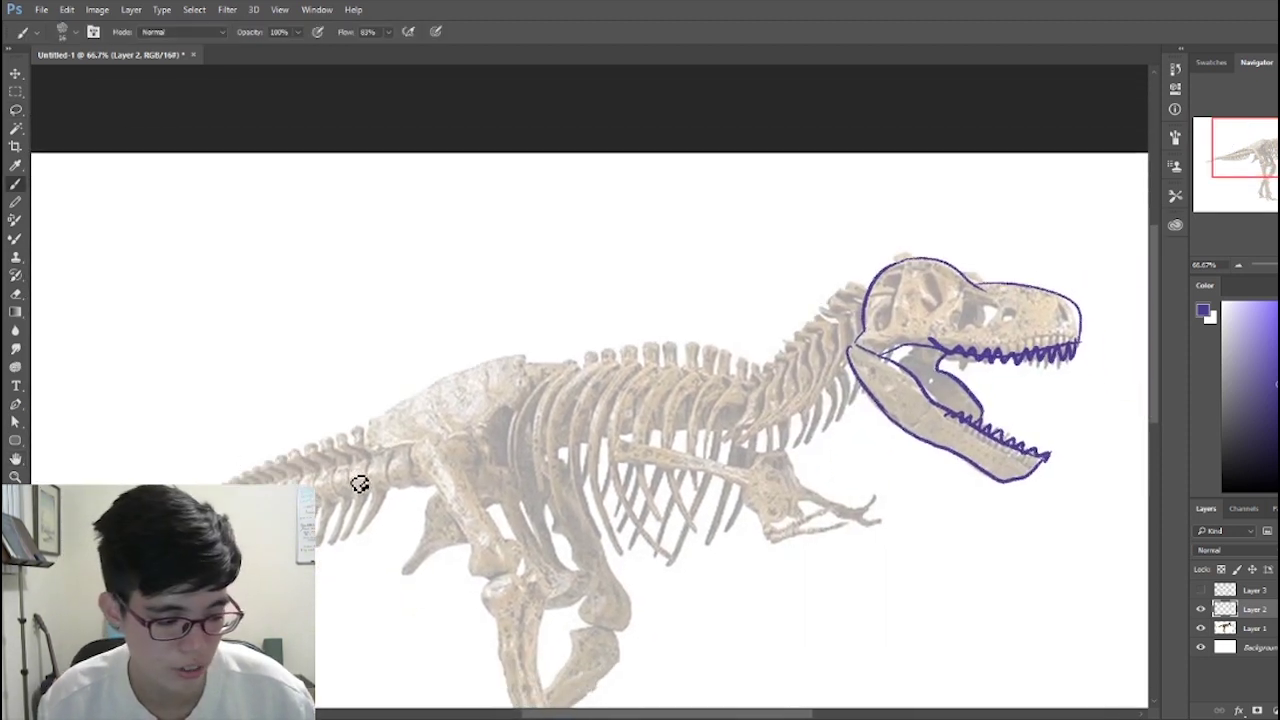
key(b)
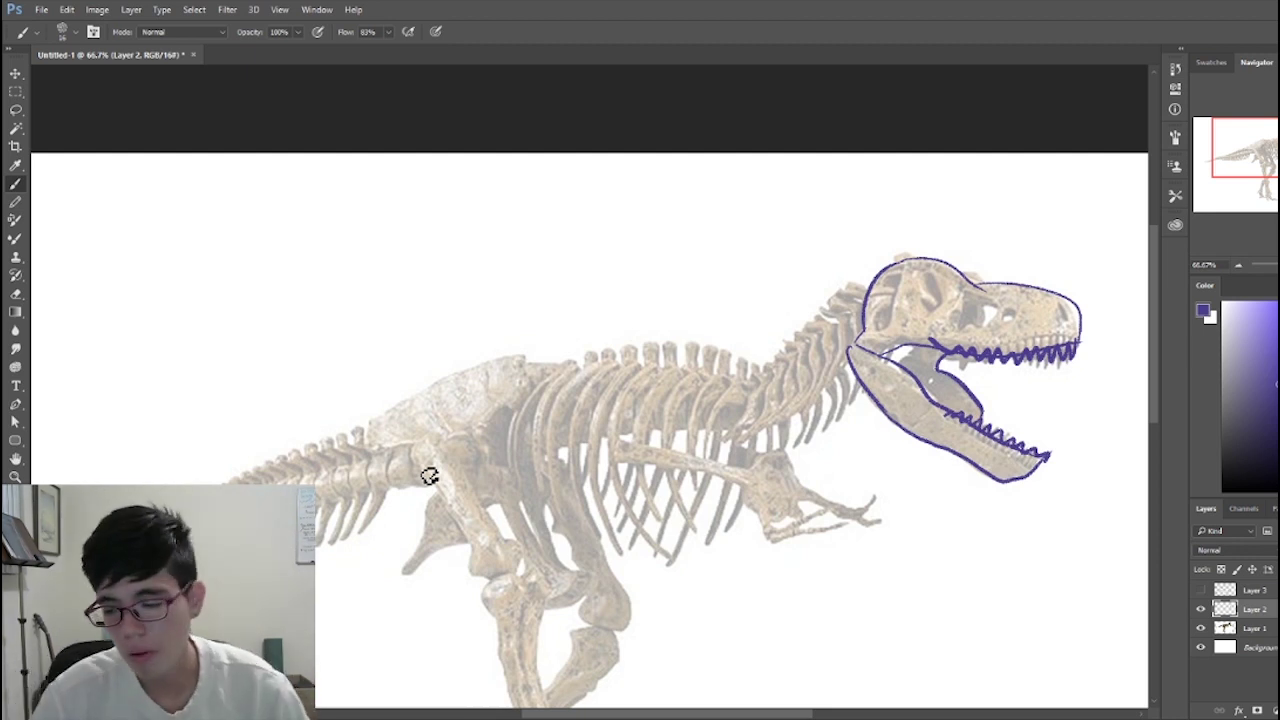
drag(563, 374, 729, 283)
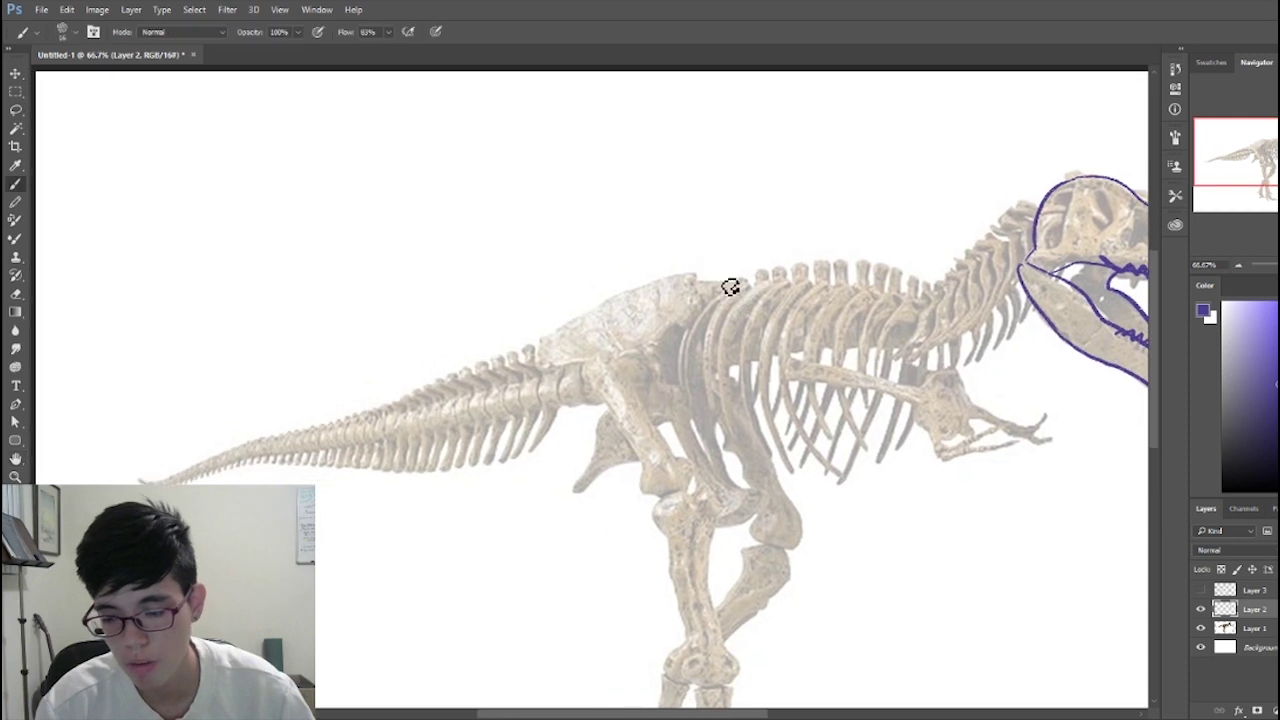
mouse_move(265, 148)
mouse_down()
mouse_move(286, 200)
mouse_move(300, 408)
mouse_up()
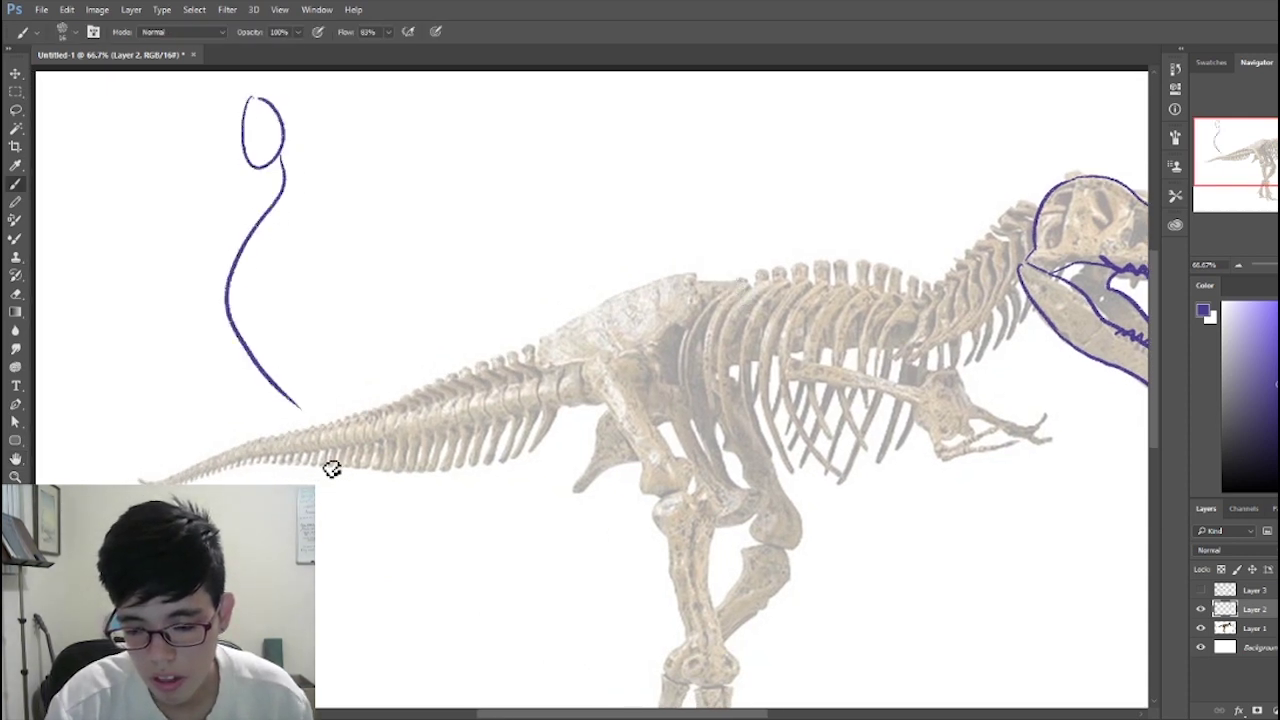
mouse_move(268, 194)
mouse_down()
mouse_move(232, 255)
mouse_move(207, 350)
mouse_up()
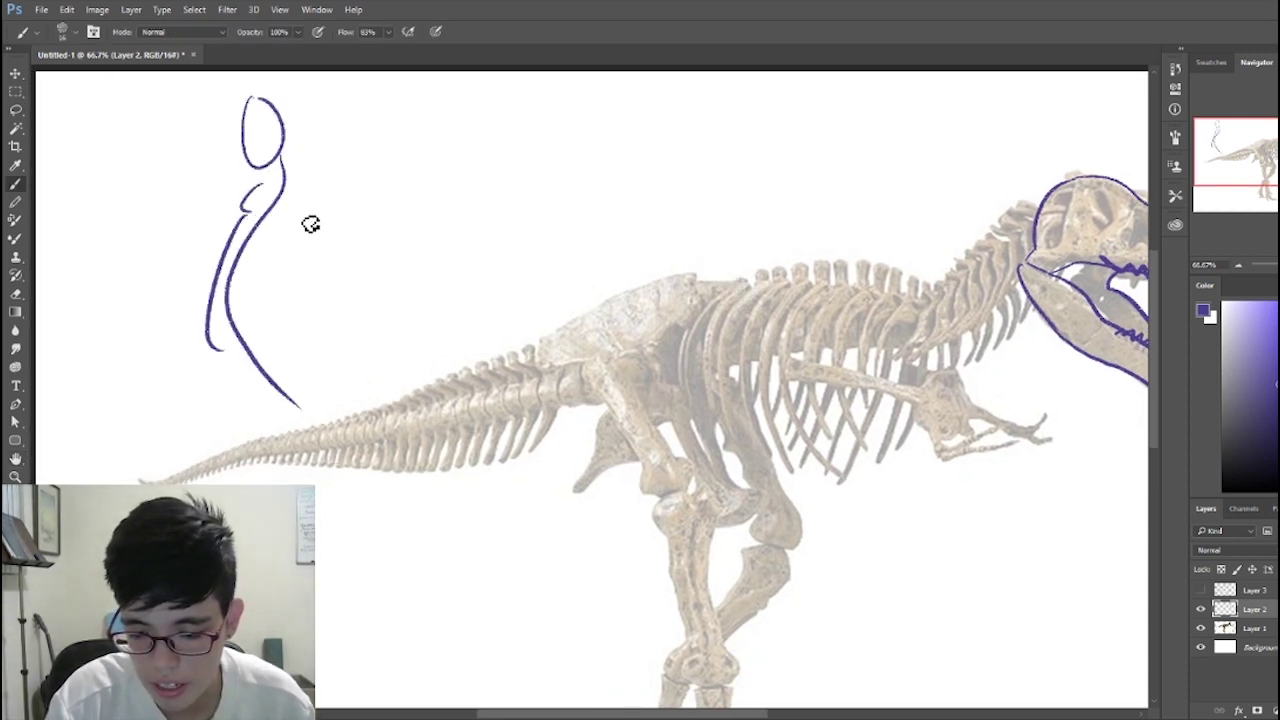
drag(305, 214, 298, 382)
Step: Add the legs, a foot, the shoulder and an outstretched arm with a hand to the human figure
drag(222, 352, 284, 455)
drag(302, 374, 337, 522)
mouse_move(294, 480)
mouse_down()
mouse_move(290, 560)
mouse_move(334, 632)
mouse_up()
mouse_move(332, 551)
mouse_down()
mouse_move(335, 691)
mouse_move(349, 684)
mouse_up()
drag(304, 188, 290, 250)
drag(300, 178, 349, 306)
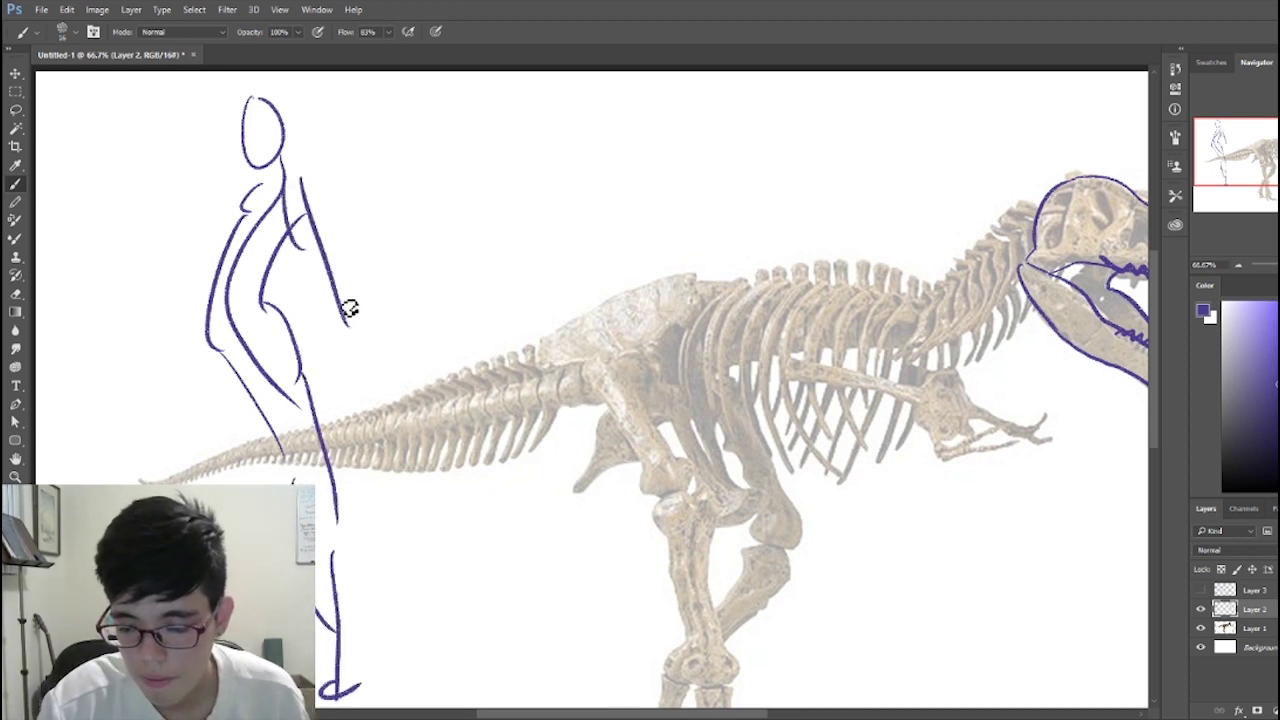
mouse_move(312, 262)
mouse_down()
mouse_move(375, 385)
mouse_move(412, 382)
mouse_up()
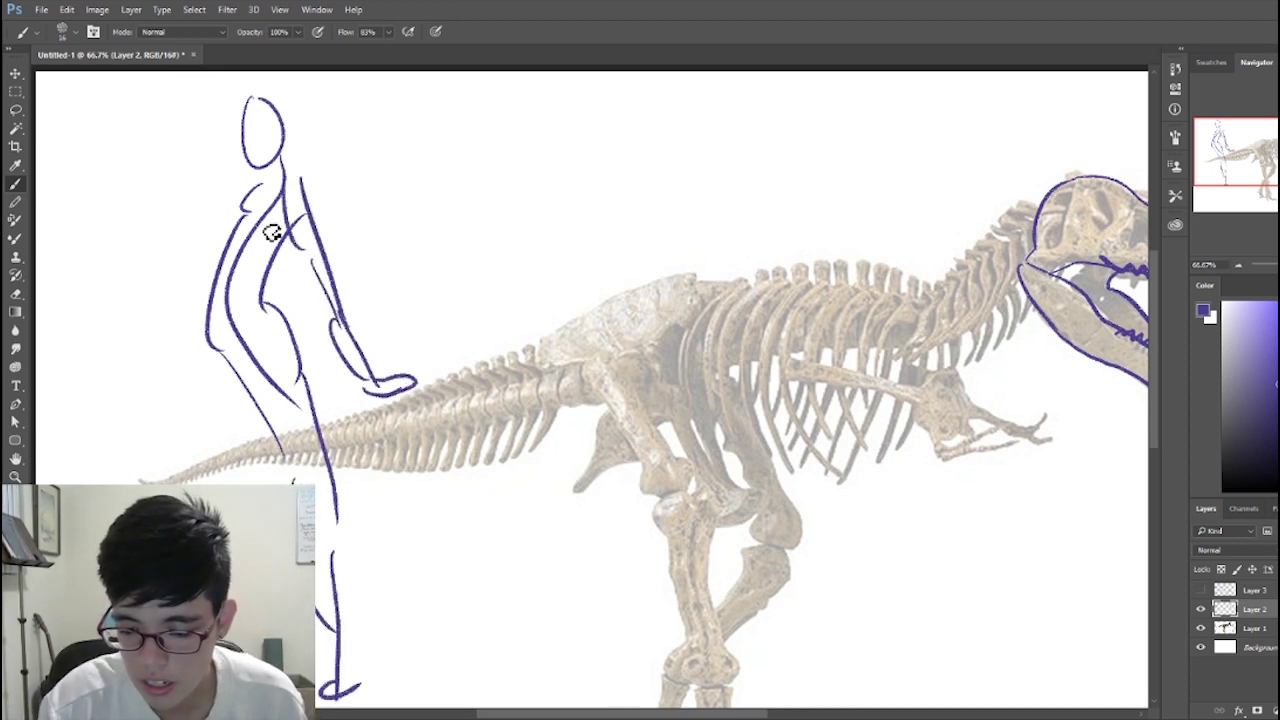
Step: Sketch a separate S-curve and a smaller second human figure beside the first, and delete all the practice sketches
drag(428, 115, 460, 293)
mouse_move(617, 130)
mouse_down()
mouse_move(580, 157)
mouse_move(578, 235)
mouse_up()
key(l)
mouse_move(482, 666)
mouse_down()
mouse_move(314, 63)
mouse_move(446, 622)
mouse_up()
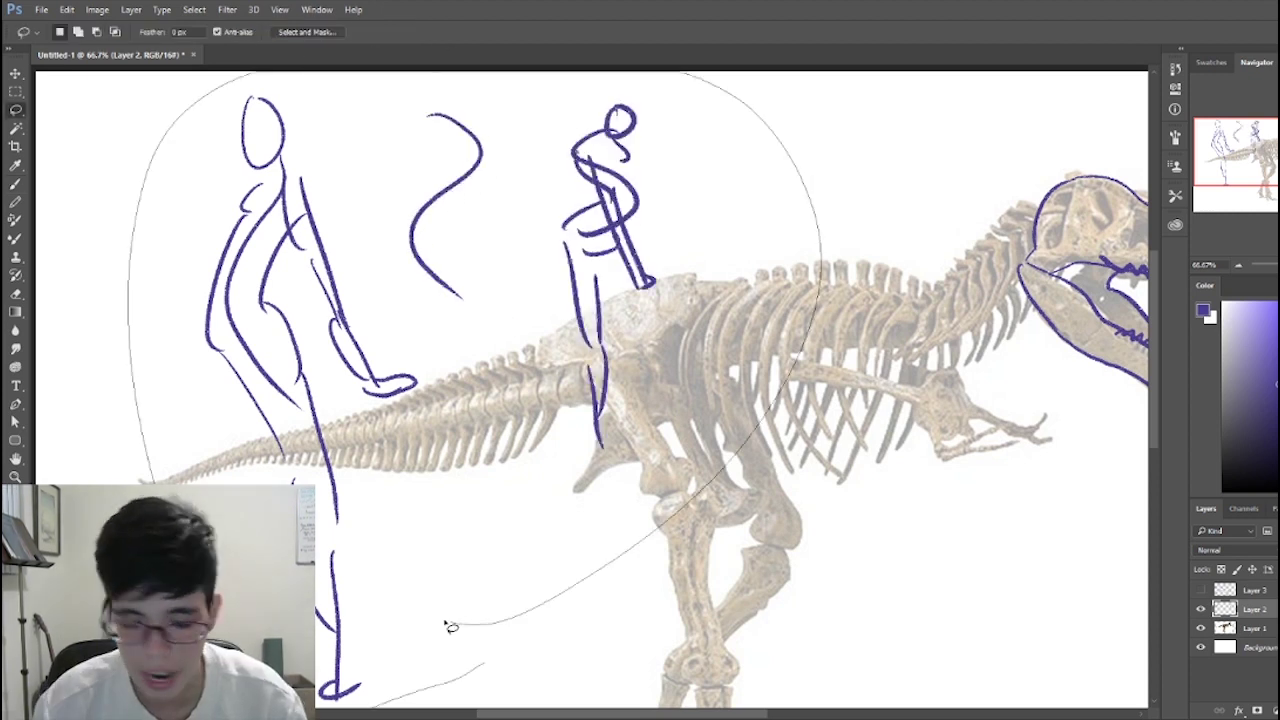
key(Delete)
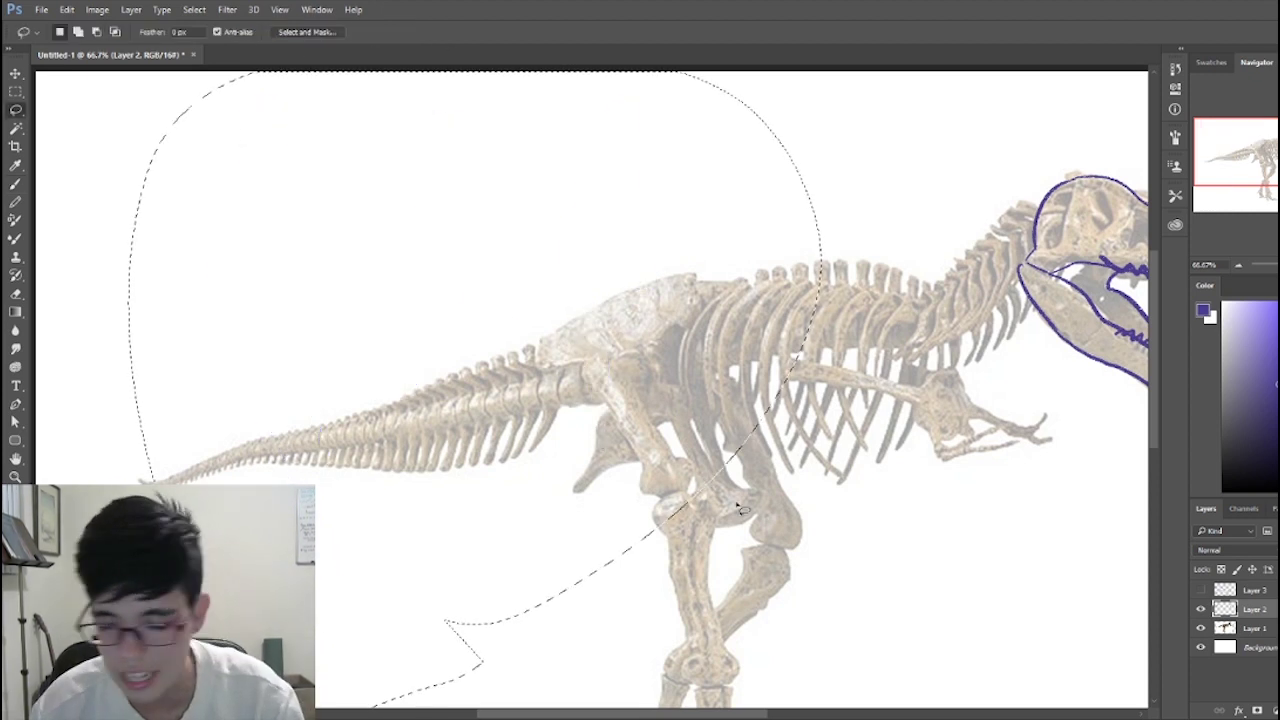
key(ctrl+d)
key(b)
drag(368, 112, 388, 655)
mouse_move(350, 190)
mouse_down()
mouse_move(423, 280)
mouse_move(476, 204)
mouse_move(533, 212)
mouse_up()
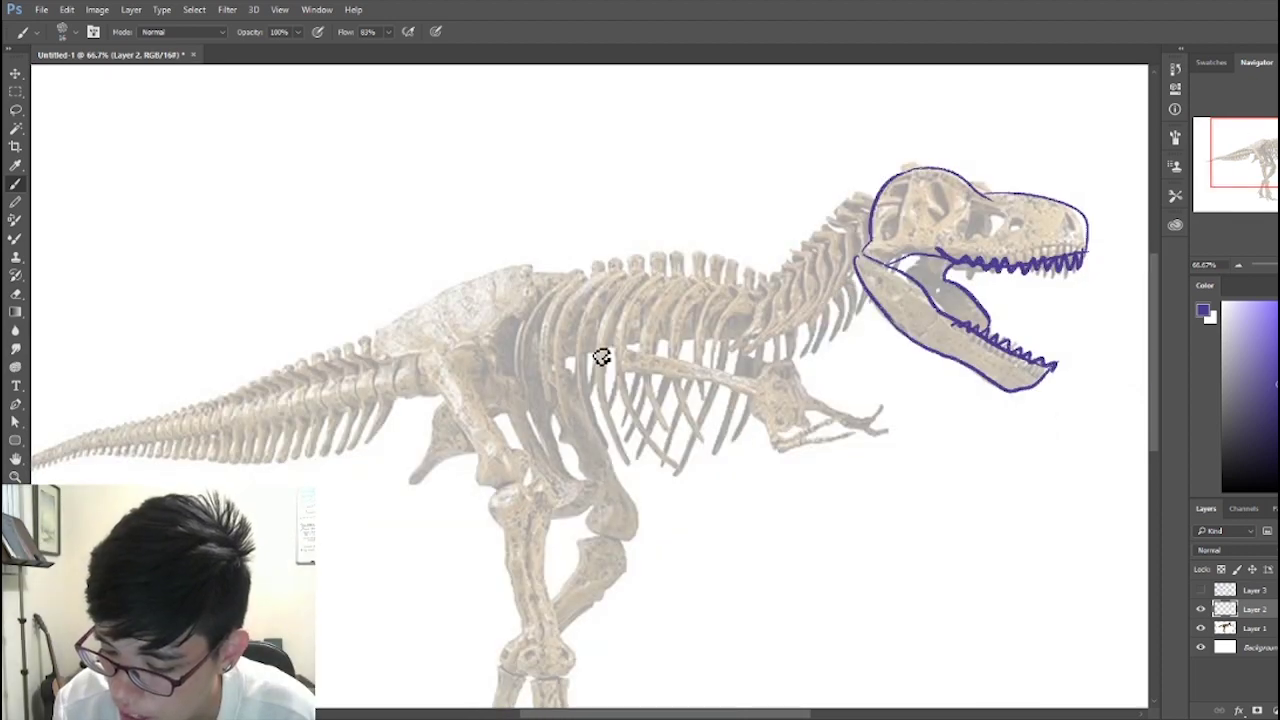
Step: Trace the spine as one curve from the jaw hinge to the tail, and trace the shoulder, clawed arm and underside of the neck
mouse_move(877, 270)
mouse_down()
mouse_move(363, 374)
mouse_move(188, 430)
mouse_up()
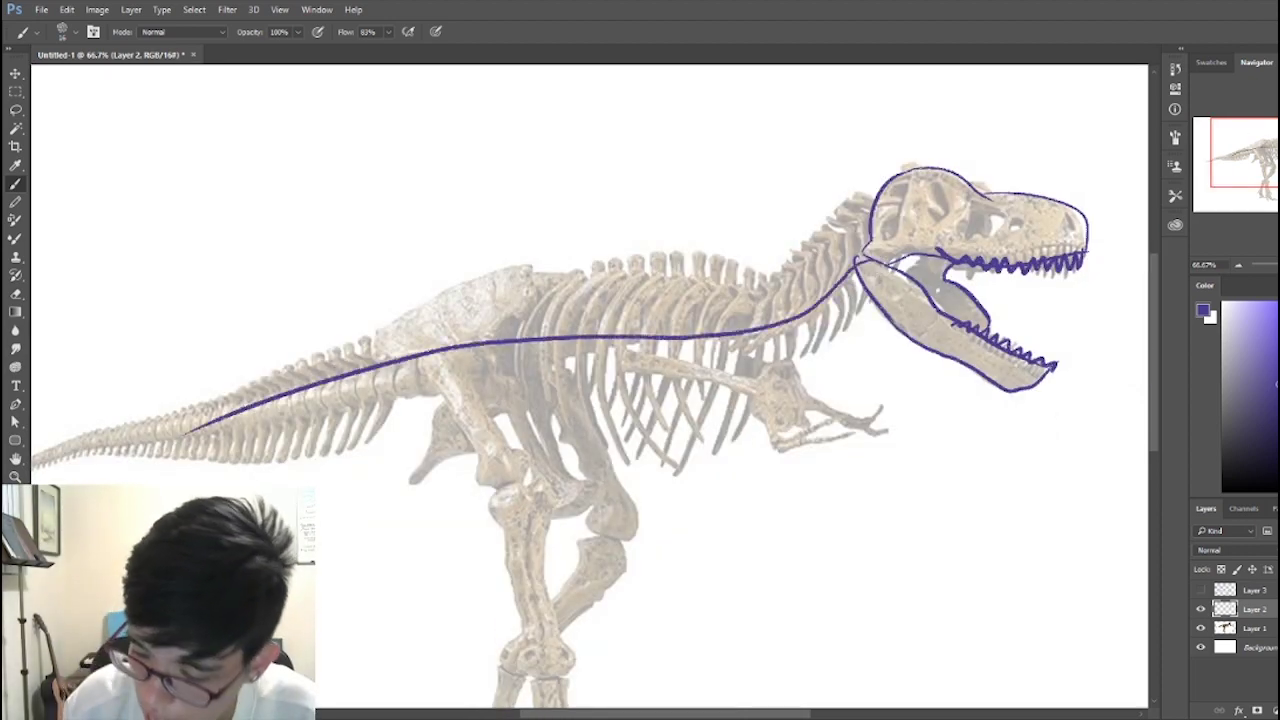
drag(853, 241, 892, 140)
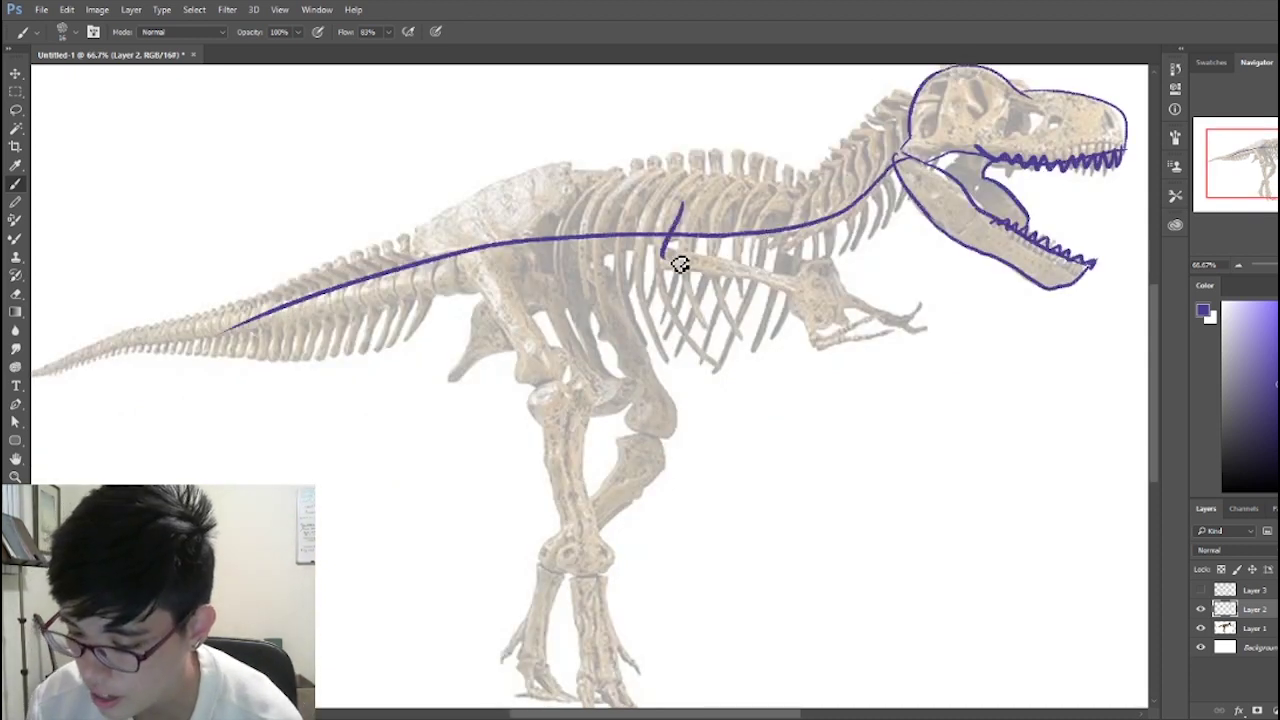
mouse_move(663, 263)
mouse_down()
mouse_move(826, 313)
mouse_move(826, 346)
mouse_up()
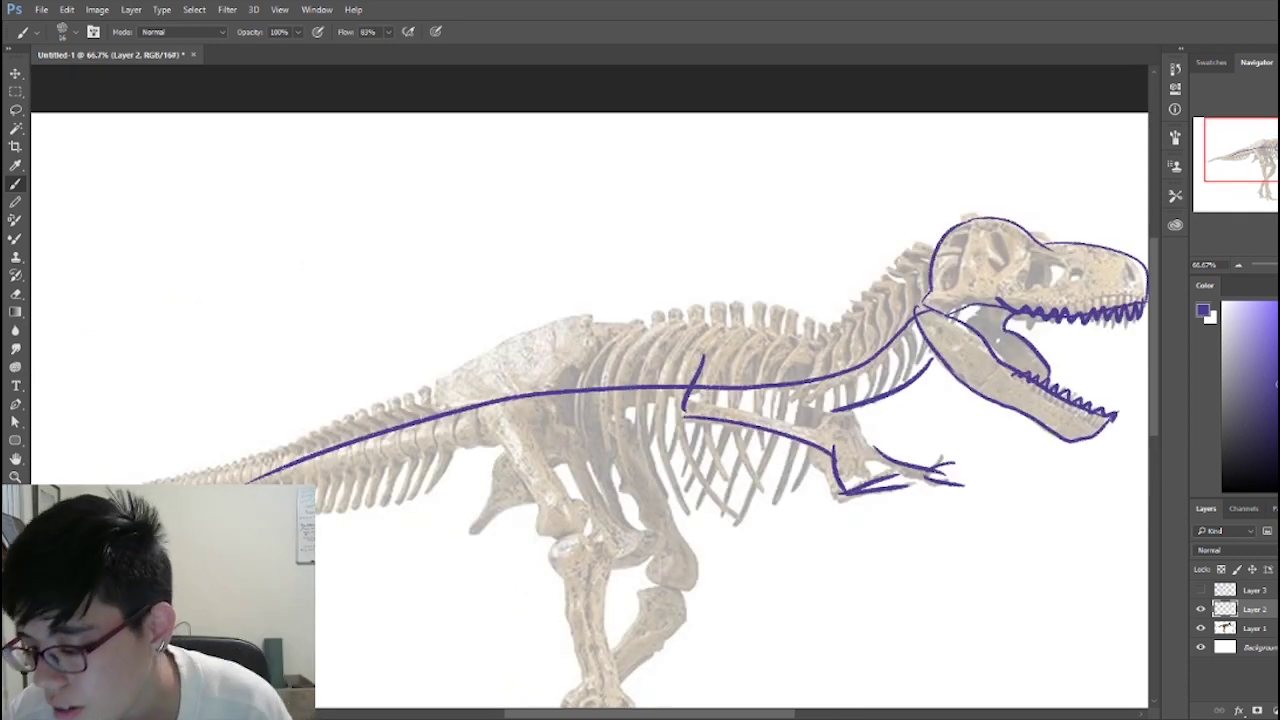
drag(918, 268, 818, 339)
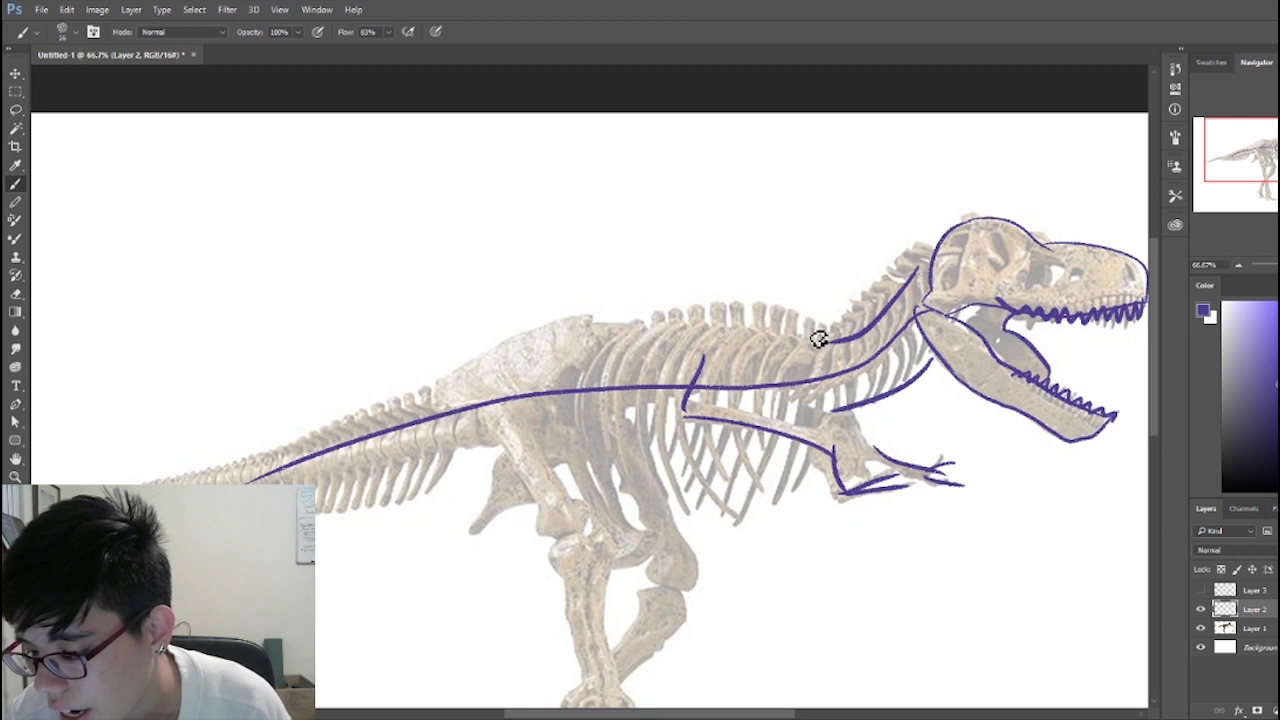
drag(920, 242, 826, 318)
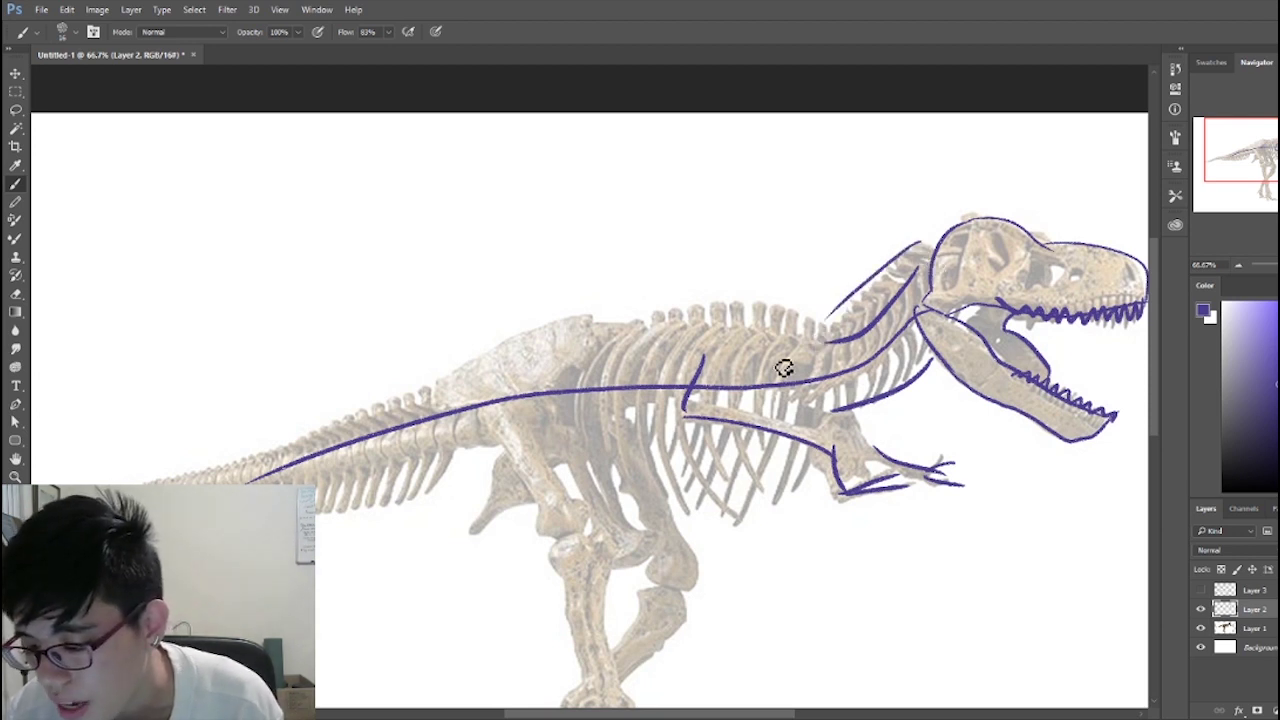
key(l)
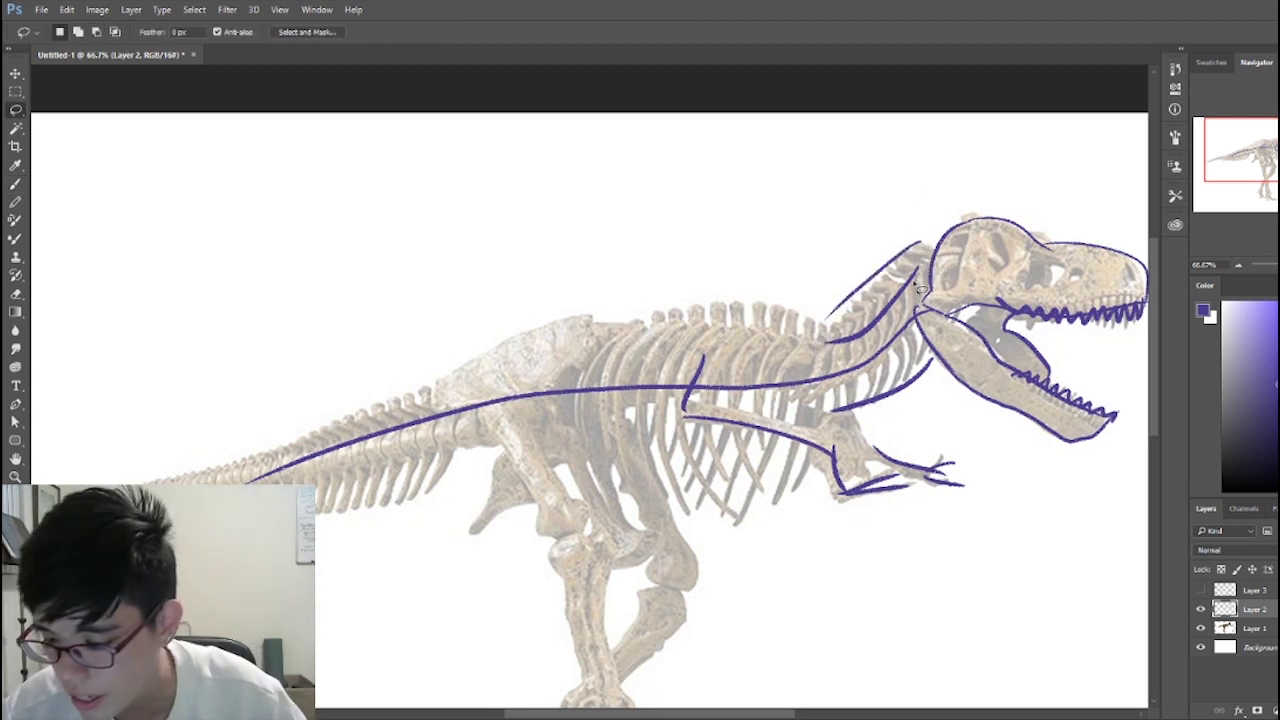
mouse_move(922, 287)
mouse_down()
mouse_move(804, 354)
mouse_move(896, 224)
mouse_move(926, 228)
mouse_up()
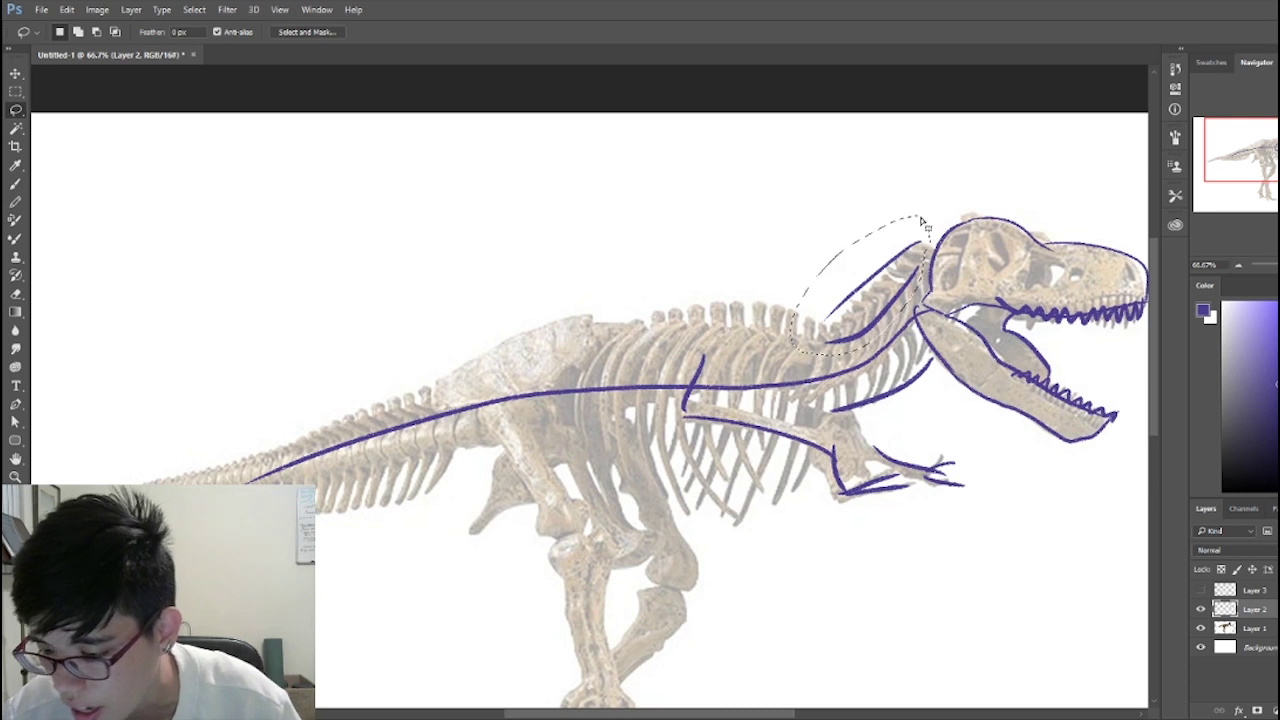
drag(841, 230, 940, 182)
key(Delete)
key(ctrl+d)
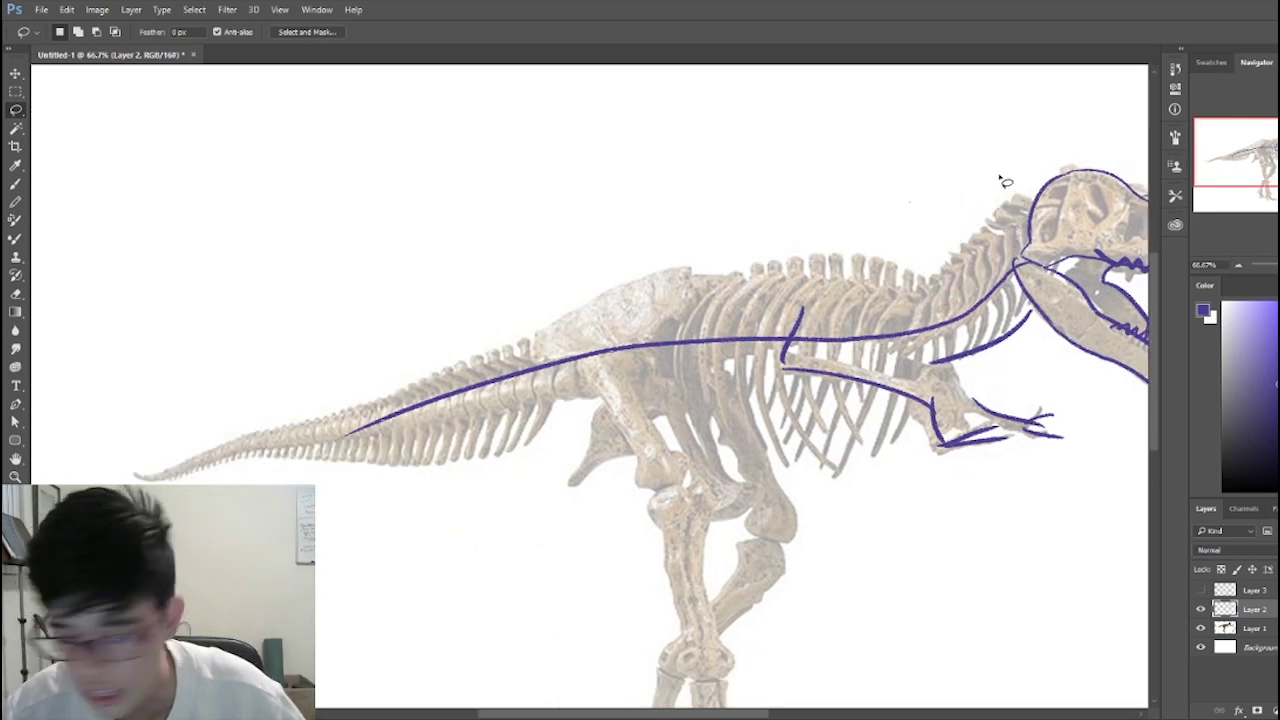
Step: Trace the top of the neck and back, the rounded rib cage and the wedge-shaped pelvis over the reference
drag(983, 201, 799, 297)
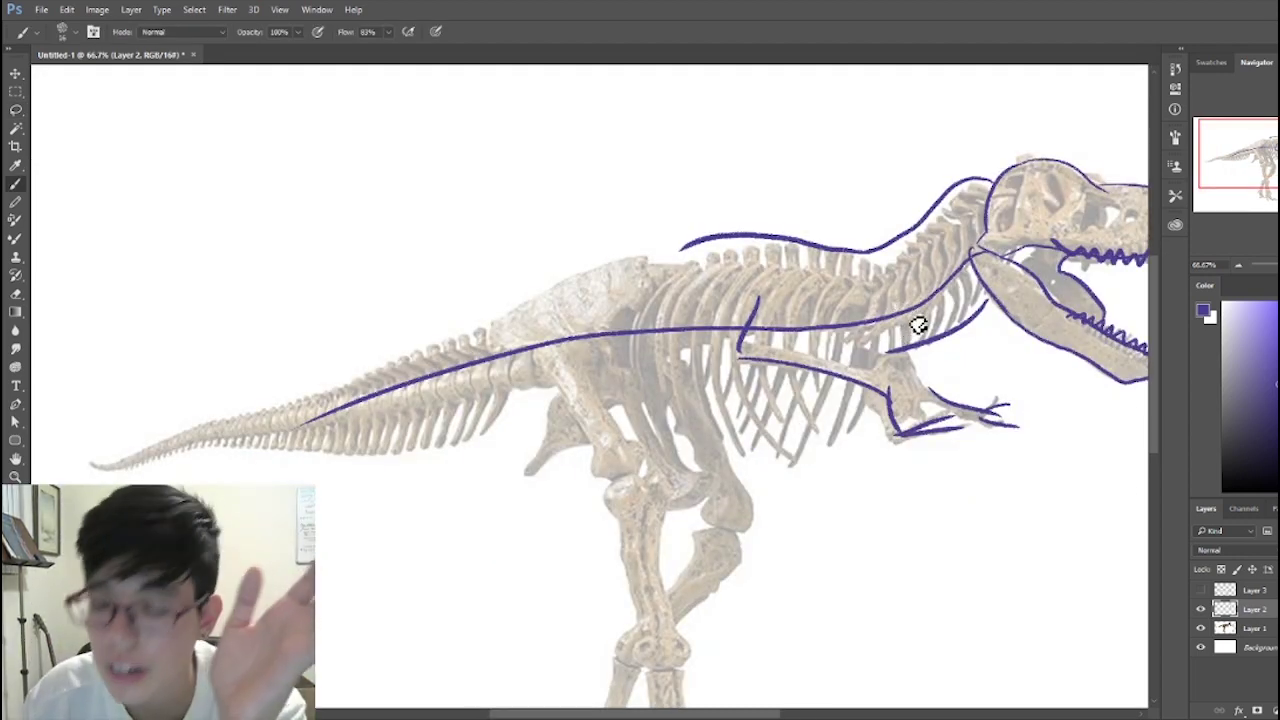
mouse_move(891, 277)
mouse_down()
mouse_move(687, 459)
mouse_move(658, 441)
mouse_move(633, 395)
mouse_move(637, 345)
mouse_move(729, 244)
mouse_up()
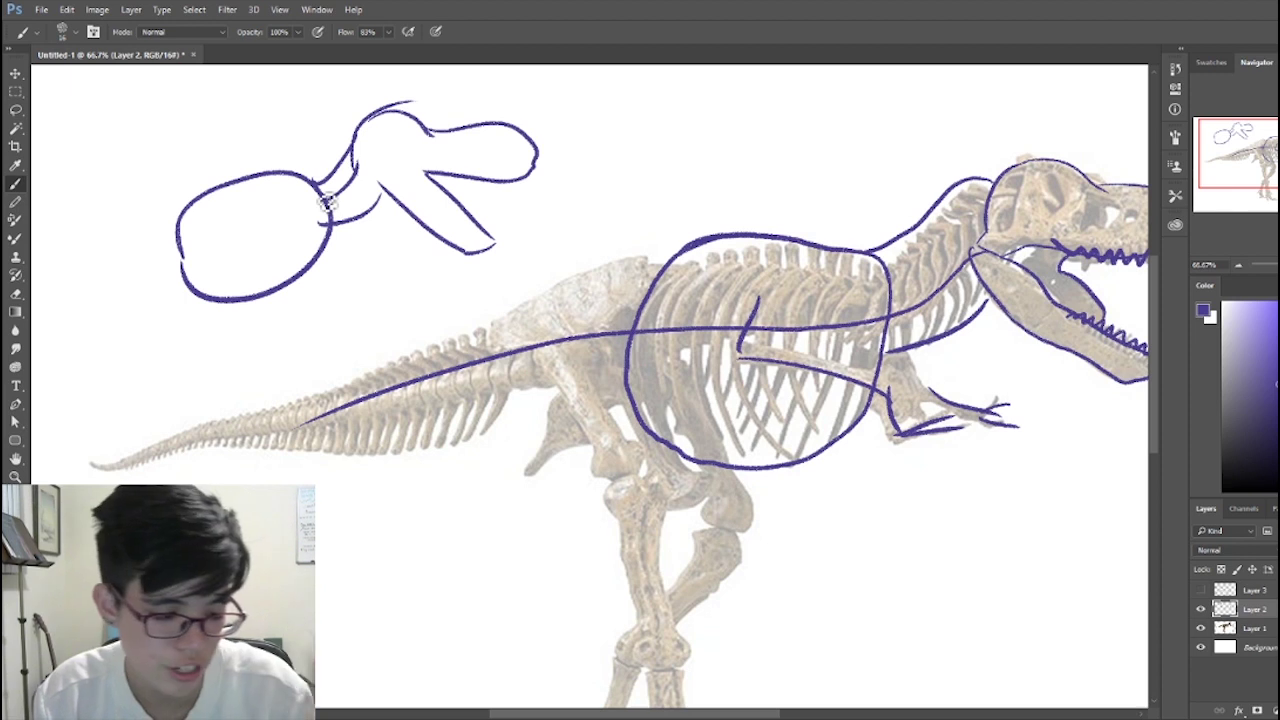
key(l)
mouse_move(548, 294)
mouse_down()
mouse_move(618, 372)
mouse_move(704, 224)
mouse_move(672, 350)
mouse_move(618, 376)
mouse_up()
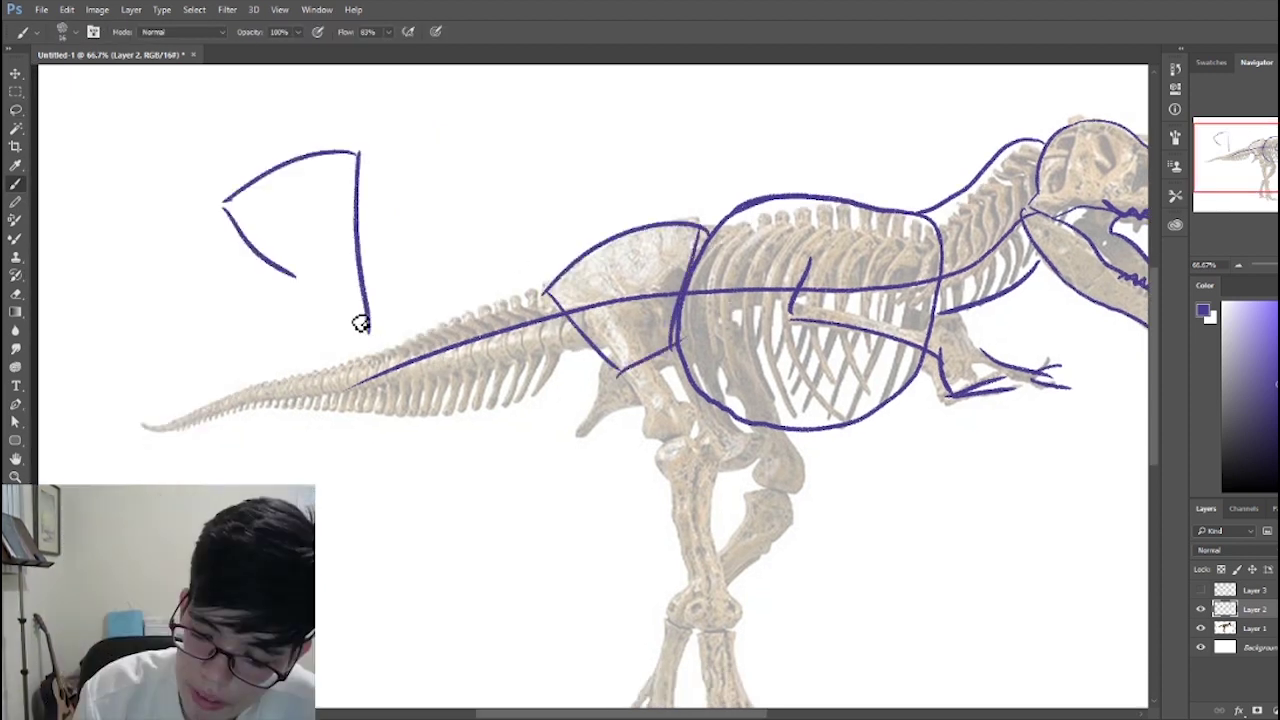
Step: Complete a separate pelvis wedge above the tail, cross its lower part with a long arc and hatch the tip beneath it
drag(234, 216, 335, 326)
drag(274, 263, 362, 330)
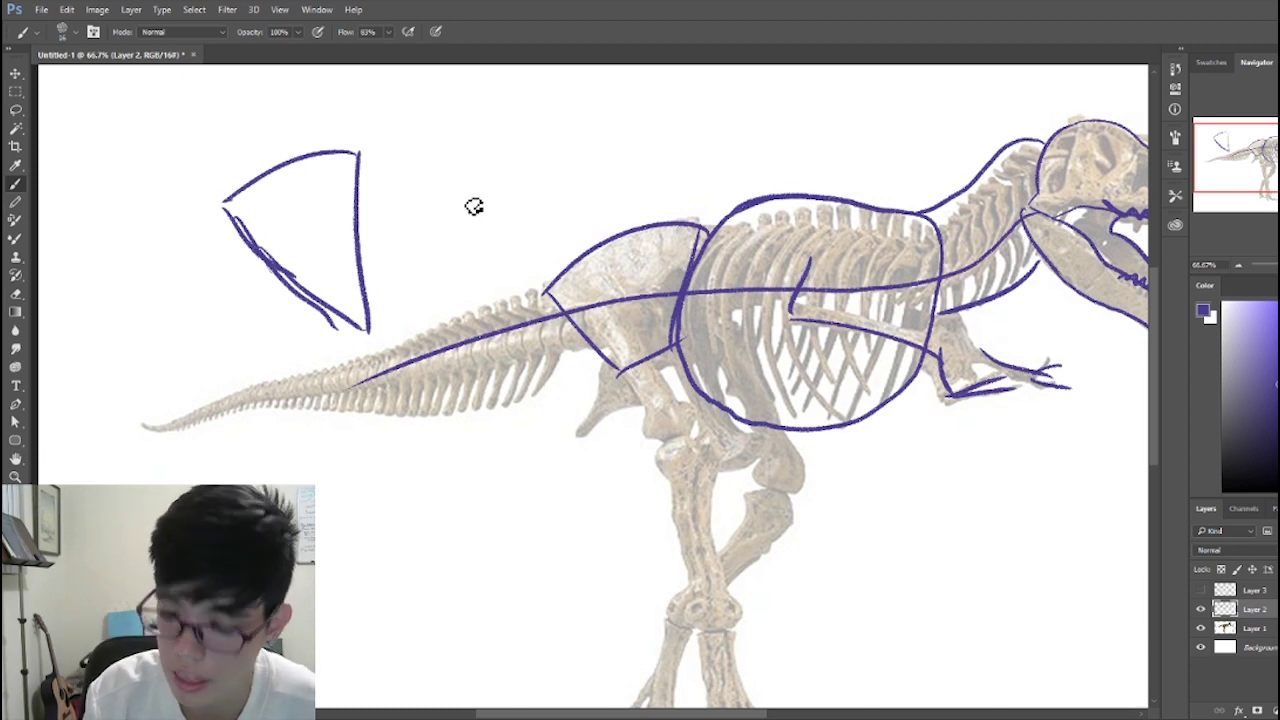
drag(232, 326, 544, 266)
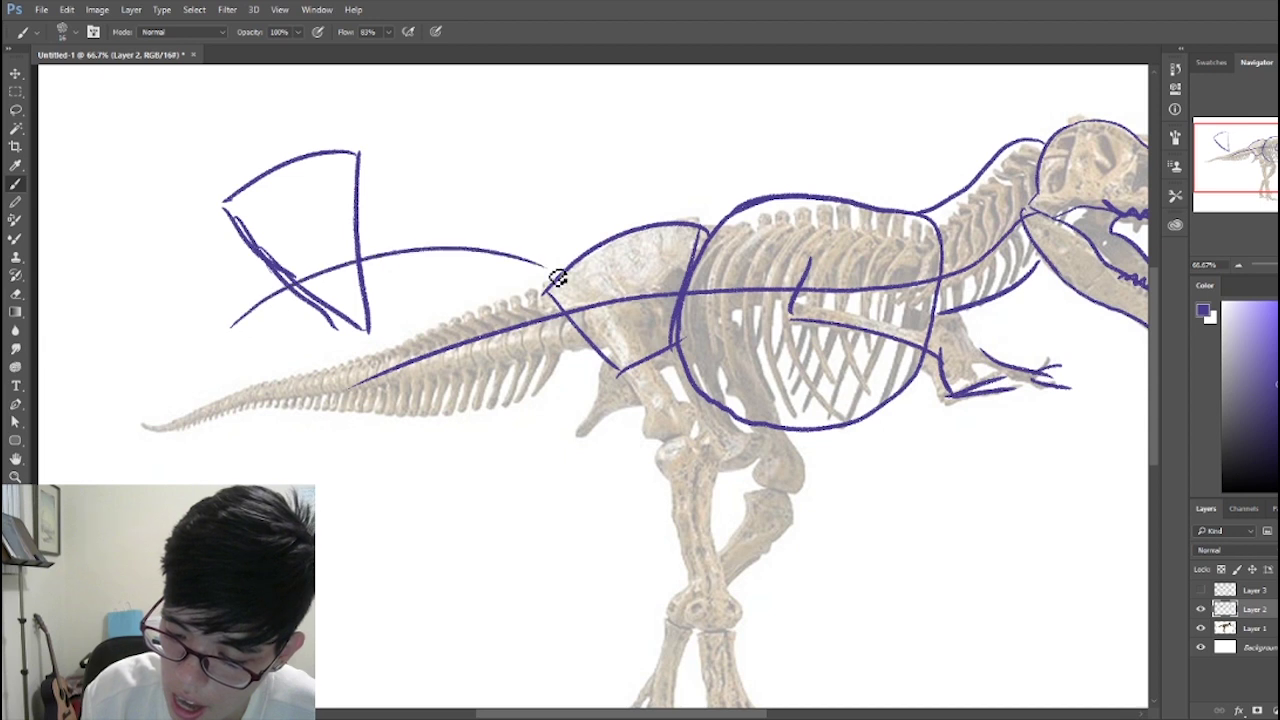
drag(300, 272, 368, 322)
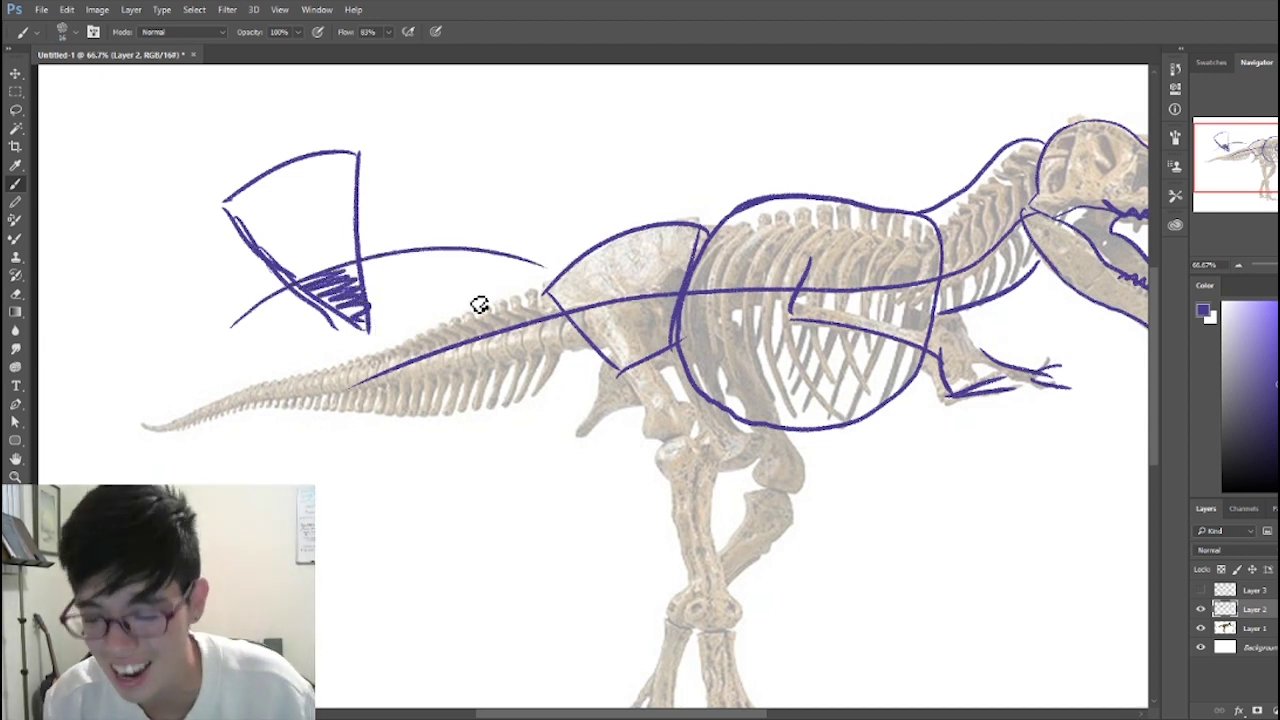
Step: Remove the pelvis diagram's hatched tip and the excess arc, and decorate the wedge with a wavy line and a crosshatch mark
drag(238, 198, 338, 166)
drag(276, 202, 306, 253)
drag(305, 201, 322, 240)
drag(284, 240, 342, 222)
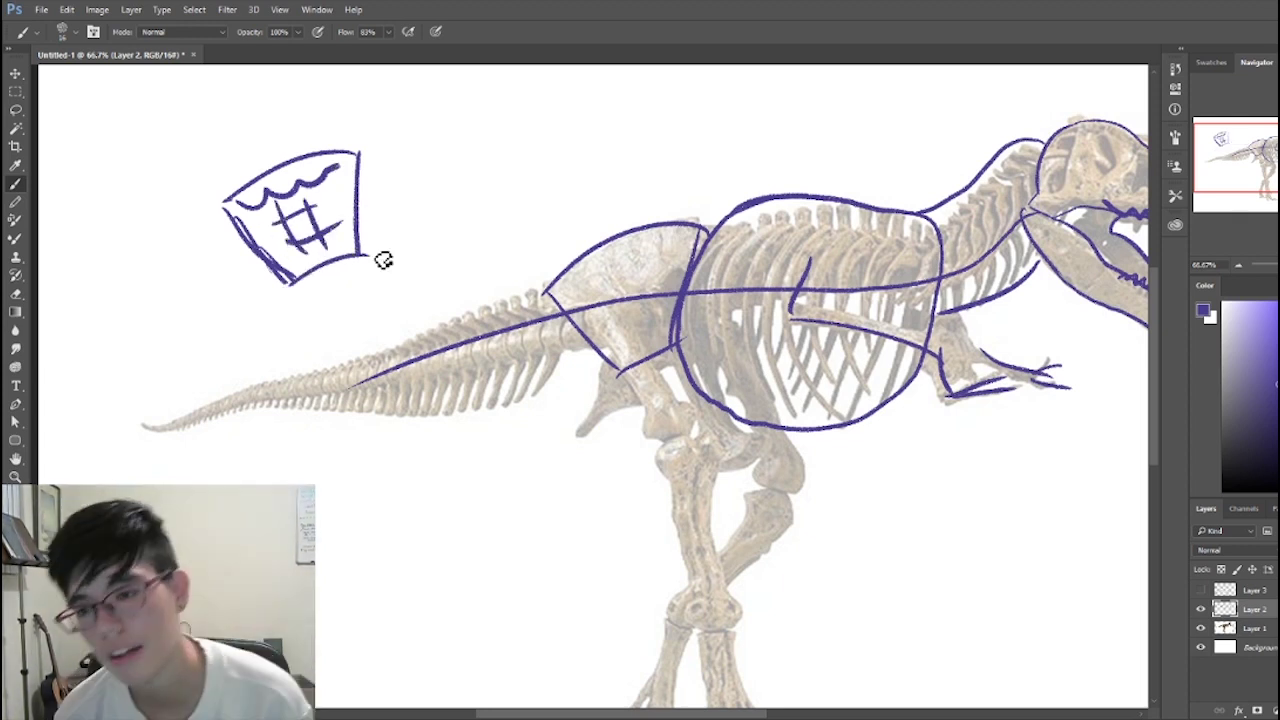
Step: Write the label "Pelvis" beside the wedge diagram, with a curved arrow pointing to the traced pelvis
drag(410, 220, 440, 180)
drag(440, 200, 548, 182)
drag(550, 205, 610, 220)
Step: Sketch two concentric arcs below the tail, join them with two slanted lines forming a wedge, and add a small mark above it
drag(318, 502, 575, 598)
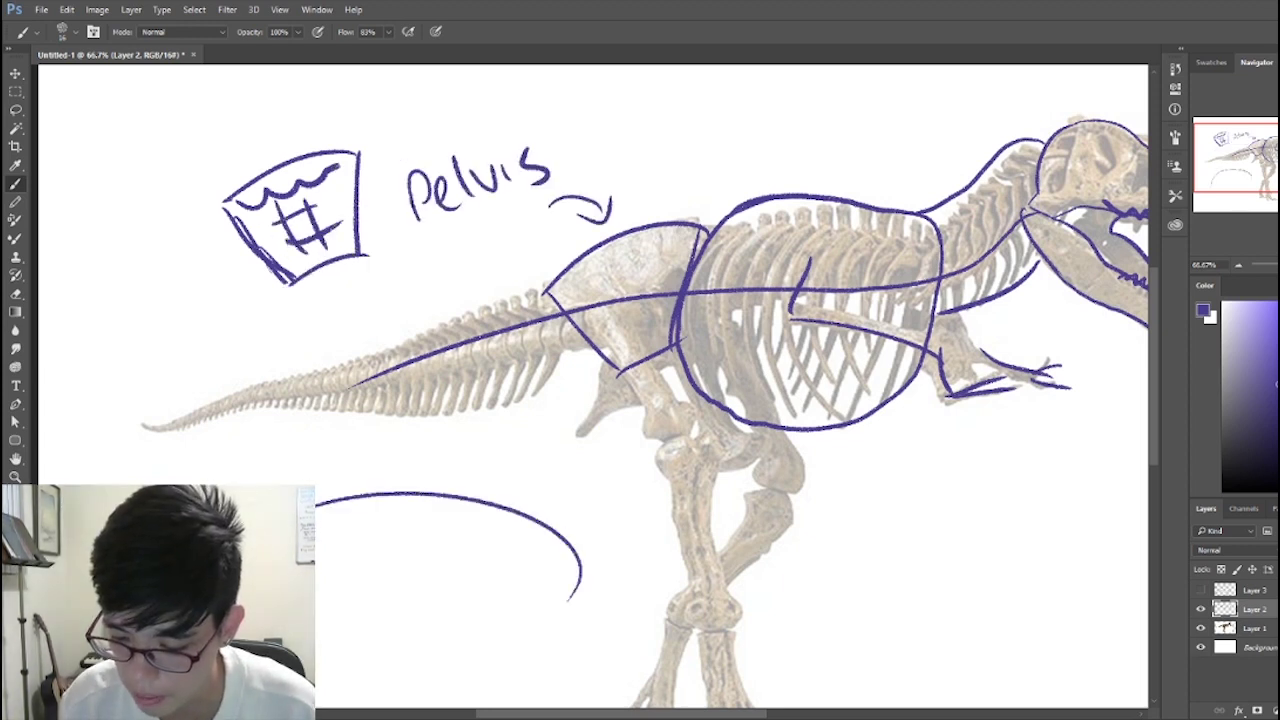
drag(318, 578, 540, 632)
drag(352, 503, 398, 574)
drag(457, 508, 428, 576)
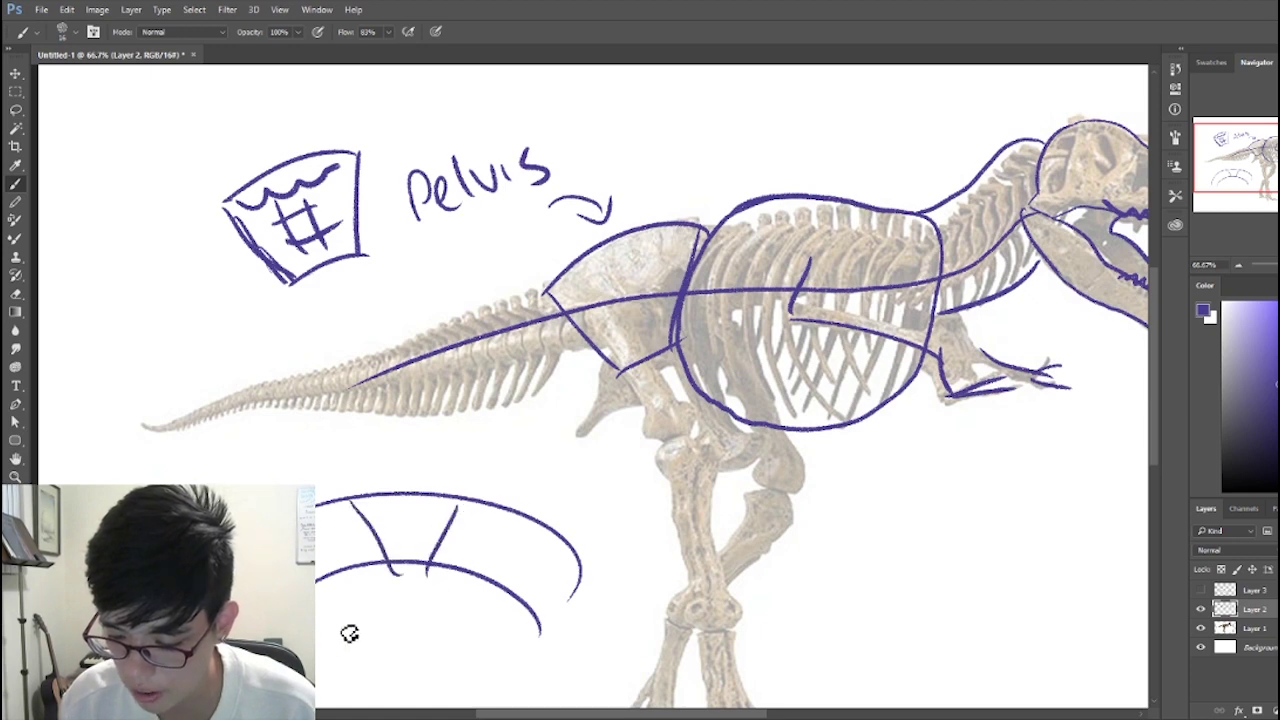
drag(399, 456, 405, 480)
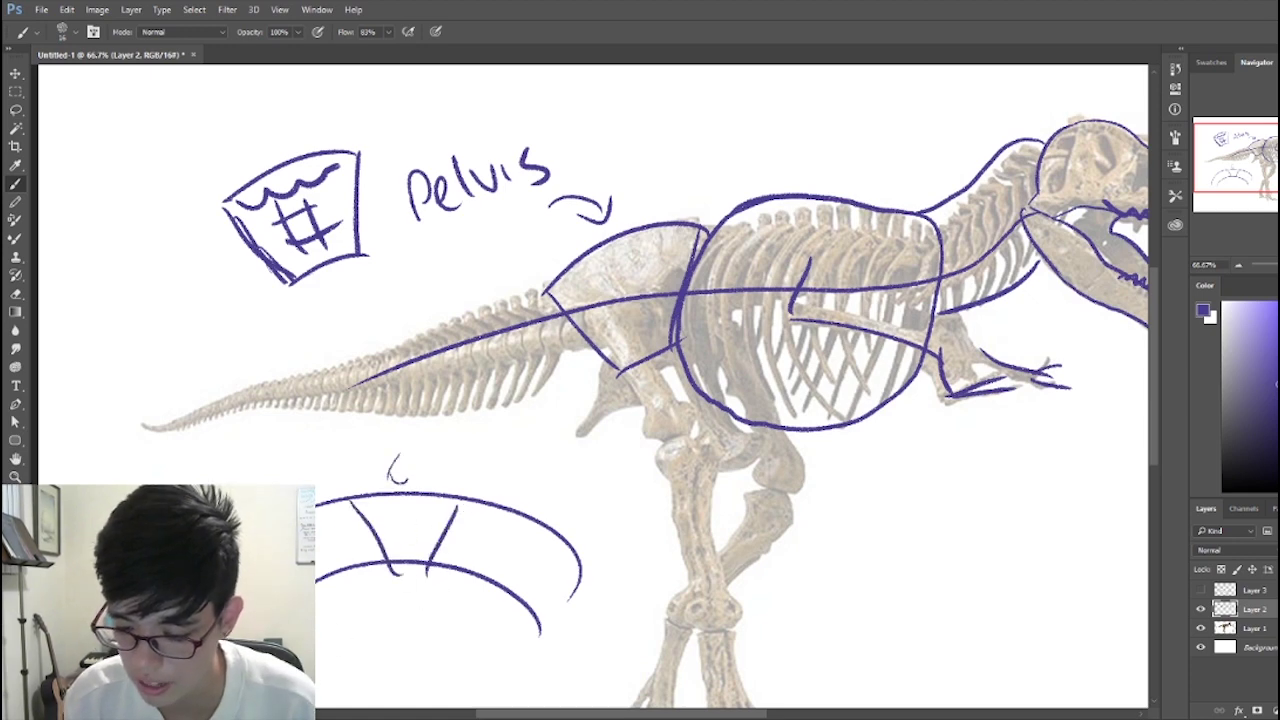
key(h)
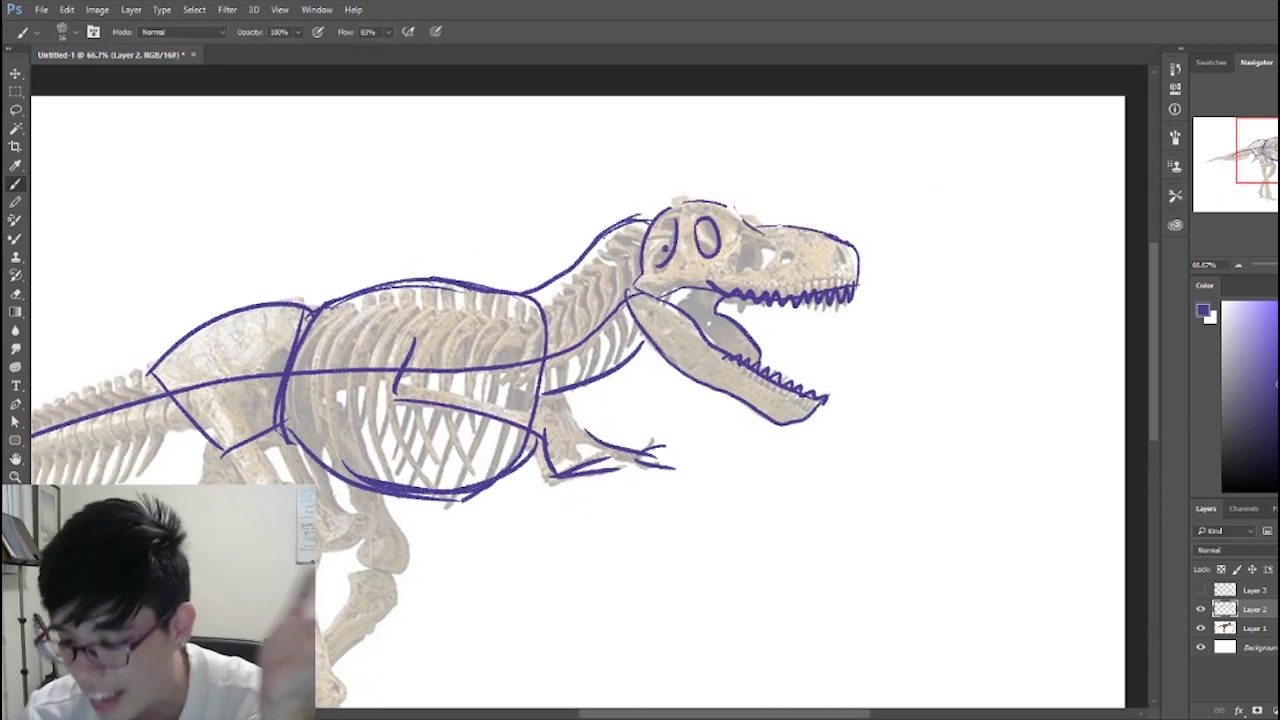
Step: Sketch a long diagonal spike running into the opening at the back of the skull, and erase it again
mouse_move(670, 220)
mouse_down()
mouse_move(581, 147)
mouse_move(678, 240)
mouse_up()
drag(598, 157, 680, 248)
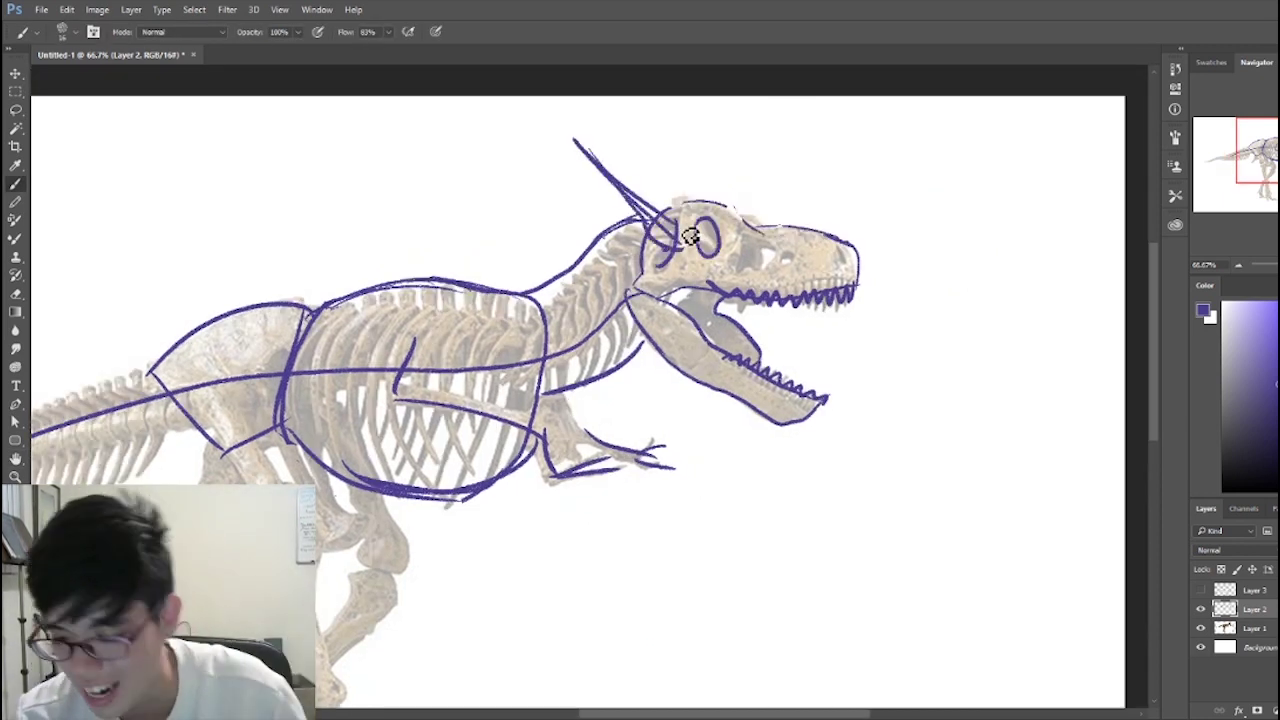
key(e)
mouse_move(578, 140)
mouse_down()
mouse_move(646, 203)
mouse_move(665, 250)
mouse_move(680, 240)
mouse_up()
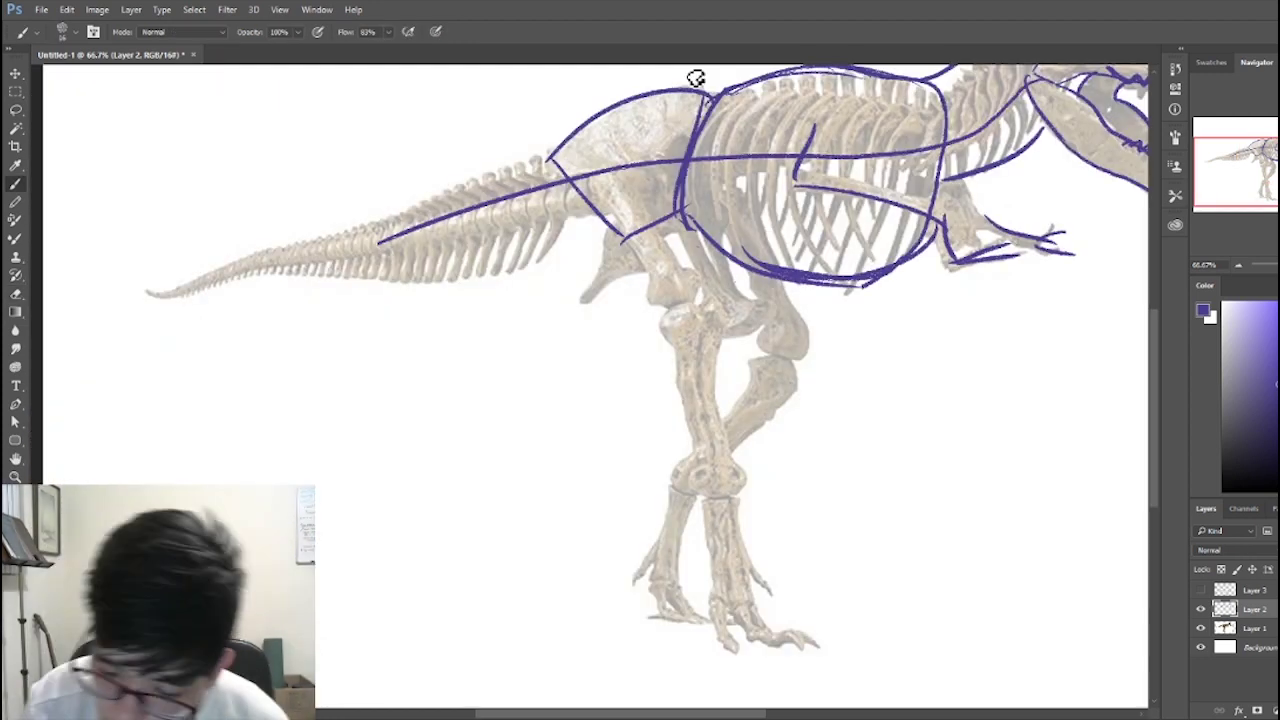
Step: Sketch a front-view pelvis below the tail with hip joints, legs and knee circles, plus a small diagram of two linked joints
mouse_move(323, 416)
mouse_down()
mouse_move(376, 403)
mouse_move(377, 420)
mouse_move(376, 392)
mouse_move(450, 376)
mouse_up()
drag(369, 400, 390, 440)
drag(391, 440, 451, 432)
drag(455, 383, 452, 438)
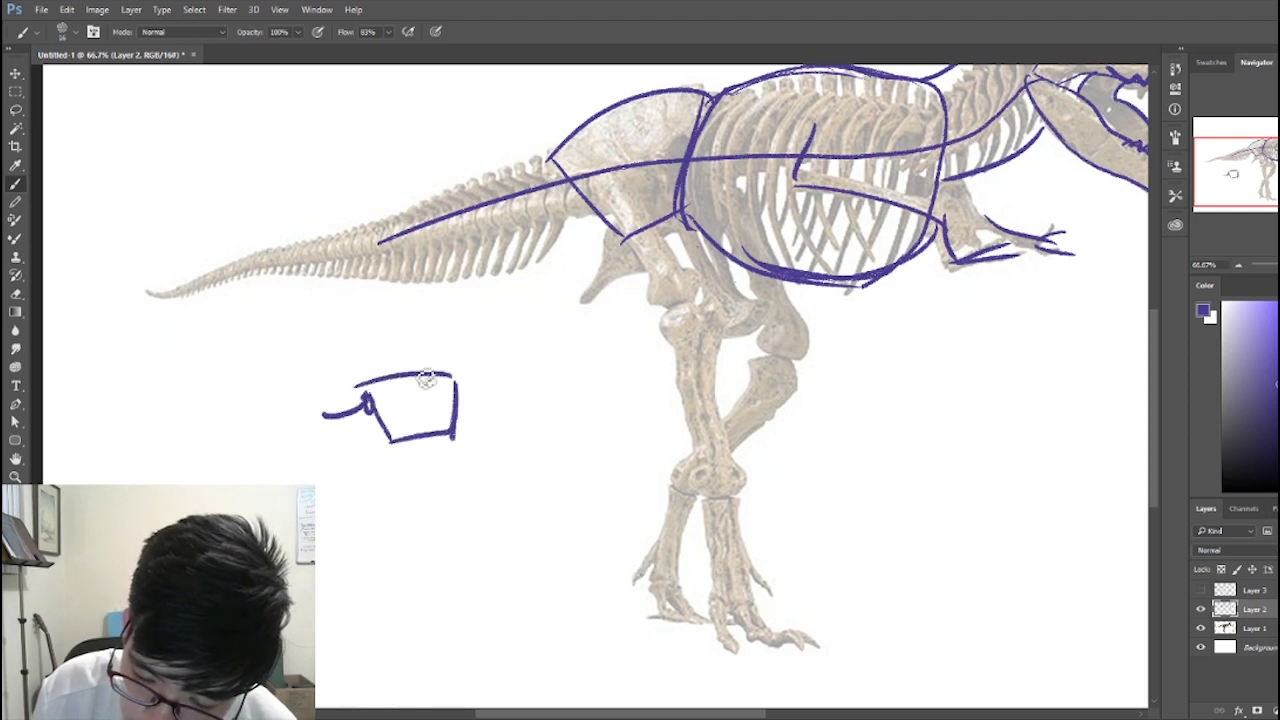
drag(366, 397, 378, 414)
mouse_move(456, 388)
mouse_down()
mouse_move(455, 399)
mouse_move(492, 380)
mouse_up()
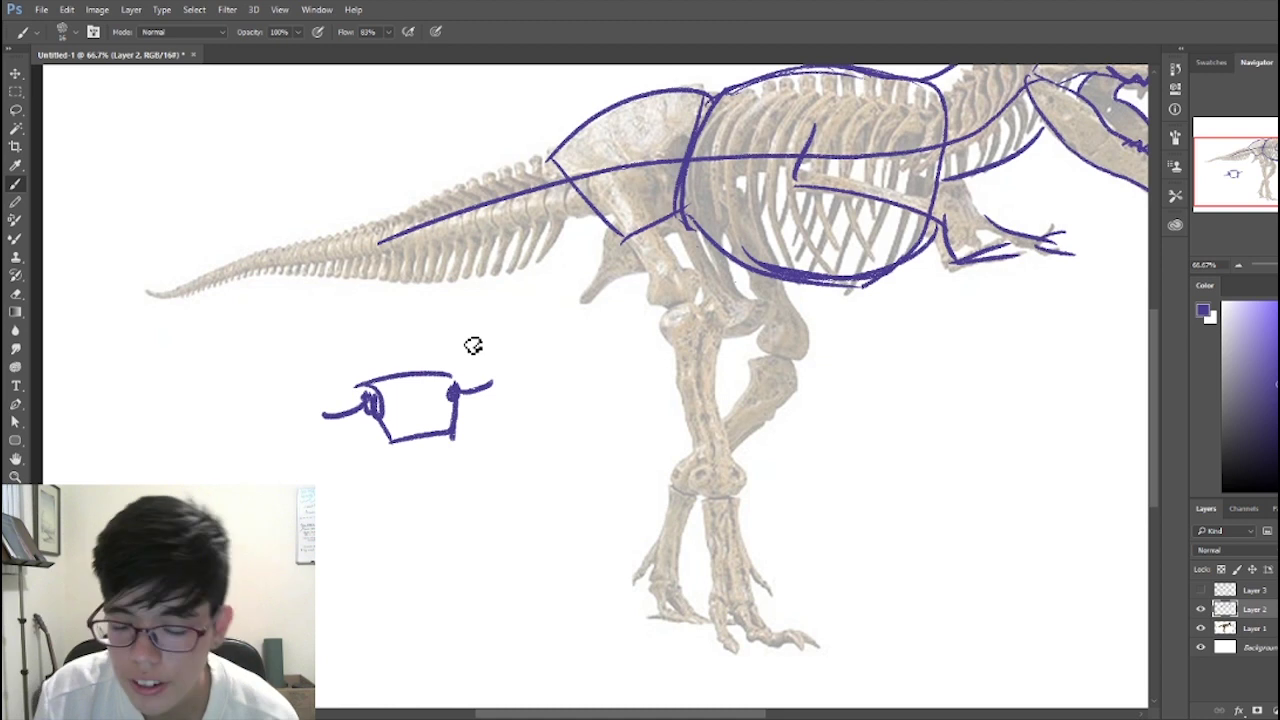
mouse_move(158, 354)
mouse_down()
mouse_move(211, 347)
mouse_move(178, 339)
mouse_move(185, 325)
mouse_up()
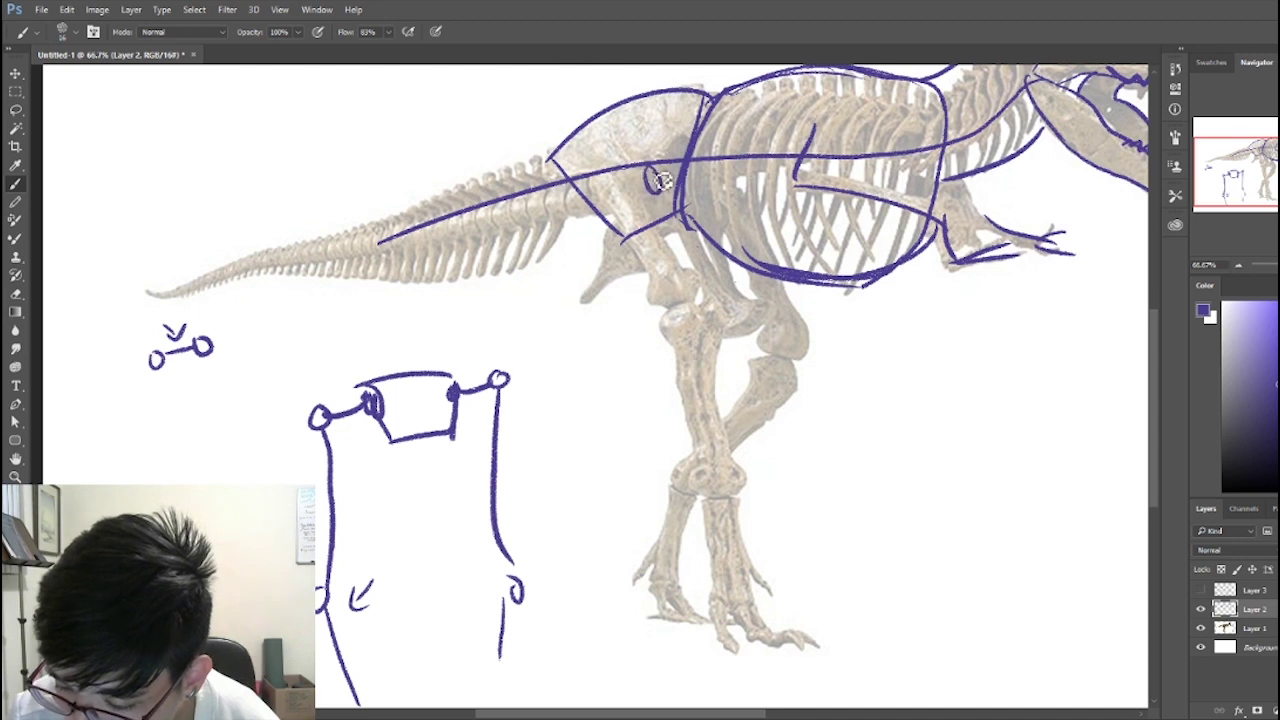
Step: Trace the near leg over the reference with circles at hip, knee and ankle joined by straight bone lines
mouse_move(655, 182)
mouse_down()
mouse_move(613, 167)
mouse_move(633, 197)
mouse_move(613, 206)
mouse_move(684, 302)
mouse_move(720, 485)
mouse_up()
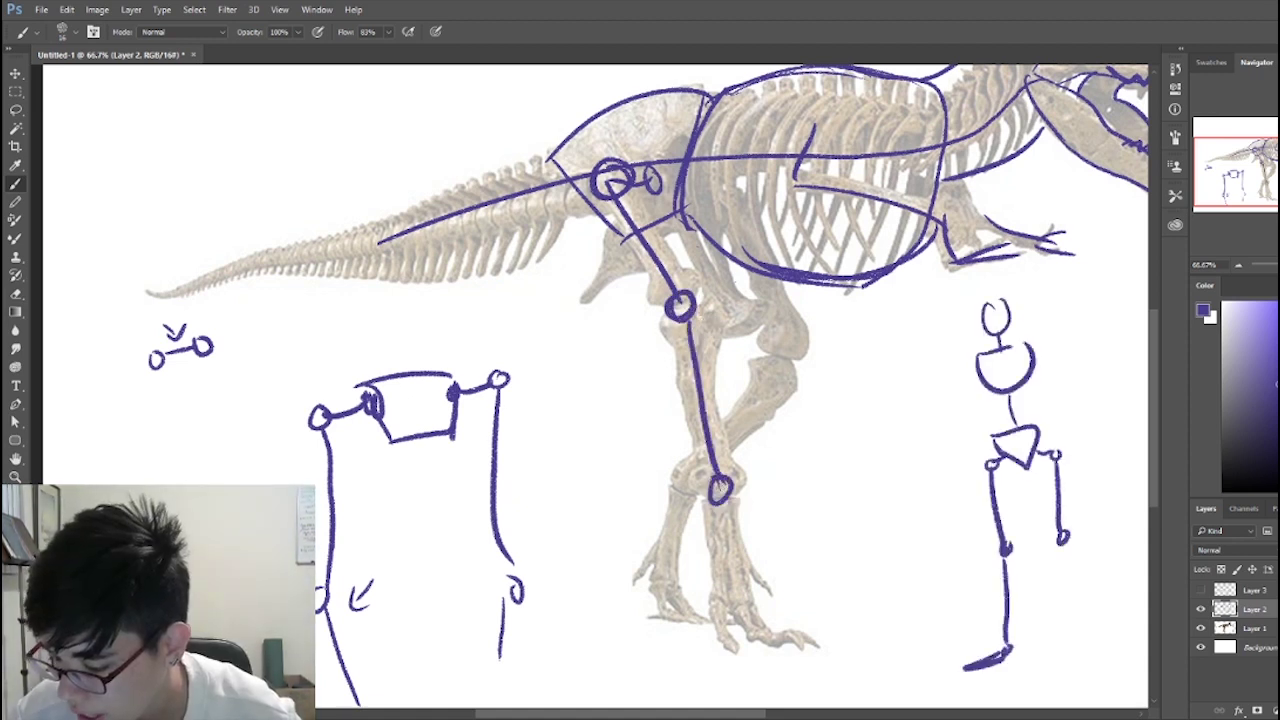
Step: Finish the human stick figure's second lower leg and foot, and label its hip, knee and ankle with arrows
drag(1062, 546, 1084, 642)
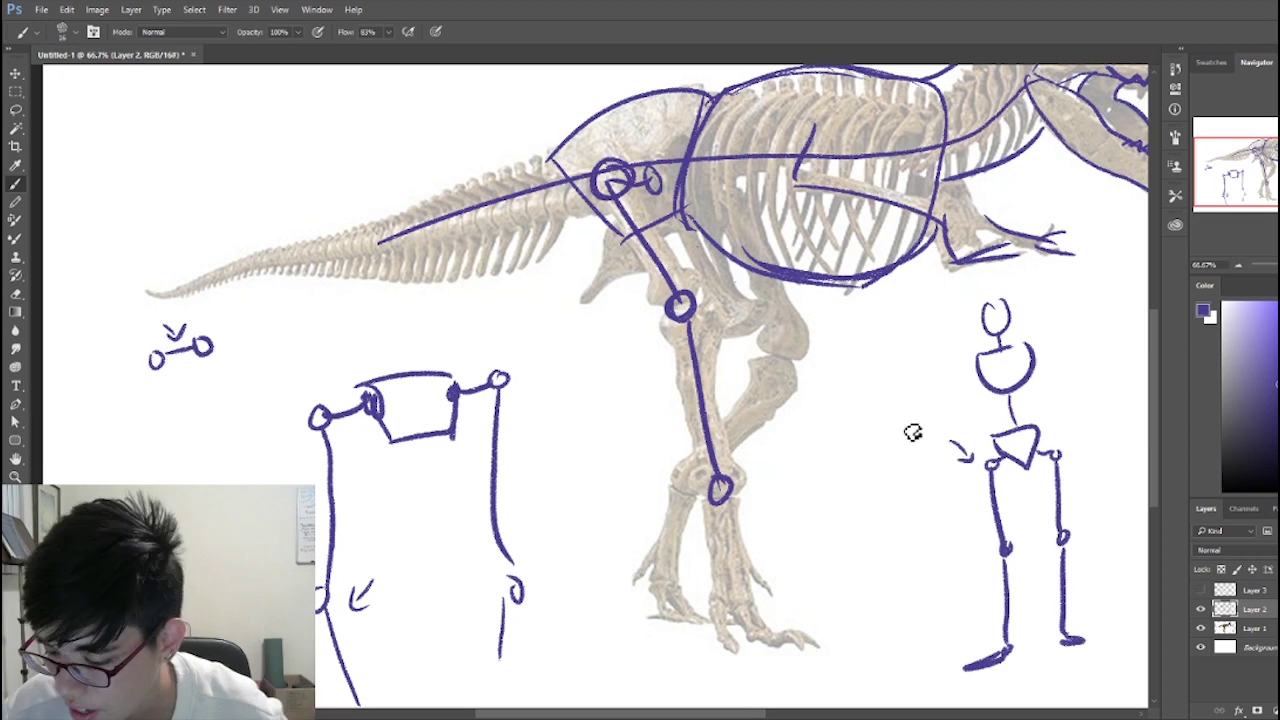
mouse_move(902, 422)
mouse_down()
mouse_move(916, 440)
mouse_move(946, 412)
mouse_up()
drag(956, 551, 976, 549)
drag(895, 555, 897, 577)
mouse_move(905, 555)
mouse_down()
mouse_move(922, 575)
mouse_move(946, 562)
mouse_up()
drag(978, 622, 1005, 640)
mouse_move(922, 630)
mouse_down()
mouse_move(910, 642)
mouse_move(962, 605)
mouse_up()
drag(961, 605, 973, 614)
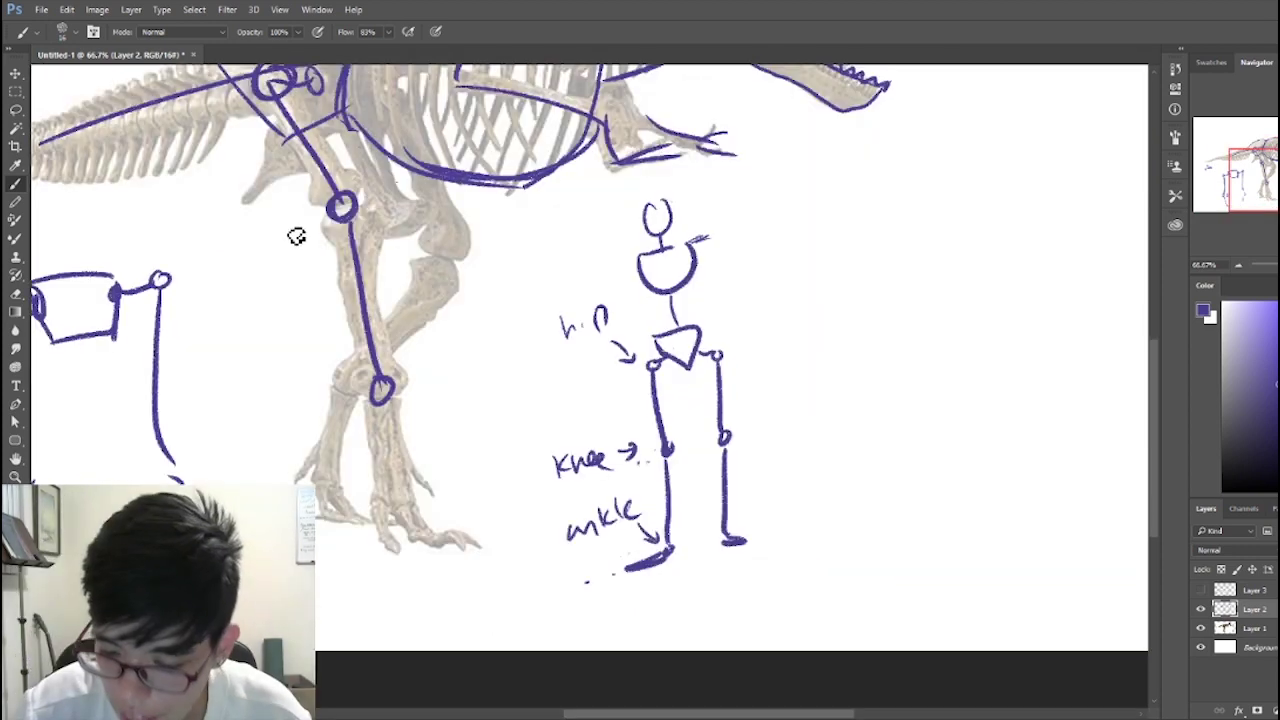
Step: Write the label "knee" beside the skeleton's near leg, with an arrow pointing to the knee circle
drag(279, 236, 300, 226)
drag(291, 219, 295, 234)
drag(220, 252, 220, 275)
mouse_move(234, 254)
mouse_down()
mouse_move(240, 272)
mouse_move(268, 258)
mouse_up()
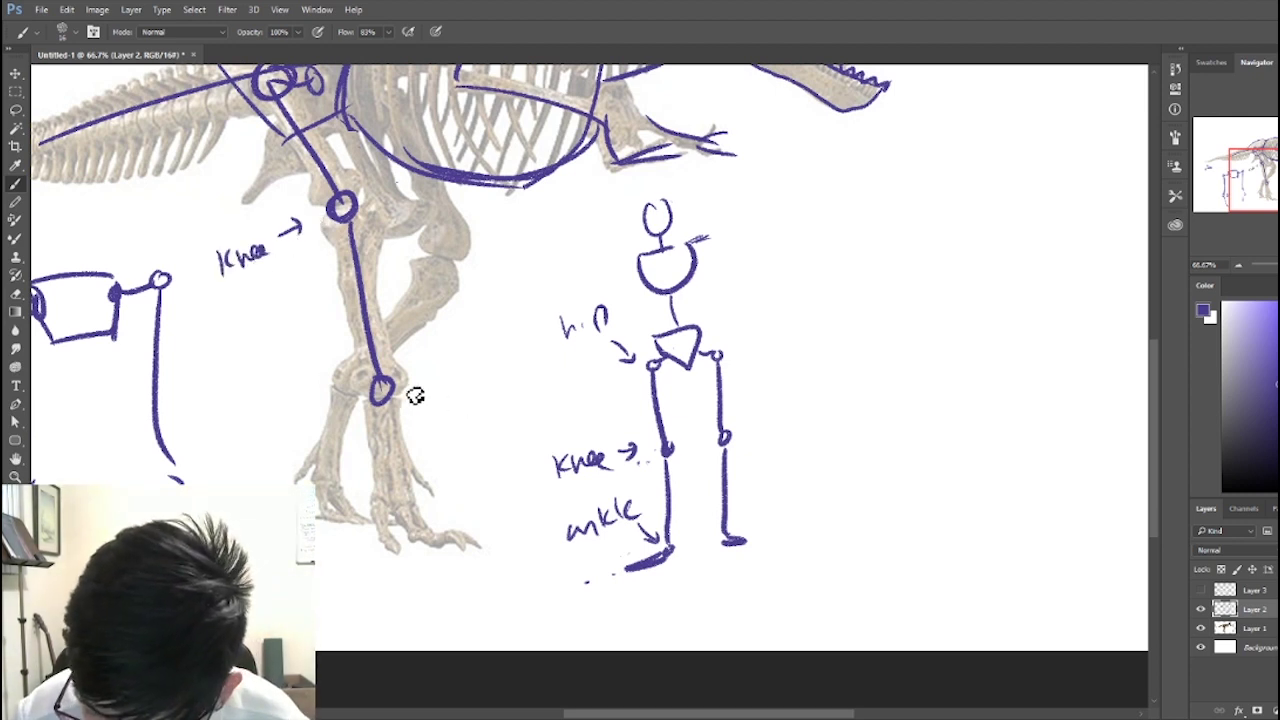
mouse_move(400, 385)
mouse_down()
mouse_move(503, 386)
mouse_move(447, 365)
mouse_up()
key(ctrl+z)
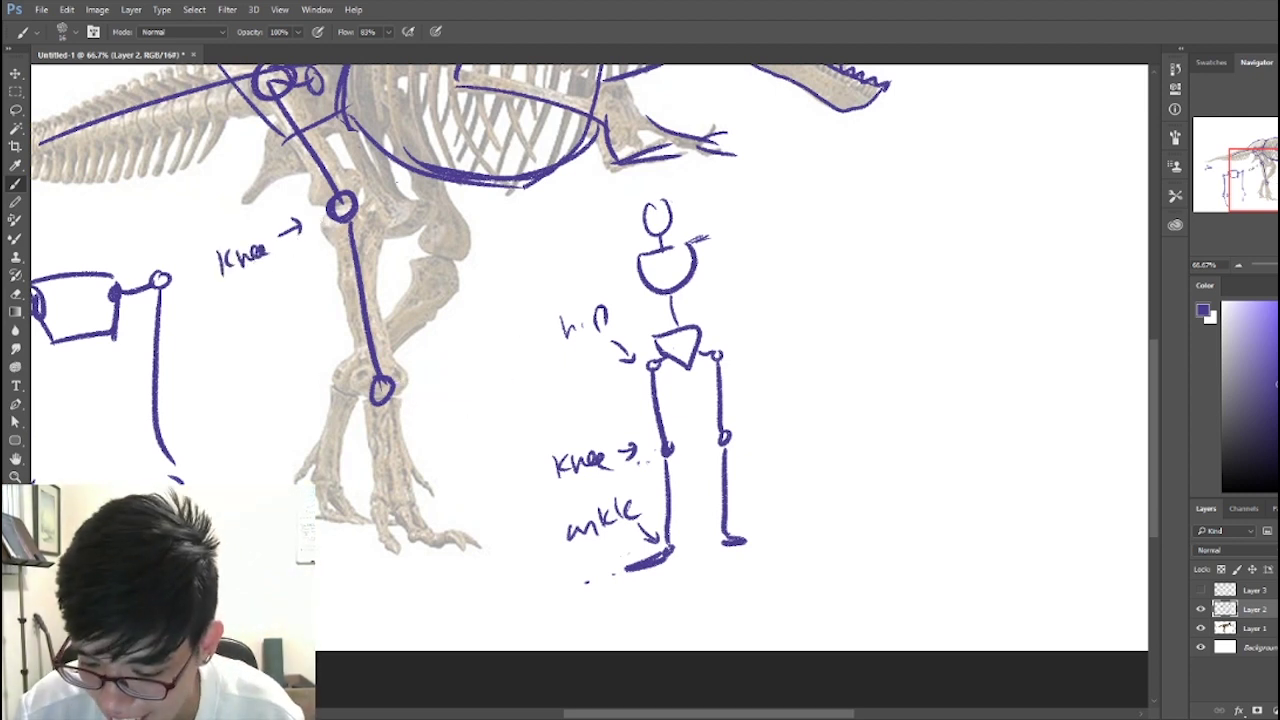
drag(404, 414, 450, 545)
key(ctrl+z)
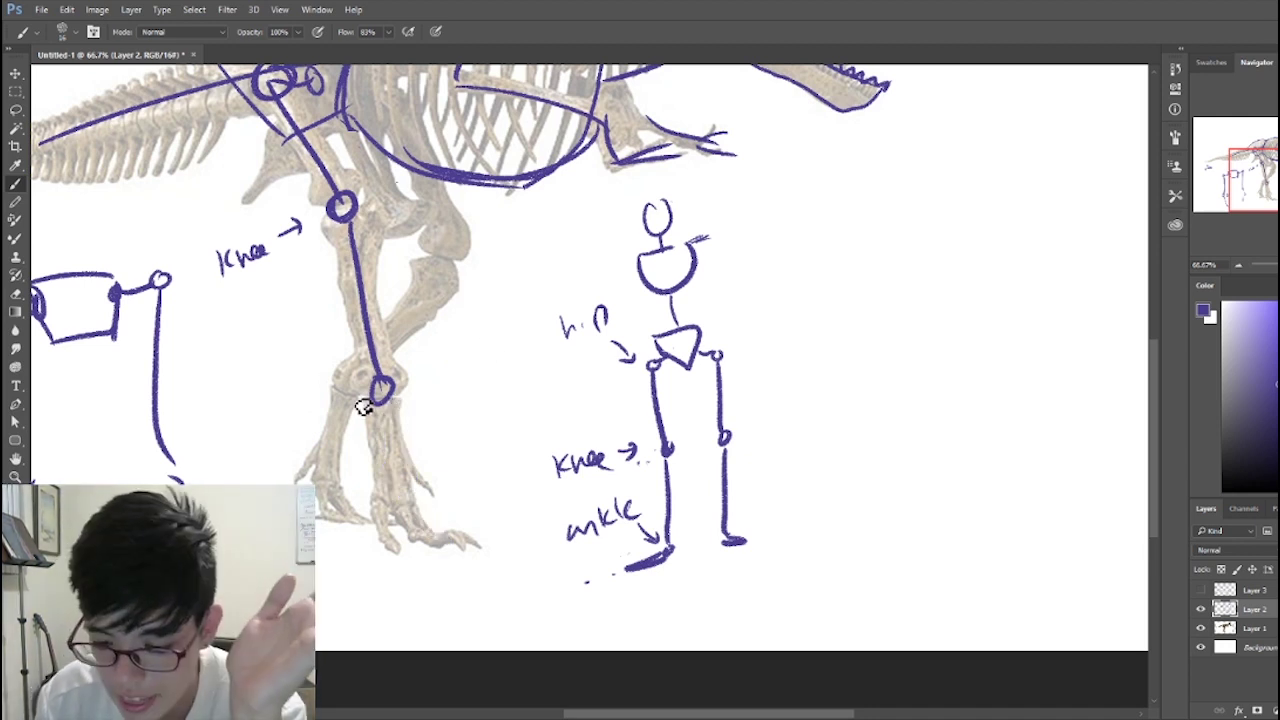
Step: Write the label "ankle" beside the near leg's lowest joint circle, with an arrow pointing to it
drag(360, 398, 340, 406)
mouse_move(244, 437)
mouse_down()
mouse_move(238, 460)
mouse_move(250, 452)
mouse_up()
mouse_move(252, 436)
mouse_down()
mouse_move(274, 450)
mouse_move(282, 440)
mouse_up()
drag(285, 406, 292, 436)
drag(294, 425, 306, 429)
Step: Trace the near foot from the ankle down to the toes over the reference, and label it "toes"
mouse_move(396, 410)
mouse_down()
mouse_move(436, 525)
mouse_move(466, 522)
mouse_up()
drag(480, 508, 492, 512)
drag(500, 512, 520, 520)
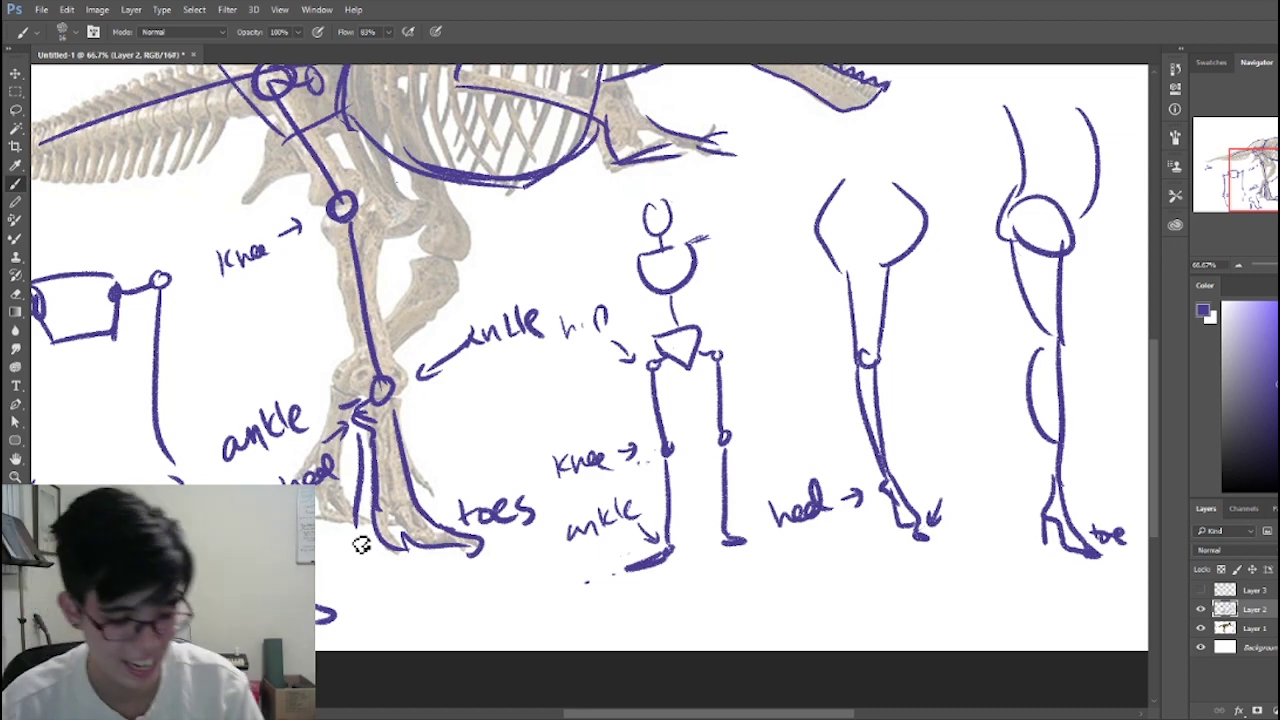
Step: Clear the side sketches and labels around the legs, and delete a trial arc drawn near the far knee
key(l)
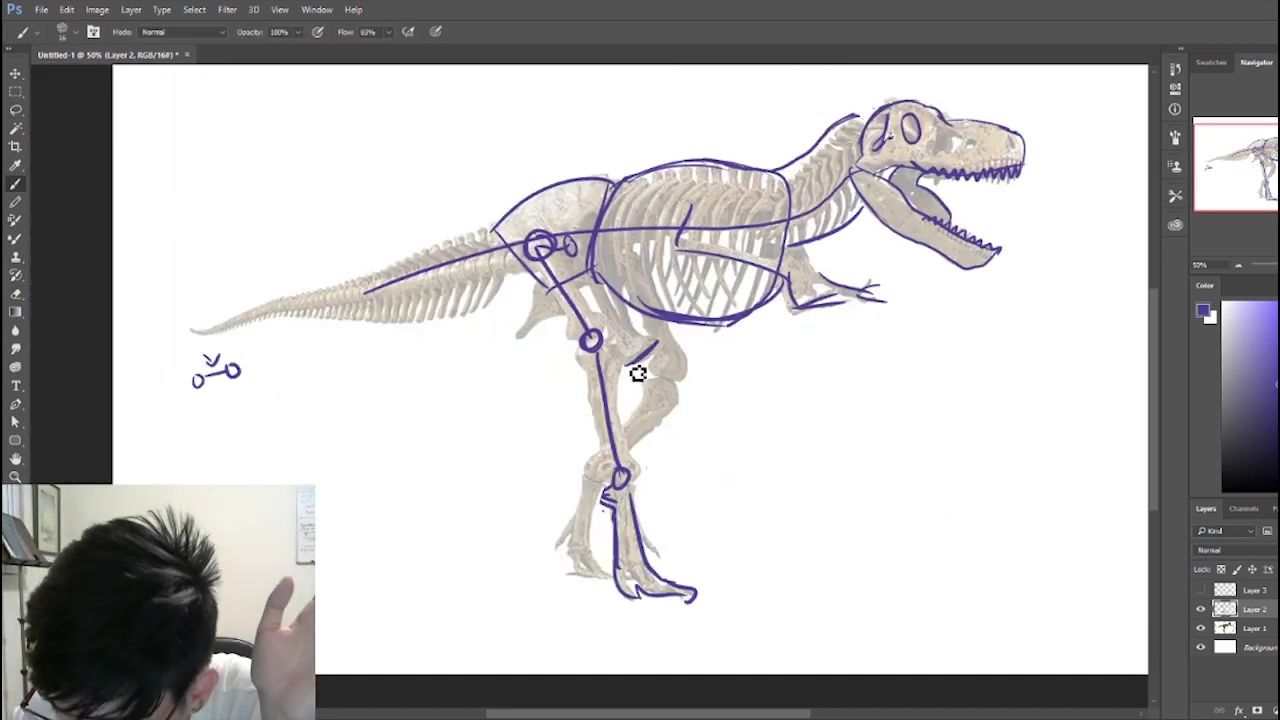
drag(625, 365, 660, 343)
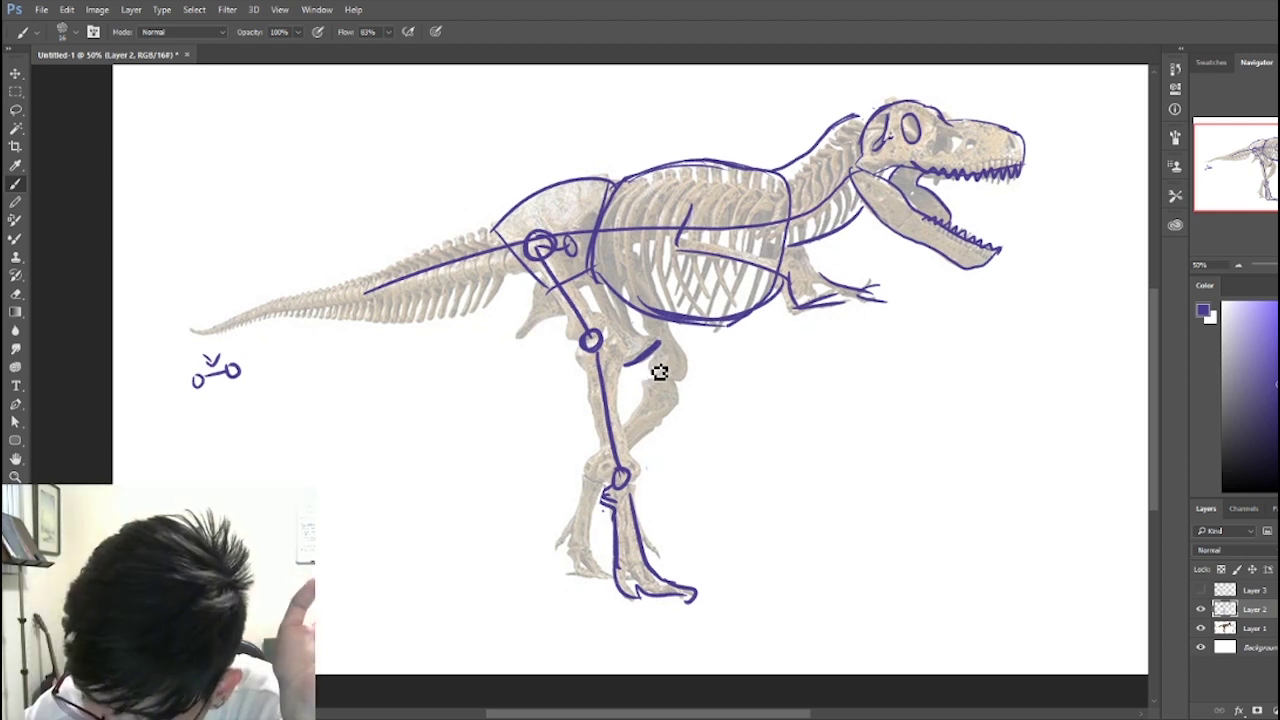
mouse_move(640, 362)
mouse_down()
mouse_move(648, 370)
mouse_move(630, 378)
mouse_up()
key(l)
mouse_move(682, 414)
mouse_down()
mouse_move(623, 400)
mouse_move(682, 430)
mouse_up()
drag(794, 352, 715, 394)
key(Delete)
key(ctrl+d)
key(b)
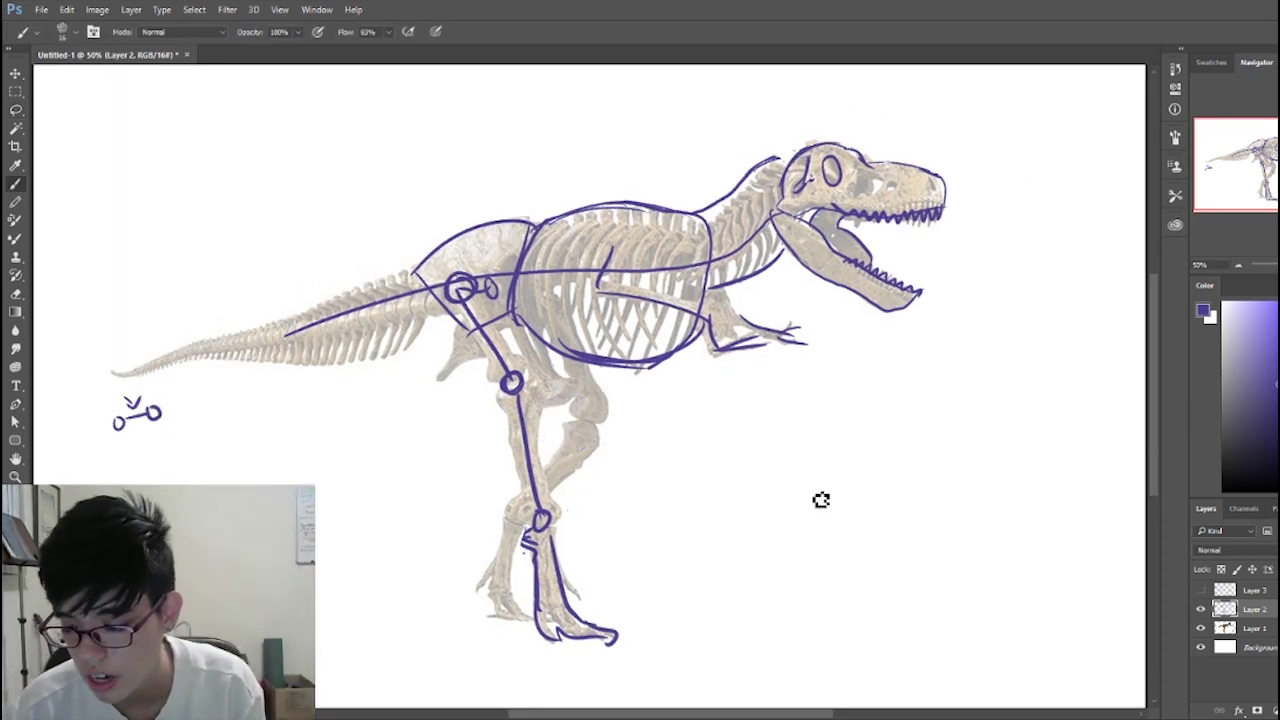
Step: Sketch a small bird with a dashed trail in the empty area below the head, and delete the sketch
mouse_move(800, 489)
mouse_down()
mouse_move(848, 515)
mouse_move(875, 510)
mouse_up()
mouse_move(875, 510)
mouse_down()
mouse_move(837, 524)
mouse_move(846, 531)
mouse_up()
drag(841, 537, 880, 558)
mouse_move(888, 573)
mouse_down()
mouse_move(910, 582)
mouse_move(898, 598)
mouse_up()
drag(922, 604, 930, 606)
mouse_move(944, 604)
mouse_down()
mouse_move(988, 606)
mouse_move(1014, 466)
mouse_move(1036, 560)
mouse_up()
key(l)
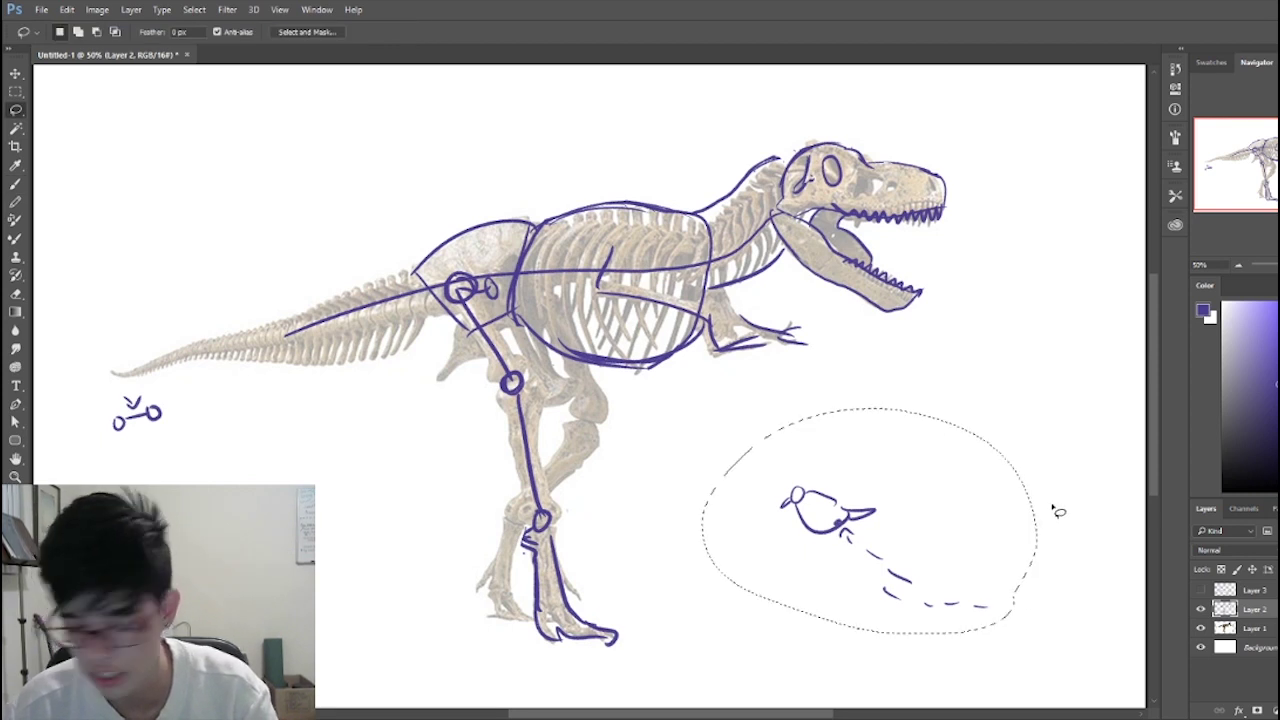
key(Delete)
key(ctrl+d)
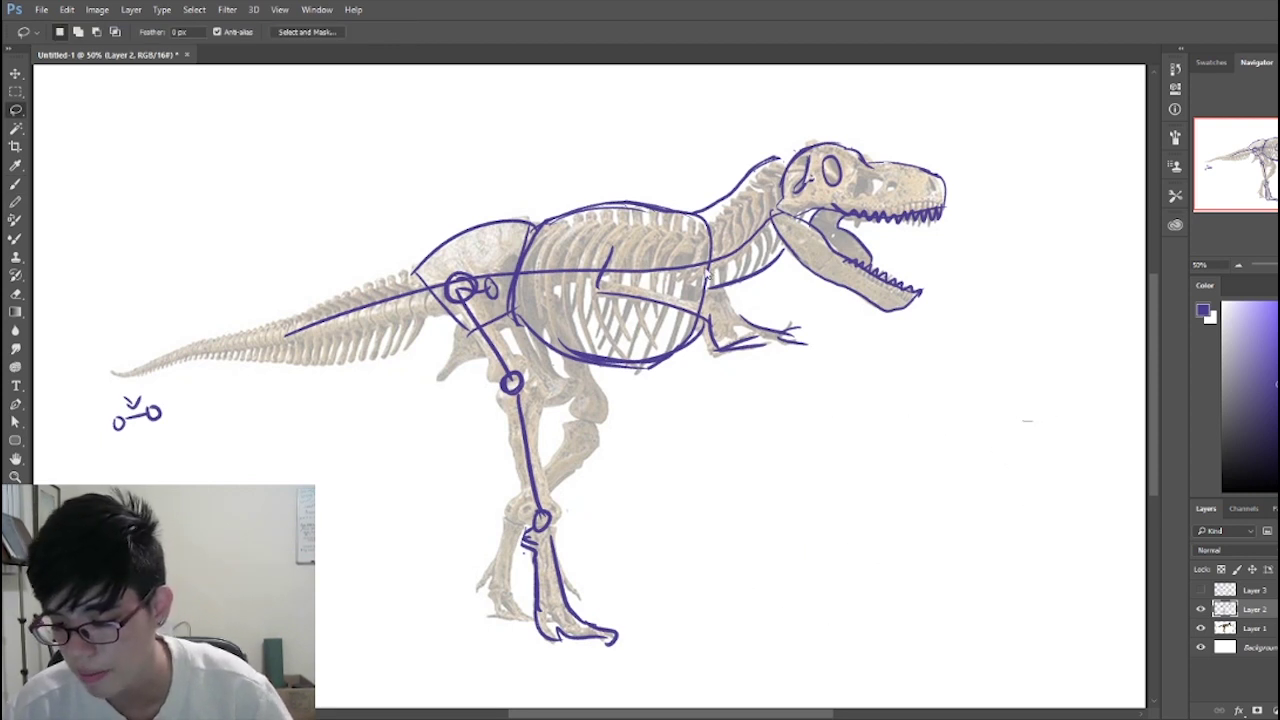
Step: Trace the far leg with its joints and foot, the lower pelvic bone and the spine line's extension to the tail tip
key(b)
mouse_move(700, 457)
mouse_down()
mouse_move(857, 400)
mouse_move(877, 418)
mouse_up()
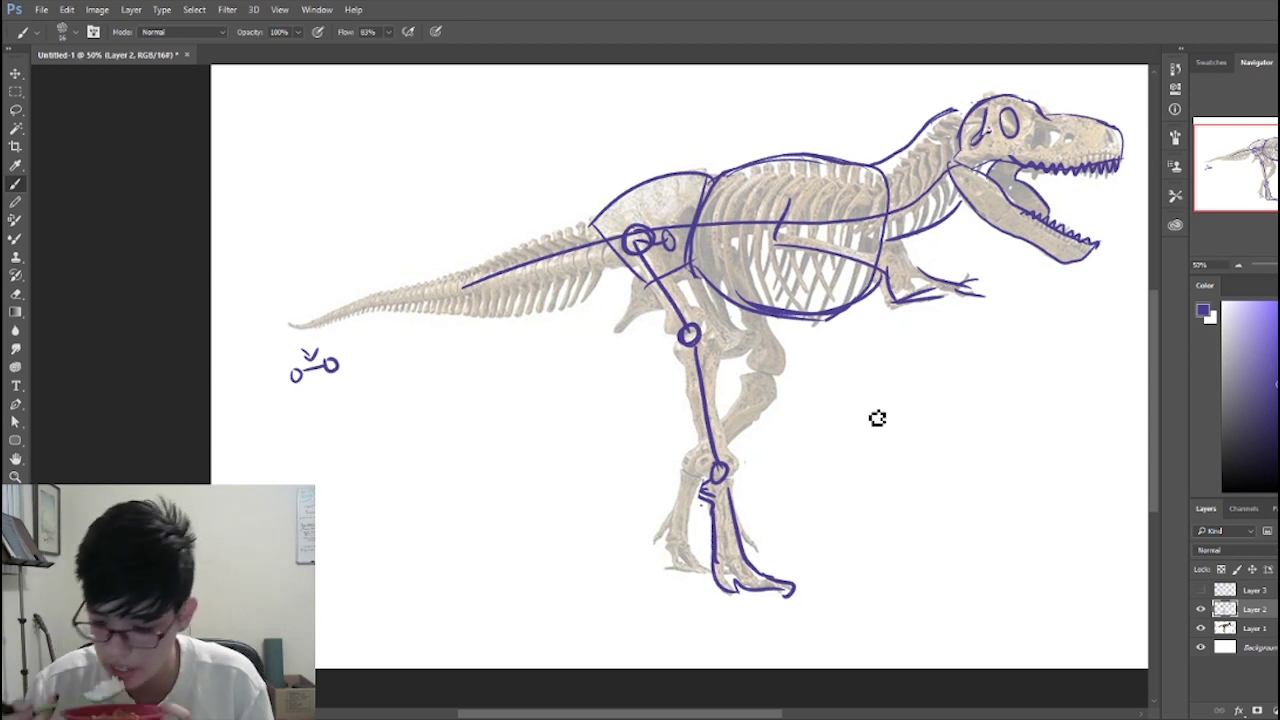
key(space)
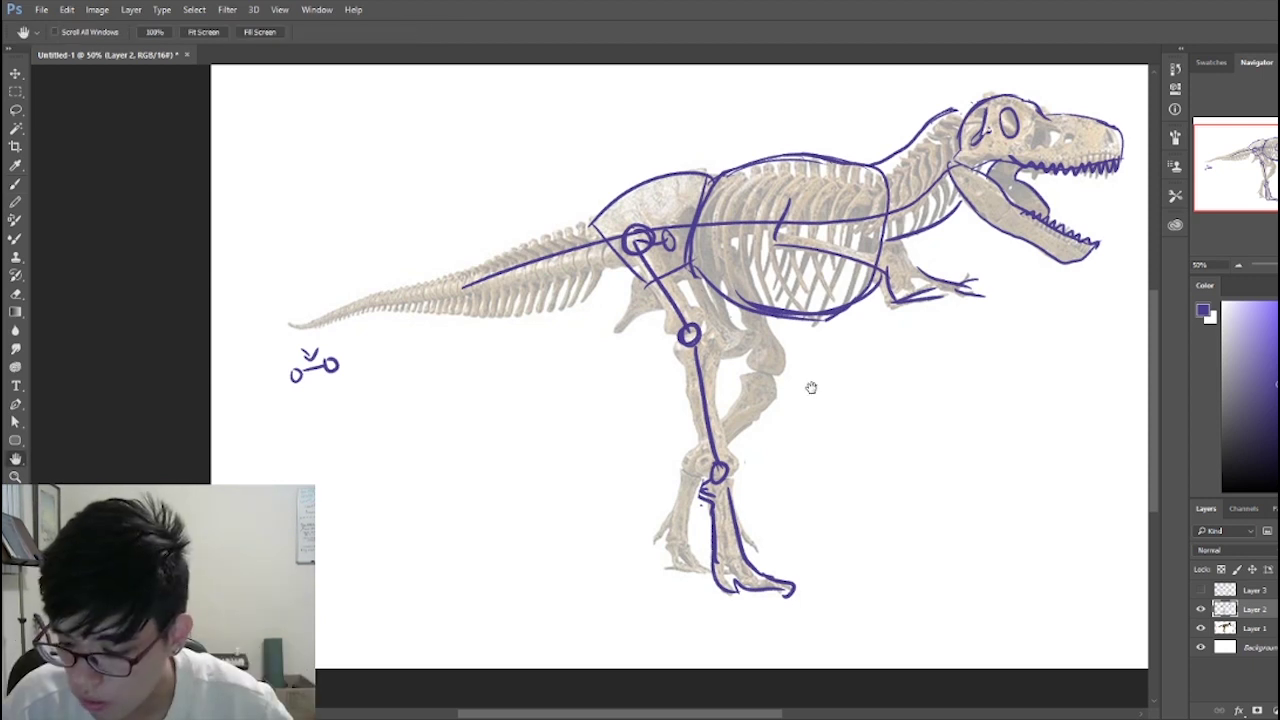
drag(813, 356, 873, 428)
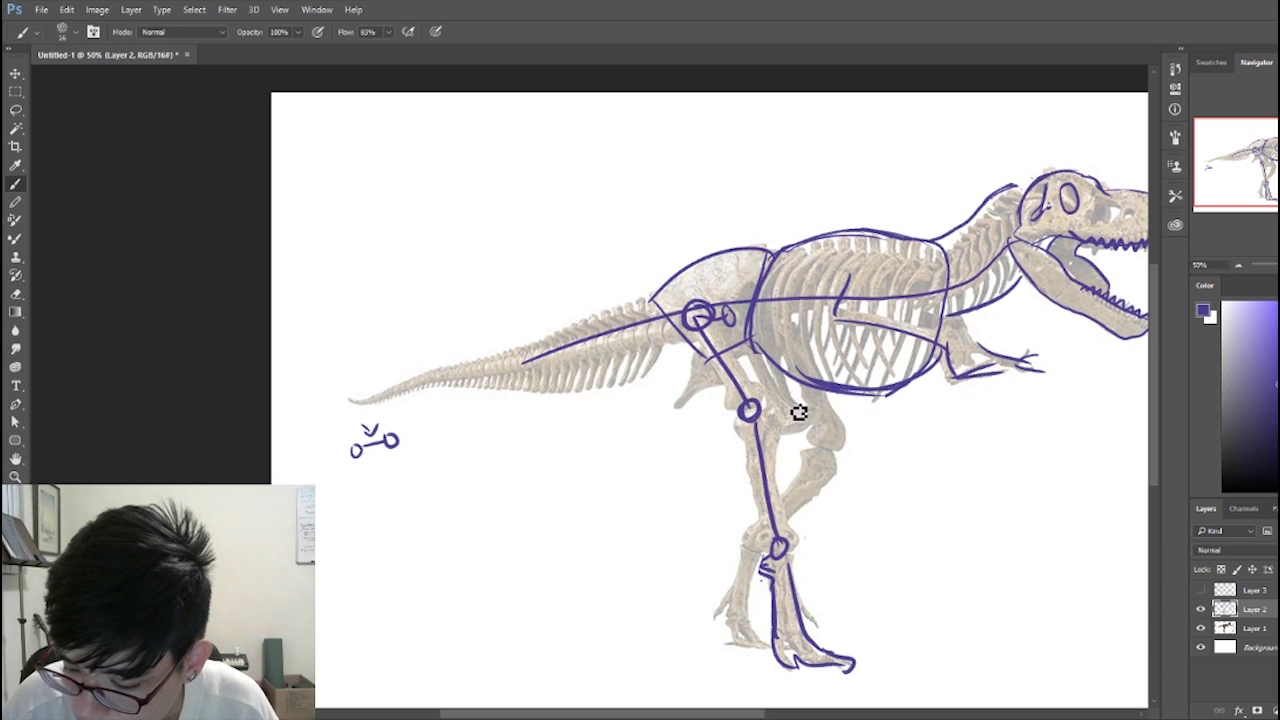
key(l)
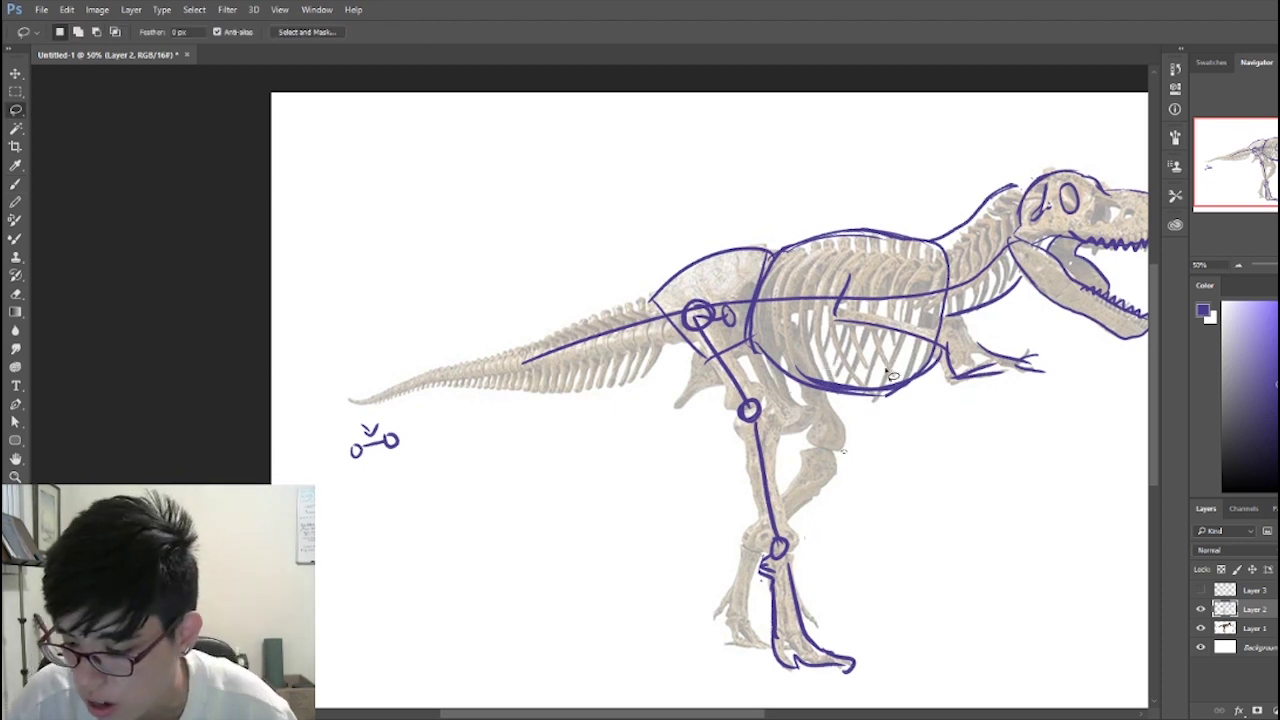
key(b)
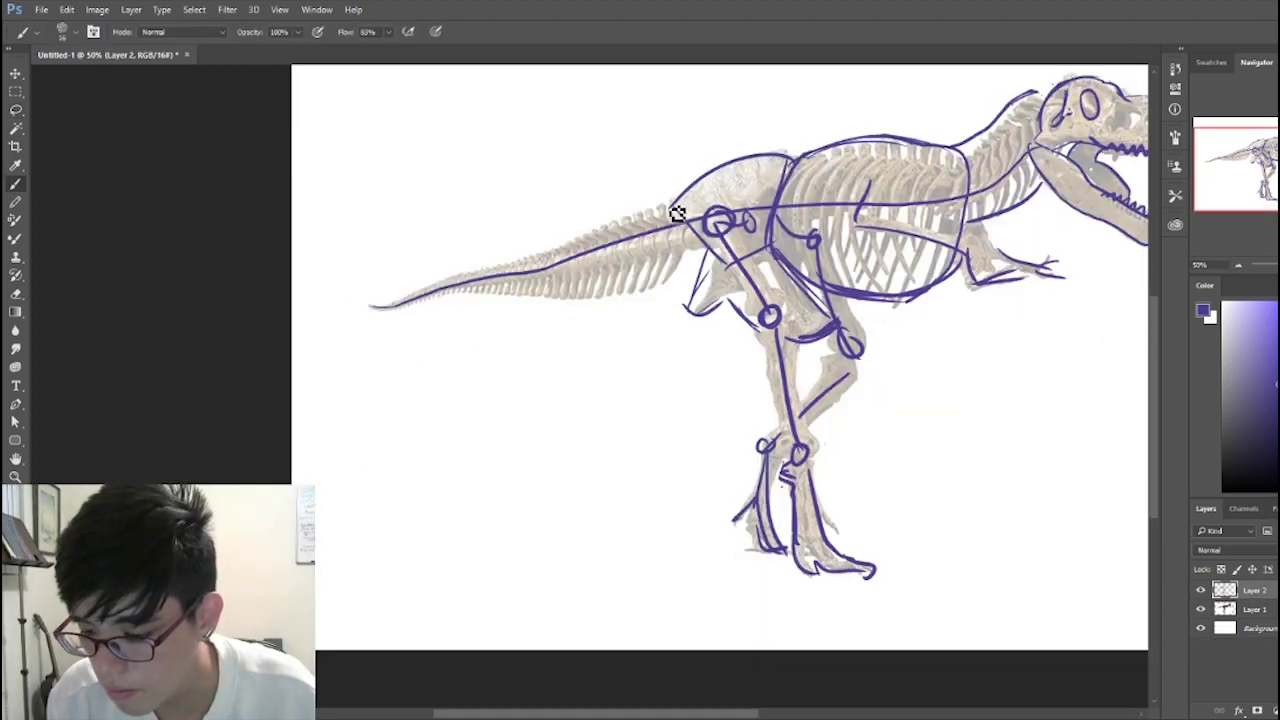
Step: Outline the tail's upper and lower edges from the pelvis to the tip
mouse_move(677, 209)
mouse_down()
mouse_move(372, 306)
mouse_move(626, 309)
mouse_move(690, 287)
mouse_up()
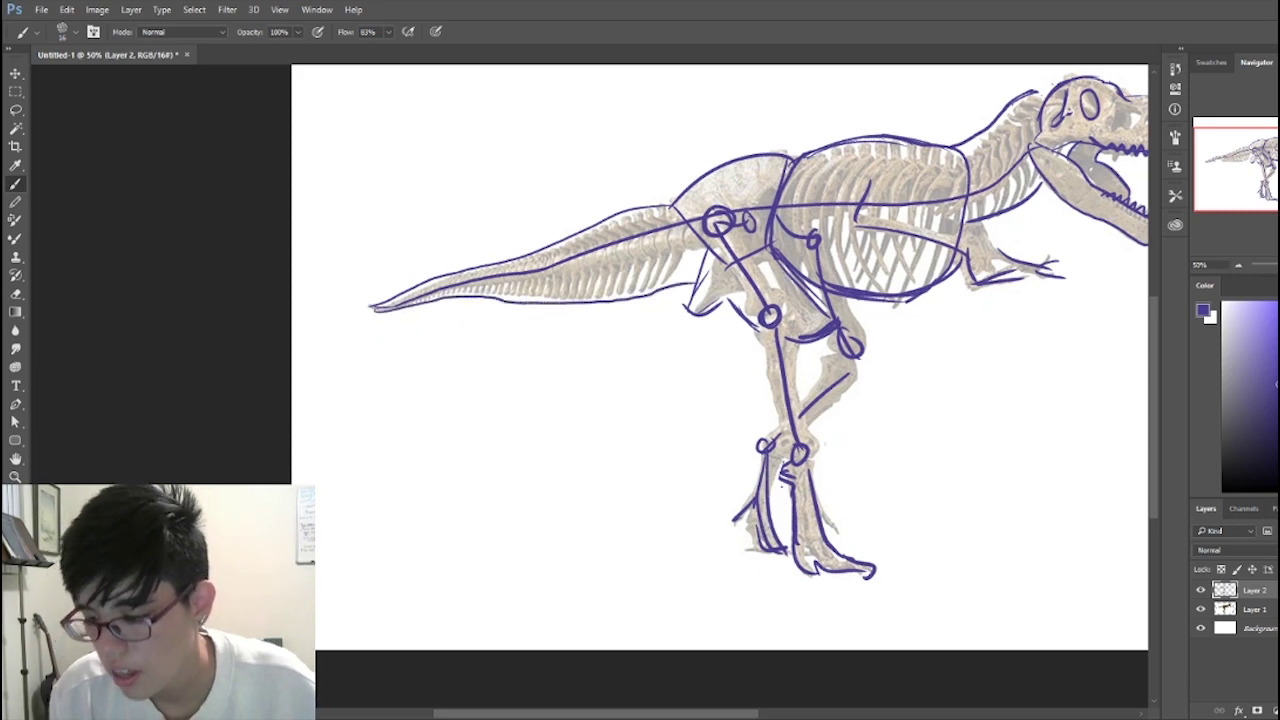
drag(700, 386, 368, 408)
drag(700, 414, 623, 409)
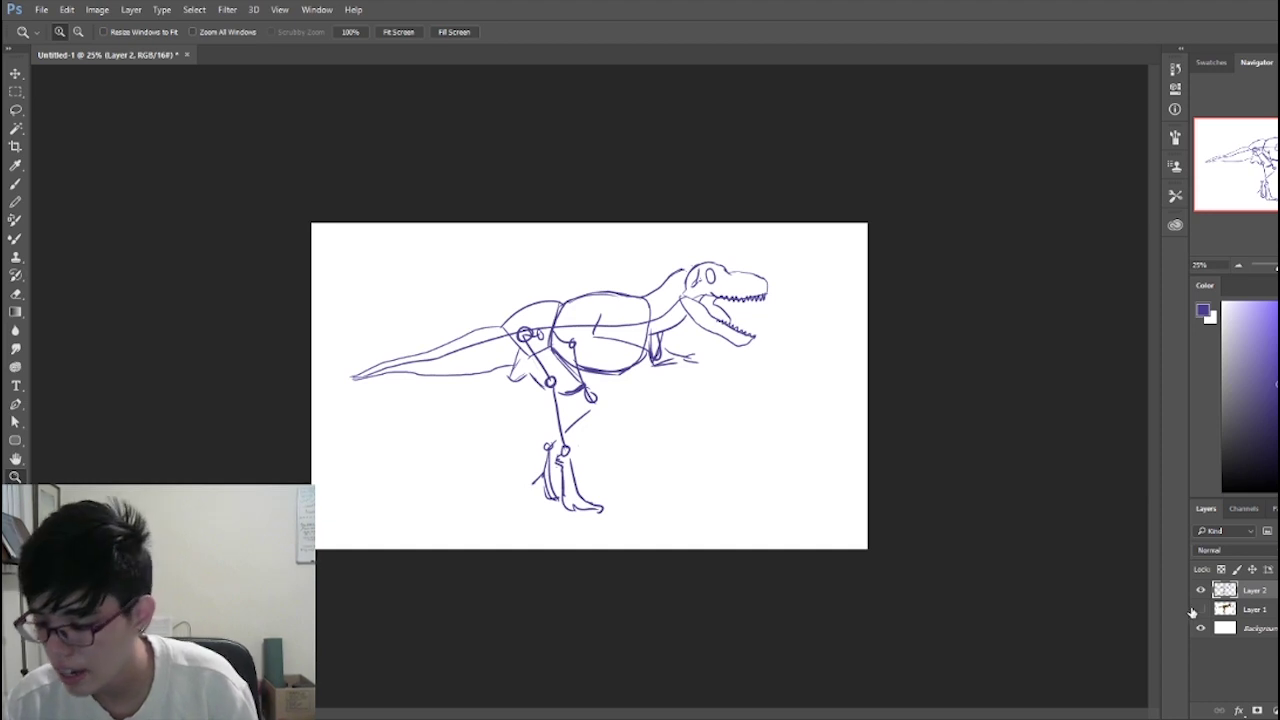
Step: Hide the skeleton reference on Layer 1 and fade the tracing on Layer 2 to 20% opacity
click(1199, 609)
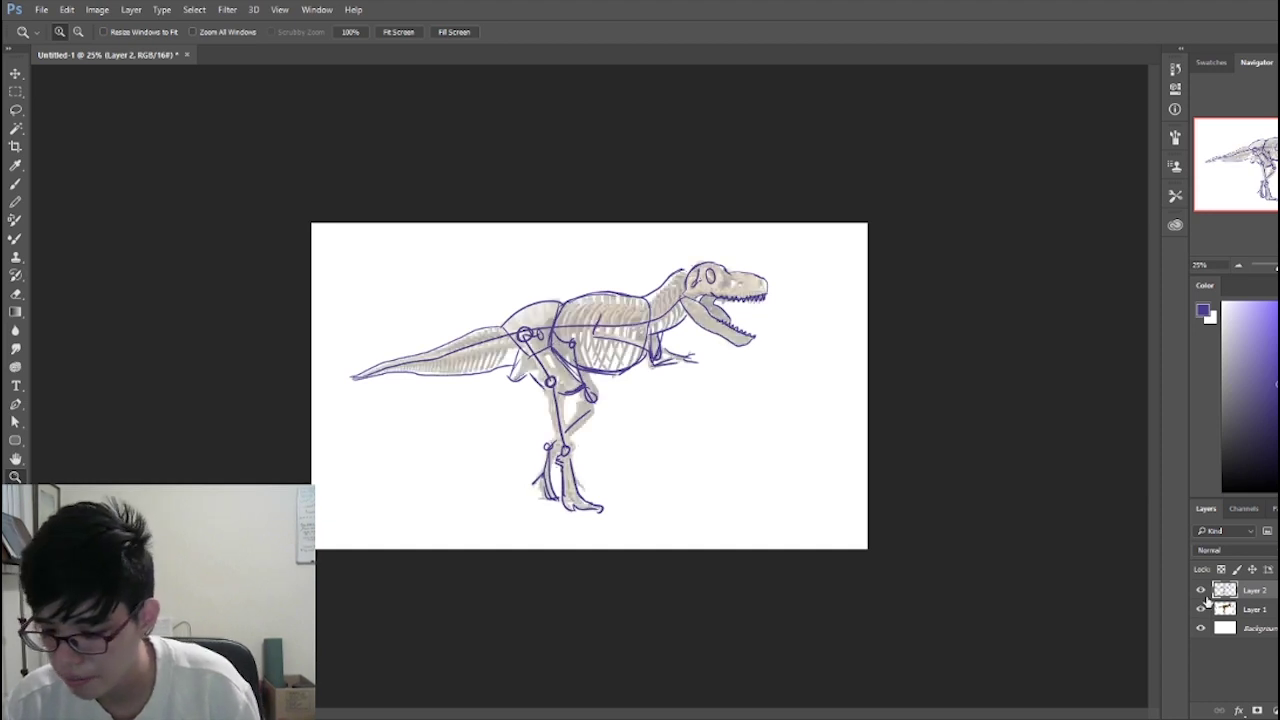
alt+click(764, 500)
alt+click(764, 500)
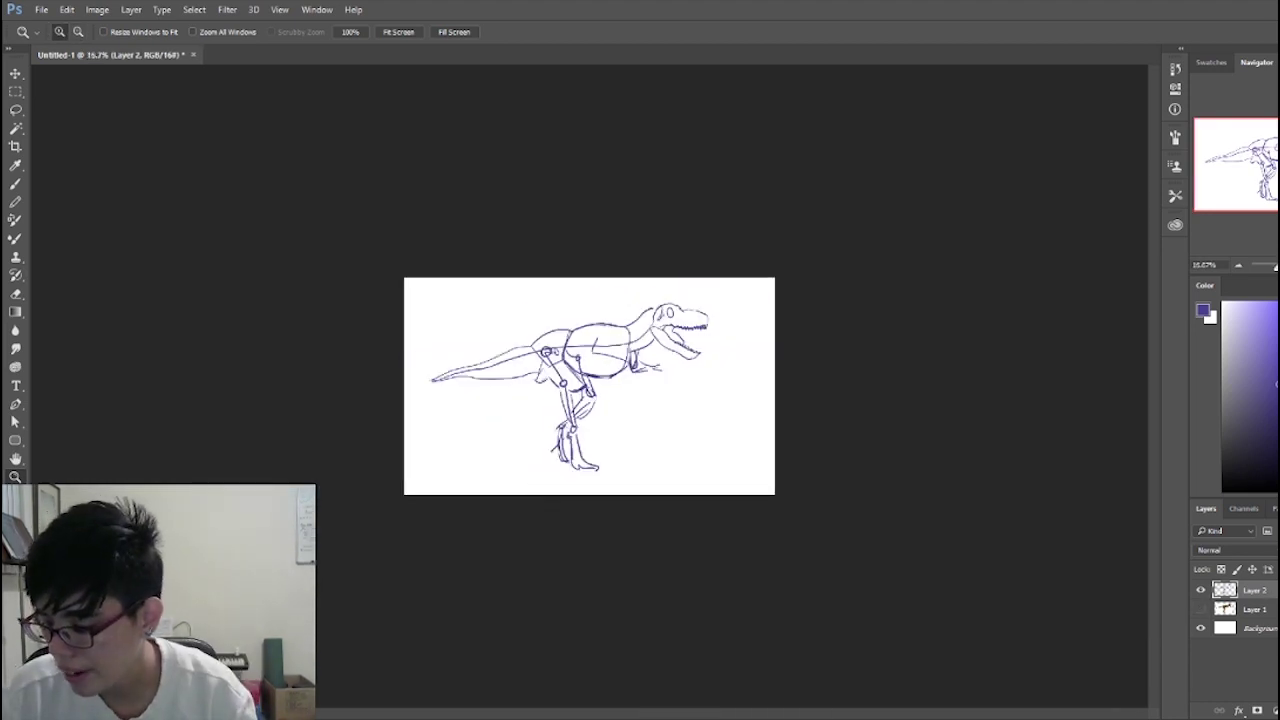
key(4)
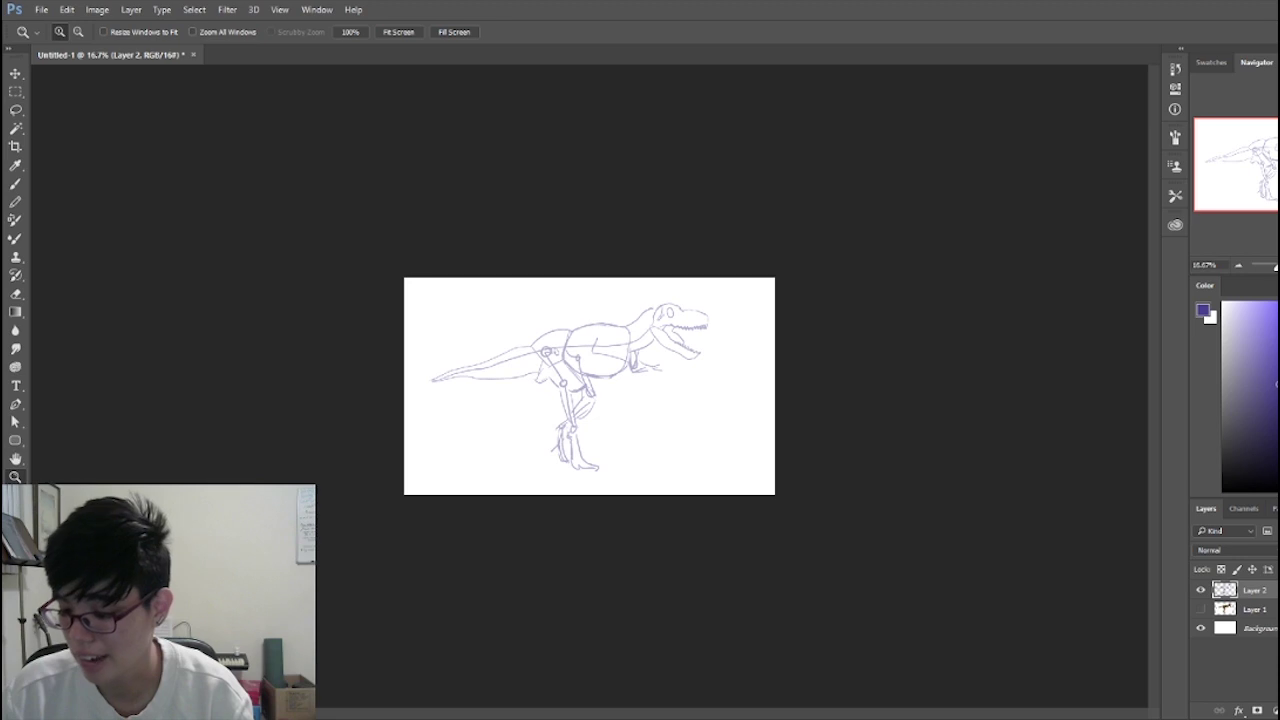
key(2)
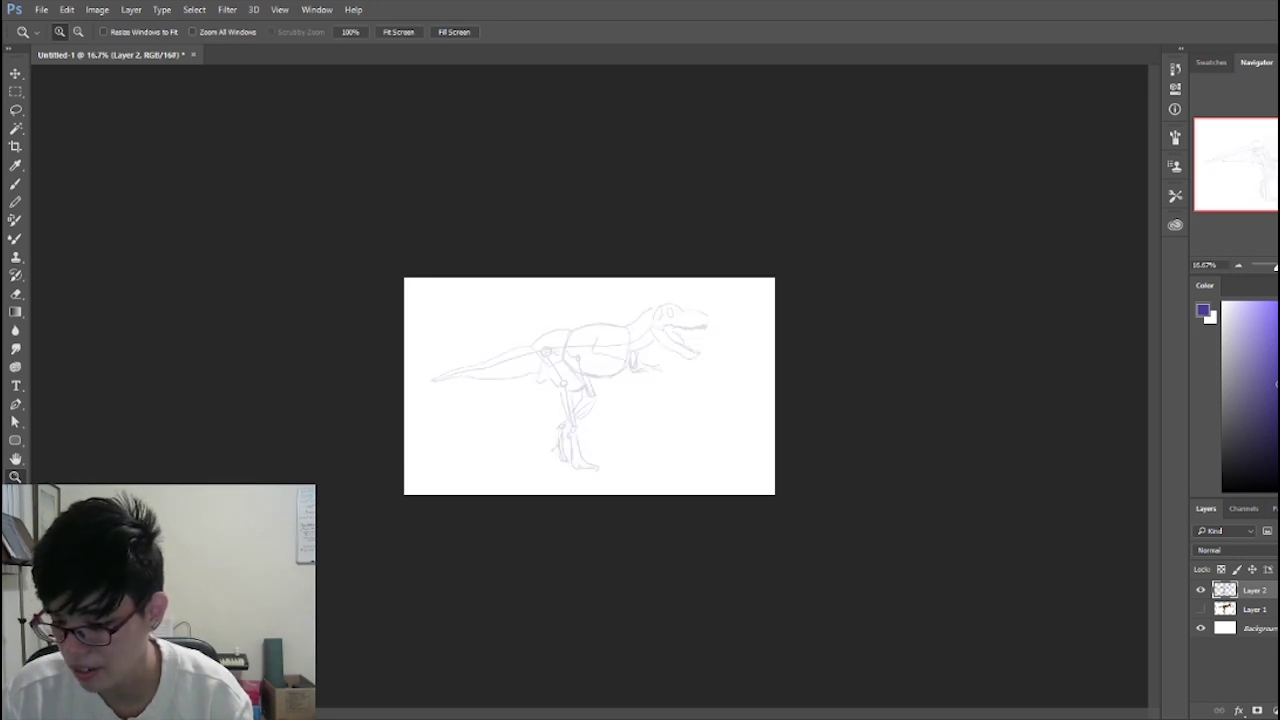
Step: Add a new layer above the faded tracing and enlarge the canvas around the drawing
key(ctrl+shift+alt+n)
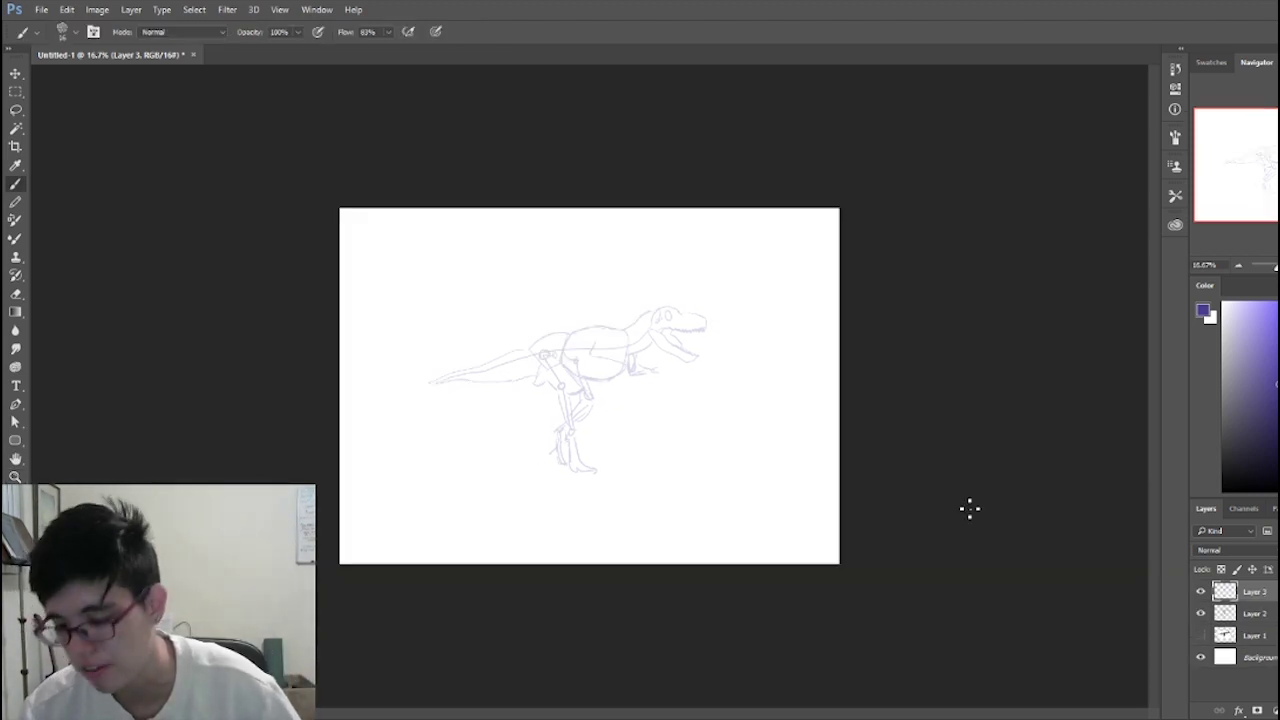
key(z)
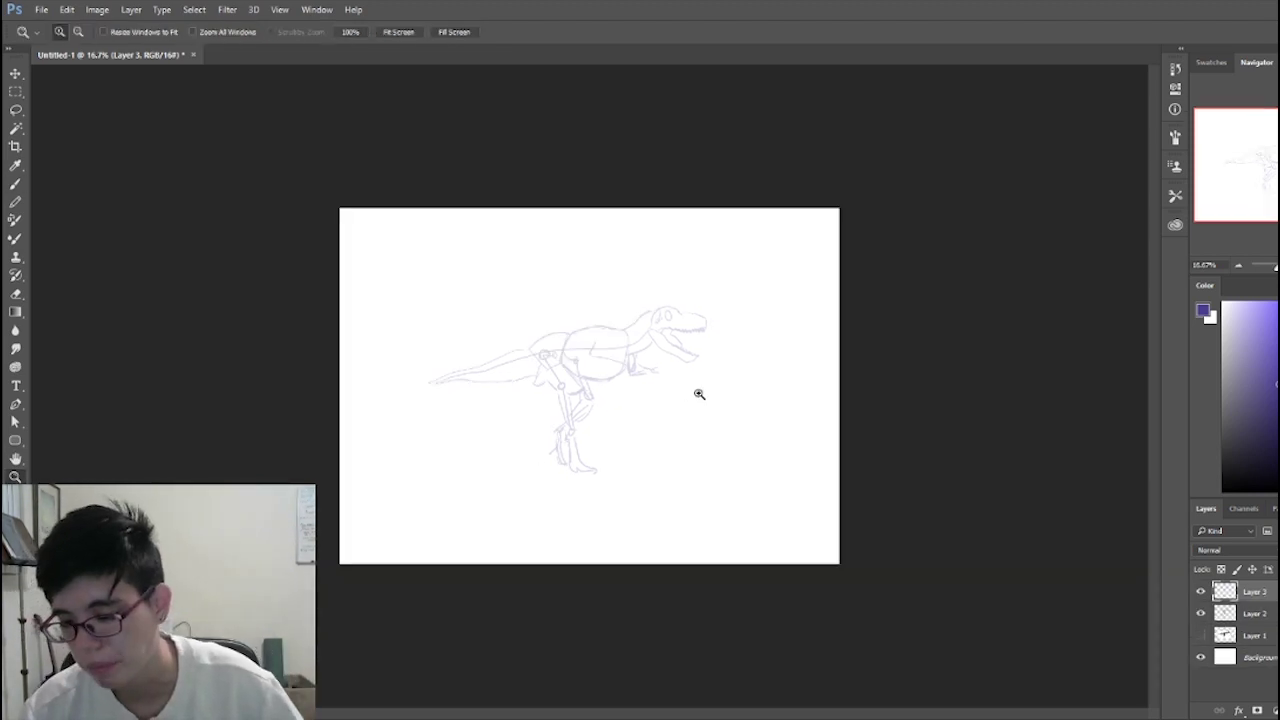
click(494, 437)
key(space)
drag(865, 310, 771, 426)
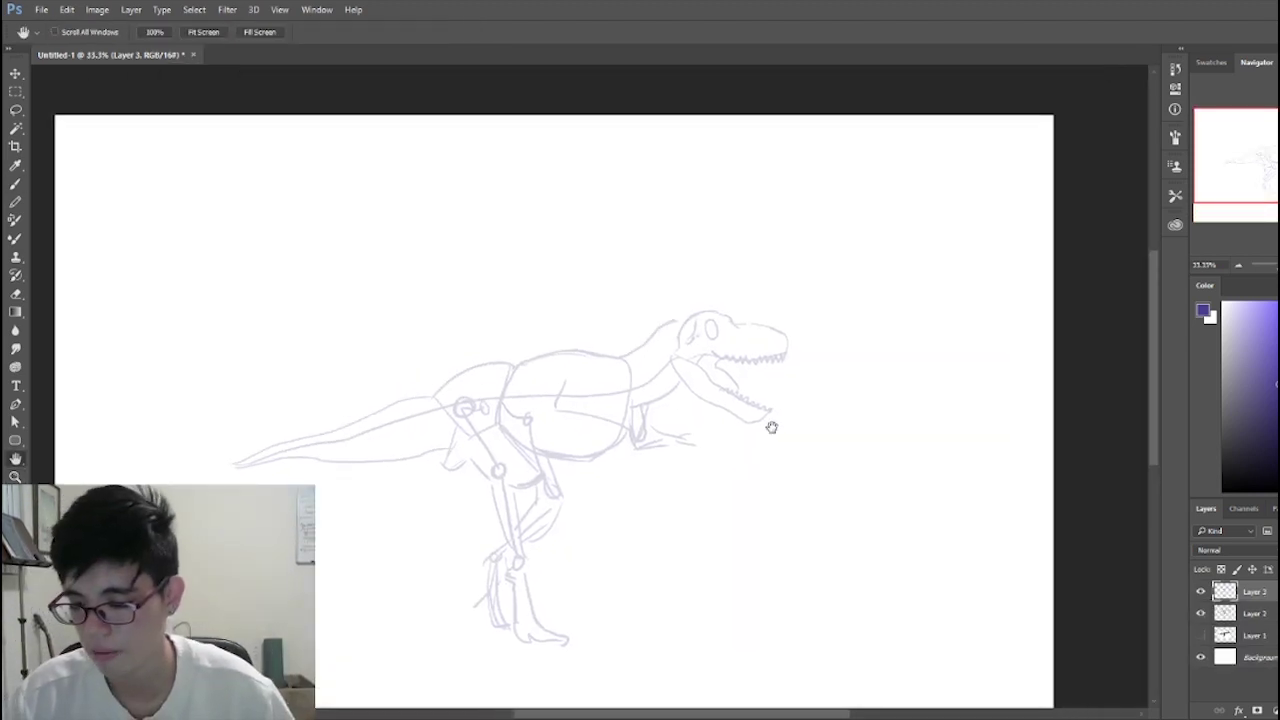
Step: Outline the brow, snout and open jaws in dark strokes outside the faded skull, and extend the snout's tip farther forward
ctrl+click(783, 403)
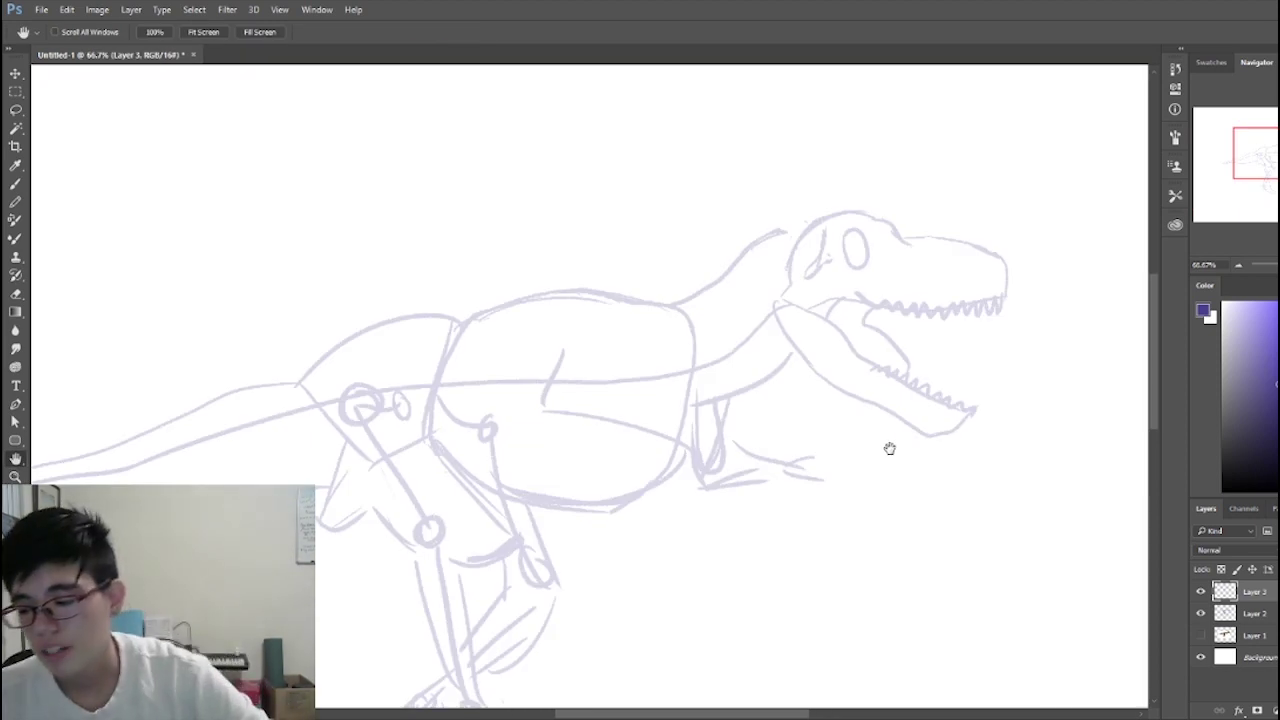
drag(978, 506, 986, 571)
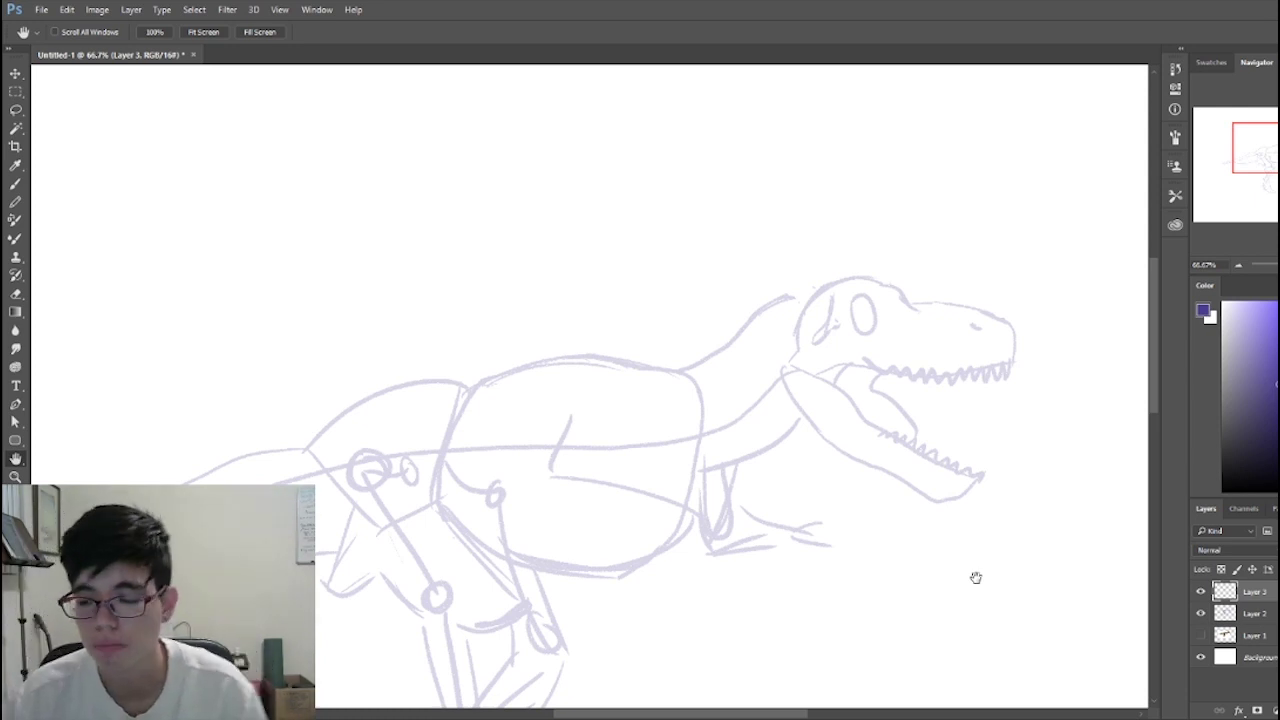
drag(711, 369, 623, 304)
key(b)
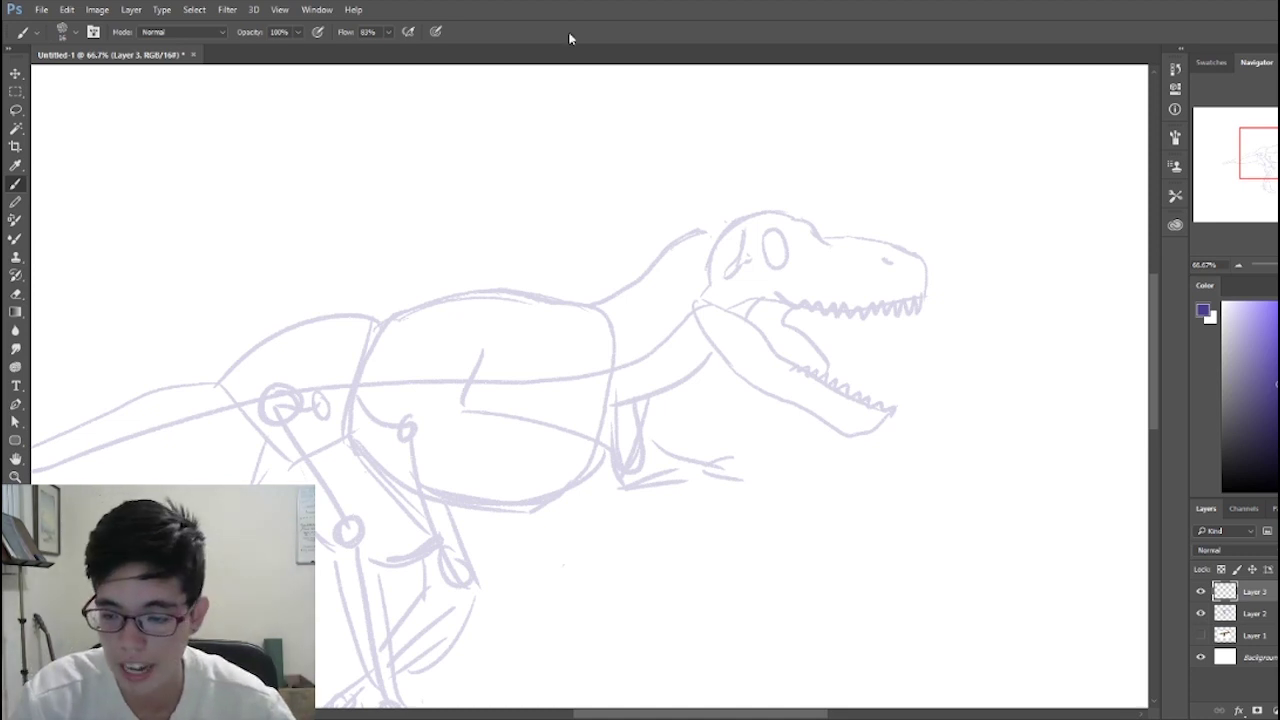
drag(771, 351, 886, 323)
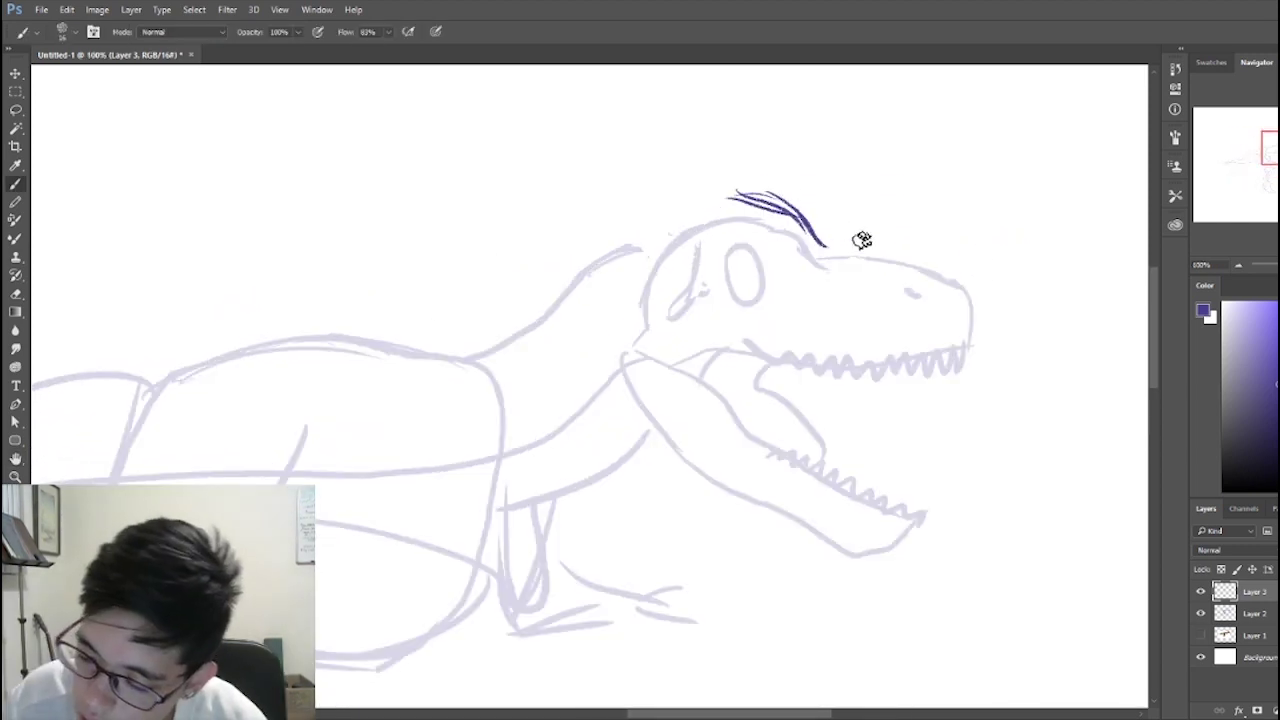
mouse_move(822, 246)
mouse_down()
mouse_move(984, 274)
mouse_move(1005, 326)
mouse_up()
drag(984, 284, 987, 354)
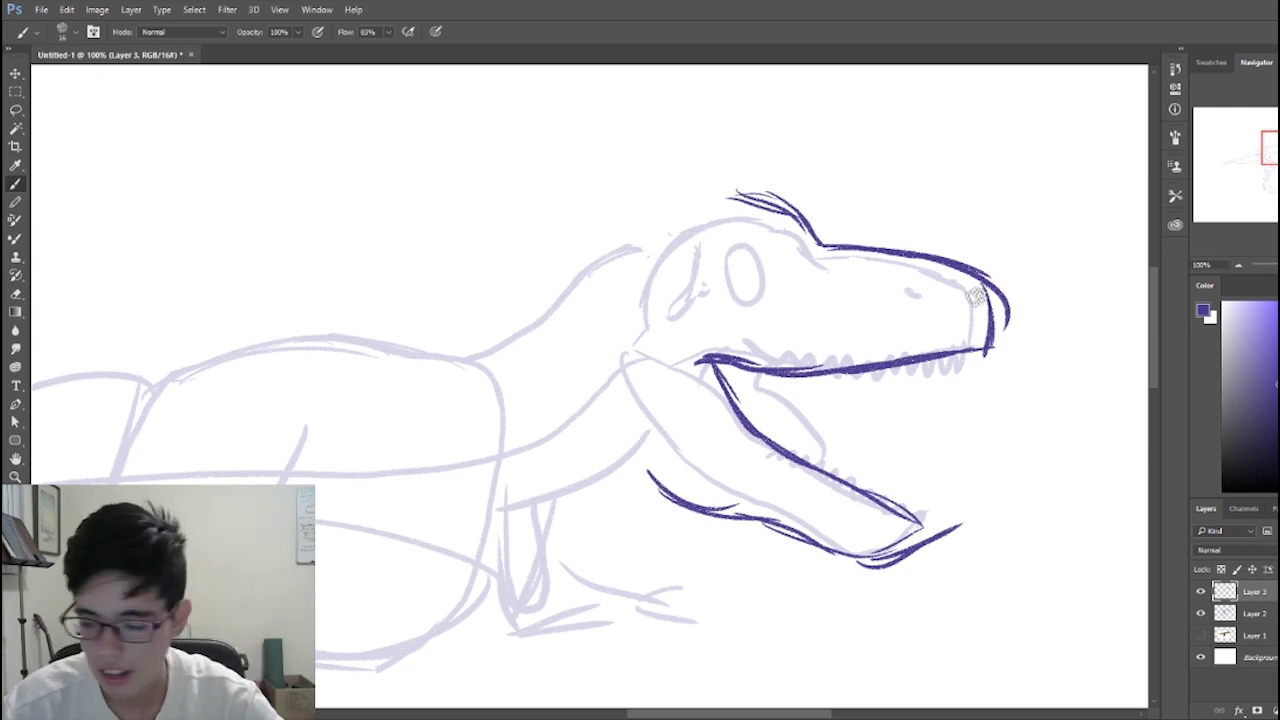
key(ctrl+z)
key(ctrl+z)
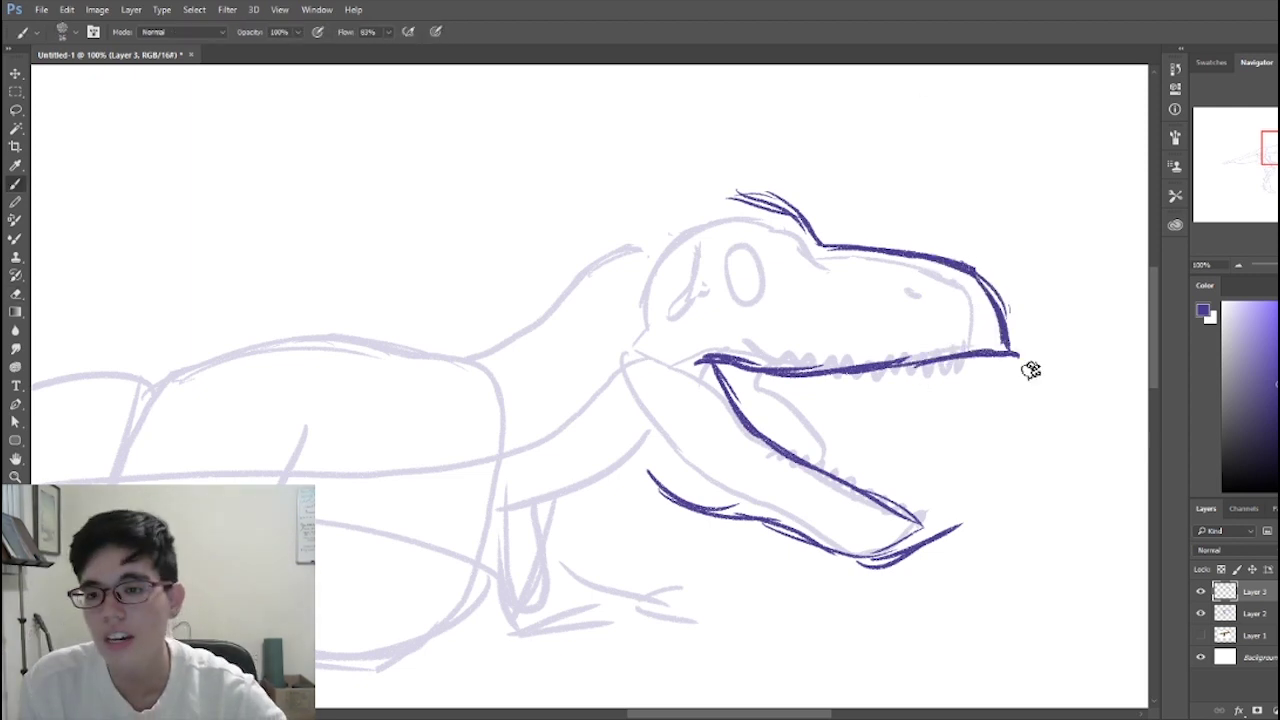
Step: Complete the head with the lower jaw's tip, back of the skull, nostril, cheek tissue, both rows of teeth and a round eye
drag(991, 477, 1057, 528)
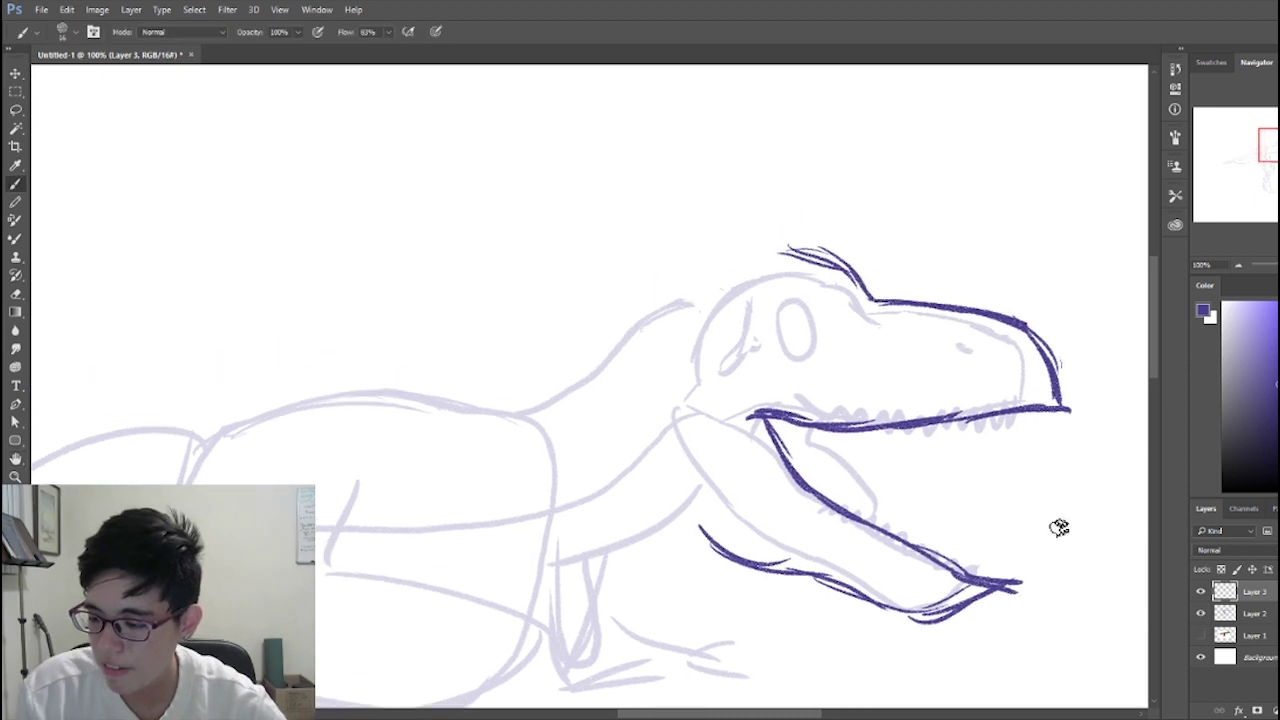
drag(996, 495, 1040, 475)
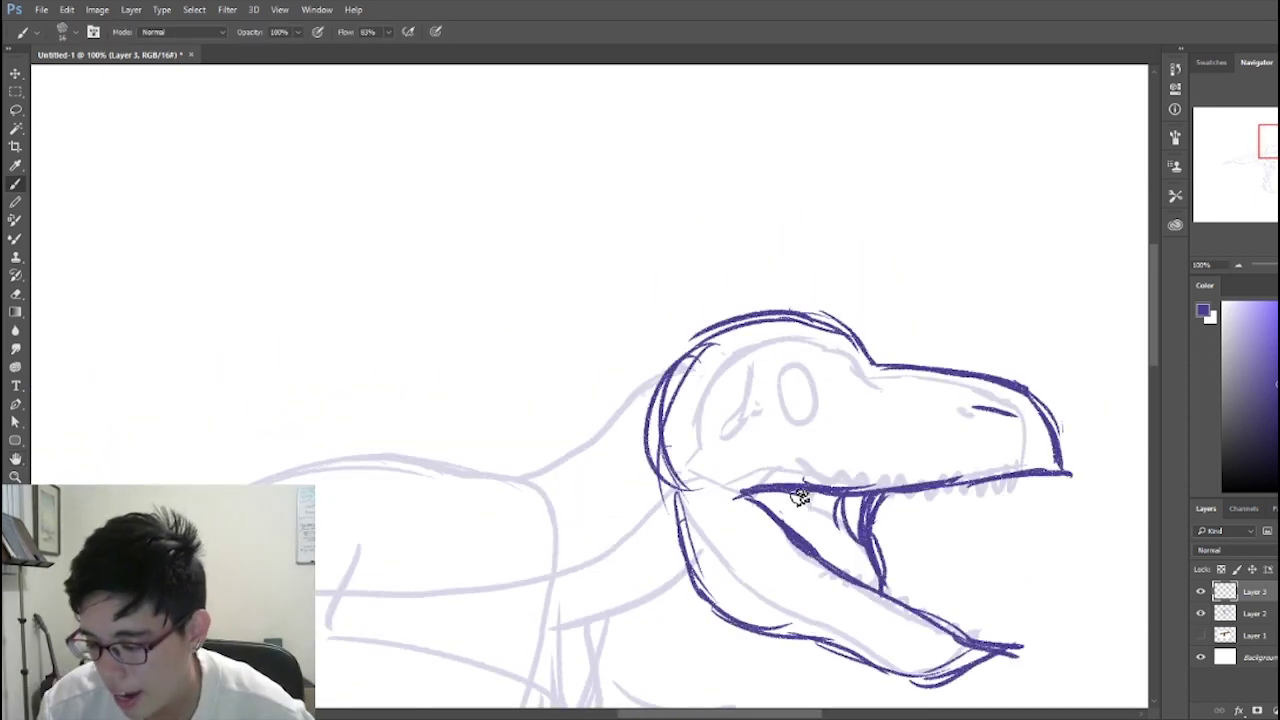
mouse_move(800, 497)
mouse_down()
mouse_move(898, 512)
mouse_move(929, 500)
mouse_up()
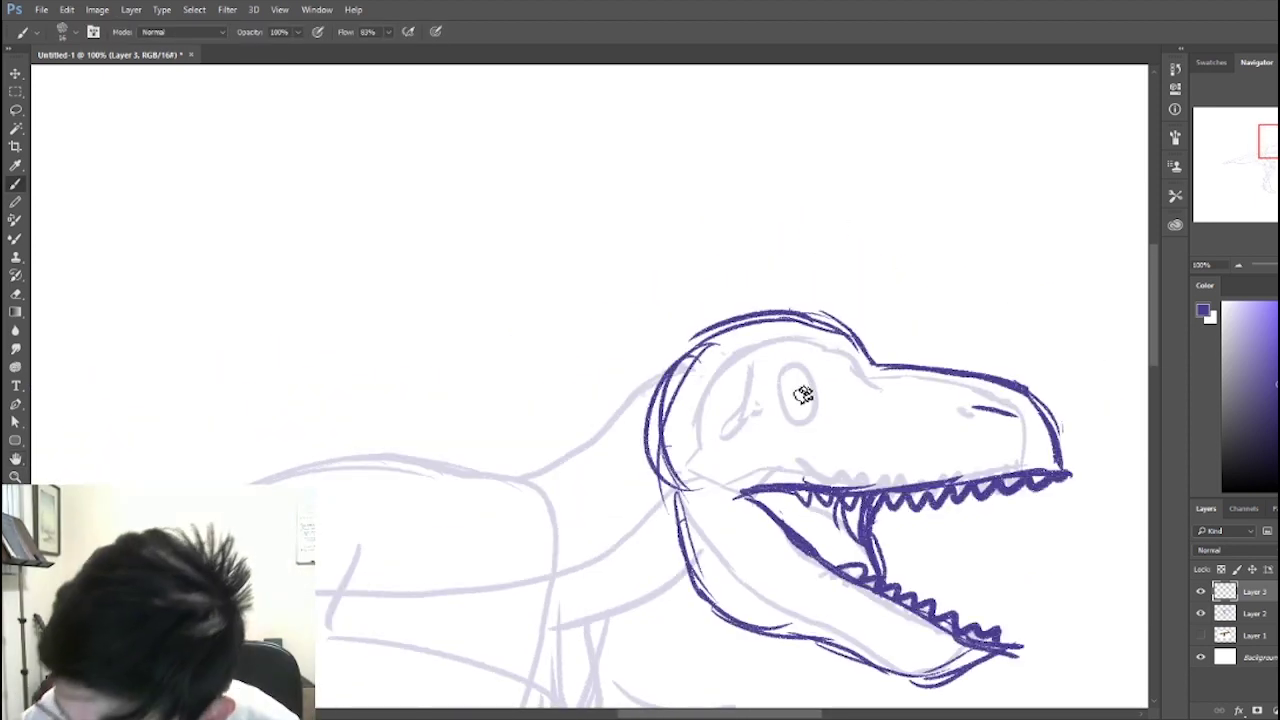
mouse_move(808, 394)
mouse_down()
mouse_move(820, 402)
mouse_move(923, 284)
mouse_up()
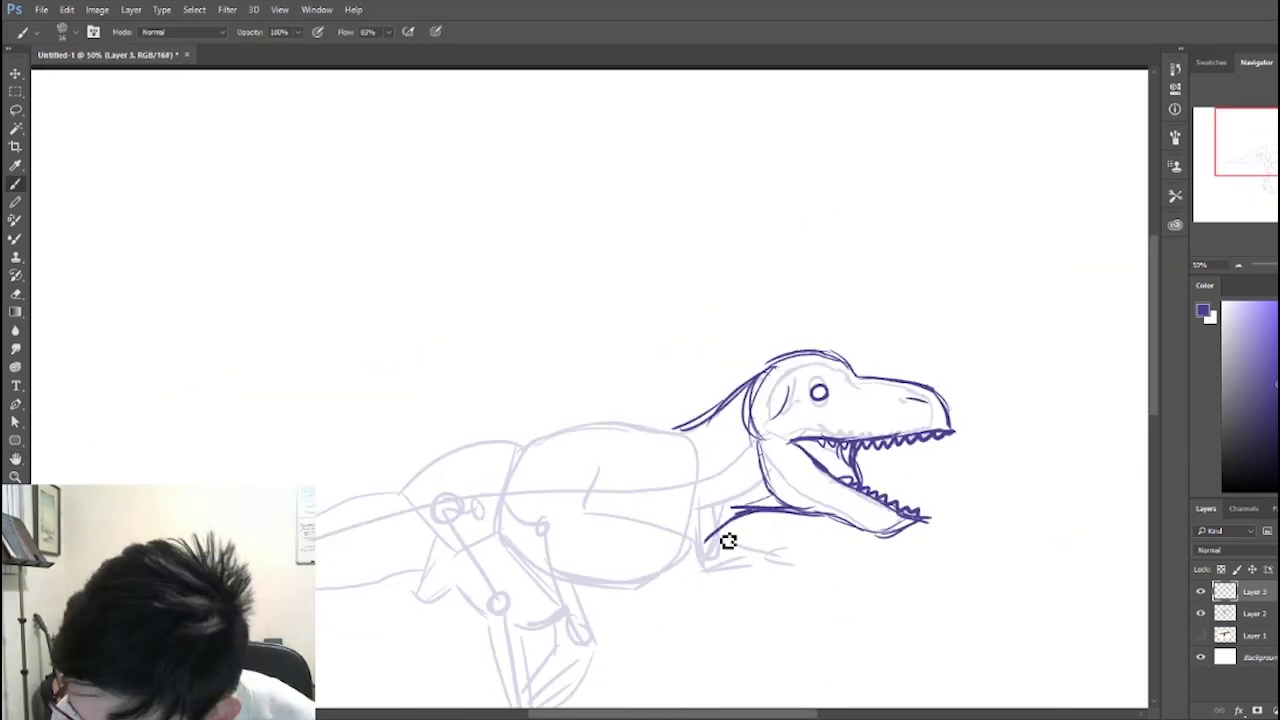
Step: Outline the neck's upper edge and throat from the head to the rib cage
mouse_move(734, 526)
mouse_down()
mouse_move(682, 558)
mouse_move(754, 515)
mouse_up()
key(space)
mouse_move(855, 467)
mouse_down()
mouse_move(875, 546)
mouse_move(827, 395)
mouse_up()
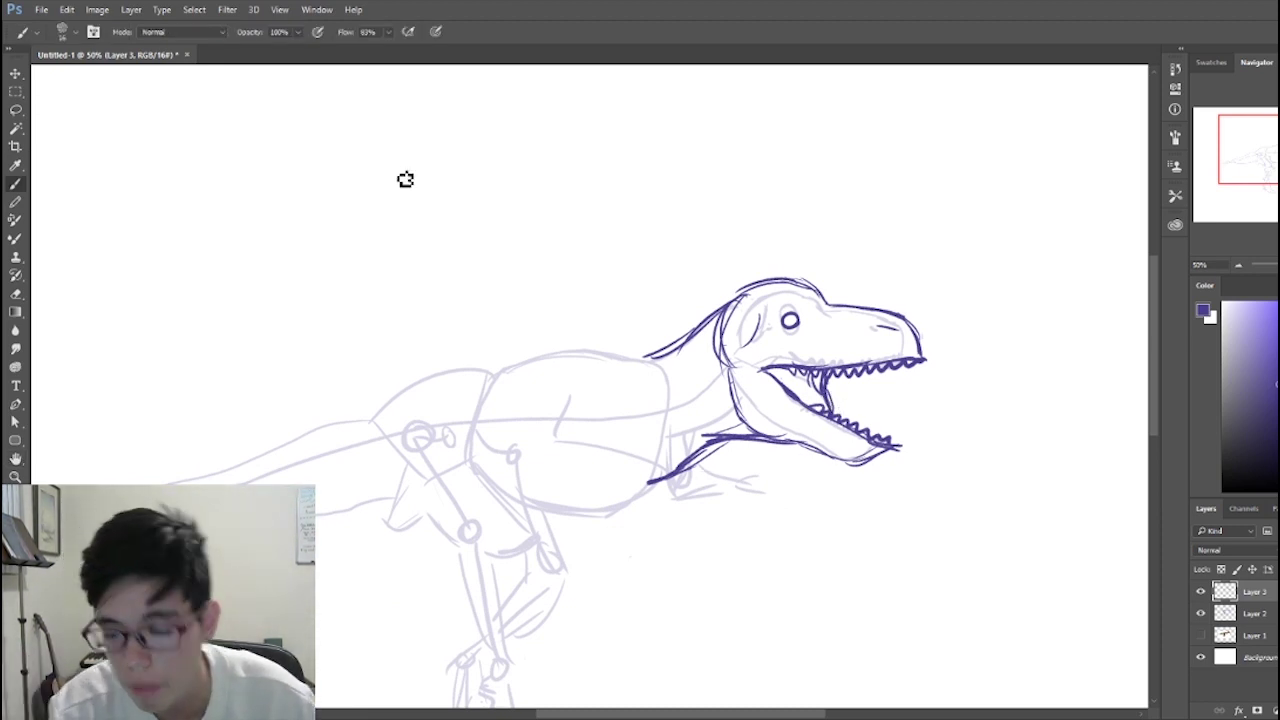
Step: Sketch a bird's head with a curved beak, thick neck and rounded body in the empty area above the dinosaur's back
drag(406, 132, 344, 197)
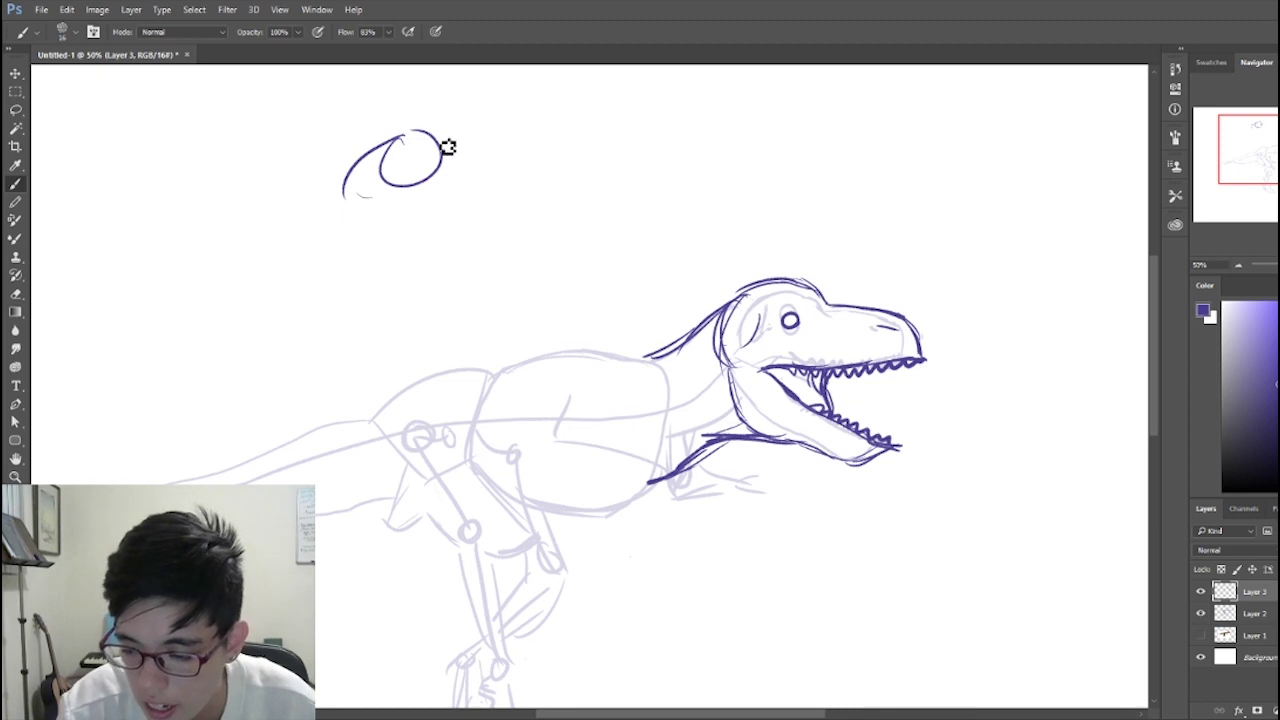
mouse_move(428, 131)
mouse_down()
mouse_move(470, 156)
mouse_move(529, 245)
mouse_up()
drag(388, 195, 380, 345)
mouse_move(404, 345)
mouse_down()
mouse_move(517, 360)
mouse_move(615, 285)
mouse_up()
drag(516, 206, 570, 312)
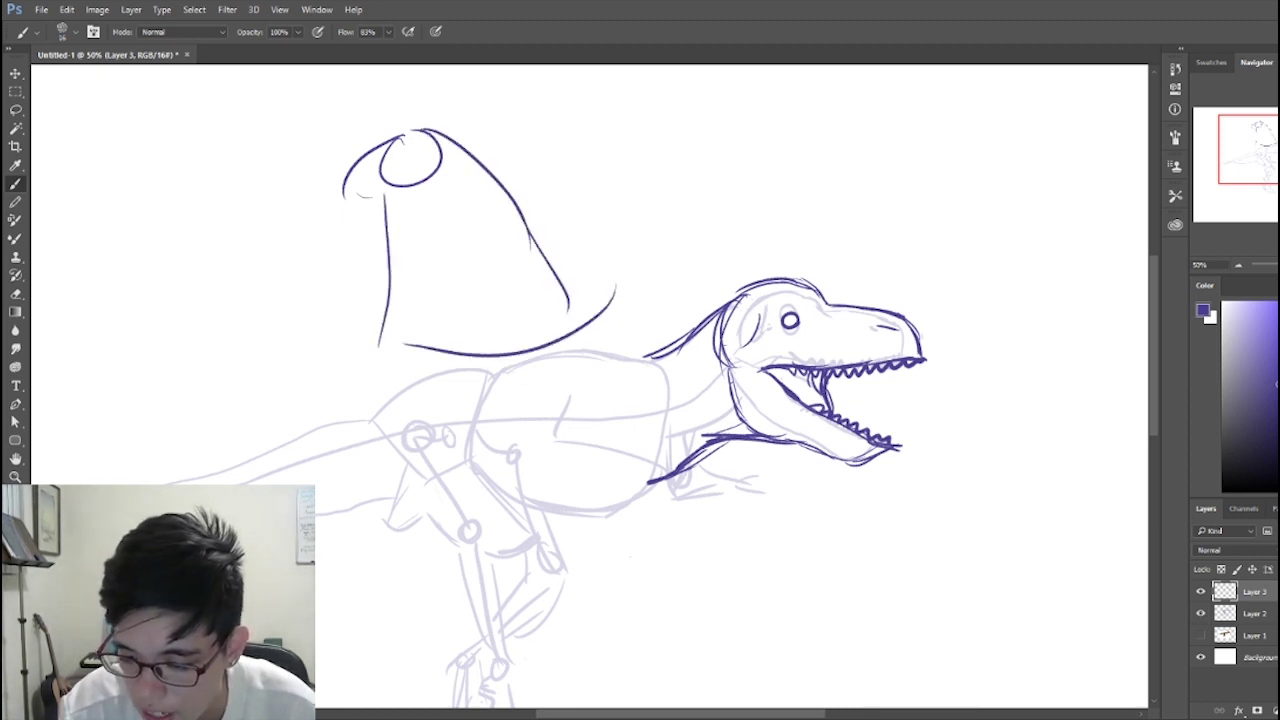
Step: Add the eye, beak details and a throat line to the bird sketch, with a small arrow pointing at the throat
mouse_move(392, 147)
mouse_down()
mouse_move(365, 166)
mouse_move(360, 217)
mouse_move(410, 197)
mouse_move(355, 196)
mouse_move(416, 185)
mouse_up()
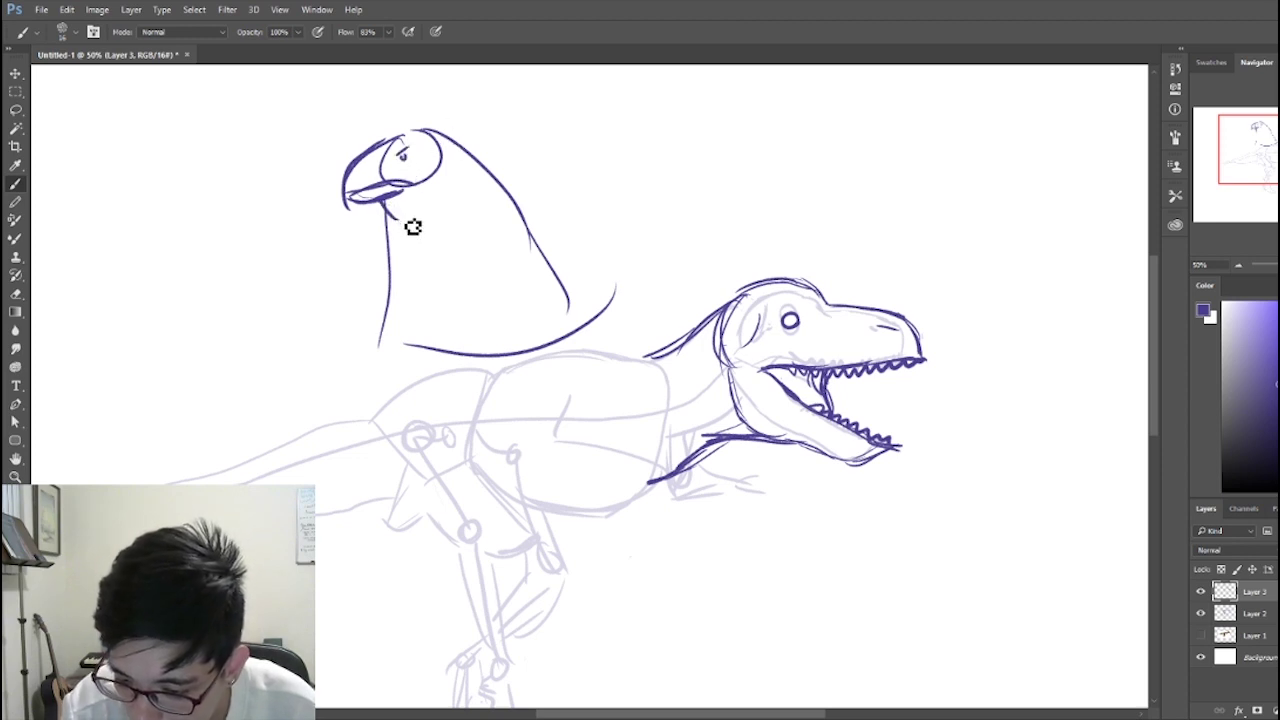
drag(405, 204, 422, 246)
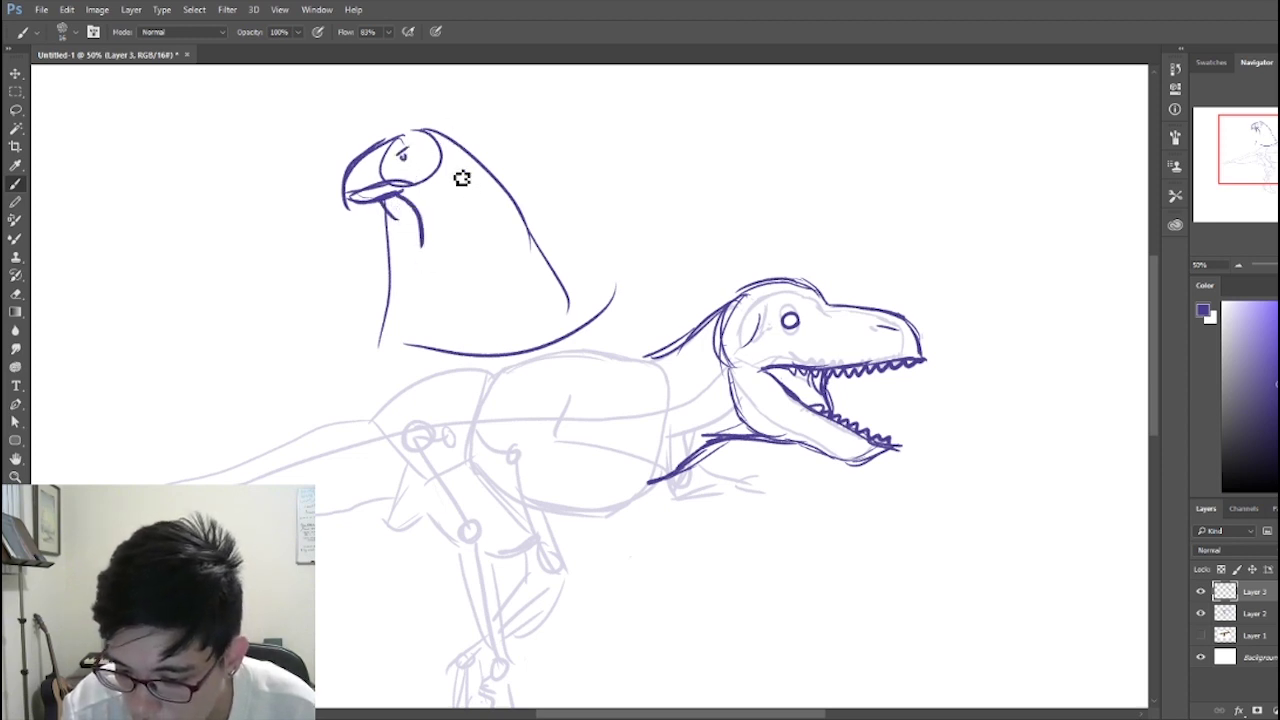
key(ctrl+z)
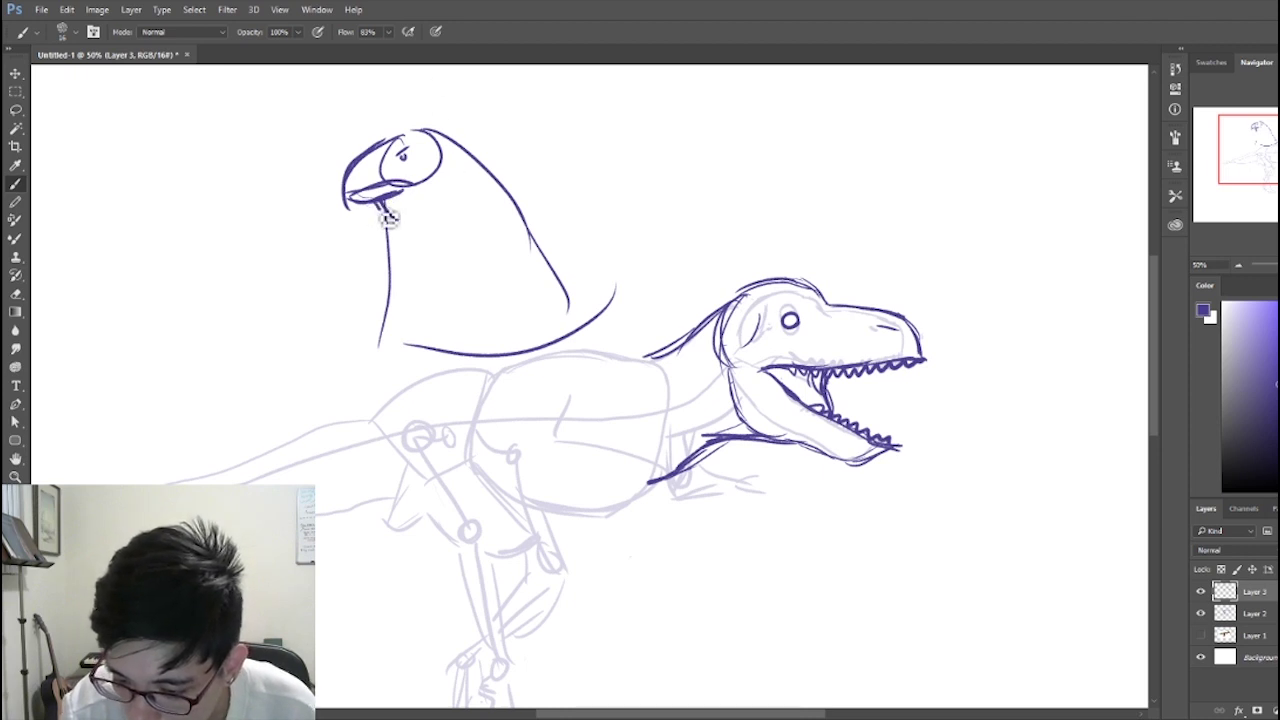
drag(362, 228, 368, 218)
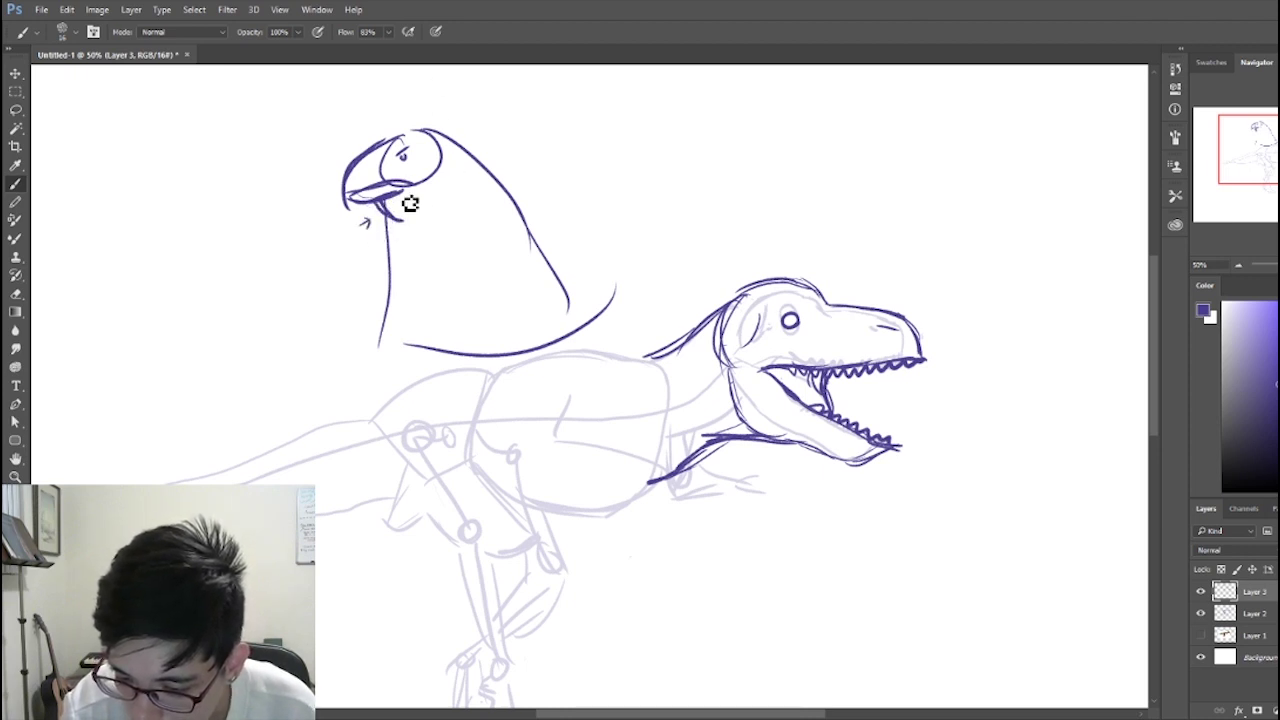
mouse_move(454, 182)
mouse_down()
mouse_move(459, 211)
mouse_move(415, 228)
mouse_move(427, 240)
mouse_up()
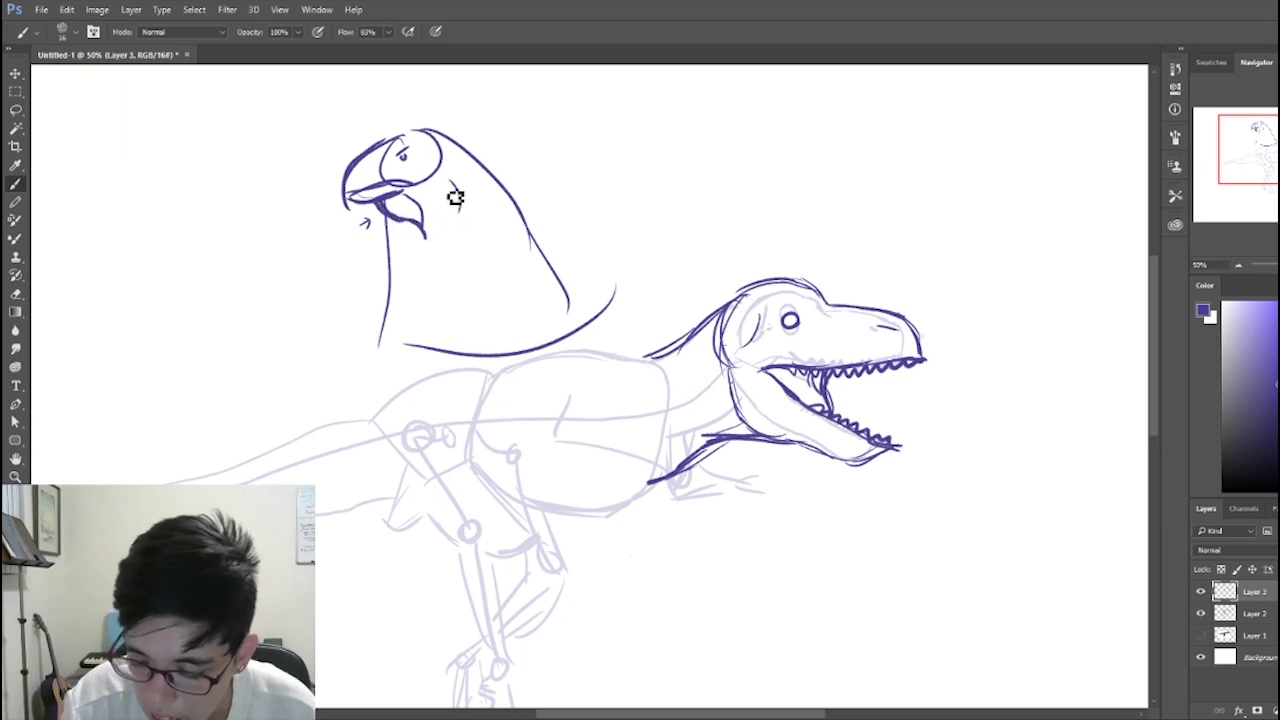
Step: Erase part of the bird sketch's throat lines, and draw the short strokes on its neck and a new throat contour
key(e)
mouse_move(434, 209)
mouse_down()
mouse_move(467, 207)
mouse_move(475, 254)
mouse_move(493, 257)
mouse_up()
key(b)
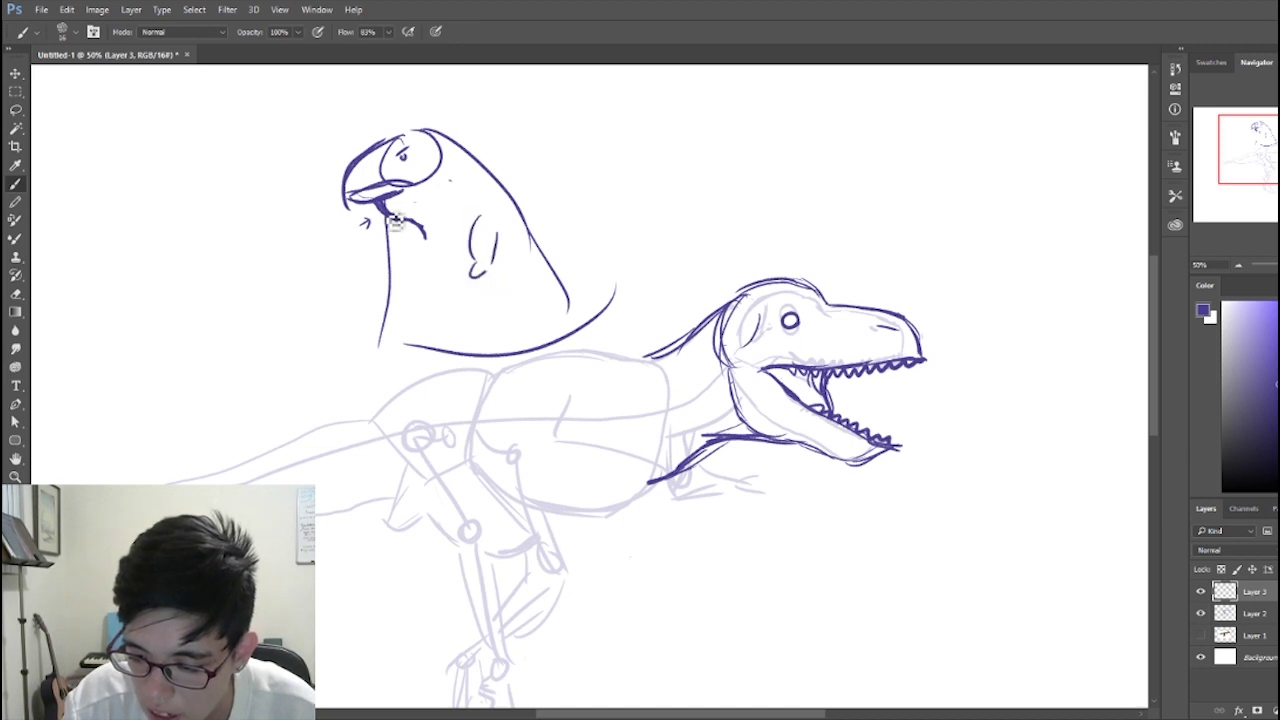
drag(396, 220, 392, 252)
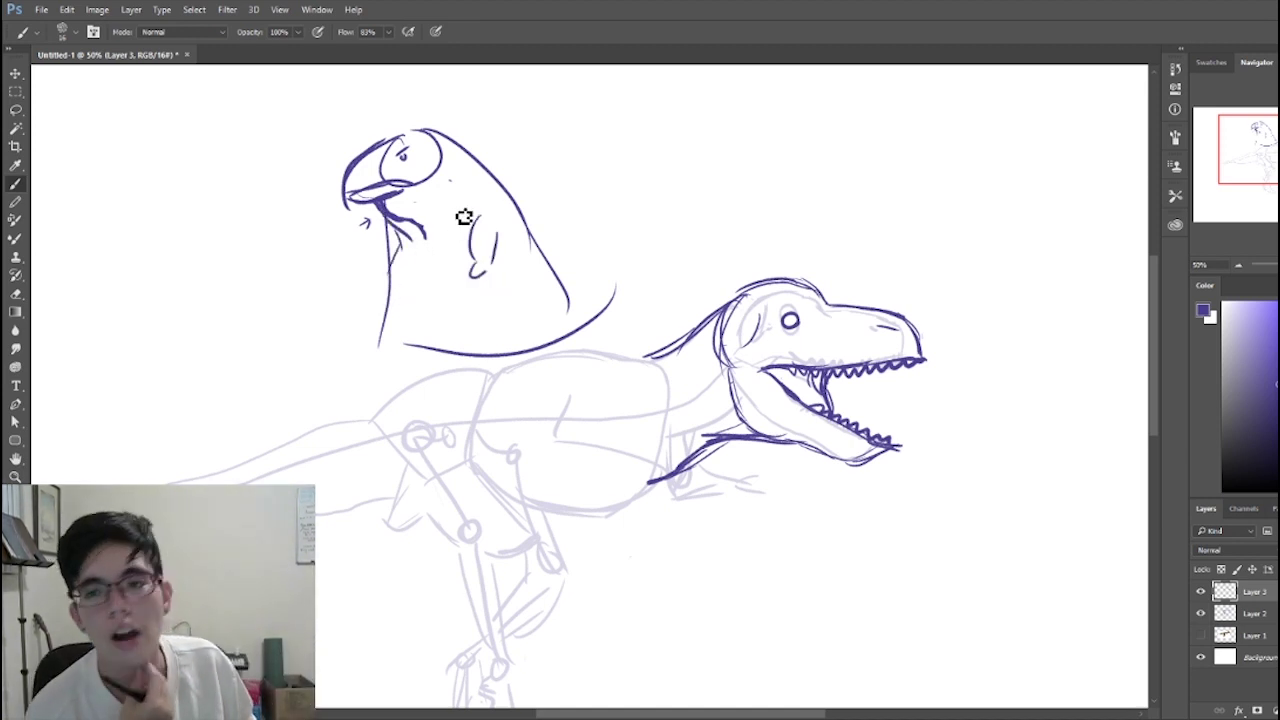
Step: Sketch a second head from simple rounded shapes above the T. rex head, with a sagging throat line and an arrow pointing to it
mouse_move(865, 118)
mouse_down()
mouse_move(858, 168)
mouse_move(800, 177)
mouse_move(866, 197)
mouse_move(948, 181)
mouse_up()
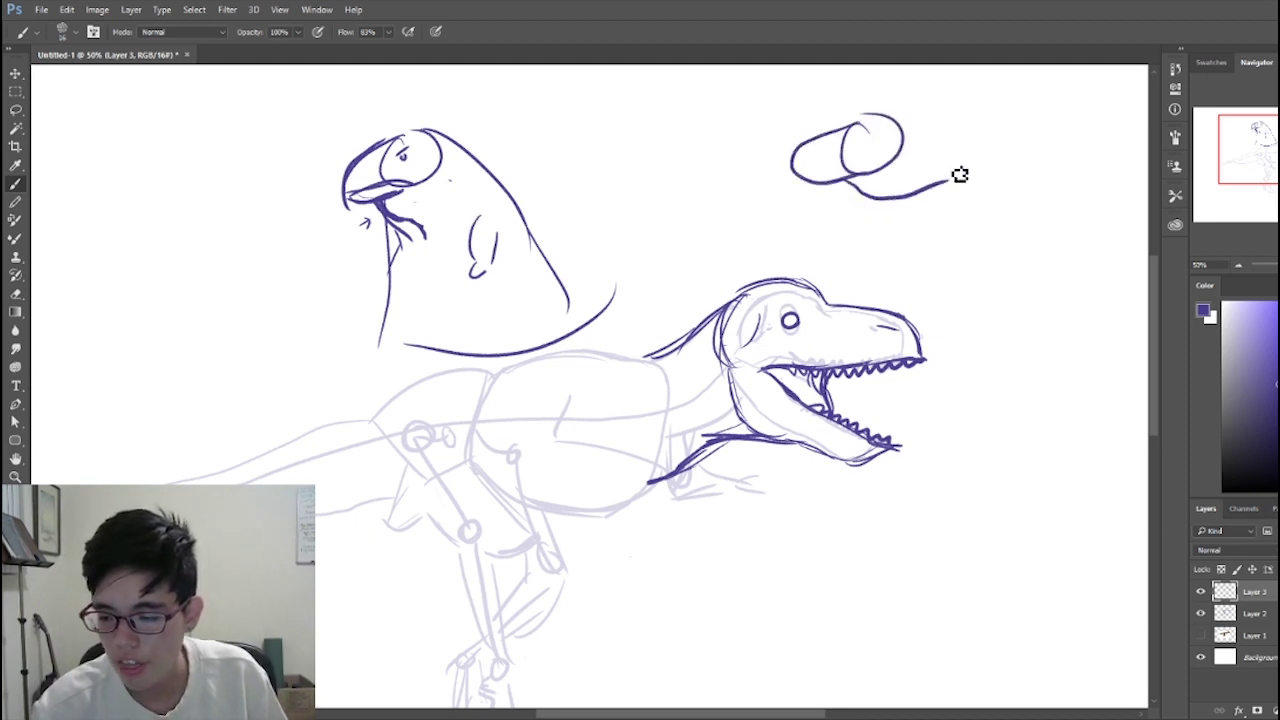
drag(902, 118, 979, 115)
drag(879, 235, 897, 203)
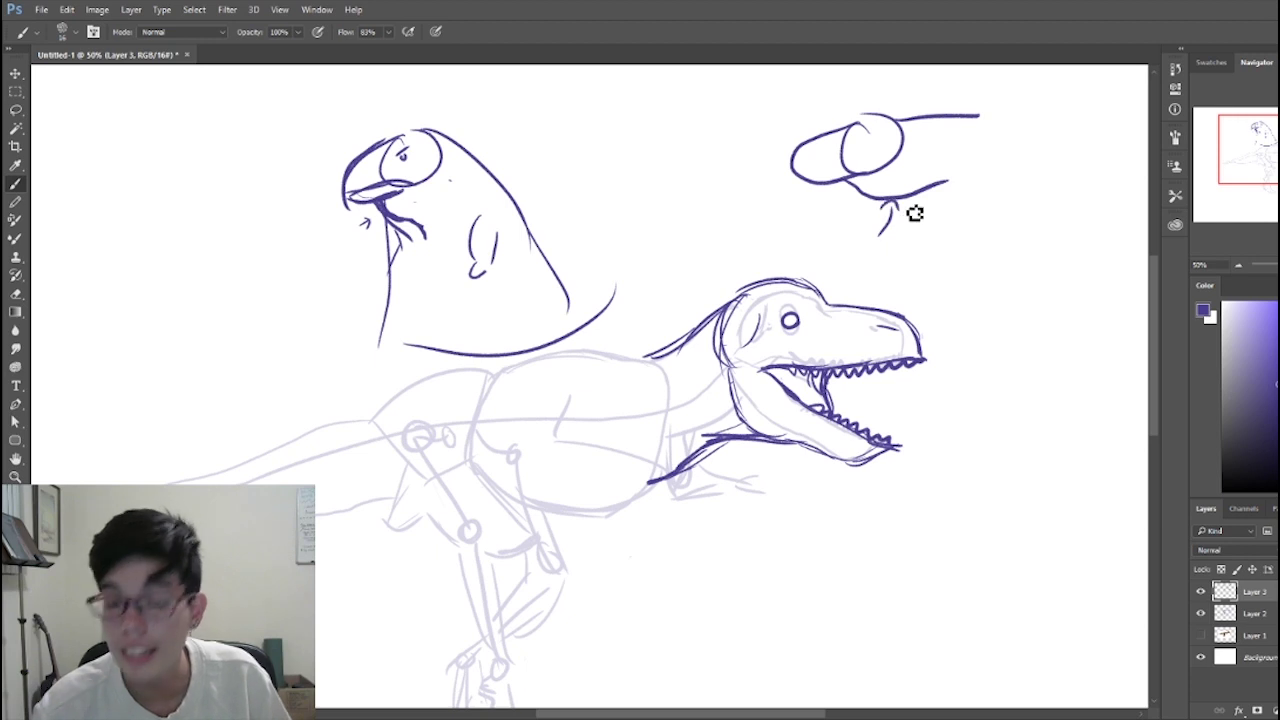
Step: Delete both explanatory sketches above the dinosaur and return to the brush
mouse_move(660, 188)
mouse_down()
mouse_move(691, 186)
mouse_move(663, 224)
mouse_move(660, 201)
mouse_move(659, 218)
mouse_move(634, 218)
mouse_move(641, 194)
mouse_move(583, 208)
mouse_move(648, 214)
mouse_up()
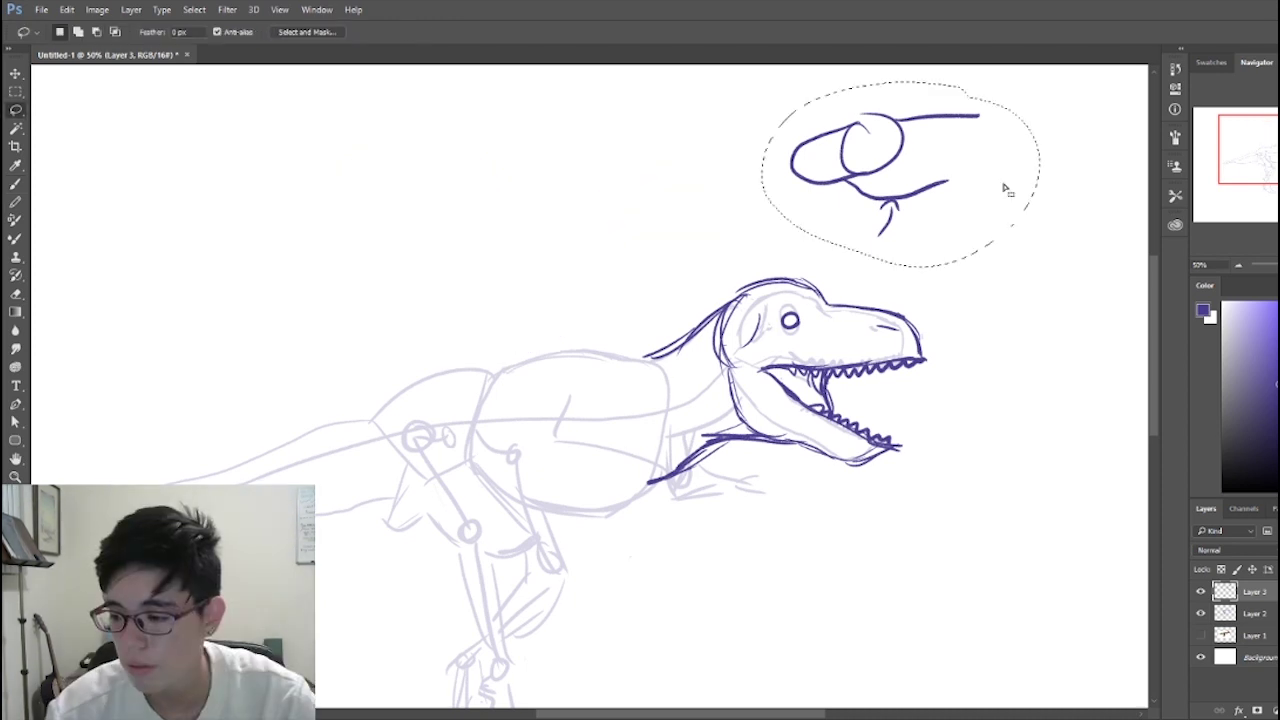
key(Delete)
key(b)
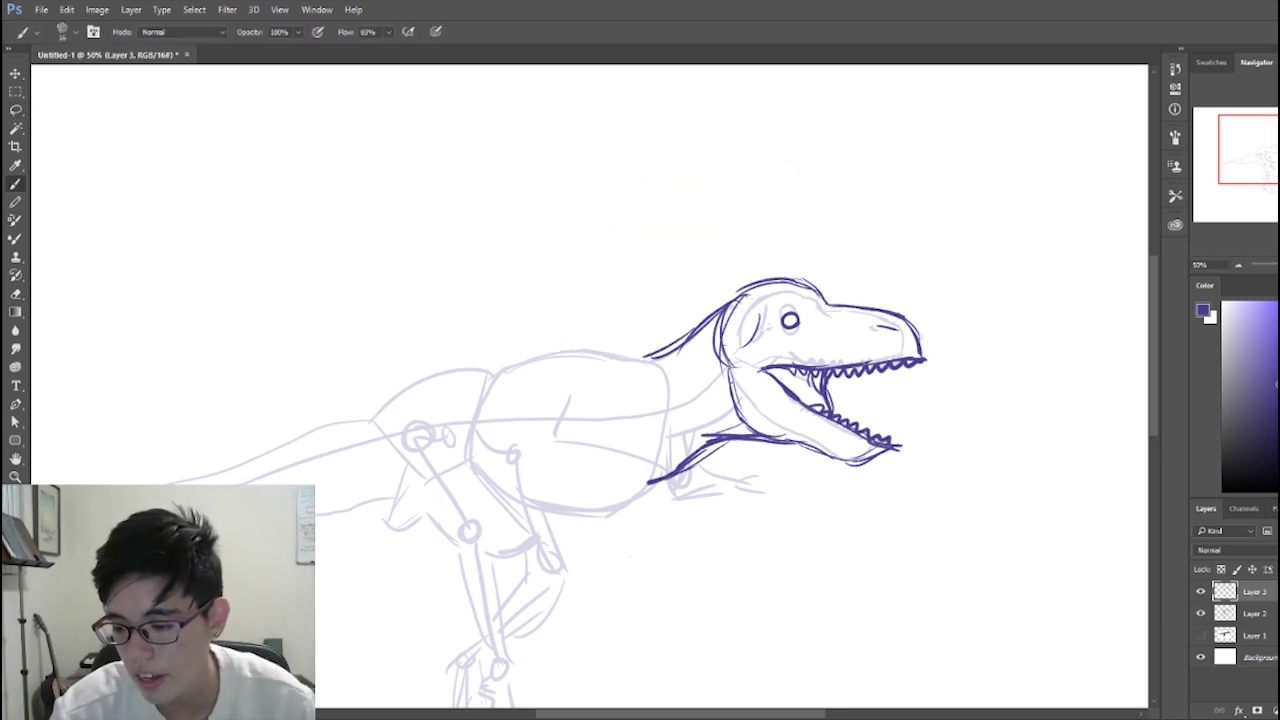
Step: Sketch a small whole bird in side view with head, beak, neck, oval body and tail above the dinosaur's back
key(l)
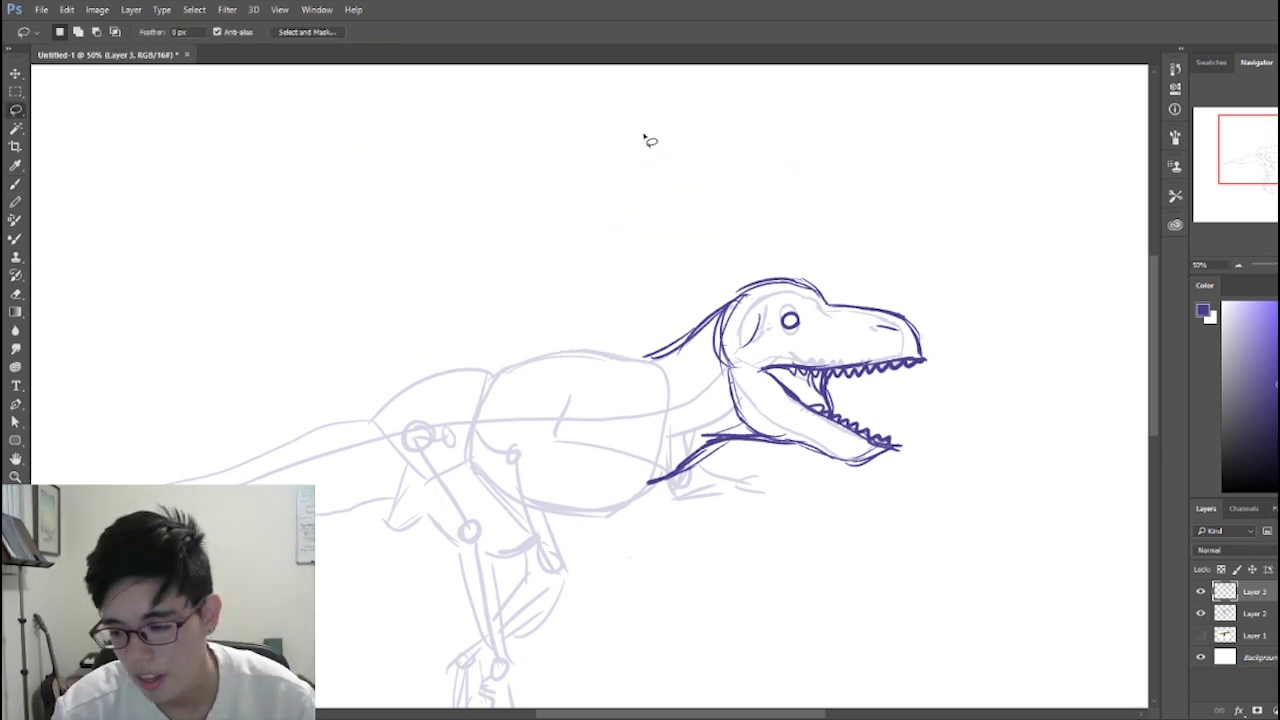
key(b)
mouse_move(641, 121)
mouse_down()
mouse_move(635, 146)
mouse_move(650, 146)
mouse_move(623, 157)
mouse_up()
drag(540, 178, 604, 181)
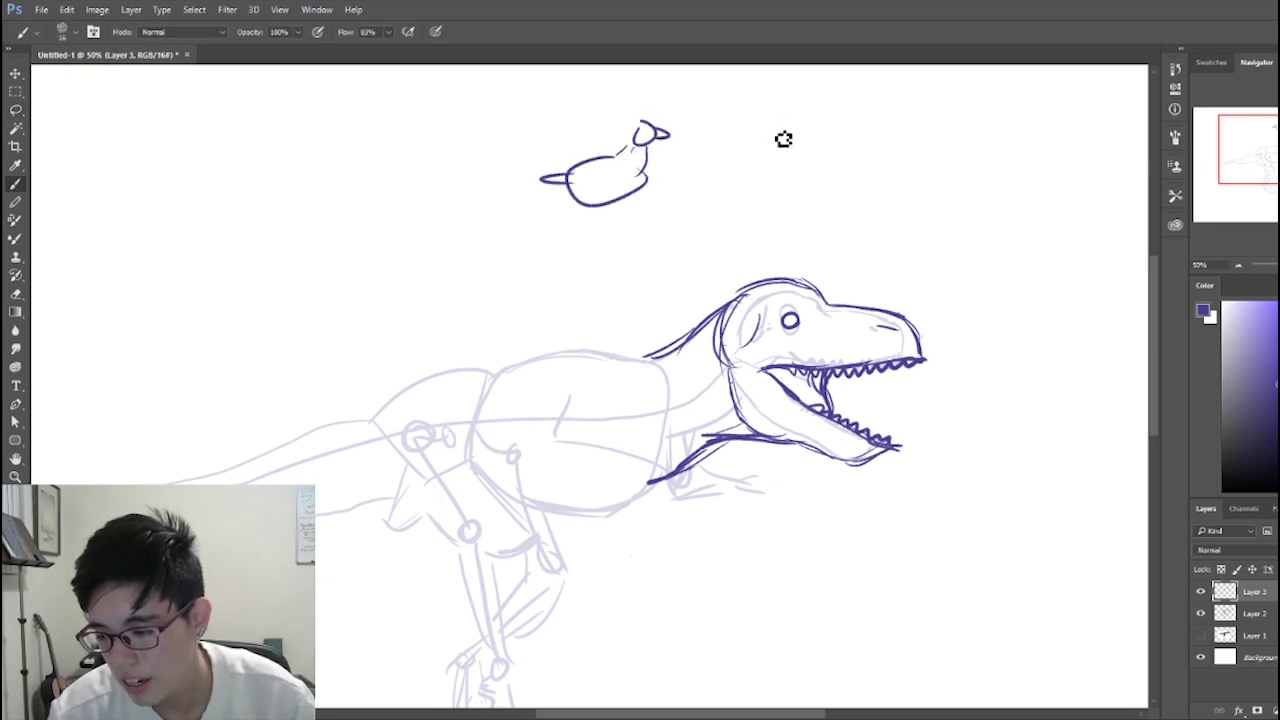
mouse_move(786, 137)
mouse_down()
mouse_move(797, 122)
mouse_move(828, 200)
mouse_move(745, 212)
mouse_move(806, 196)
mouse_move(714, 130)
mouse_up()
drag(714, 130, 740, 174)
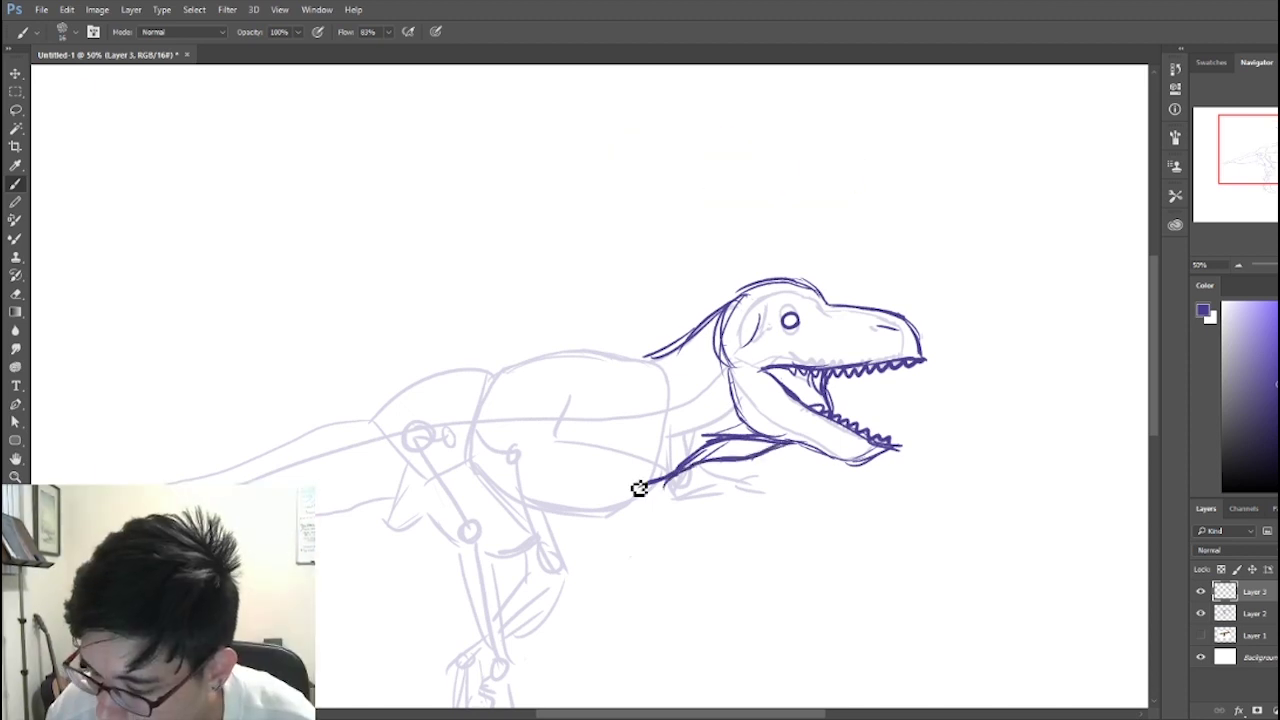
Step: Redraw the throat as a lower curve from the jaw to the chest and erase the old line above it
key(e)
mouse_move(712, 445)
mouse_down()
mouse_move(700, 462)
mouse_move(740, 440)
mouse_move(787, 452)
mouse_up()
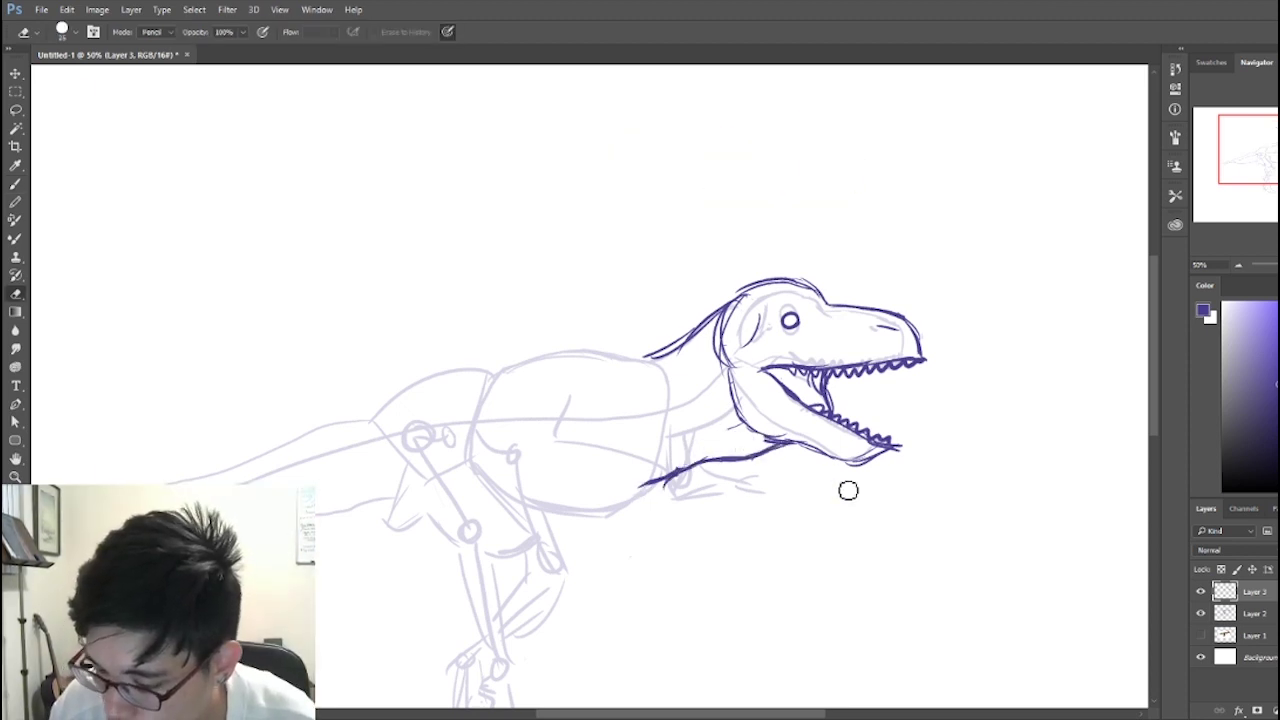
key(b)
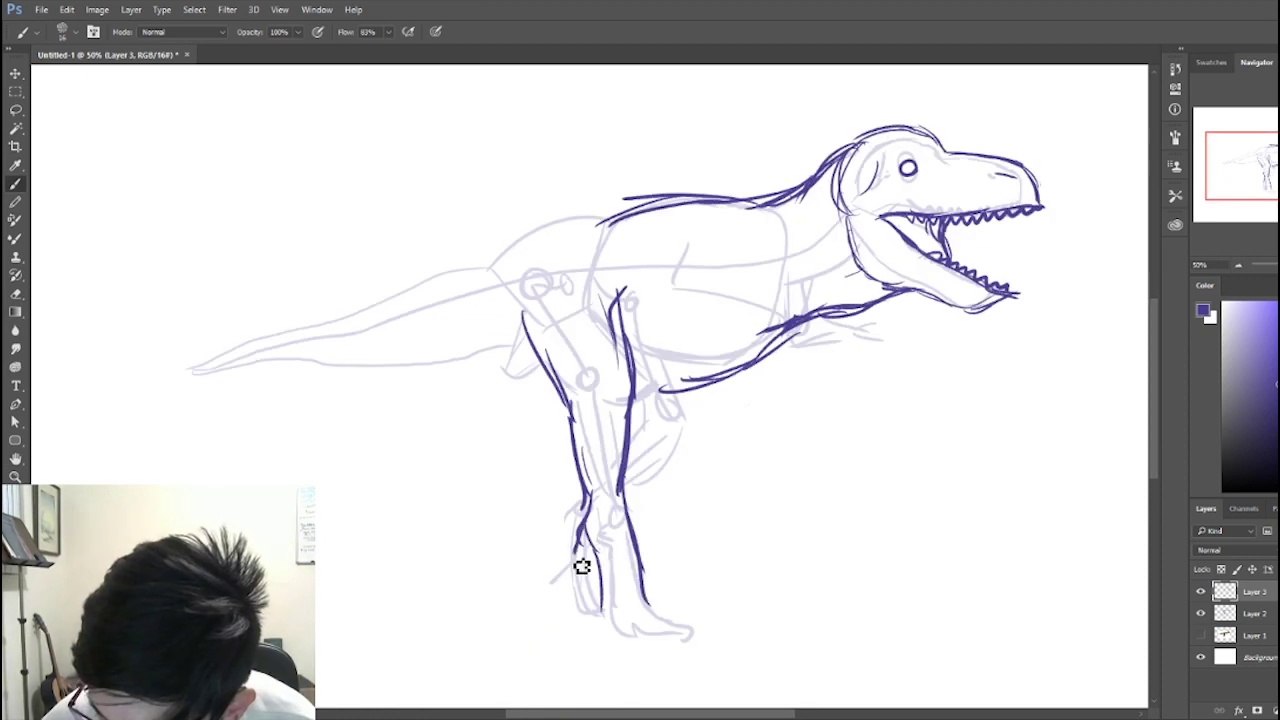
Step: Outline the back, belly and near leg down to its clawed foot, bulge the thigh's front edge and erase its old line
drag(582, 566, 606, 594)
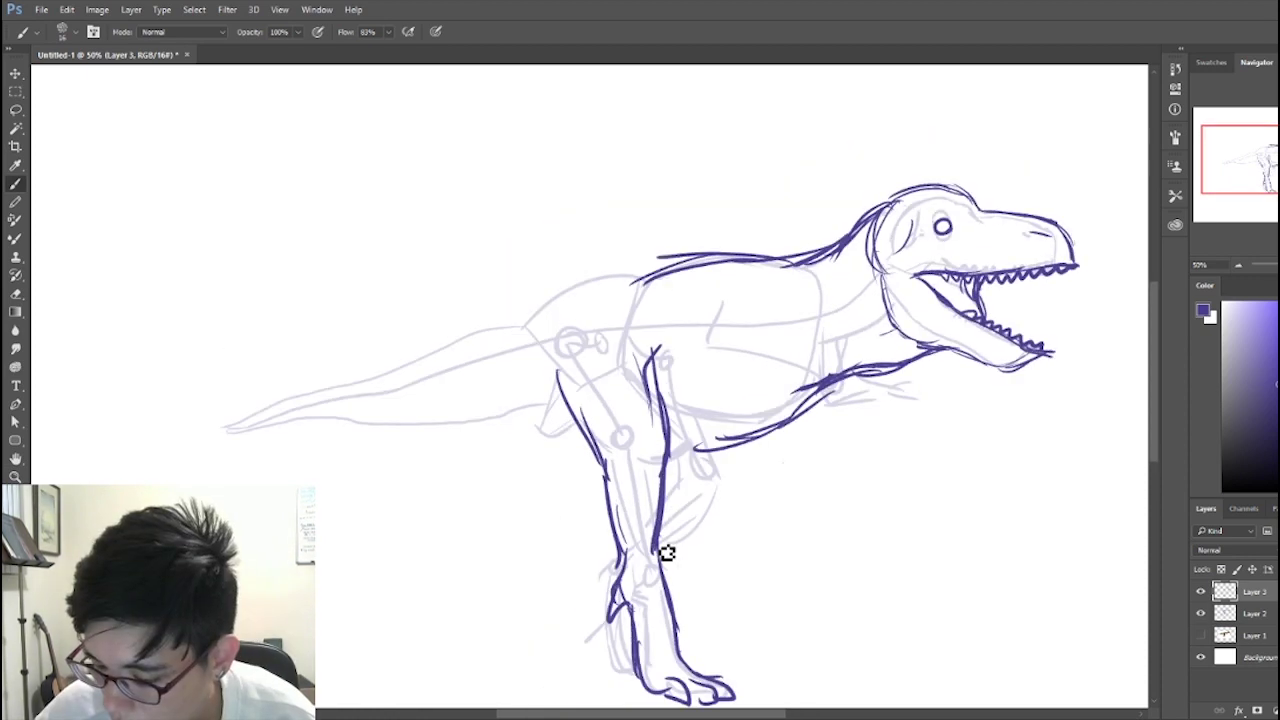
mouse_move(700, 490)
mouse_down()
mouse_move(690, 385)
mouse_move(658, 350)
mouse_up()
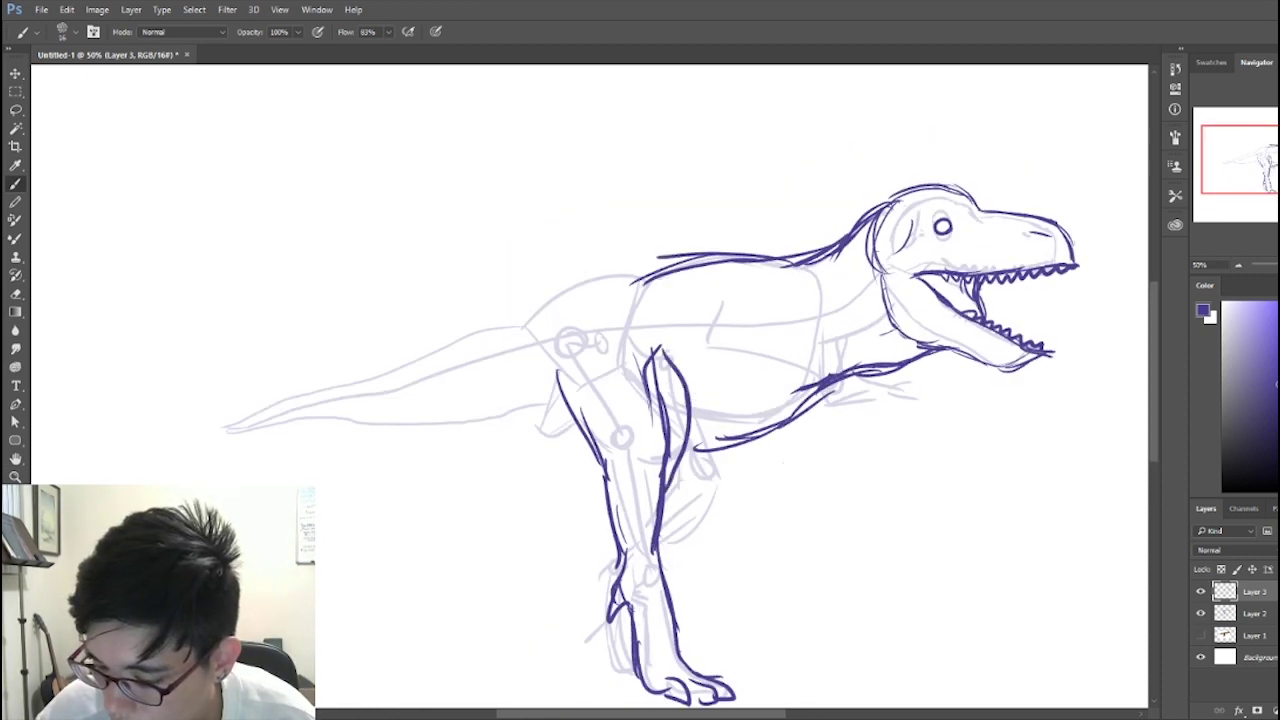
key(e)
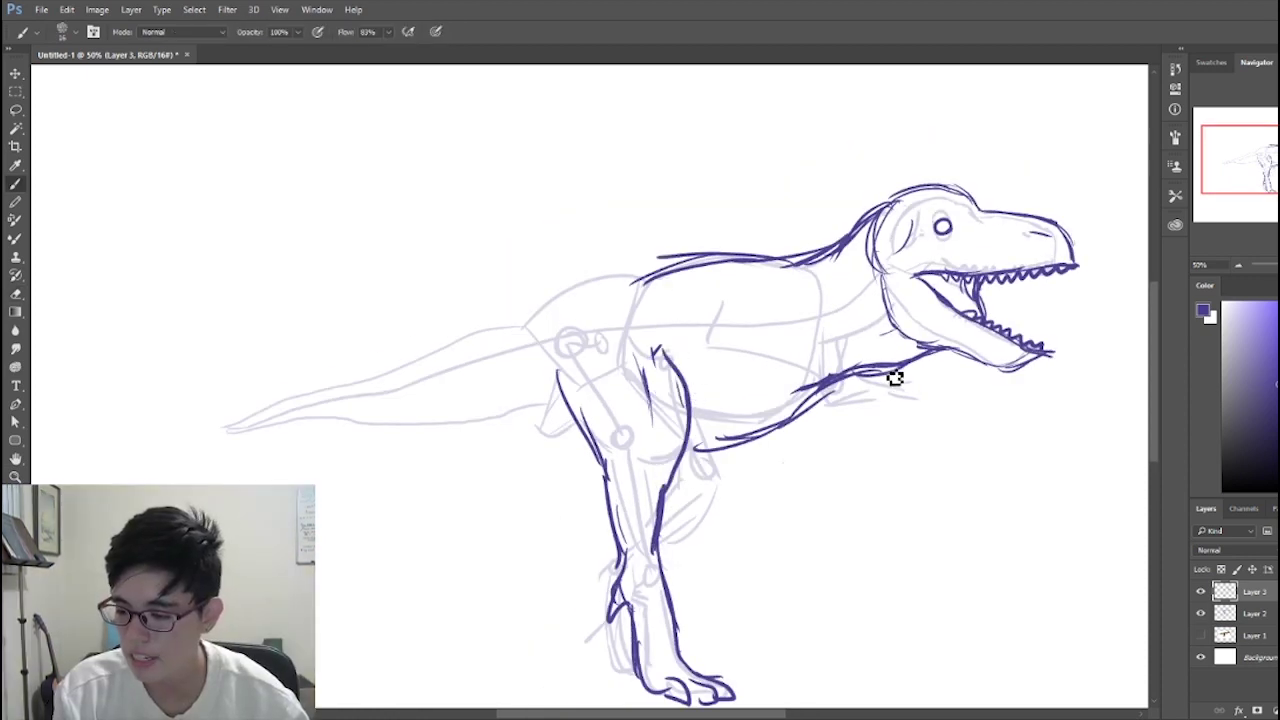
Step: Replace the belly line with a deeper curve from the chest to the thigh, and add the lower pelvic contour behind the leg
mouse_move(895, 377)
mouse_down()
mouse_move(856, 391)
mouse_move(807, 450)
mouse_move(768, 470)
mouse_move(681, 461)
mouse_move(803, 421)
mouse_move(826, 380)
mouse_up()
key(e)
key(b)
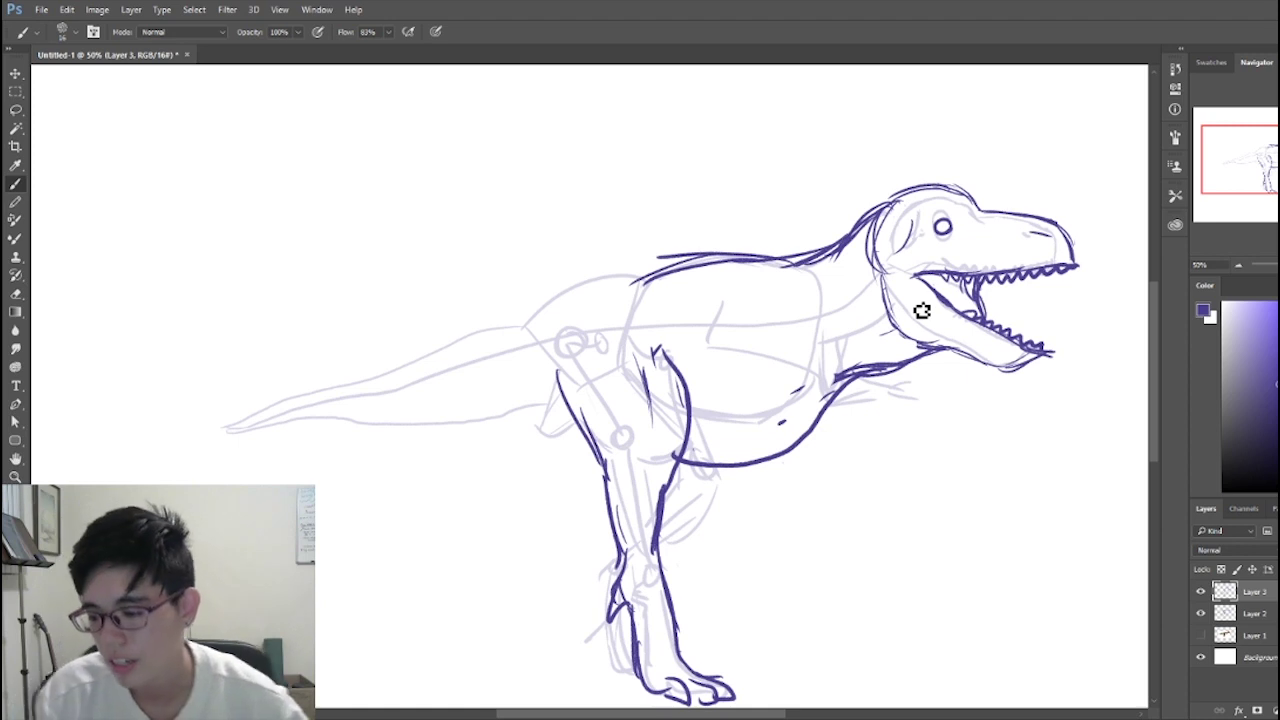
mouse_move(840, 385)
mouse_down()
mouse_move(734, 480)
mouse_move(782, 464)
mouse_move(686, 474)
mouse_up()
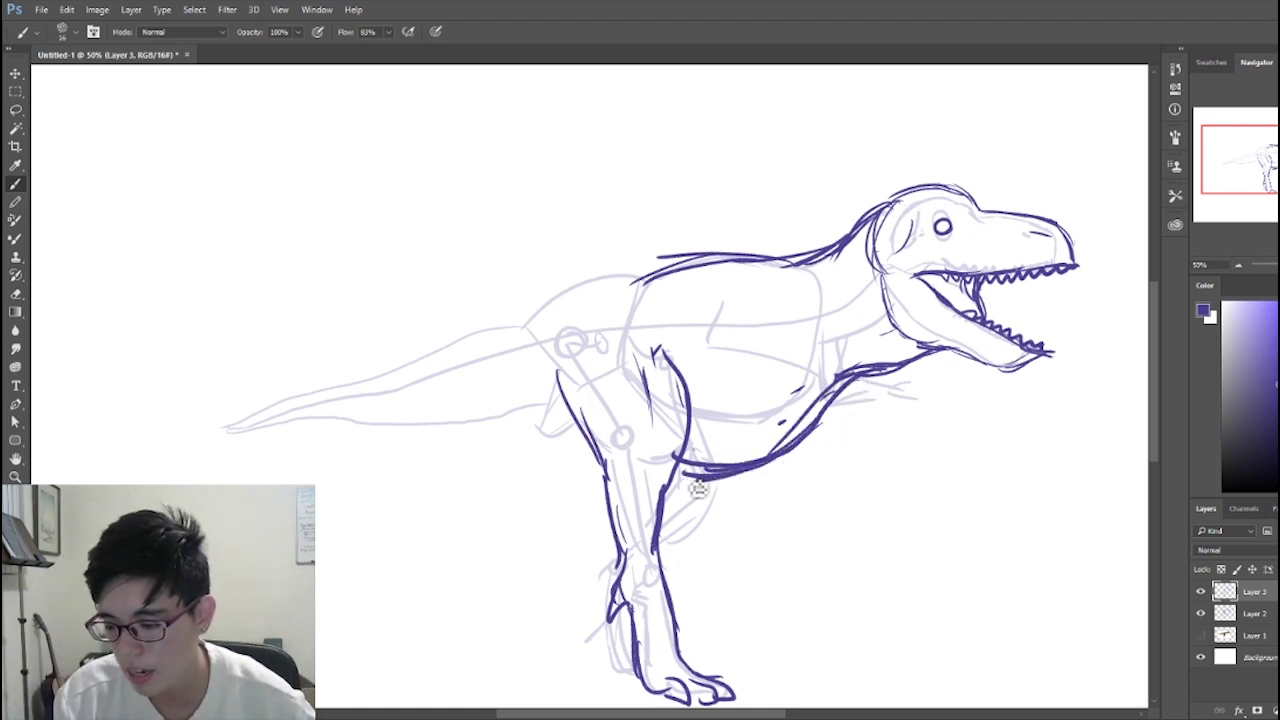
drag(530, 424, 594, 462)
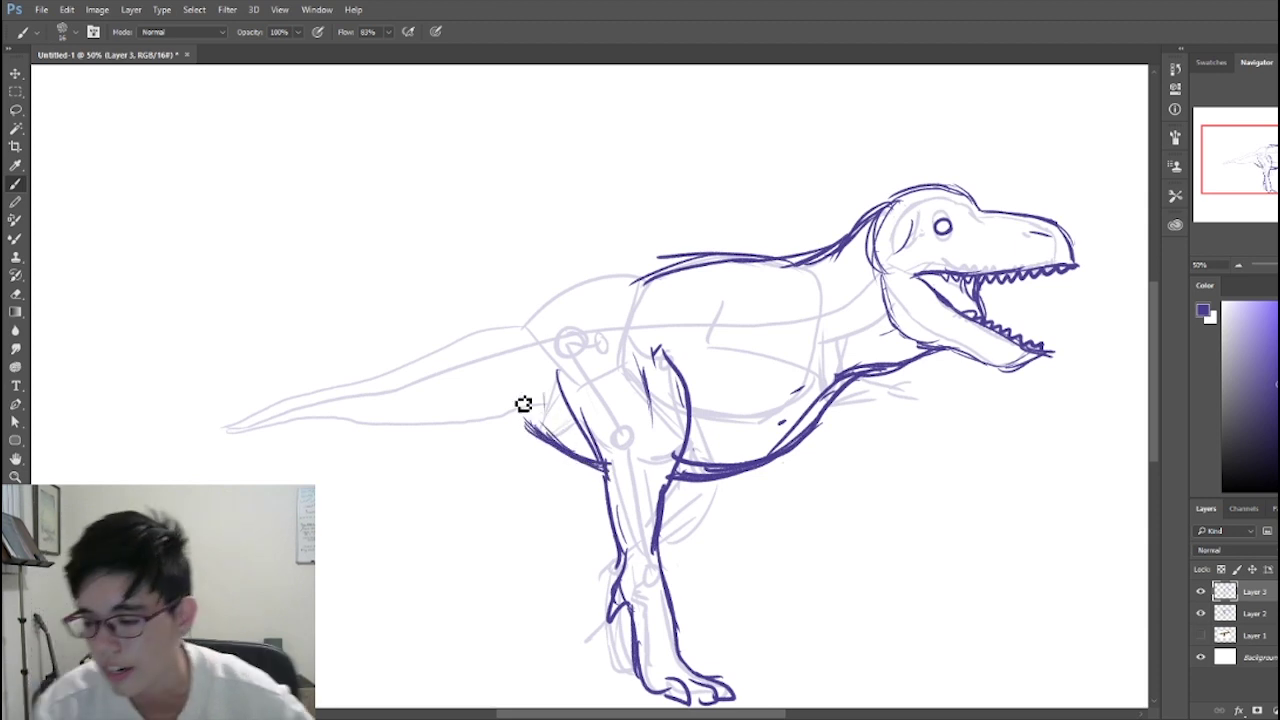
Step: Outline the long tapering tail behind the hips and delete the loose curve sketched above the back
drag(834, 520, 937, 477)
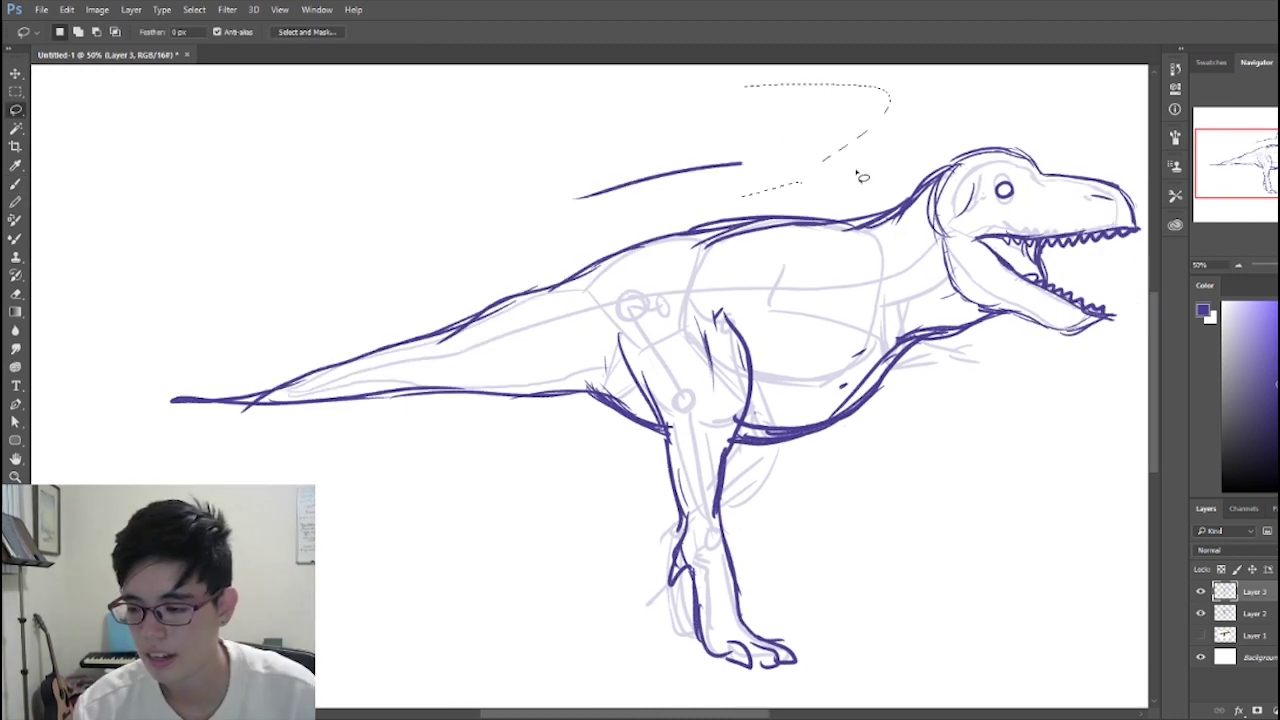
key(Delete)
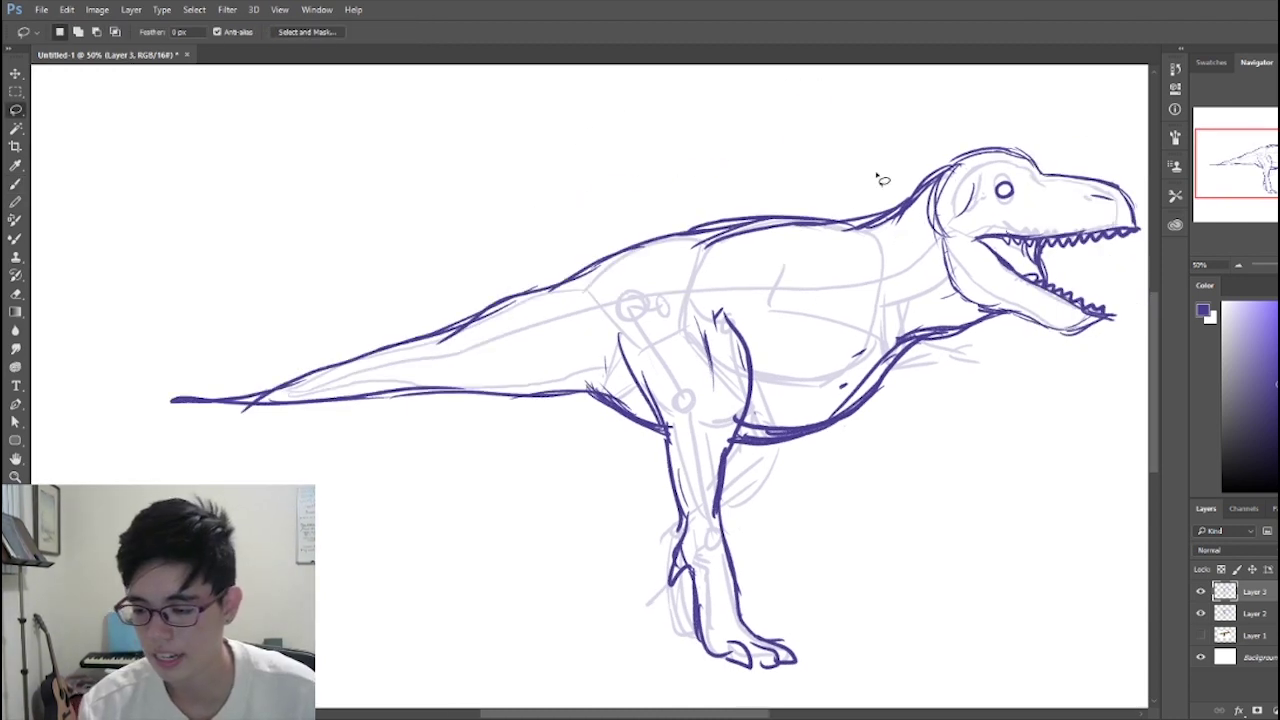
Step: Erase the straight tail tip and redraw the tail's end curling upward and forward to a thin point
key(b)
mouse_move(240, 394)
mouse_down()
mouse_move(194, 349)
mouse_move(290, 215)
mouse_up()
key(e)
mouse_move(160, 415)
mouse_down()
mouse_move(245, 411)
mouse_move(217, 406)
mouse_move(290, 413)
mouse_up()
drag(381, 370, 300, 383)
key(b)
mouse_move(290, 215)
mouse_down()
mouse_move(330, 241)
mouse_move(340, 292)
mouse_move(220, 348)
mouse_move(380, 360)
mouse_up()
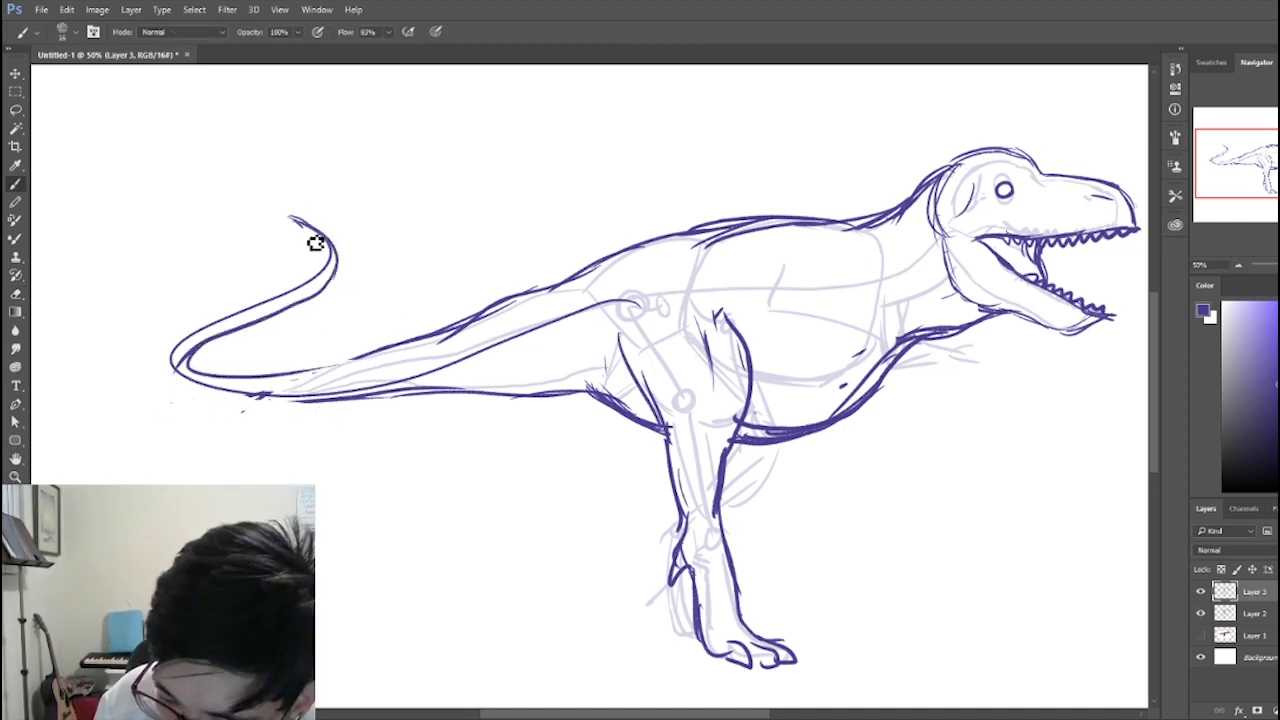
mouse_move(317, 240)
mouse_down()
mouse_move(200, 338)
mouse_move(183, 391)
mouse_move(326, 404)
mouse_move(452, 394)
mouse_up()
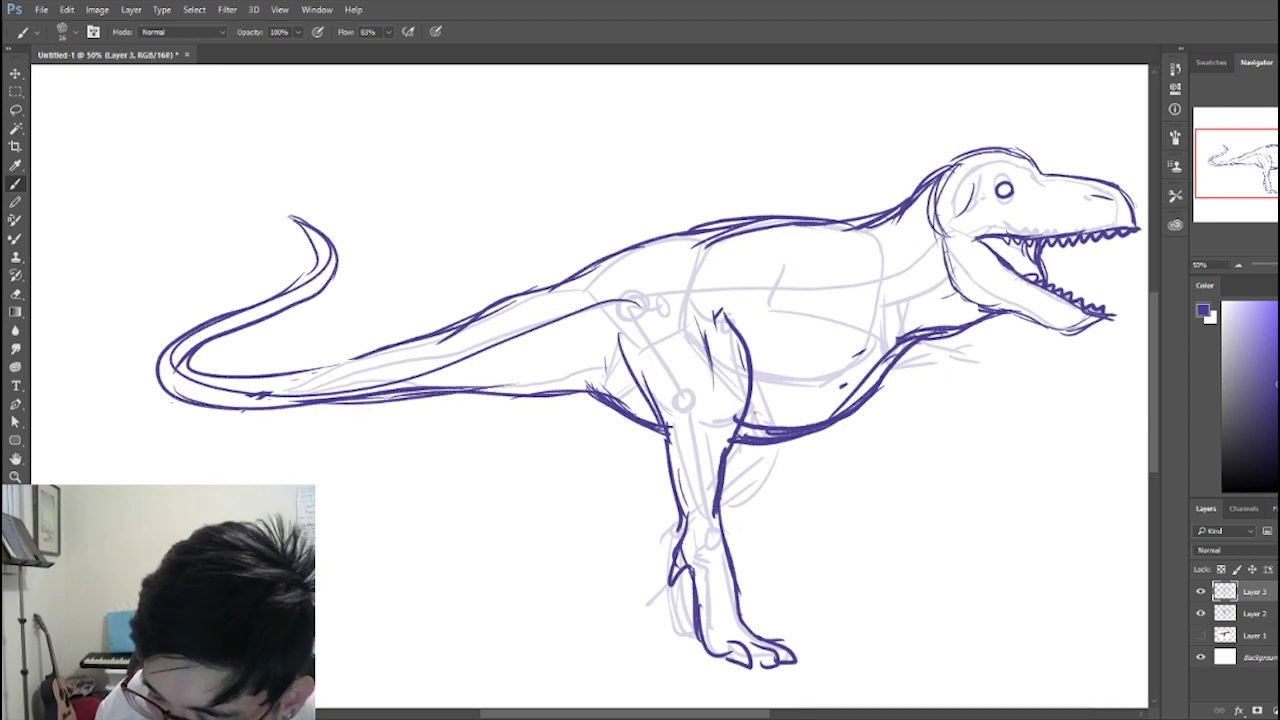
Step: Reshape the tail's curled end into a thicker forward fold with a forked tip and contour strokes along it
drag(450, 334, 300, 370)
key(ctrl+minus)
key(ctrl+minus)
mouse_move(450, 352)
mouse_down()
mouse_move(353, 365)
mouse_move(405, 362)
mouse_move(391, 359)
mouse_move(438, 305)
mouse_up()
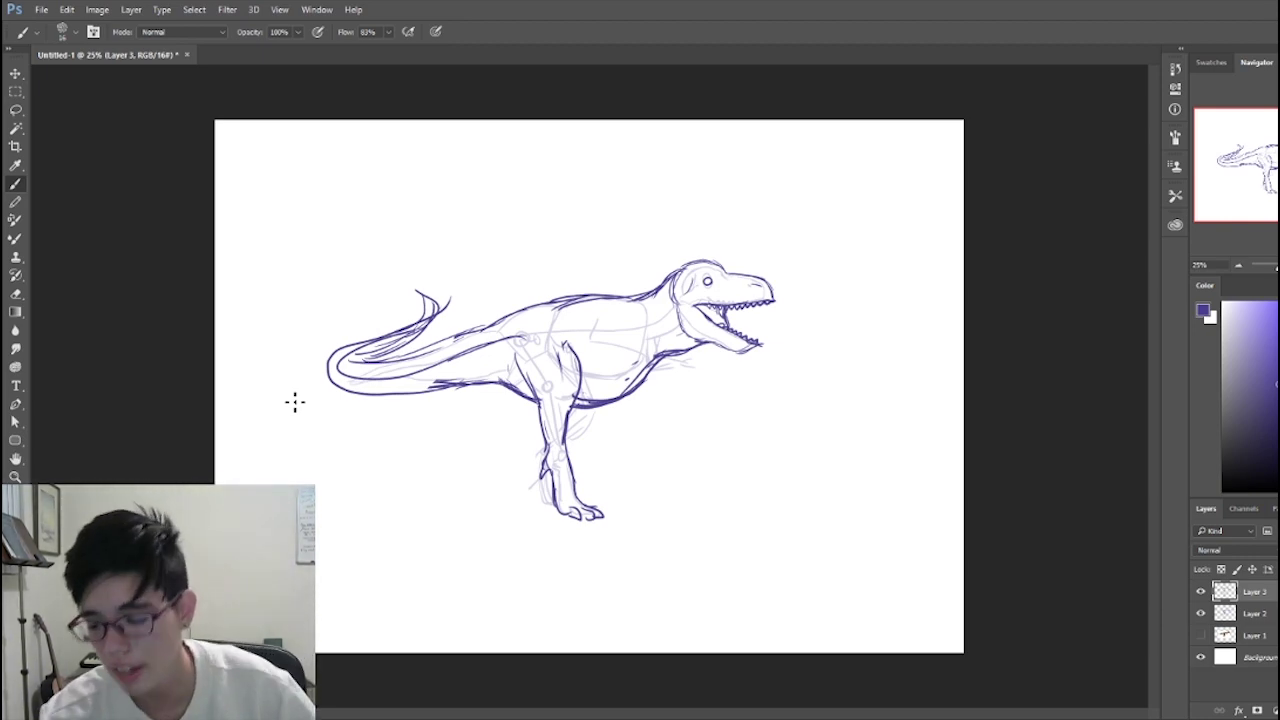
Step: Outline the far hind leg behind the near one, with its thigh below the belly, lower leg and foot
ctrl+click(634, 434)
ctrl+click(636, 434)
drag(802, 337, 760, 371)
ctrl+click(760, 371)
drag(730, 446, 930, 544)
mouse_move(808, 491)
mouse_down()
mouse_move(866, 363)
mouse_move(866, 457)
mouse_move(669, 507)
mouse_move(814, 414)
mouse_move(731, 526)
mouse_move(806, 523)
mouse_move(777, 501)
mouse_up()
key(b)
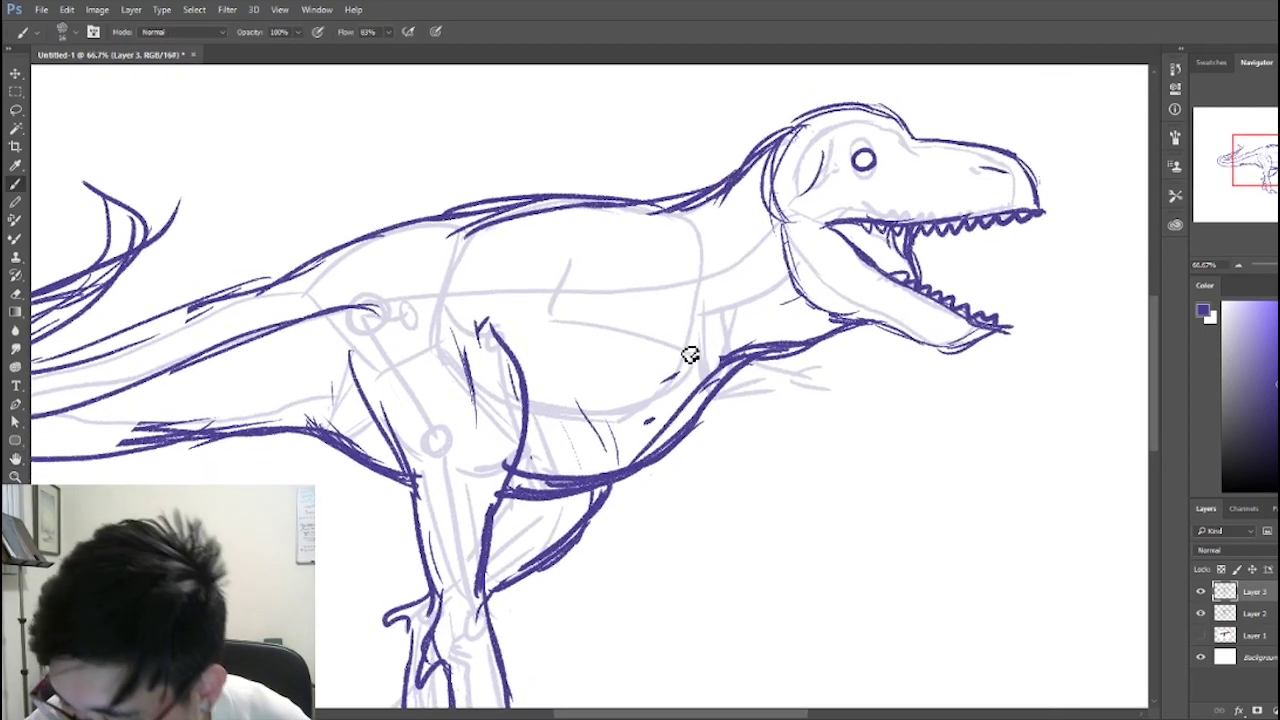
Step: Draw both small forearms with clawed hands reaching forward from the lower chest
mouse_move(694, 370)
mouse_down()
mouse_move(726, 334)
mouse_move(730, 420)
mouse_move(777, 381)
mouse_move(806, 420)
mouse_move(766, 406)
mouse_move(778, 440)
mouse_up()
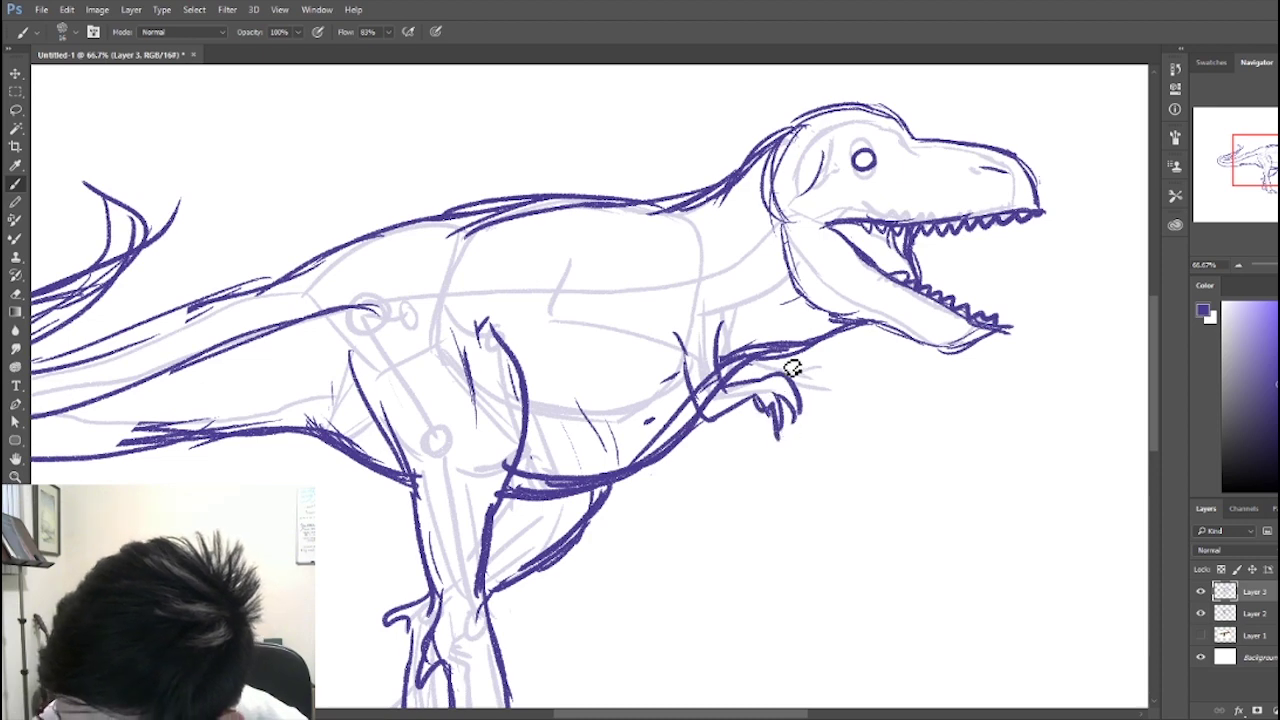
mouse_move(792, 360)
mouse_down()
mouse_move(862, 367)
mouse_move(840, 380)
mouse_up()
mouse_move(840, 380)
mouse_down()
mouse_move(848, 404)
mouse_move(866, 366)
mouse_up()
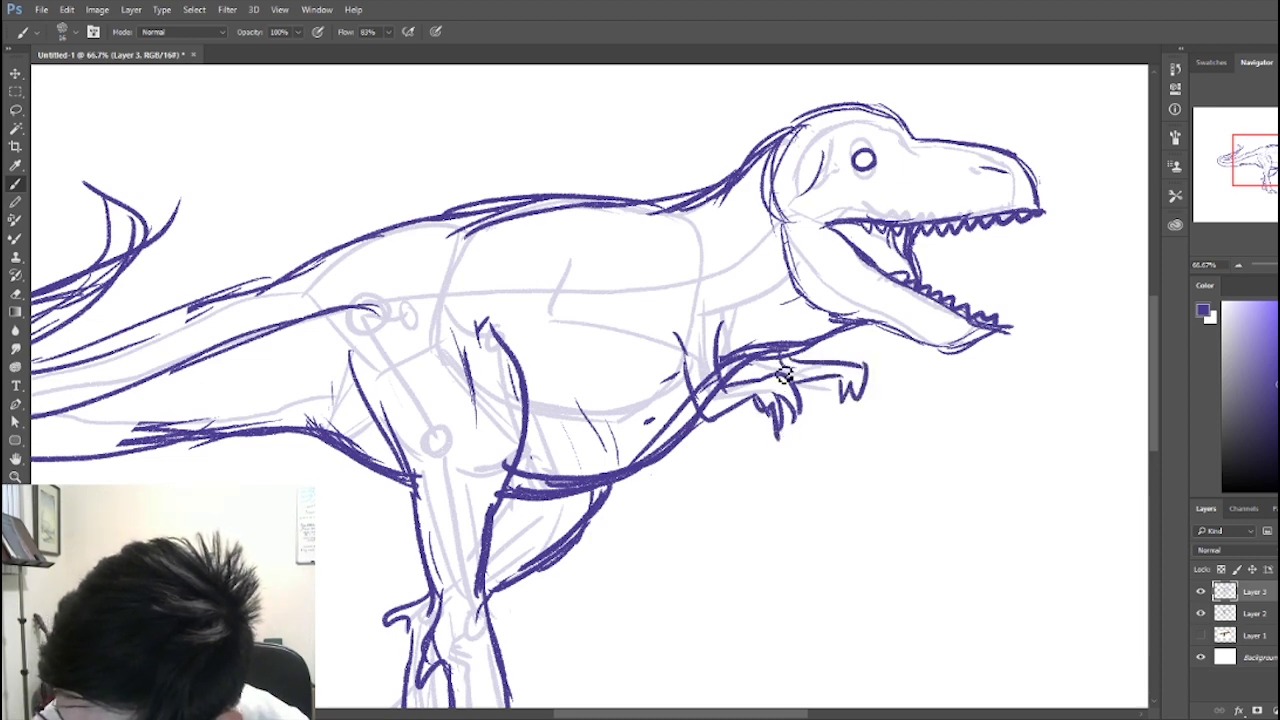
drag(782, 368, 758, 386)
Step: Add an inner contour with cross lines for belly plates along the throat, belly and underside of the tail base
key(z)
alt+click(879, 459)
alt+click(879, 459)
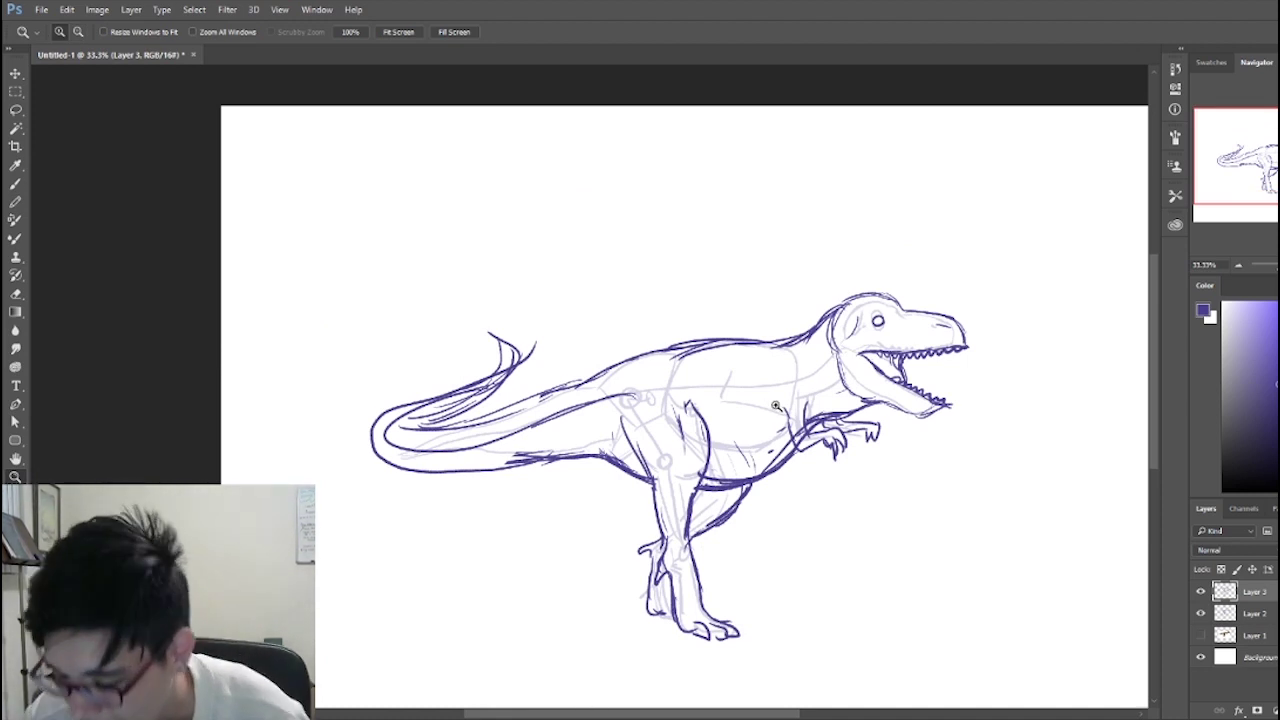
key(b)
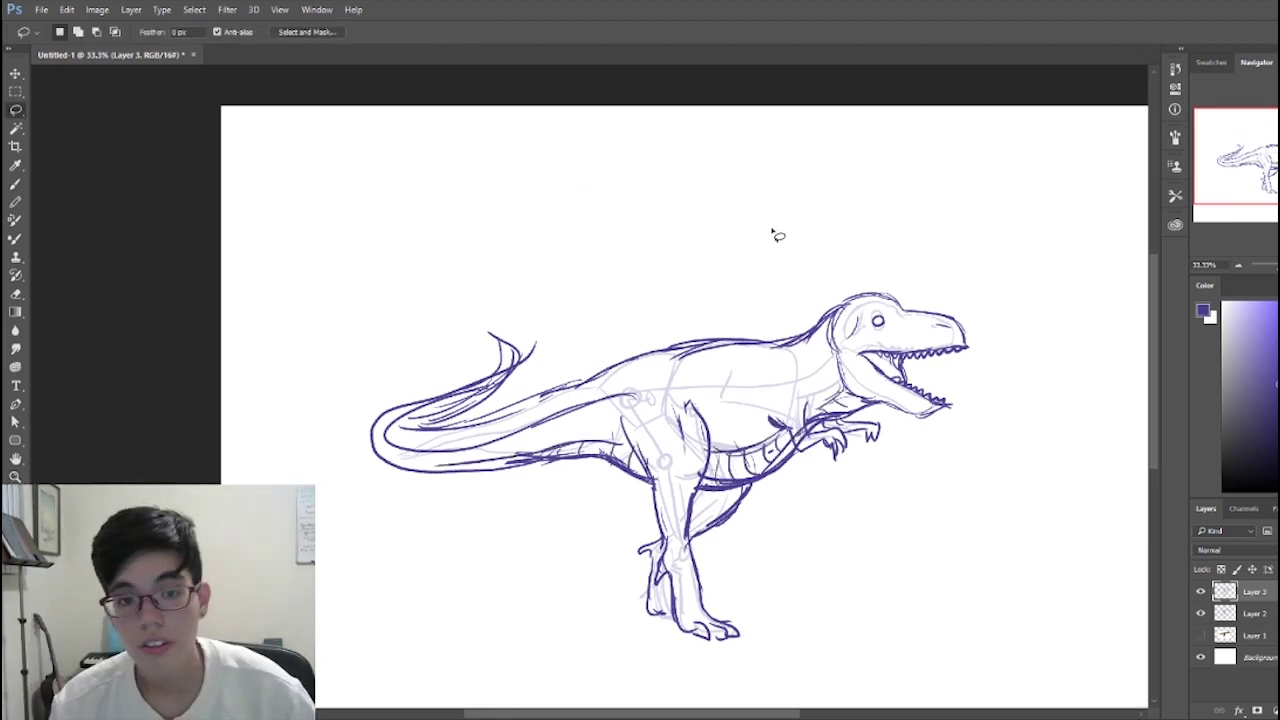
Step: Sketch a few short strokes above the head and erase them
key(b)
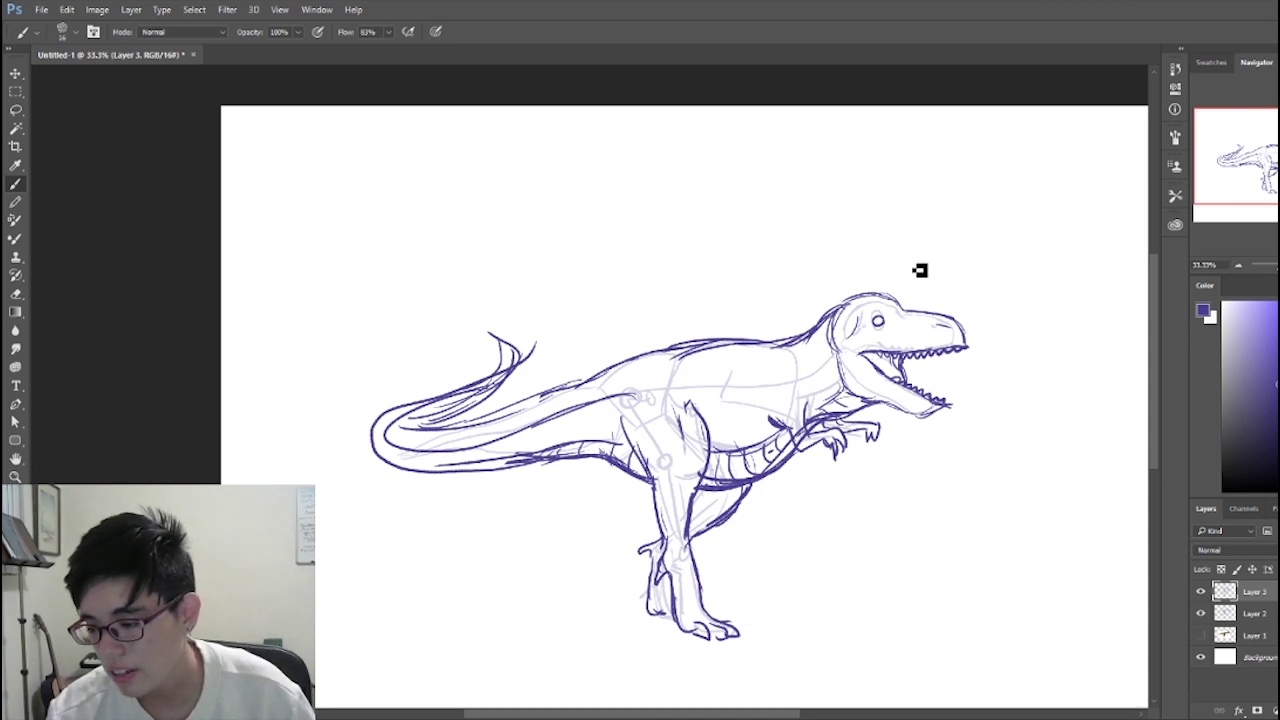
key(l)
key(b)
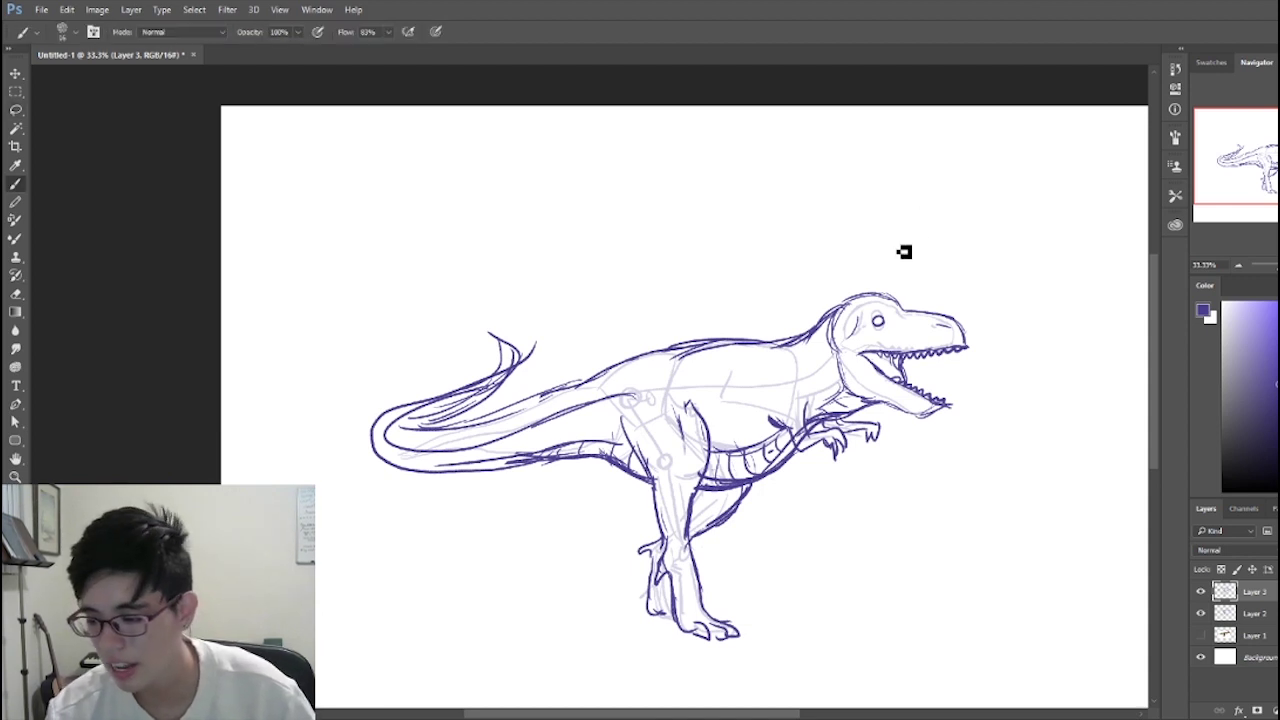
drag(909, 232, 910, 288)
mouse_move(896, 272)
mouse_down()
mouse_move(910, 288)
mouse_move(925, 268)
mouse_move(908, 251)
mouse_move(926, 283)
mouse_up()
key(e)
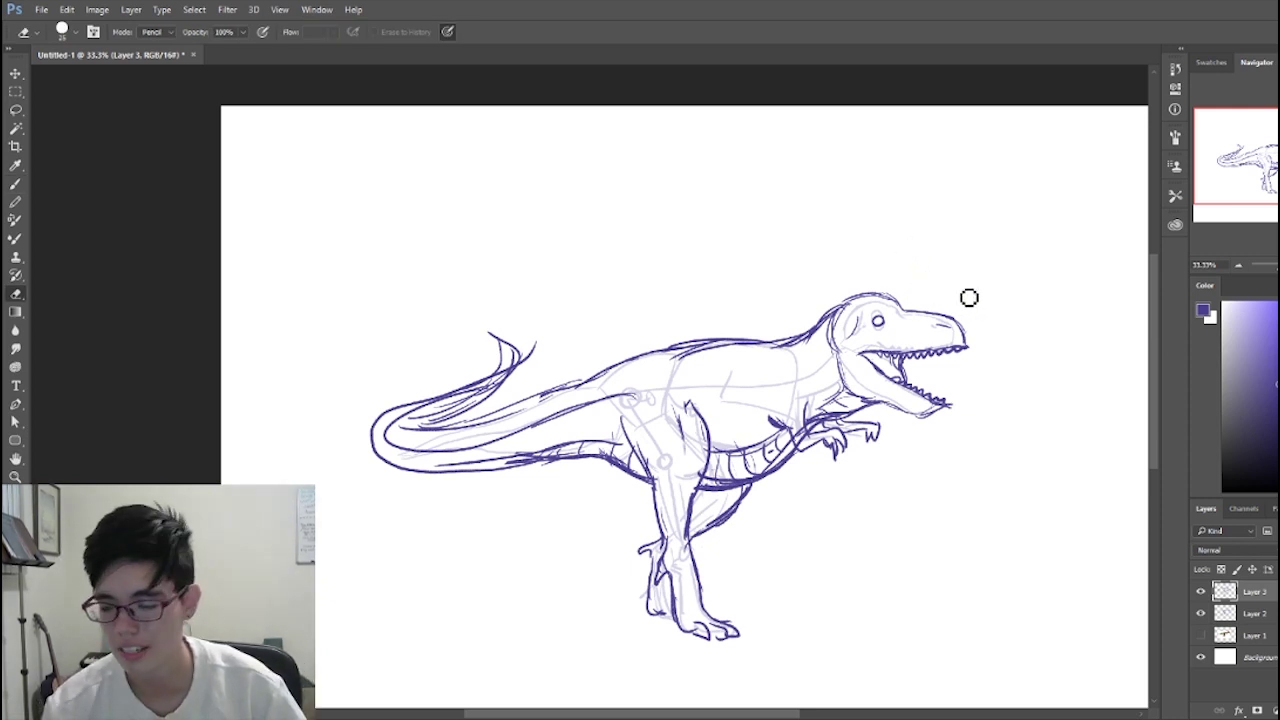
Step: Restore the brush opacity to 100%
key(z)
click(756, 552)
key(b)
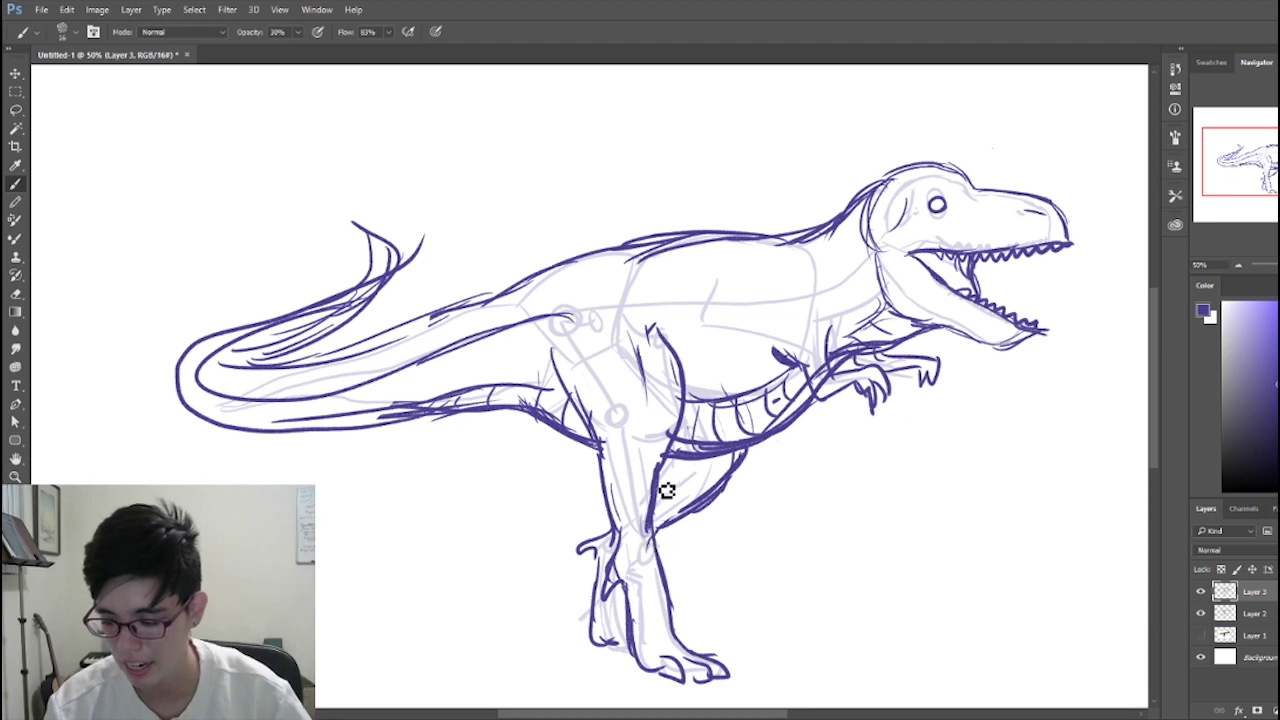
key(0)
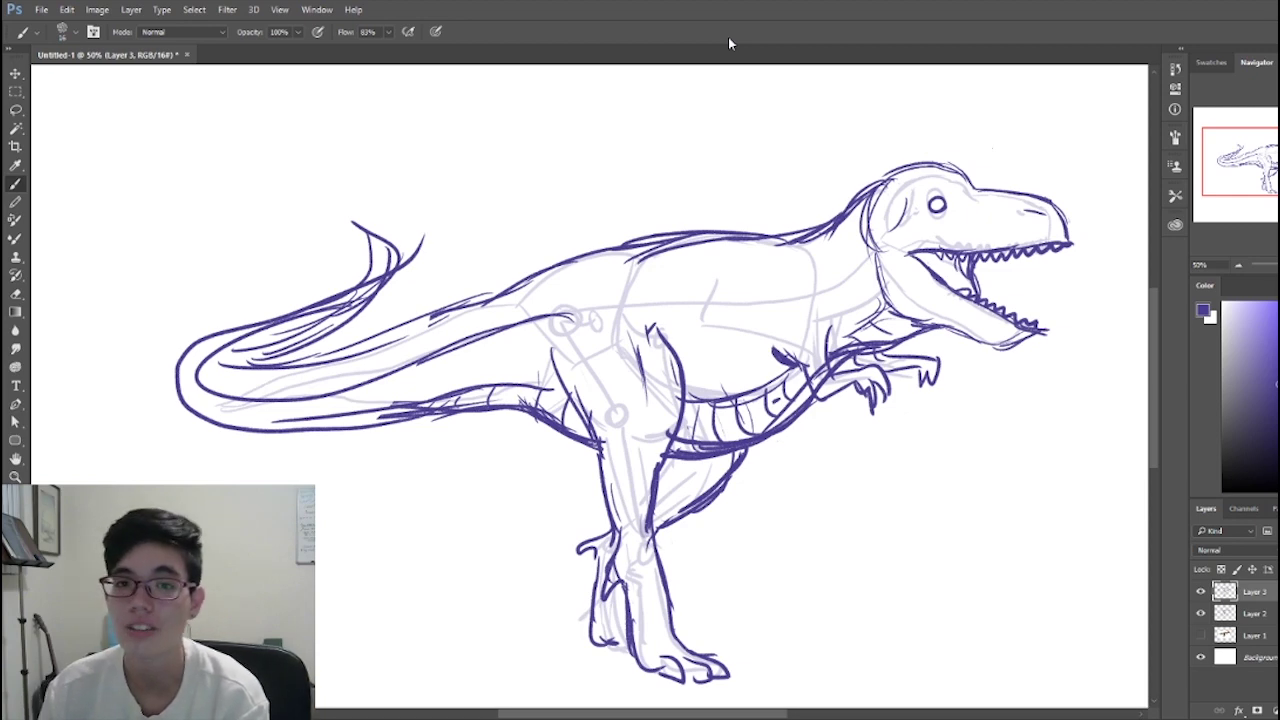
Step: Hide the skeleton tracing on Layer 2 and add a new empty layer above the T. rex outline
key(ctrl+minus)
drag(826, 462, 837, 508)
key(z)
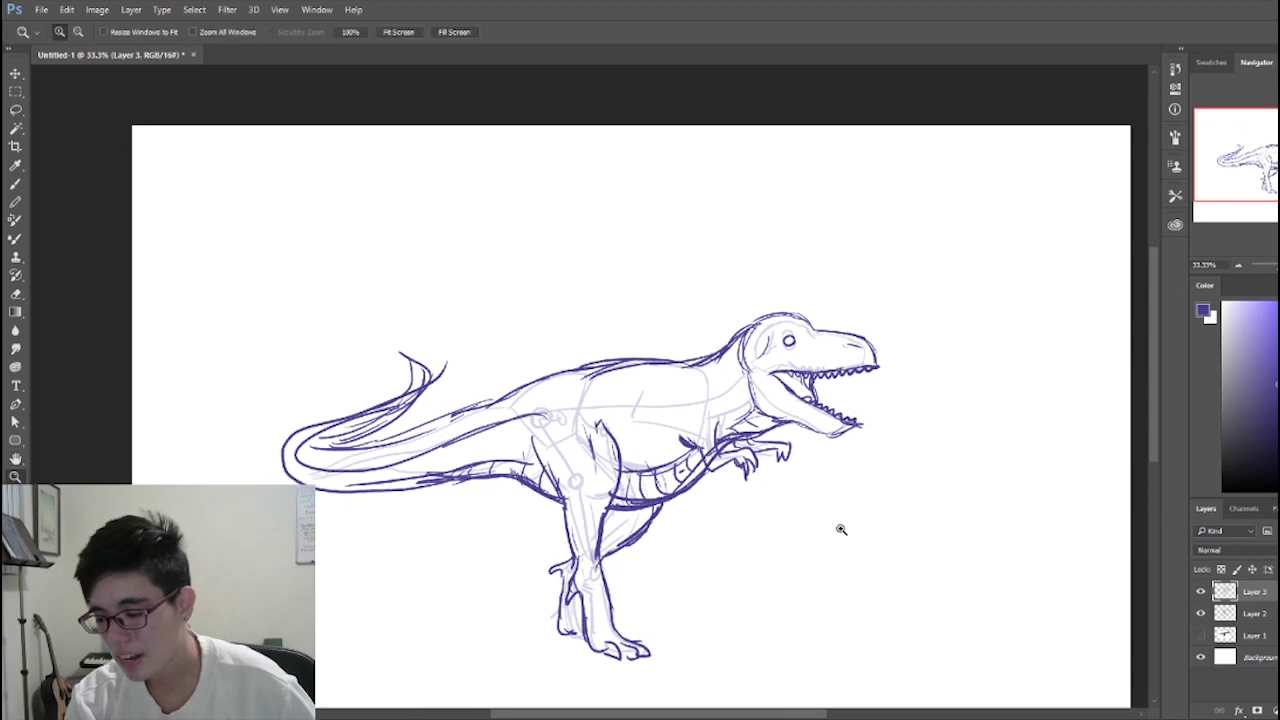
click(841, 529)
key(h)
drag(743, 571, 820, 514)
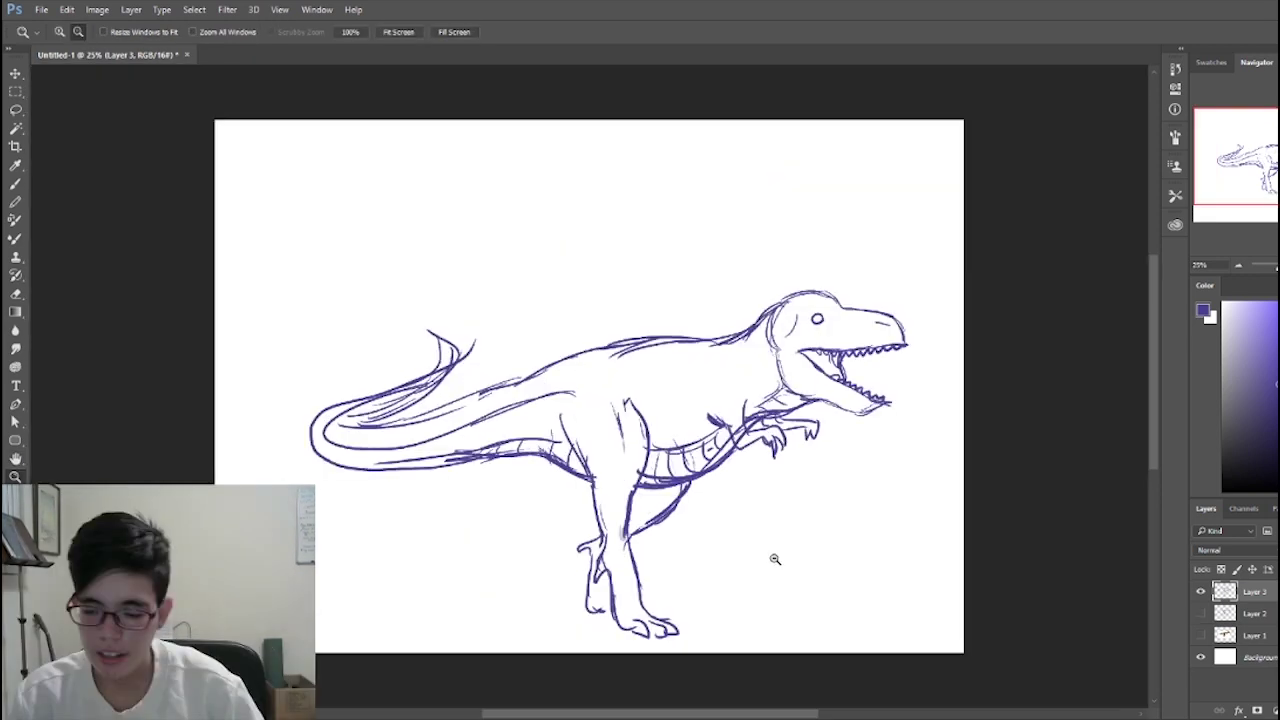
alt+click(774, 560)
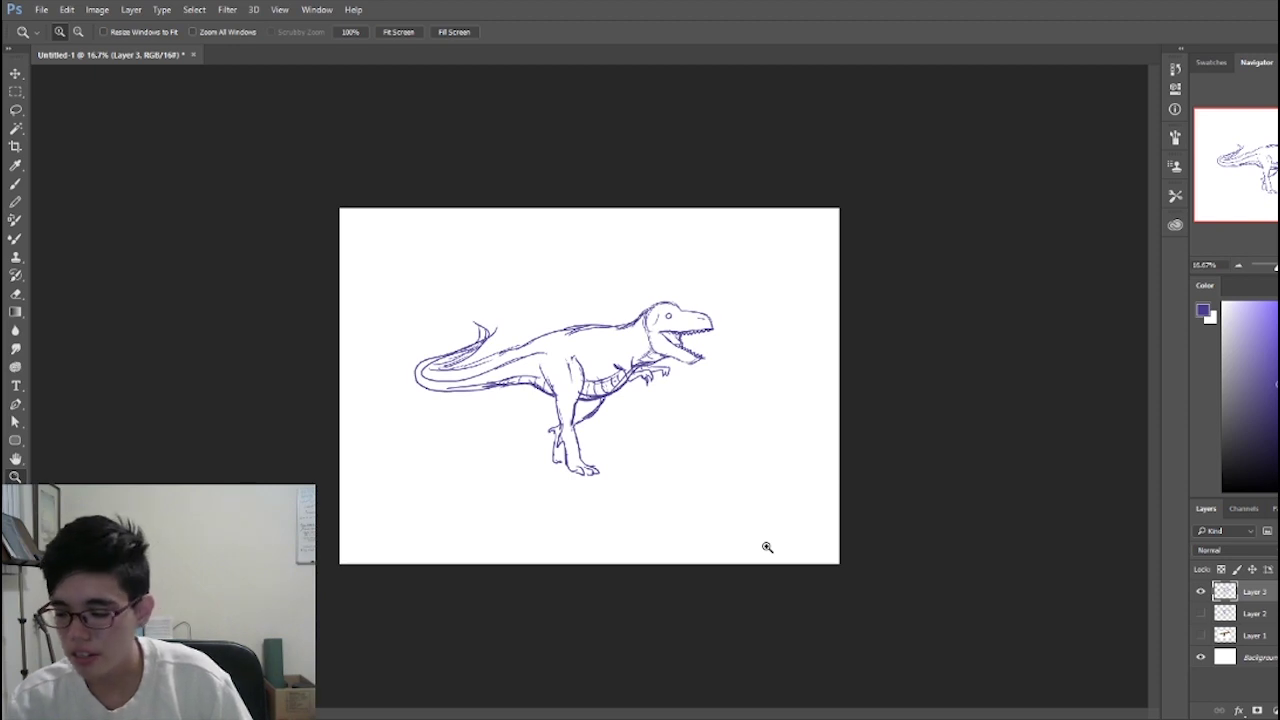
click(1277, 710)
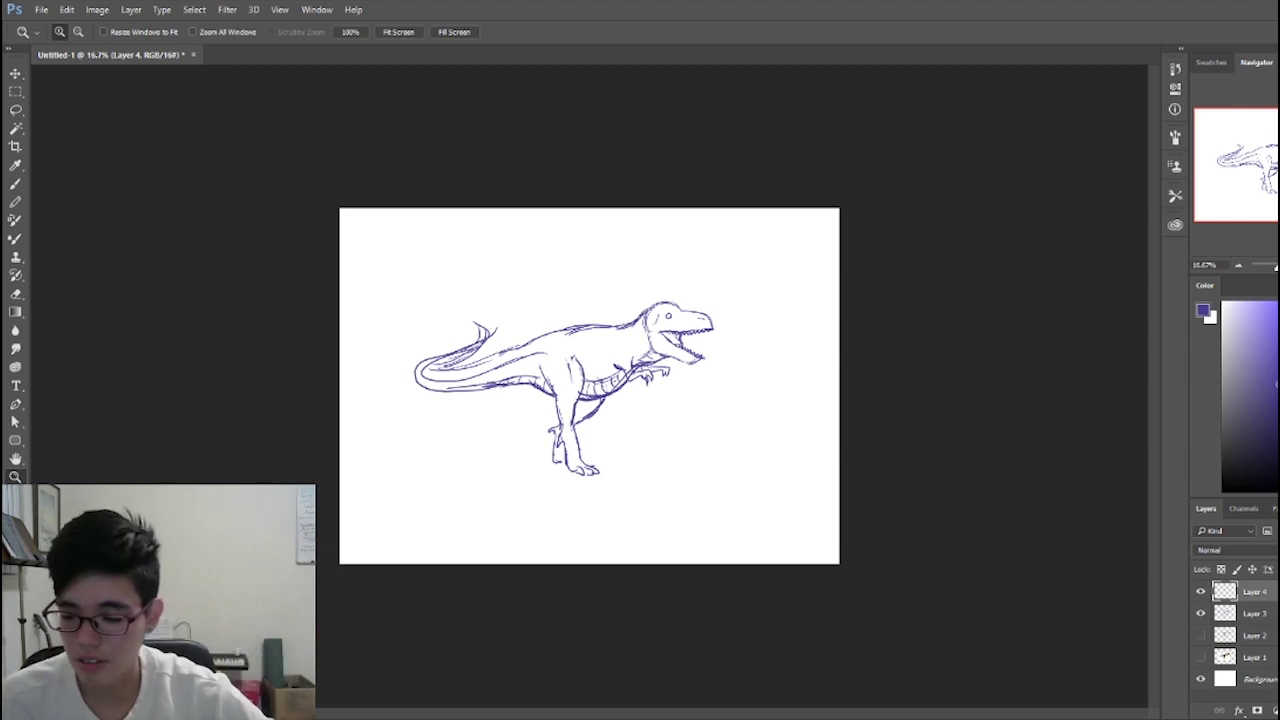
Step: Try a single large pointed feather rising backward from the back of the head on the new layer
click(671, 333)
key(h)
drag(789, 270, 874, 345)
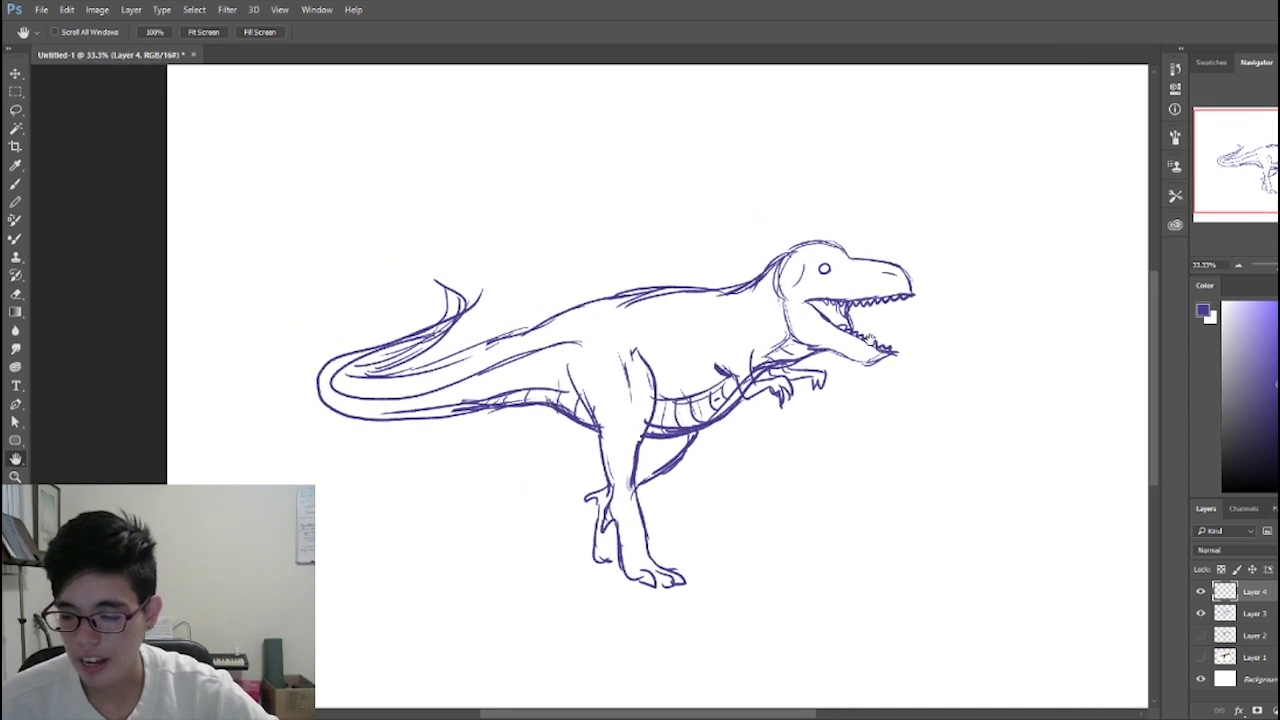
key(b)
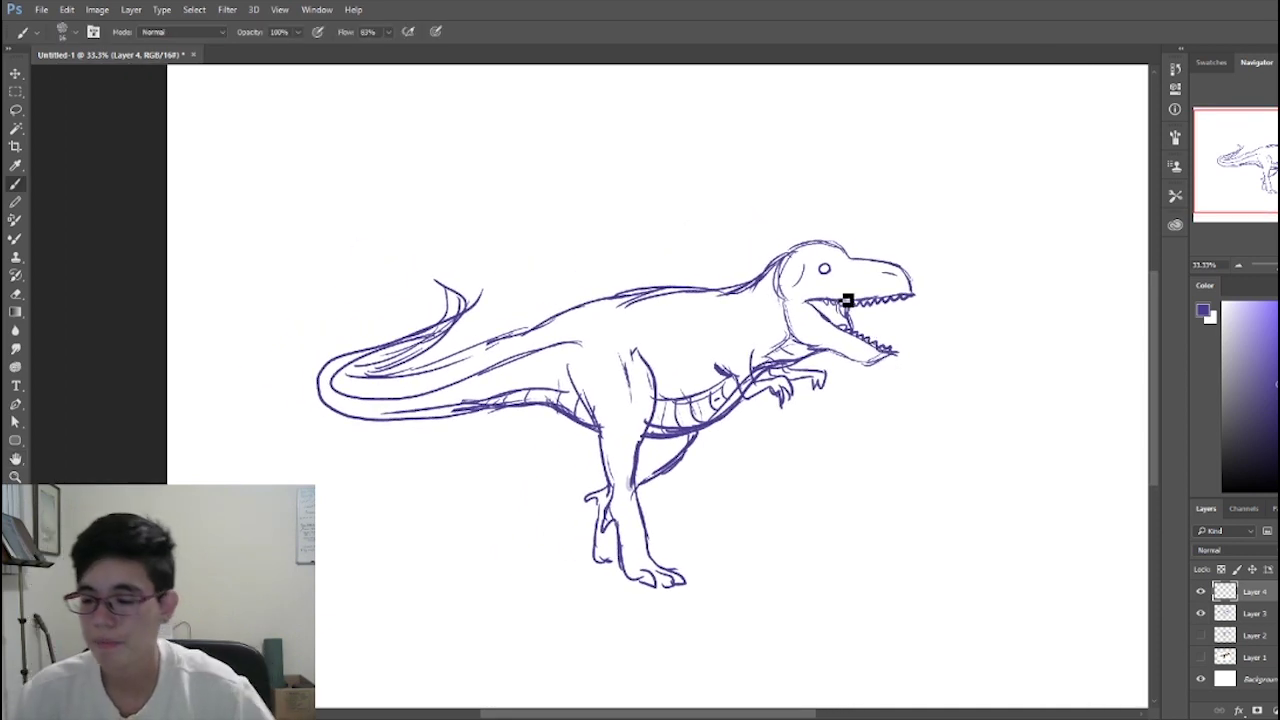
key(z)
click(984, 409)
click(984, 409)
key(h)
drag(791, 443, 1071, 606)
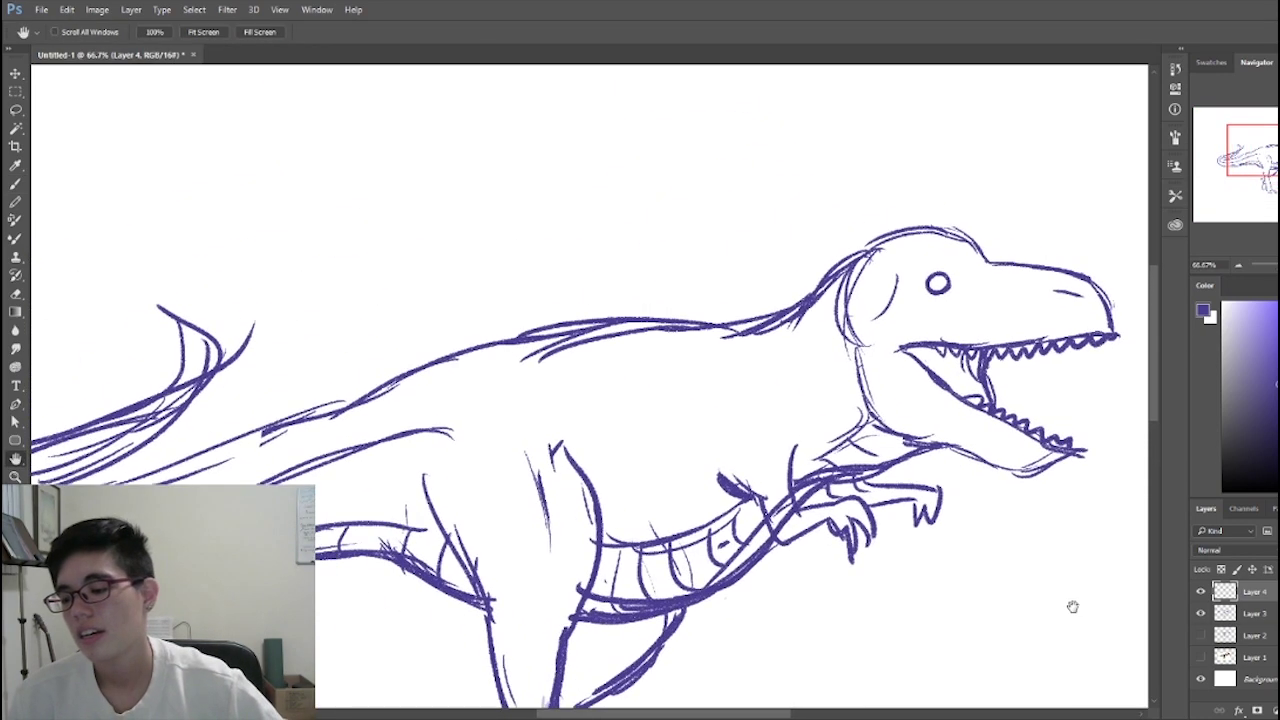
drag(921, 570, 950, 563)
key(b)
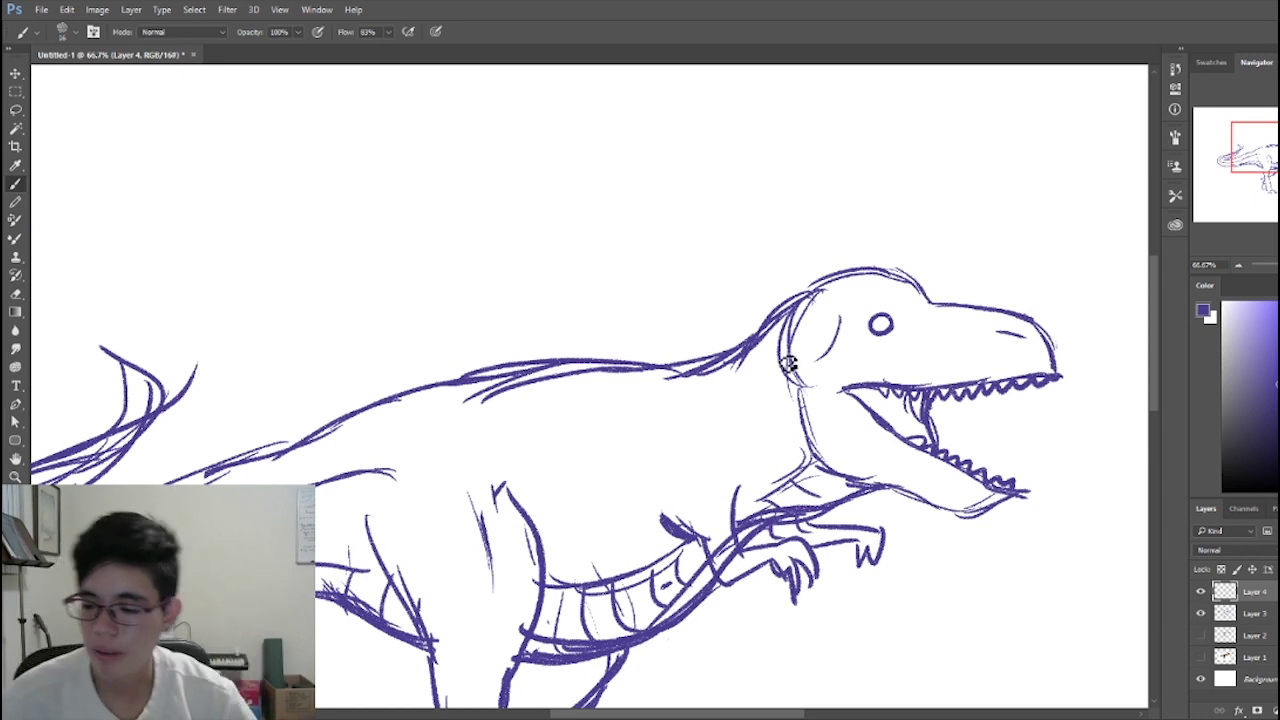
drag(806, 288, 818, 284)
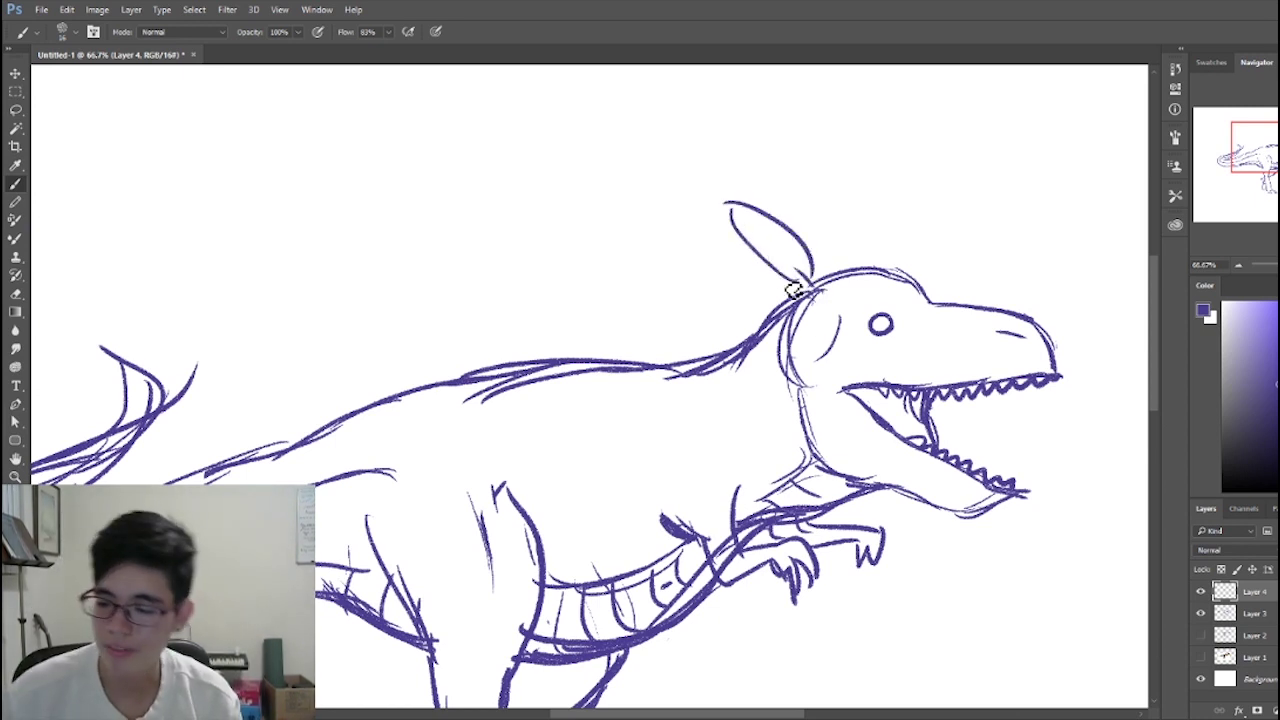
Step: Delete the large feather sketched at the back of the head
key(l)
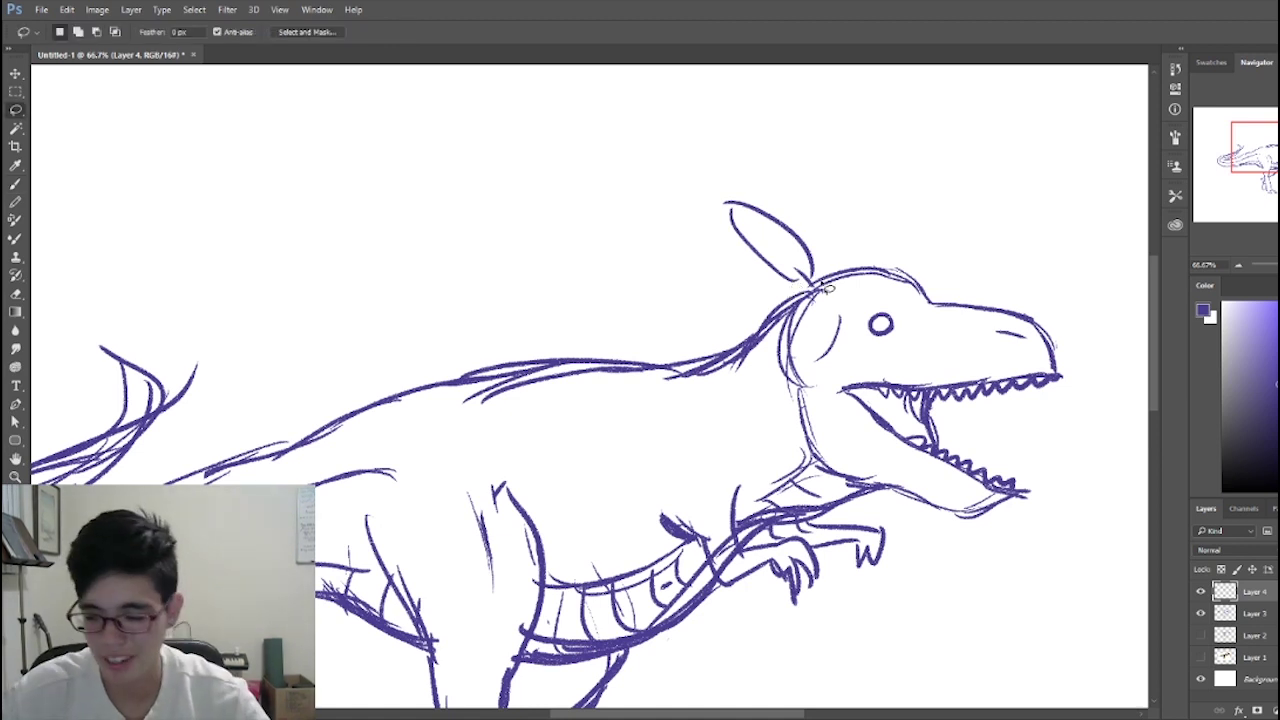
mouse_move(840, 250)
mouse_down()
mouse_move(810, 292)
mouse_move(826, 246)
mouse_up()
key(Delete)
key(ctrl+d)
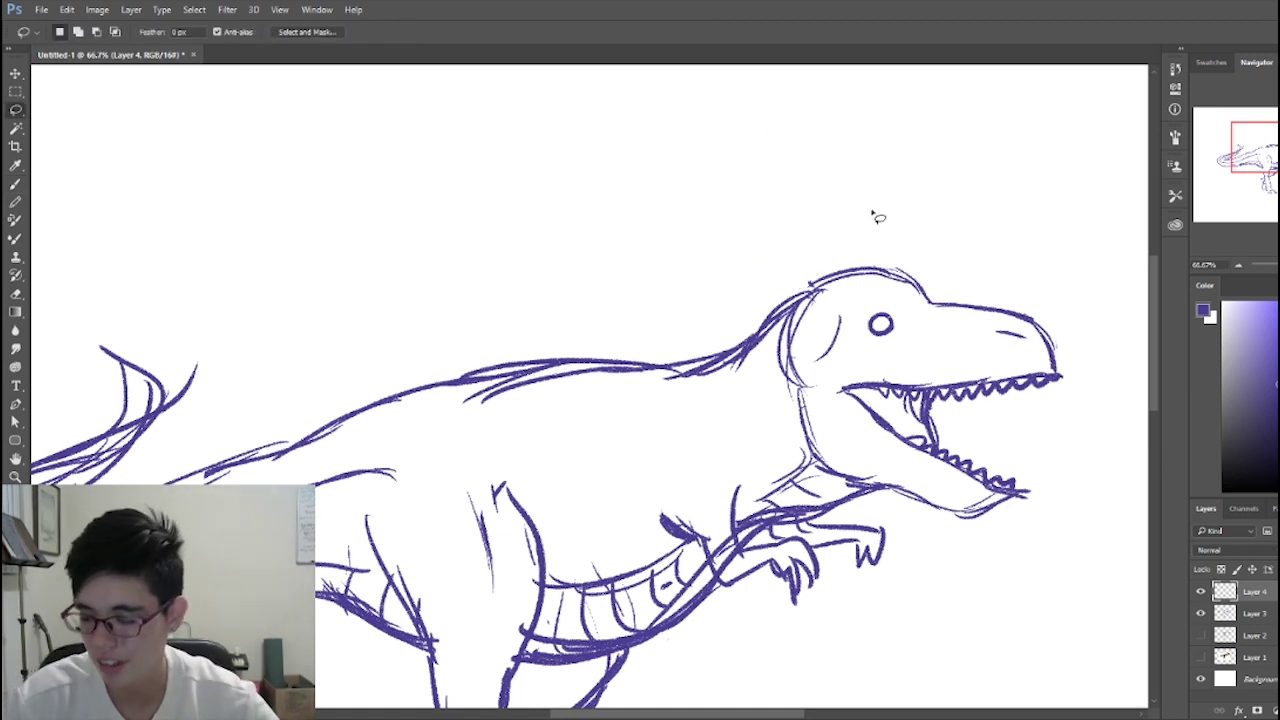
Step: Draw feather boundary lines from the brow to the mouth corner and down the jaw, plus a small brow tuft
key(b)
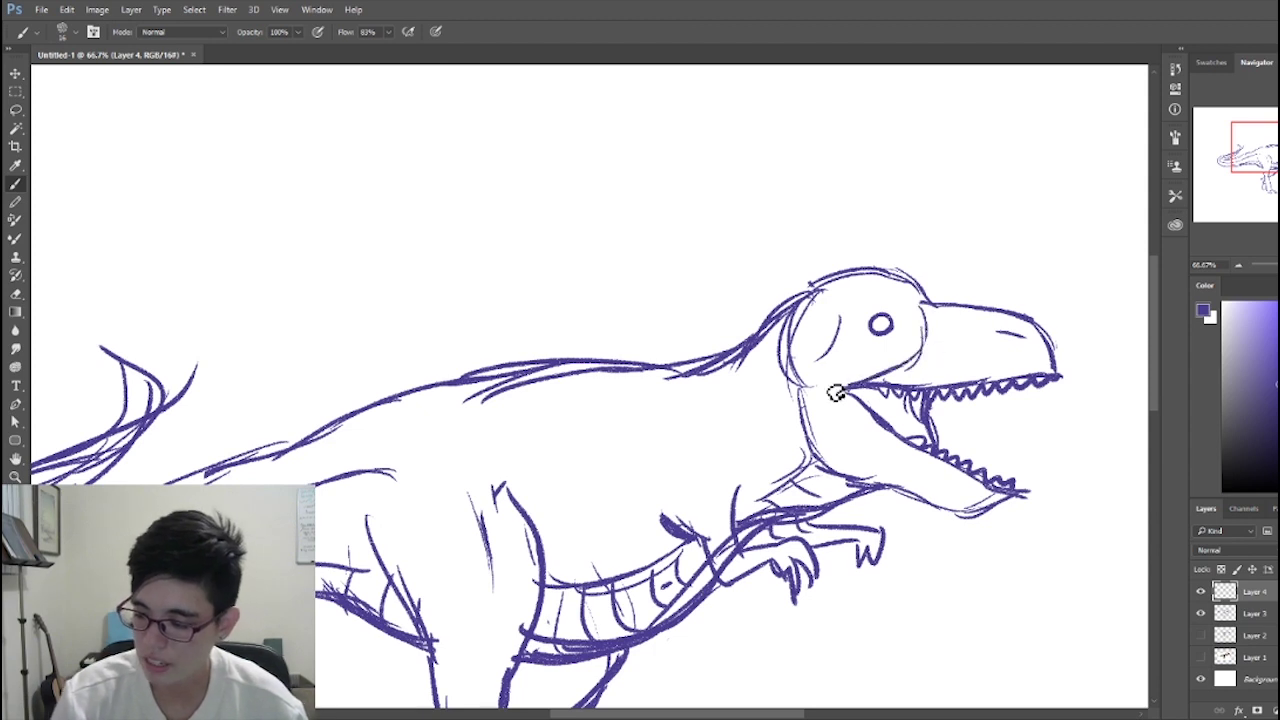
drag(849, 394, 890, 484)
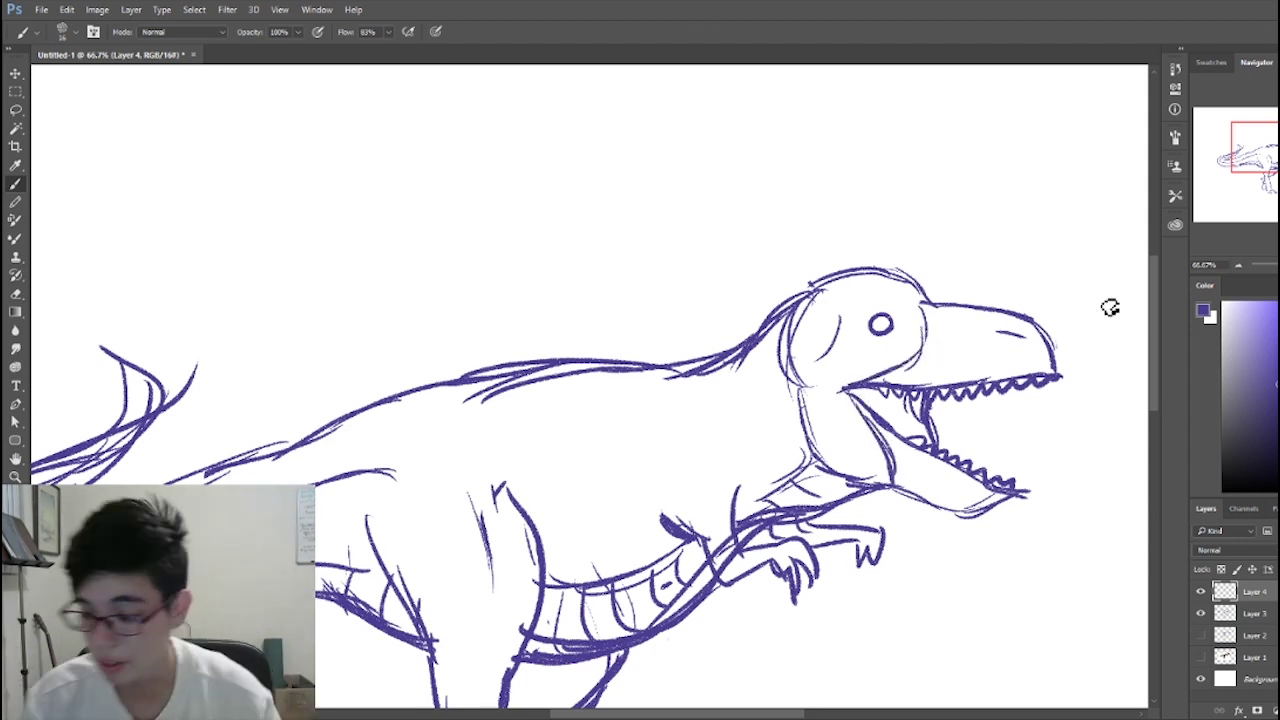
drag(940, 298, 905, 256)
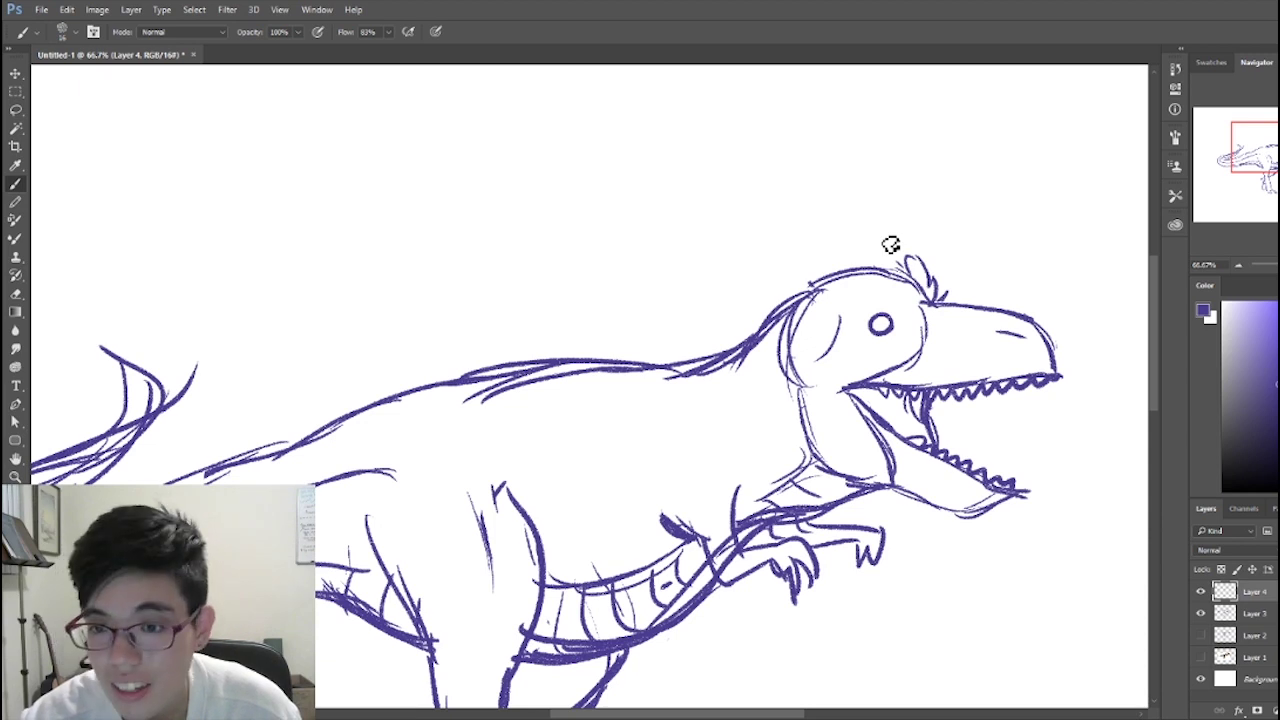
Step: Draw a crest of long feathers sweeping back from the forehead, with short tufts along the crown and nape
mouse_move(917, 273)
mouse_down()
mouse_move(861, 207)
mouse_move(823, 186)
mouse_up()
drag(898, 244, 799, 172)
mouse_move(784, 162)
mouse_down()
mouse_move(867, 263)
mouse_move(864, 273)
mouse_move(844, 245)
mouse_move(851, 268)
mouse_move(781, 296)
mouse_up()
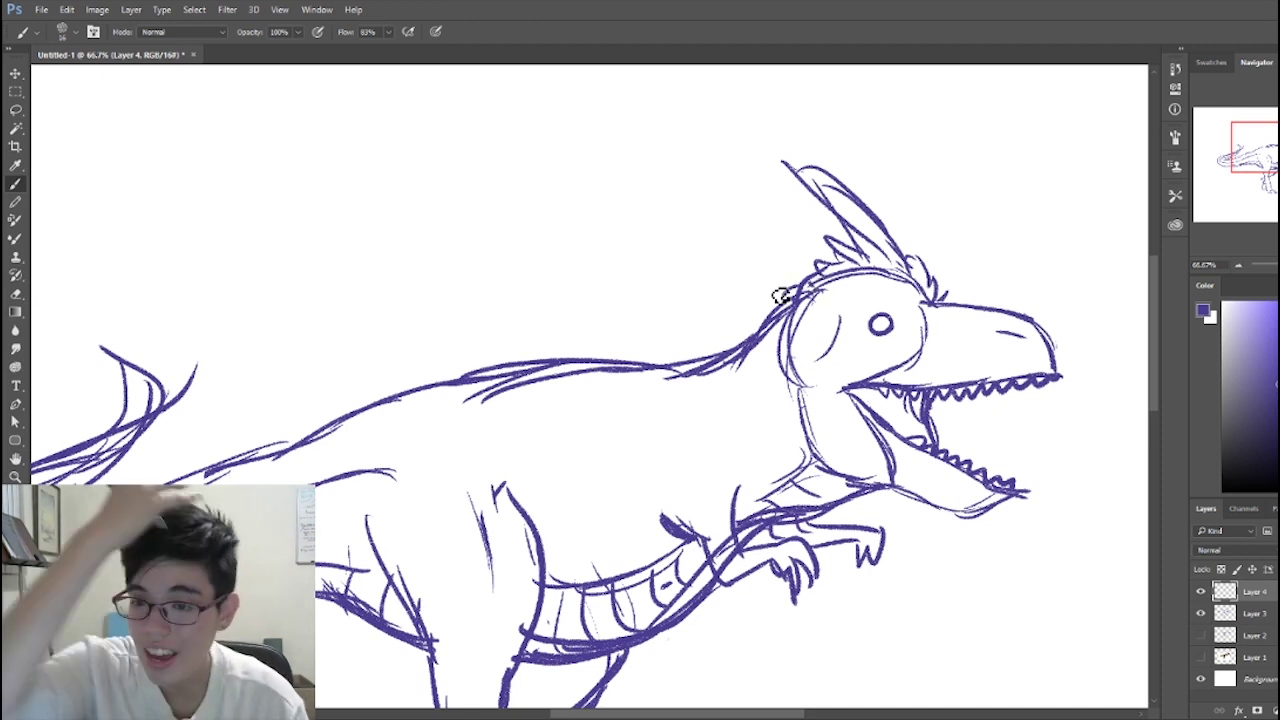
mouse_move(859, 258)
mouse_down()
mouse_move(769, 166)
mouse_move(900, 250)
mouse_up()
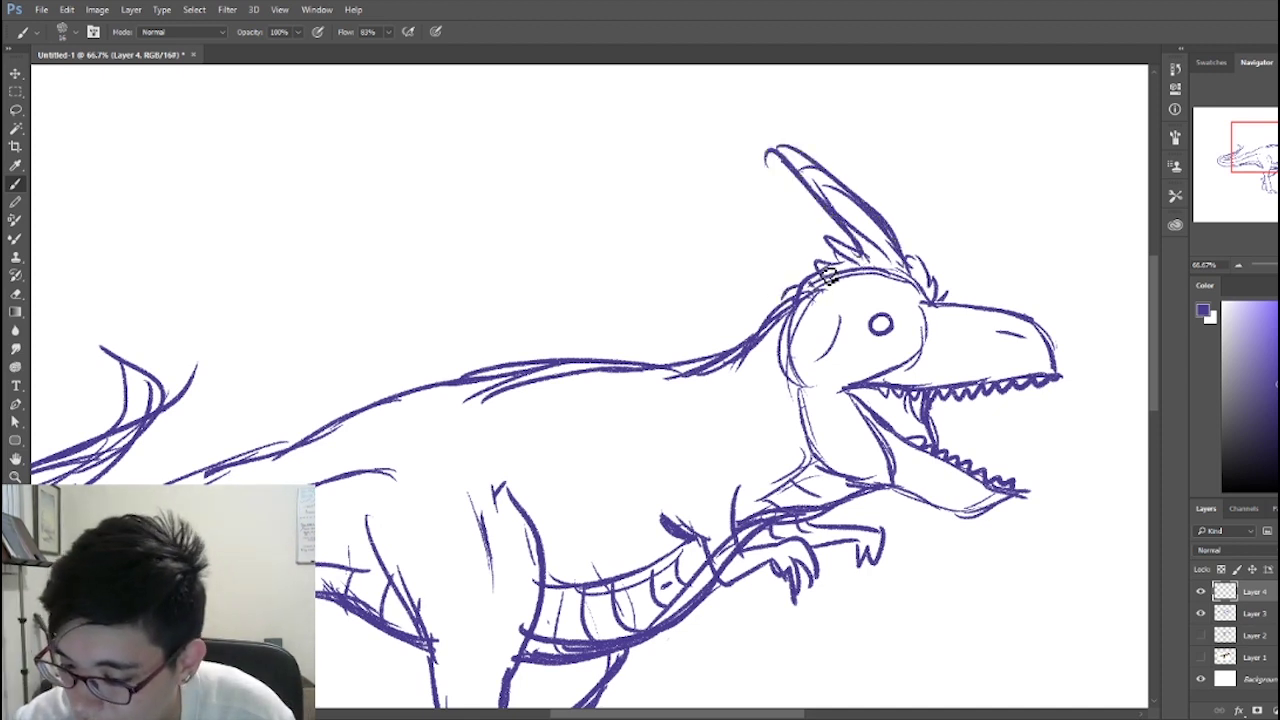
mouse_move(829, 275)
mouse_down()
mouse_move(773, 322)
mouse_move(812, 258)
mouse_move(760, 310)
mouse_move(770, 356)
mouse_up()
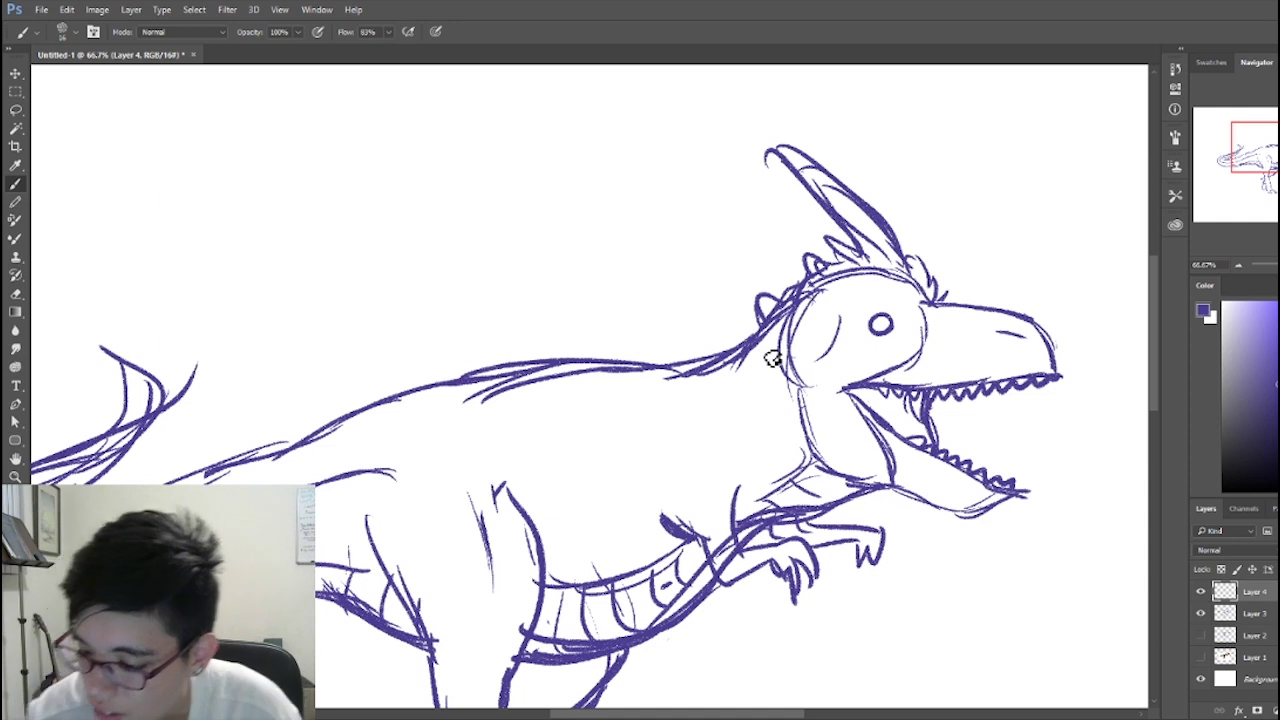
Step: Add rounded feathers along both small forearms and around their hands
key(ctrl+minus)
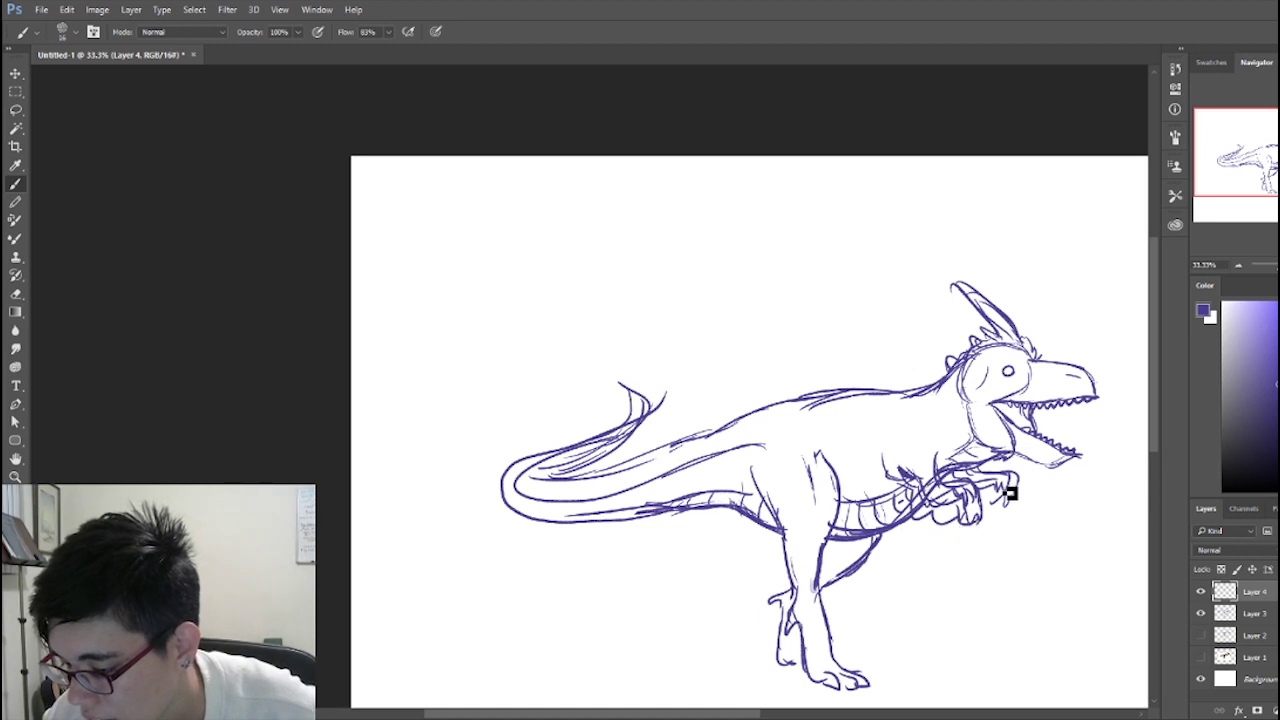
drag(993, 472, 1020, 501)
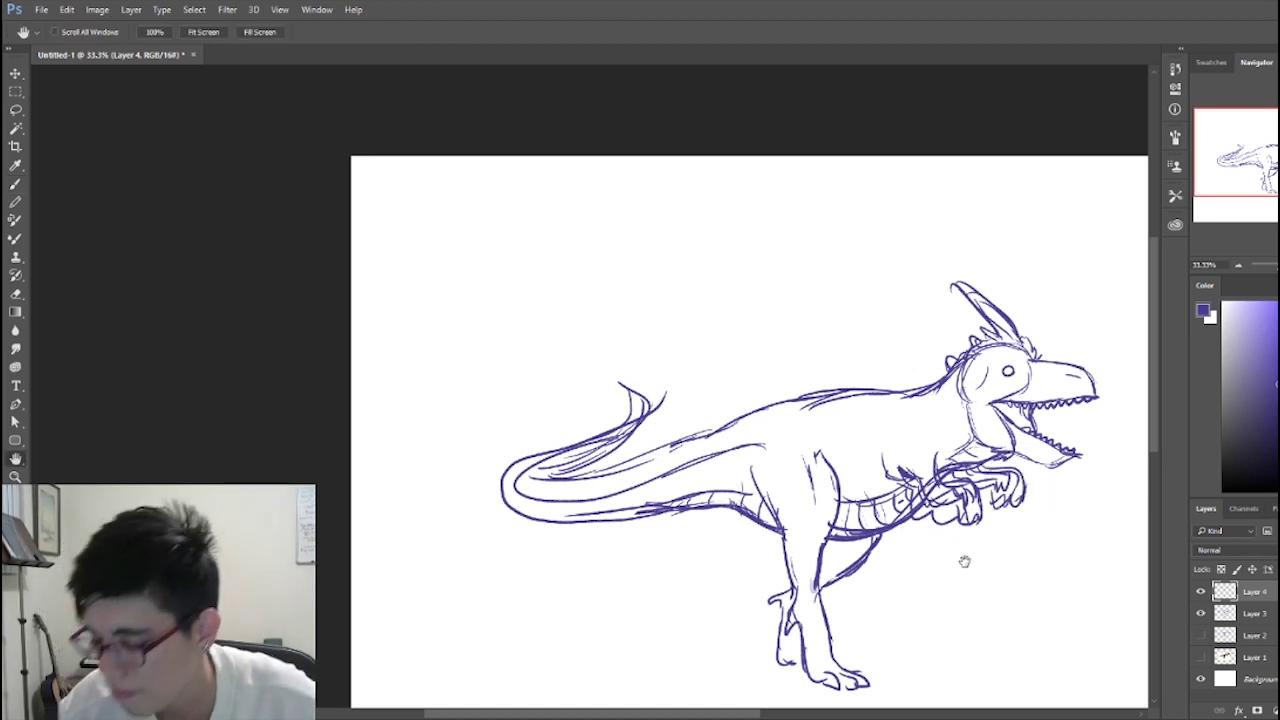
drag(975, 571, 957, 503)
mouse_move(965, 555)
mouse_down()
mouse_move(1052, 488)
mouse_move(920, 511)
mouse_up()
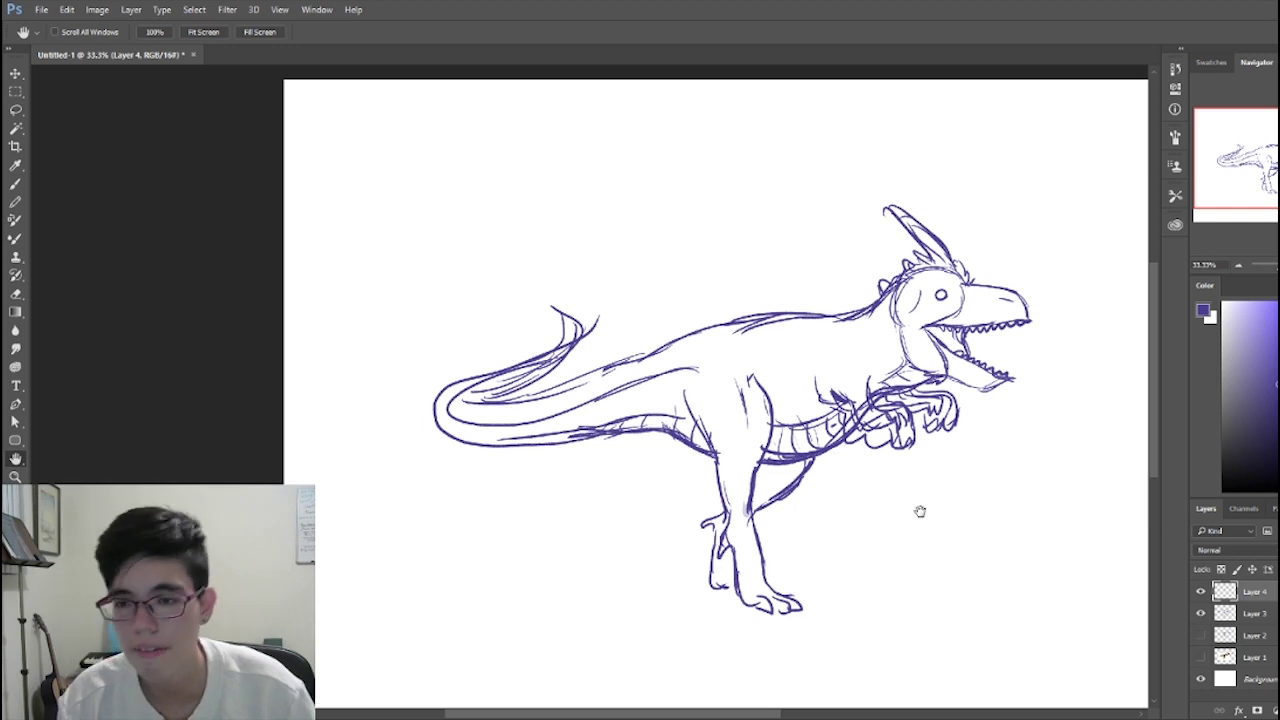
Step: Draw feather strokes along the flank beside the forearm and around the thigh and upper leg
key(b)
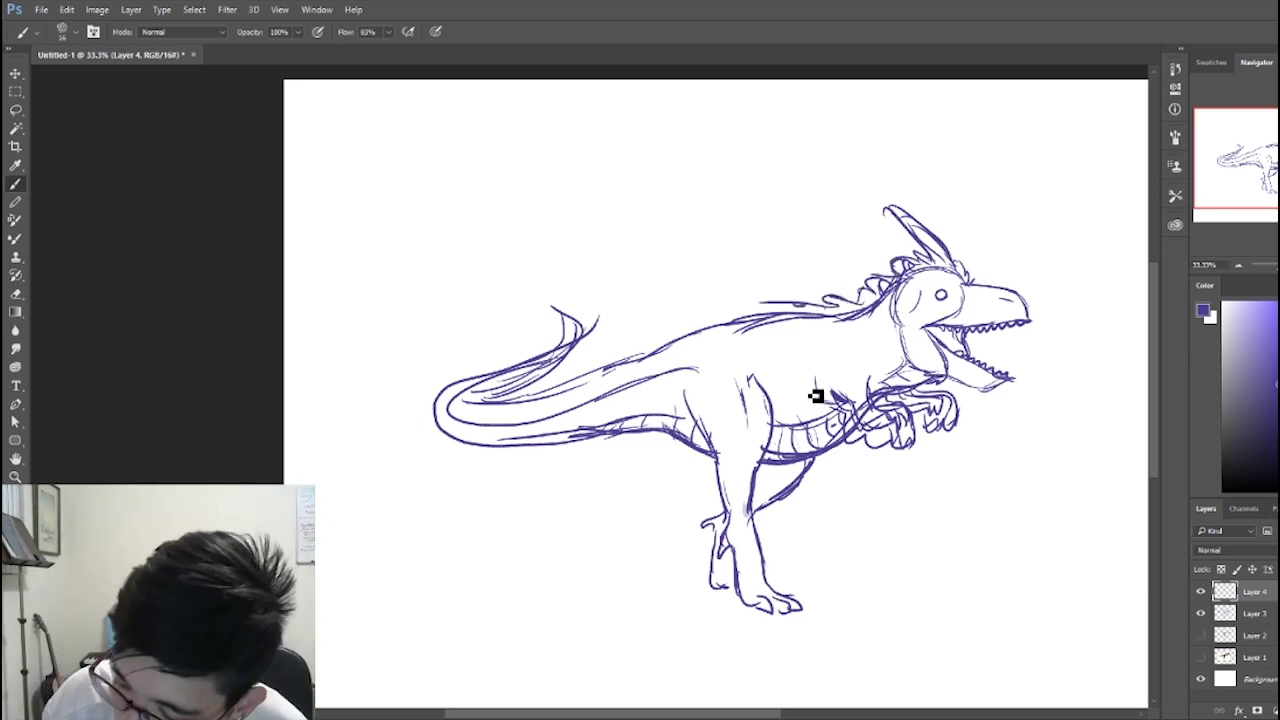
drag(808, 385, 805, 416)
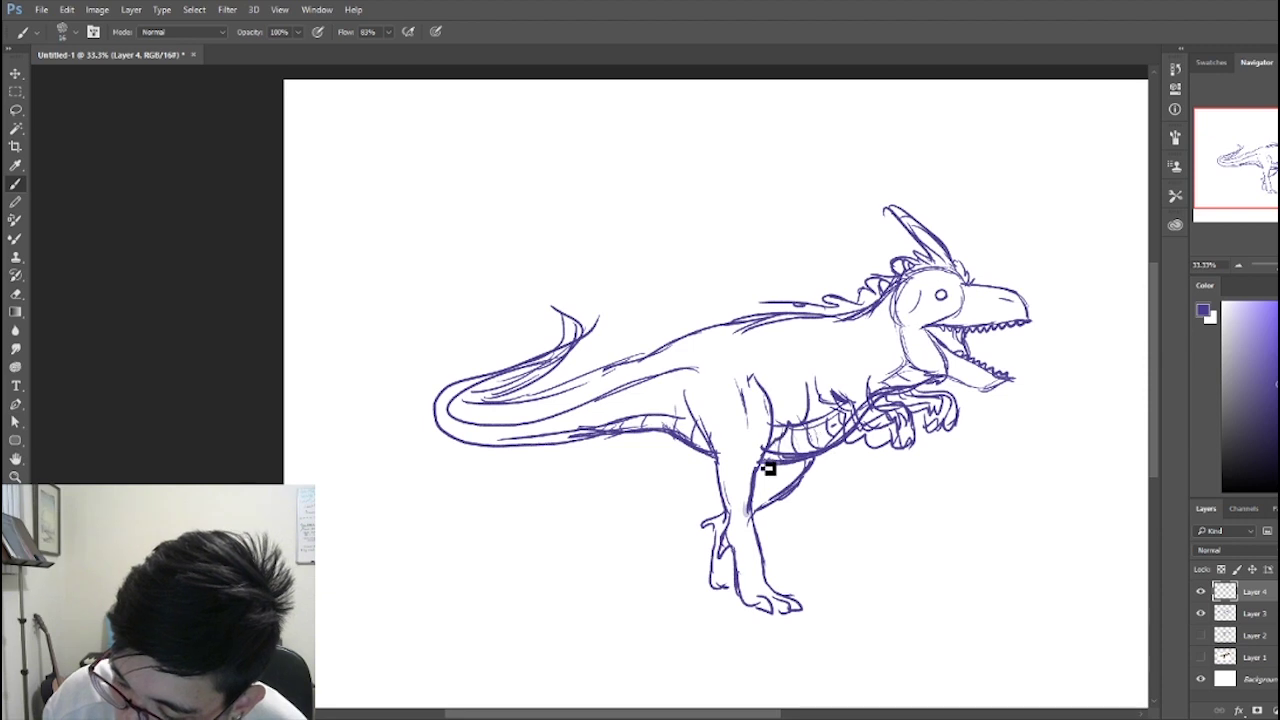
drag(742, 490, 754, 477)
drag(694, 432, 728, 505)
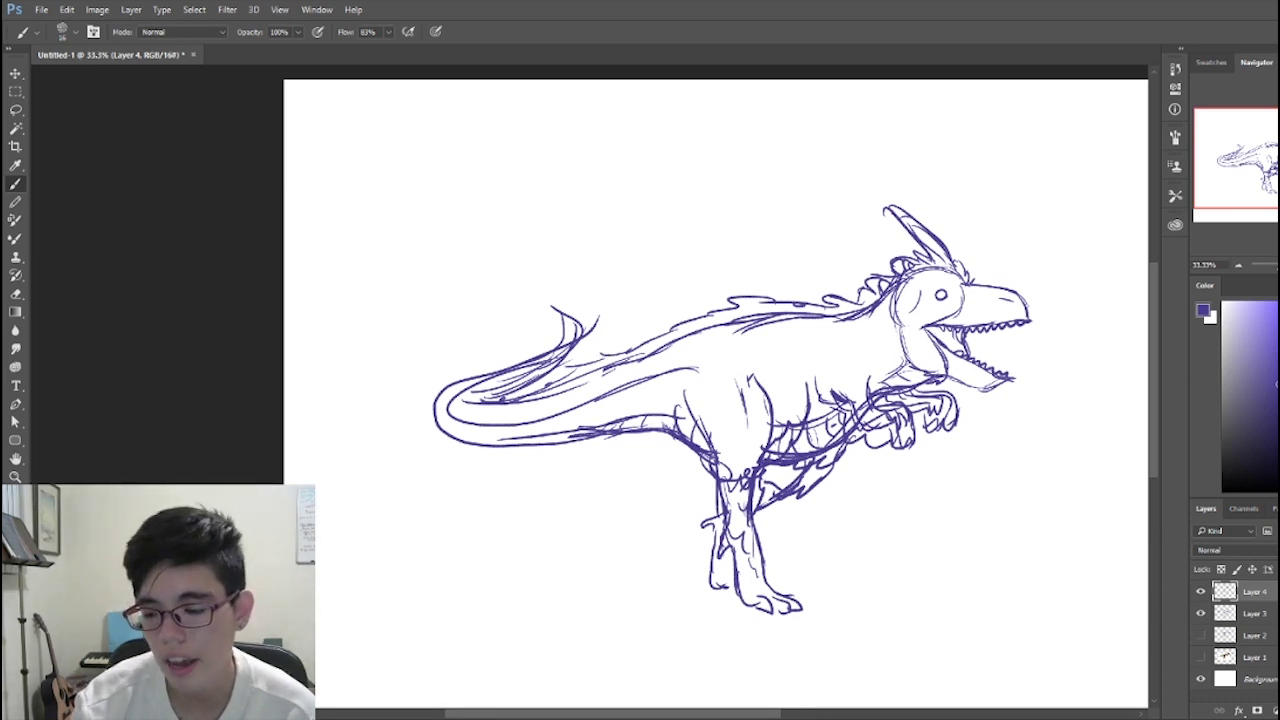
Step: Sketch a trial of long overlapping tail feathers in the empty space above the dinosaur's tail
mouse_move(415, 193)
mouse_down()
mouse_move(694, 204)
mouse_move(718, 177)
mouse_up()
mouse_move(520, 169)
mouse_down()
mouse_move(551, 192)
mouse_move(720, 142)
mouse_up()
mouse_move(560, 214)
mouse_down()
mouse_move(757, 180)
mouse_move(577, 240)
mouse_move(503, 249)
mouse_move(397, 232)
mouse_up()
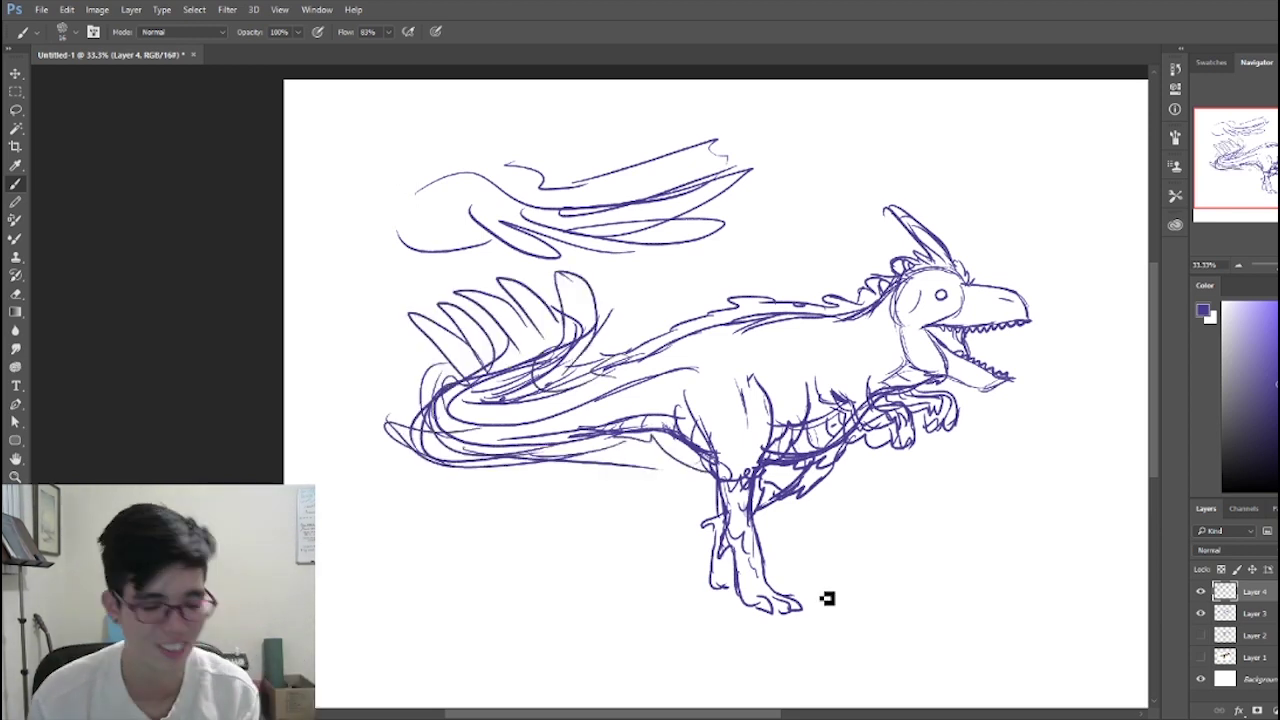
Step: Delete the loose trial feathers sketched above the tail and clear the selection
key(l)
mouse_move(697, 258)
mouse_down()
mouse_move(548, 283)
mouse_move(609, 103)
mouse_move(800, 252)
mouse_up()
key(Delete)
key(ctrl+d)
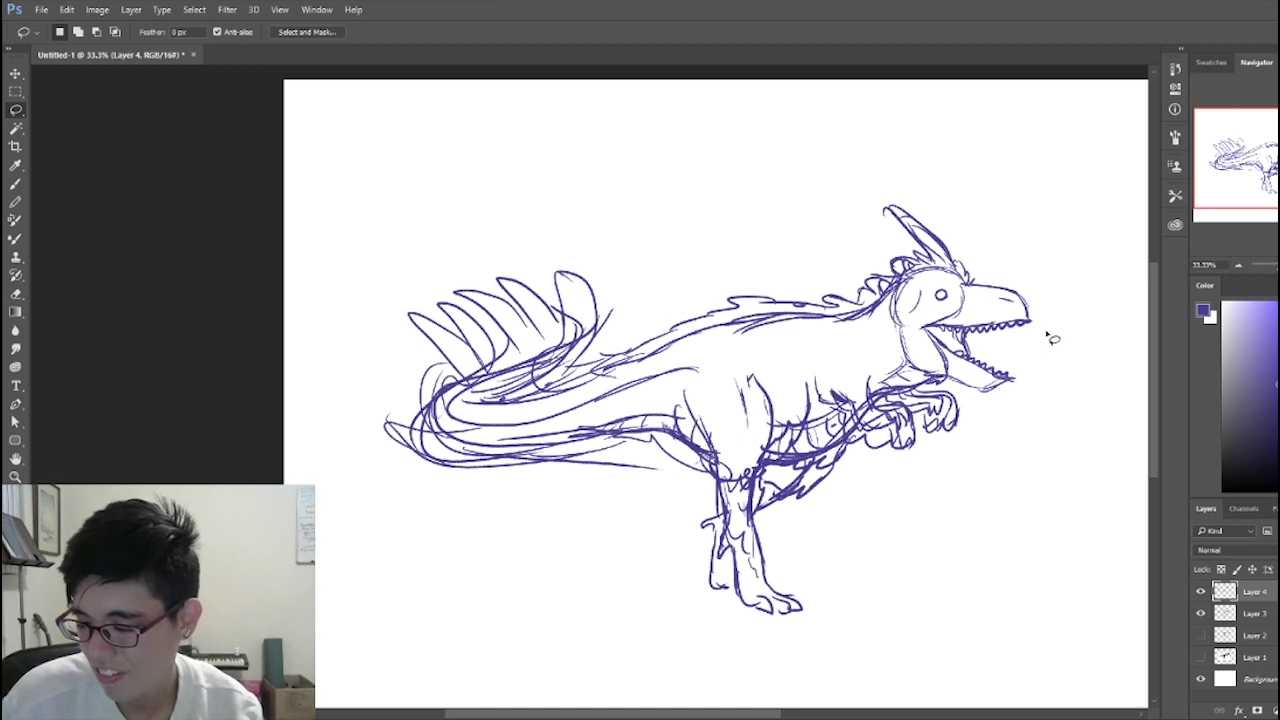
Step: Draw a scalloped feather ruff behind the jaw, thicken the brow tuft and fill in the eye
key(b)
mouse_move(875, 292)
mouse_down()
mouse_move(880, 337)
mouse_move(914, 363)
mouse_up()
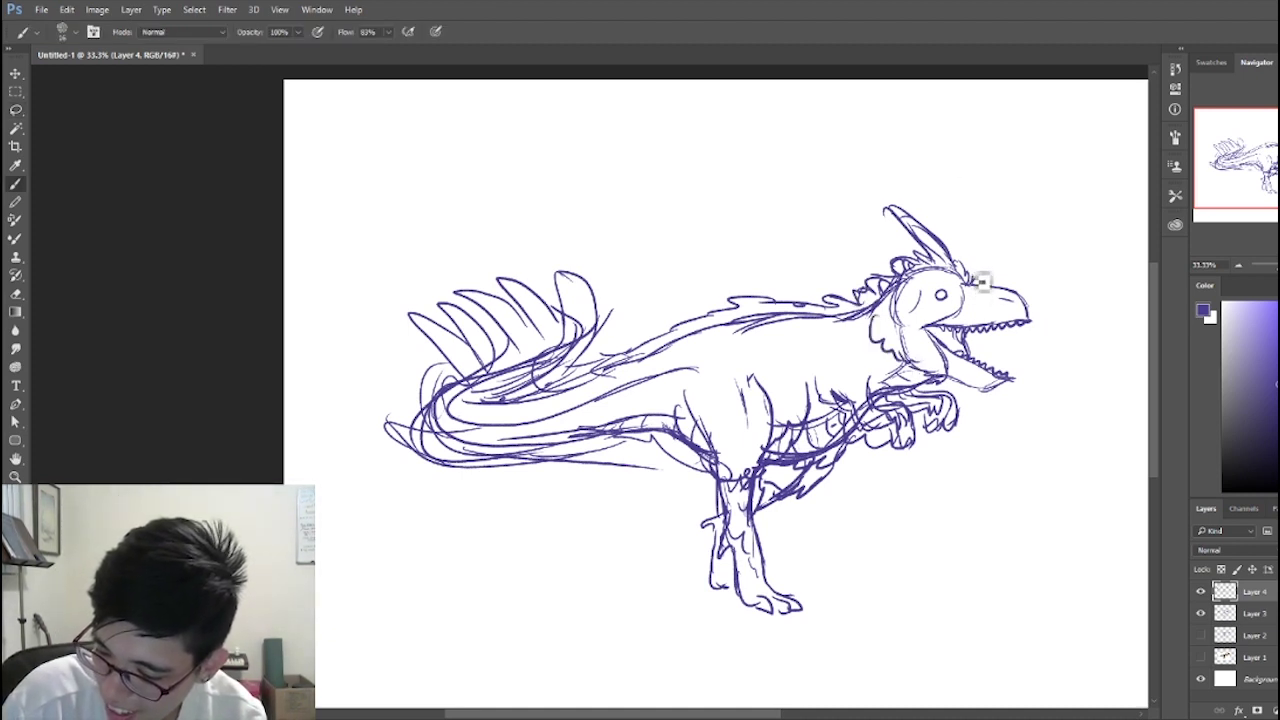
drag(972, 280, 964, 264)
click(941, 295)
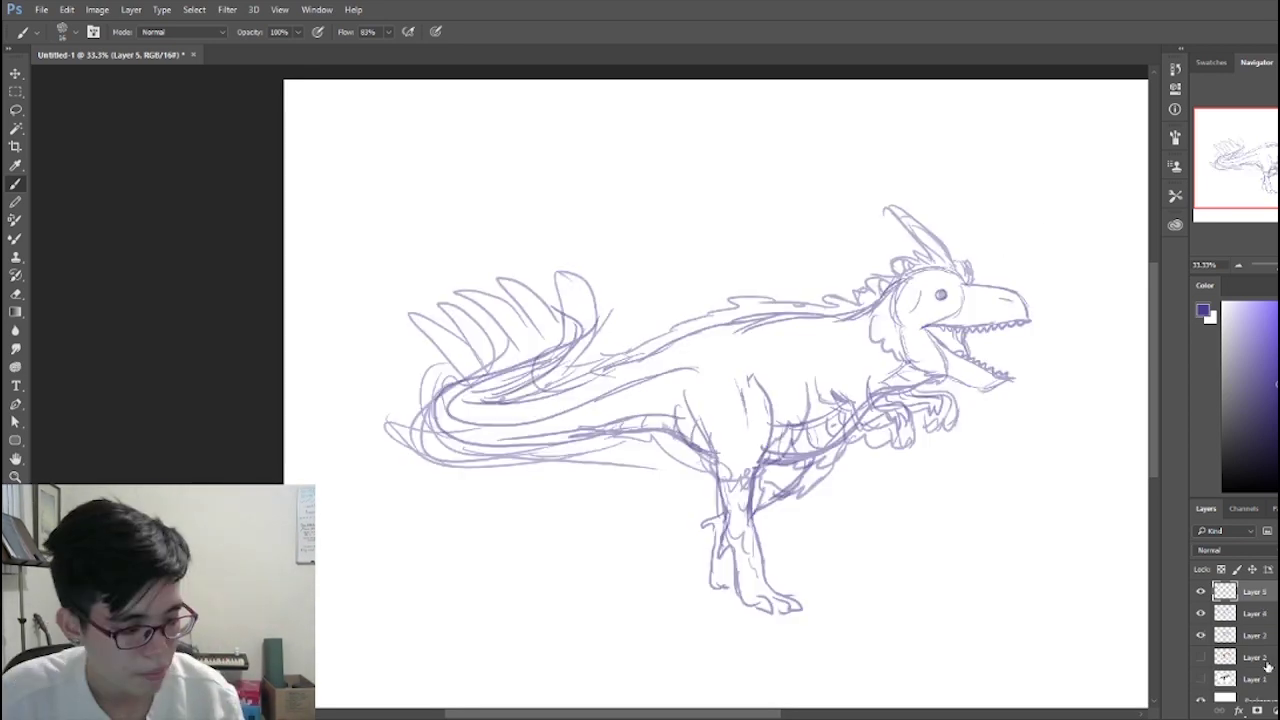
Step: On Layer 5, redraw the head over the faded sketch with crest feathers, an oval cheek patch, a solid eye and a beak
key(z)
click(854, 411)
click(854, 411)
key(space)
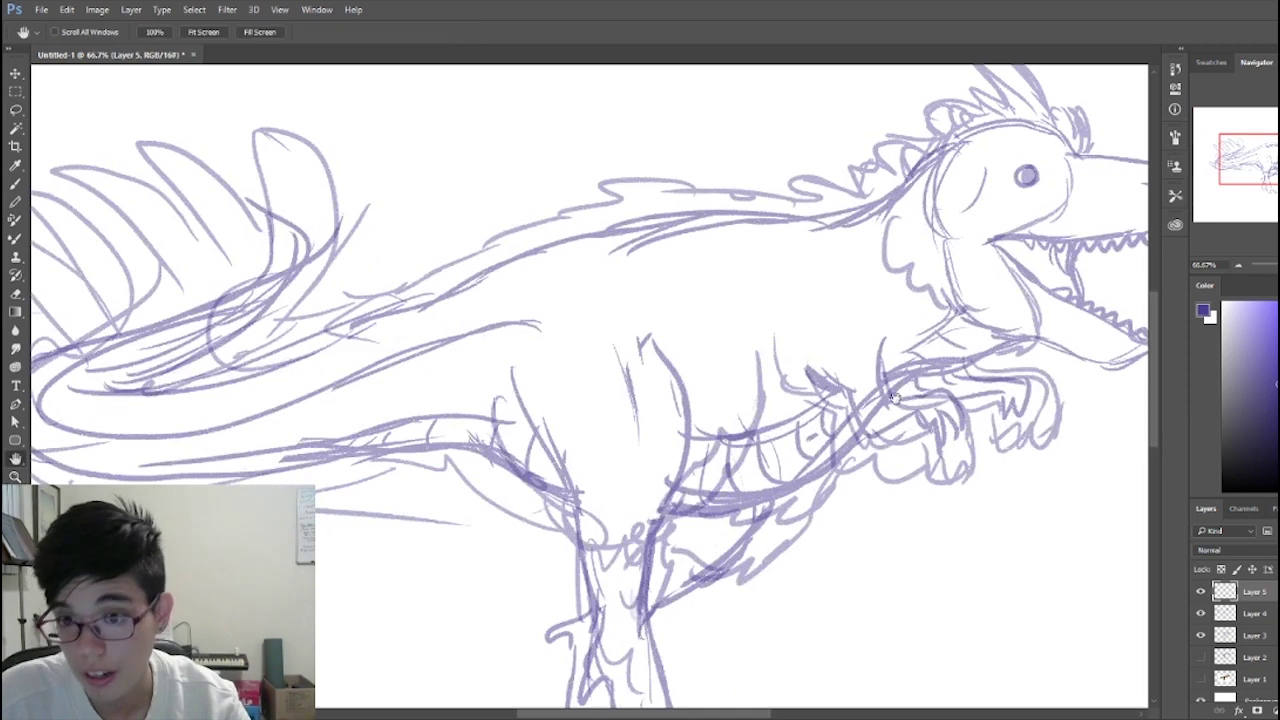
mouse_move(1126, 256)
mouse_down()
mouse_move(923, 296)
mouse_move(760, 387)
mouse_move(752, 494)
mouse_move(844, 460)
mouse_up()
key(b)
key(ctrl+z)
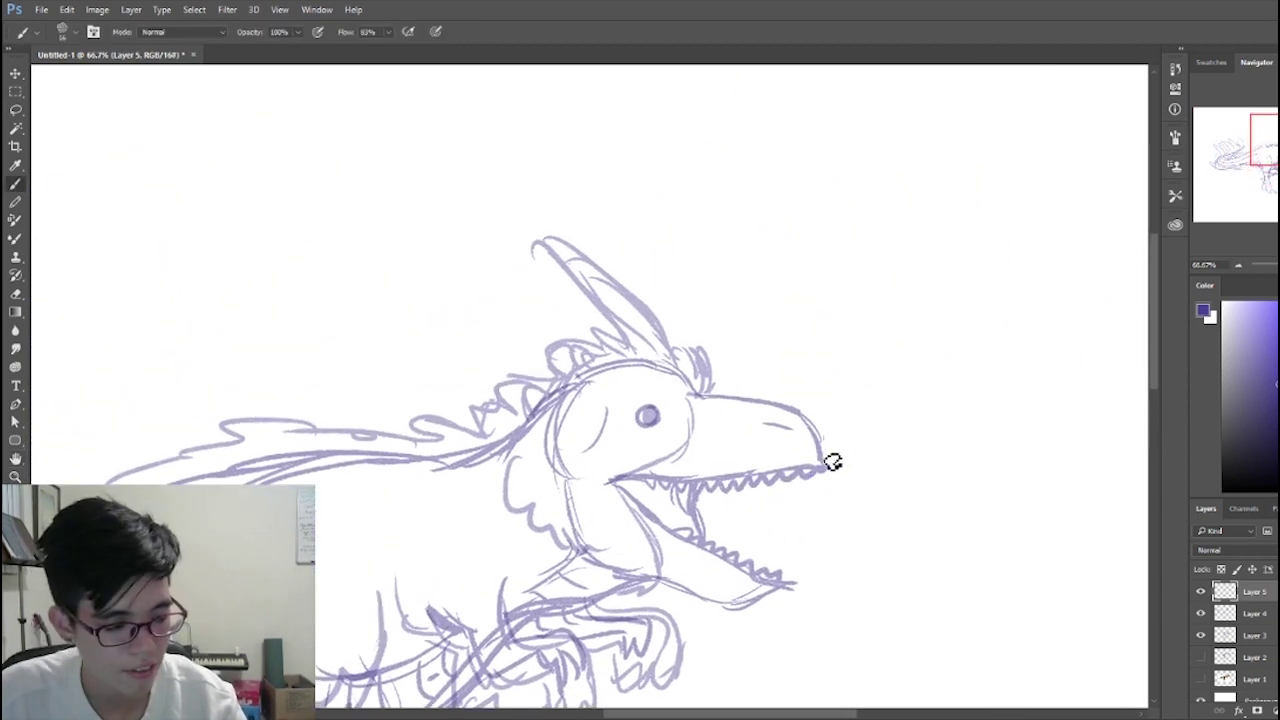
key(z)
alt+click(826, 445)
alt+click(824, 435)
click(806, 493)
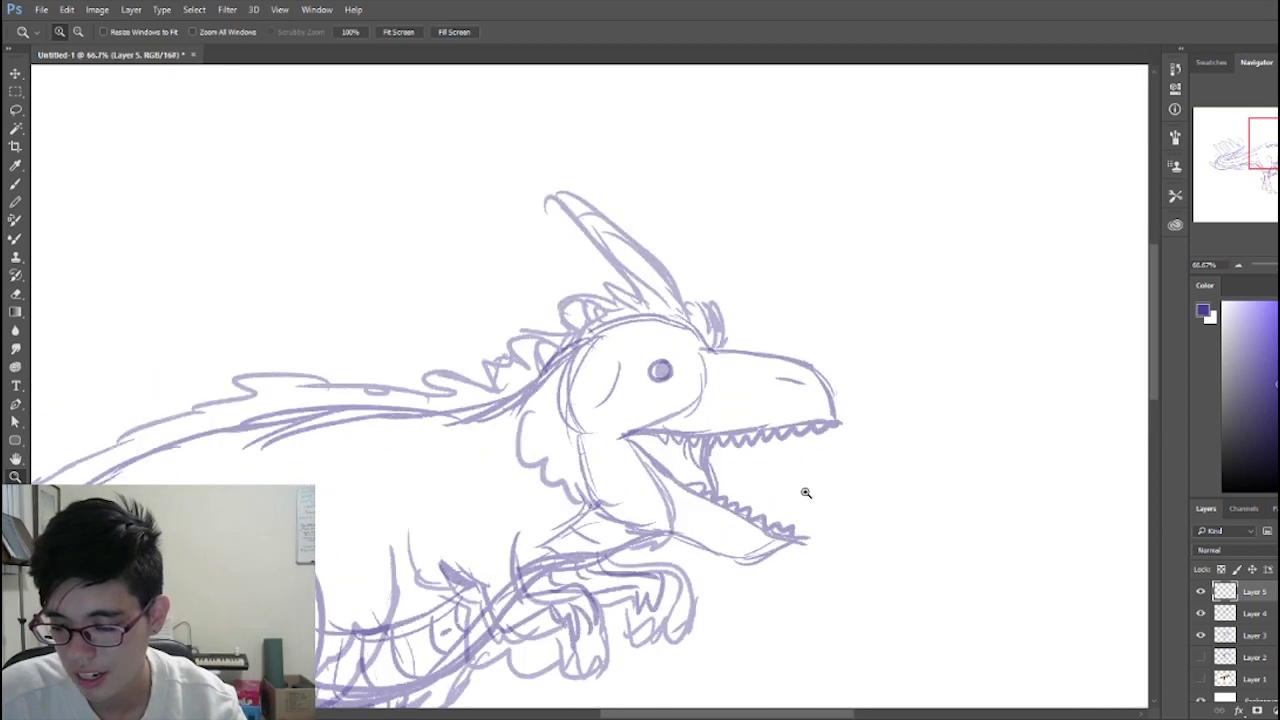
key(space)
drag(761, 489, 902, 477)
key(b)
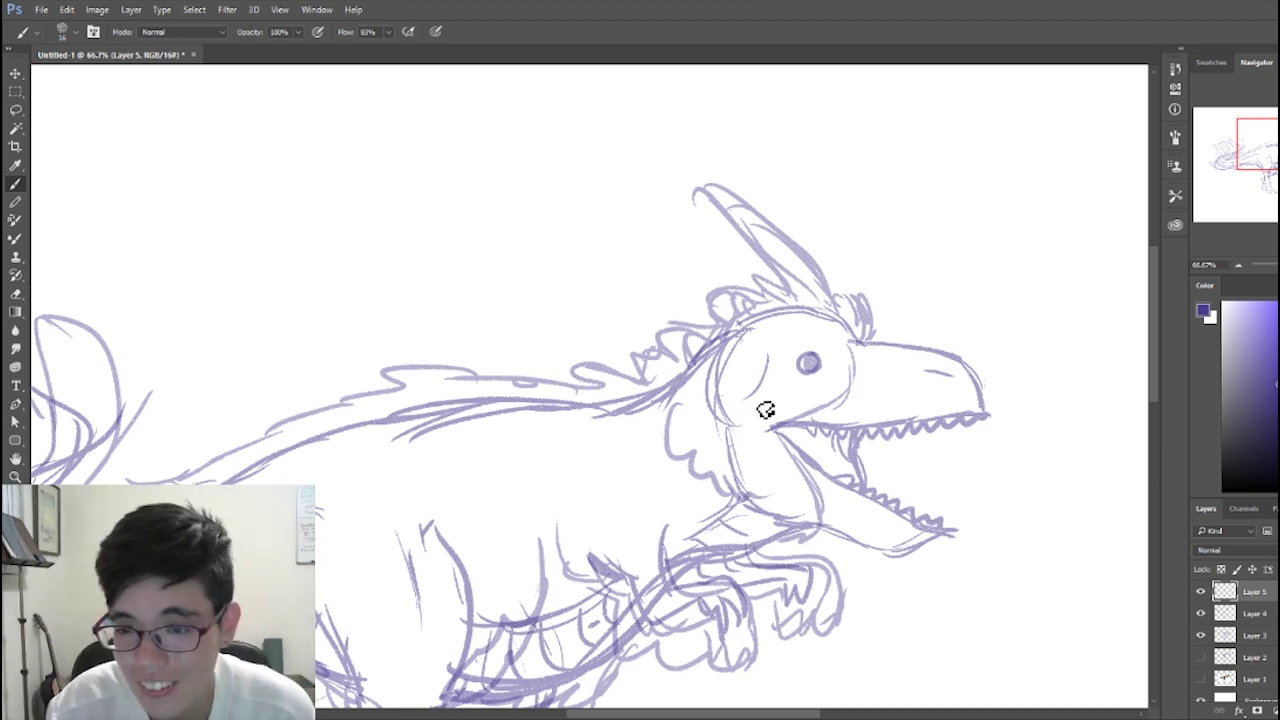
mouse_move(712, 427)
mouse_down()
mouse_move(769, 396)
mouse_move(770, 419)
mouse_move(716, 400)
mouse_up()
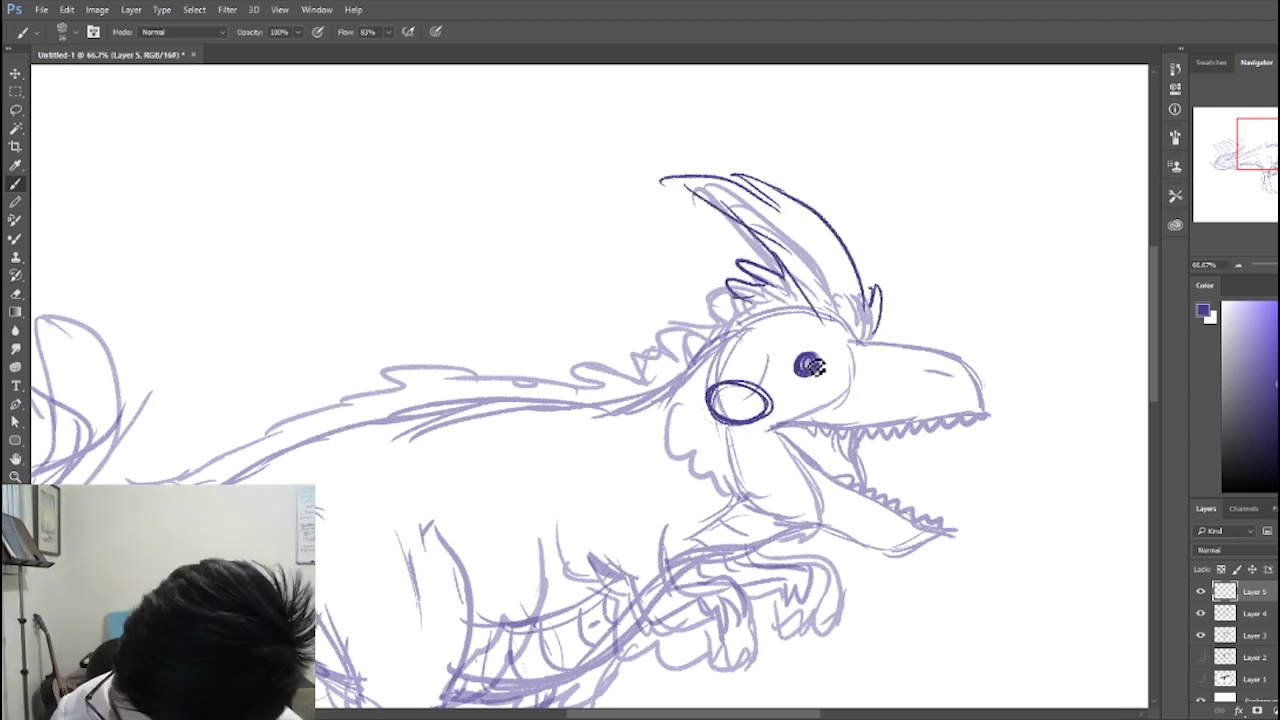
drag(814, 366, 805, 364)
mouse_move(886, 341)
mouse_down()
mouse_move(849, 353)
mouse_move(851, 400)
mouse_up()
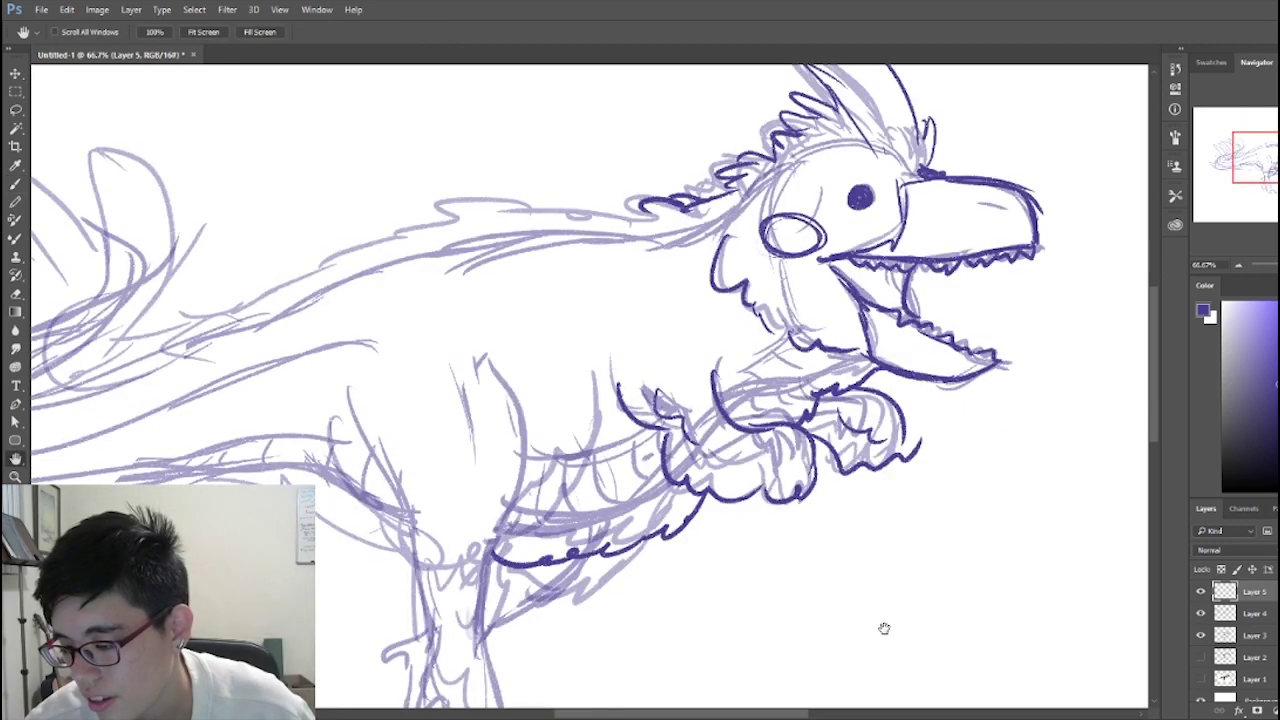
Step: Delete the feathered forearm outlines below the chest on Layer 5
drag(883, 626, 899, 560)
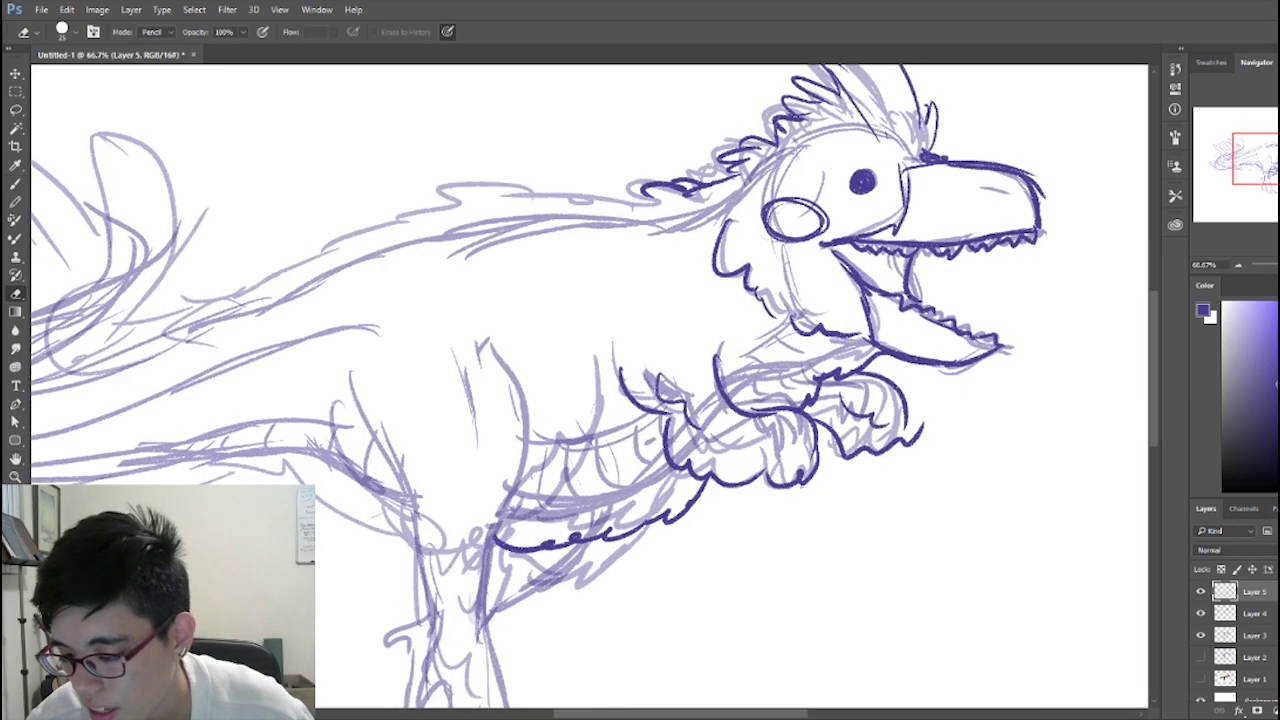
key(l)
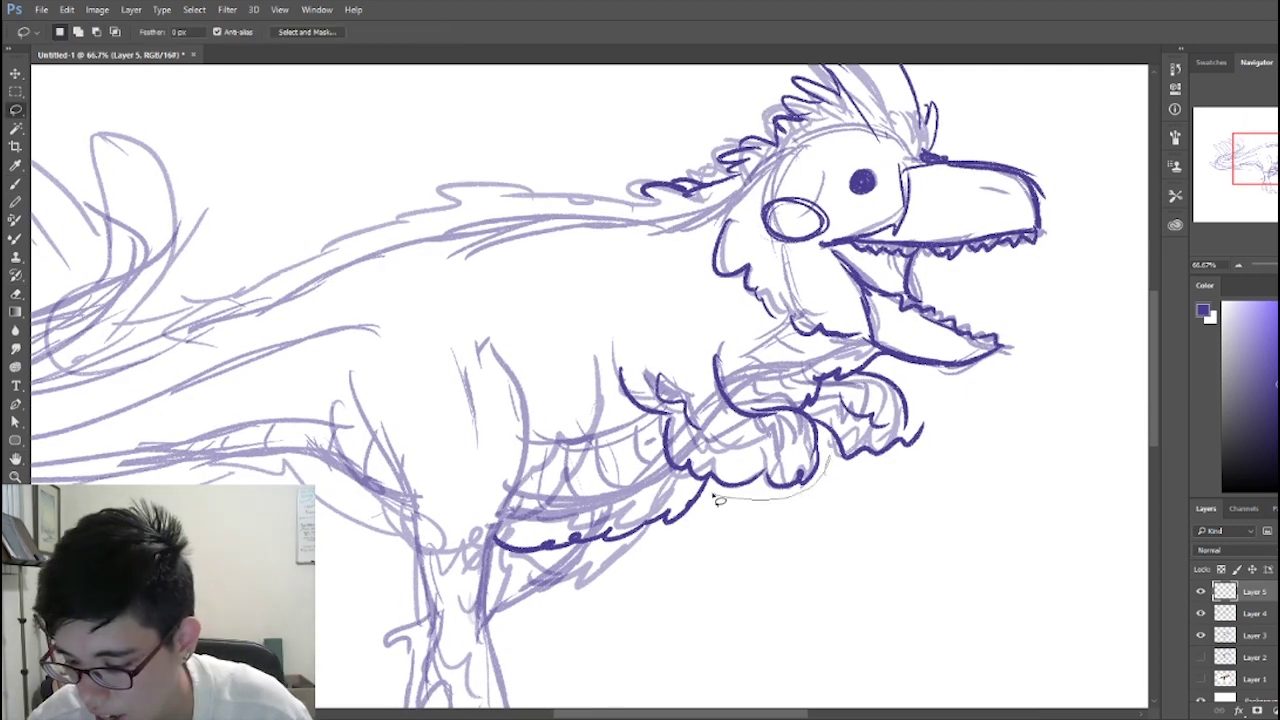
mouse_move(713, 495)
mouse_down()
mouse_move(612, 396)
mouse_move(735, 337)
mouse_move(830, 468)
mouse_up()
key(Delete)
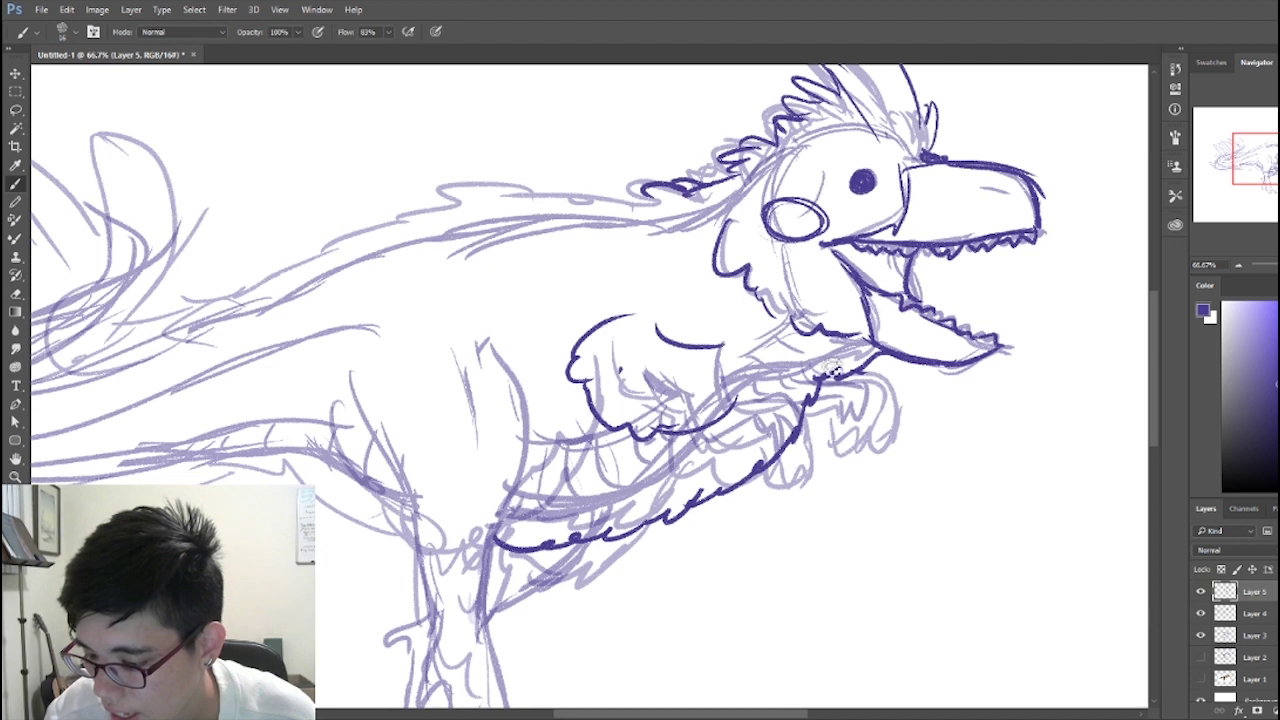
Step: Draw ragged feathers down the chest edge and a small folded wing with inner feather lines on the side
drag(833, 372, 817, 423)
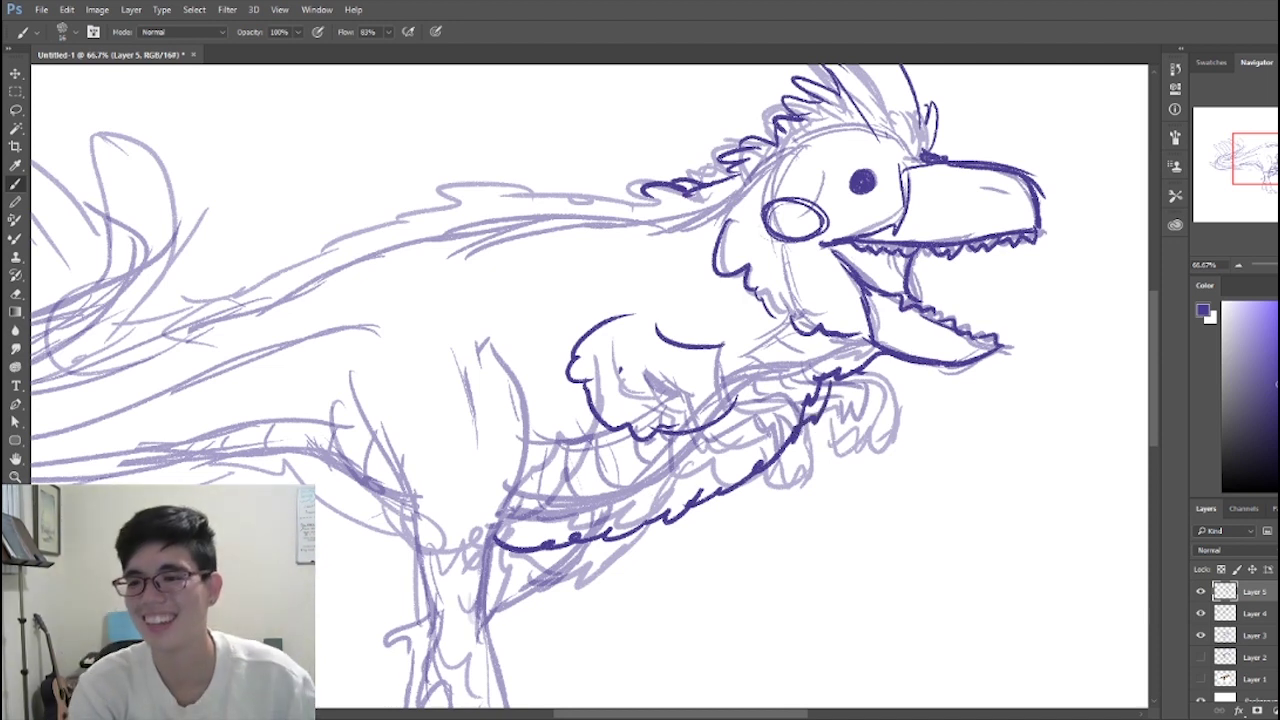
drag(622, 372, 722, 394)
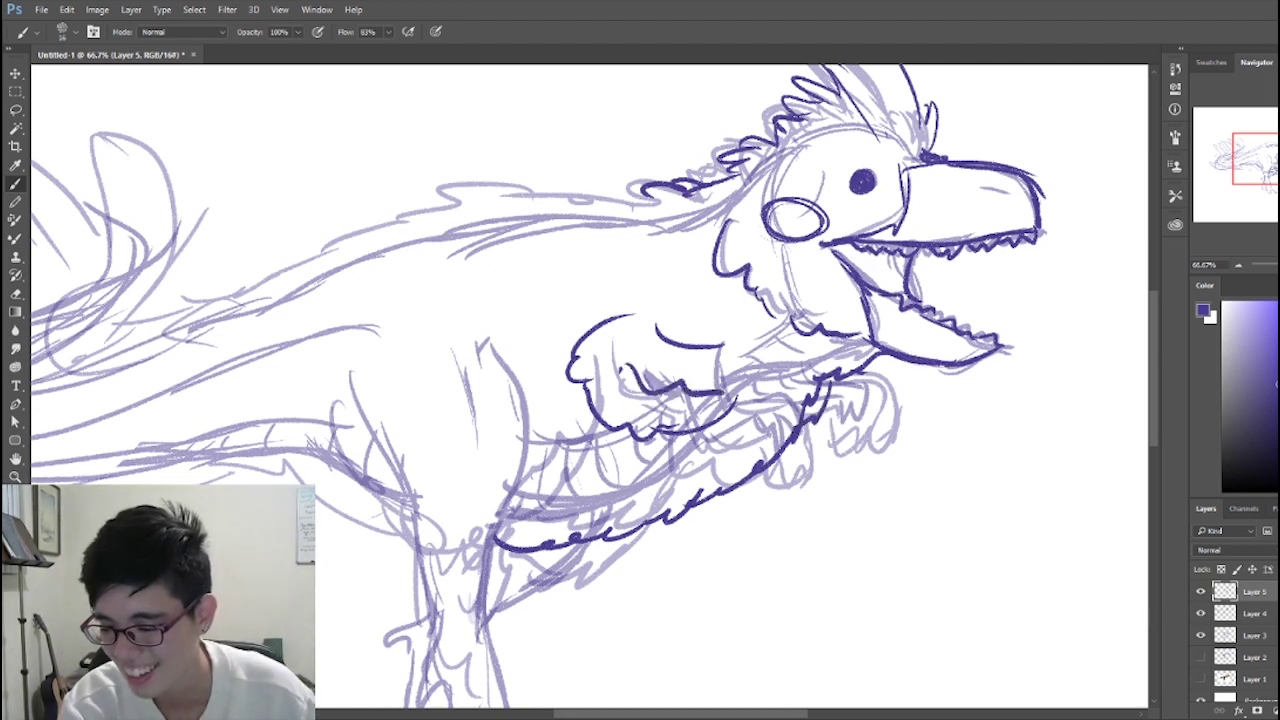
mouse_move(670, 338)
mouse_down()
mouse_move(650, 310)
mouse_move(575, 345)
mouse_up()
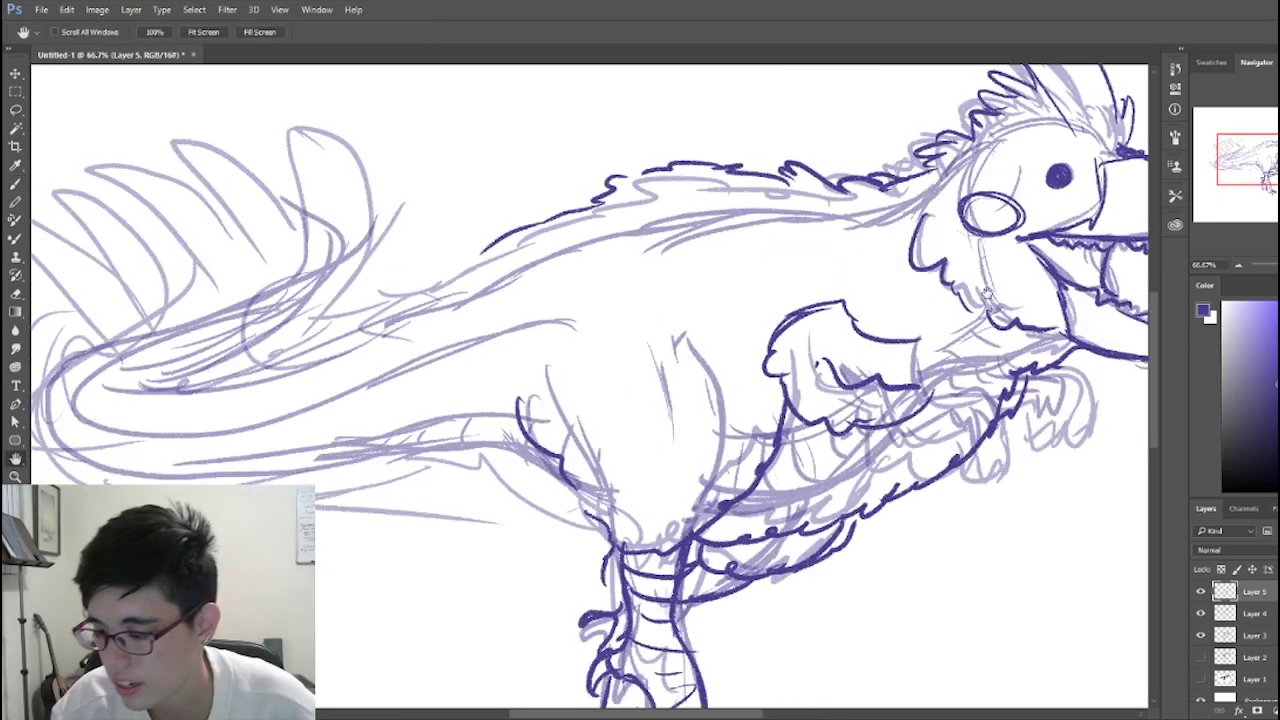
mouse_move(968, 405)
mouse_down()
mouse_move(997, 526)
mouse_move(1045, 416)
mouse_up()
key(space)
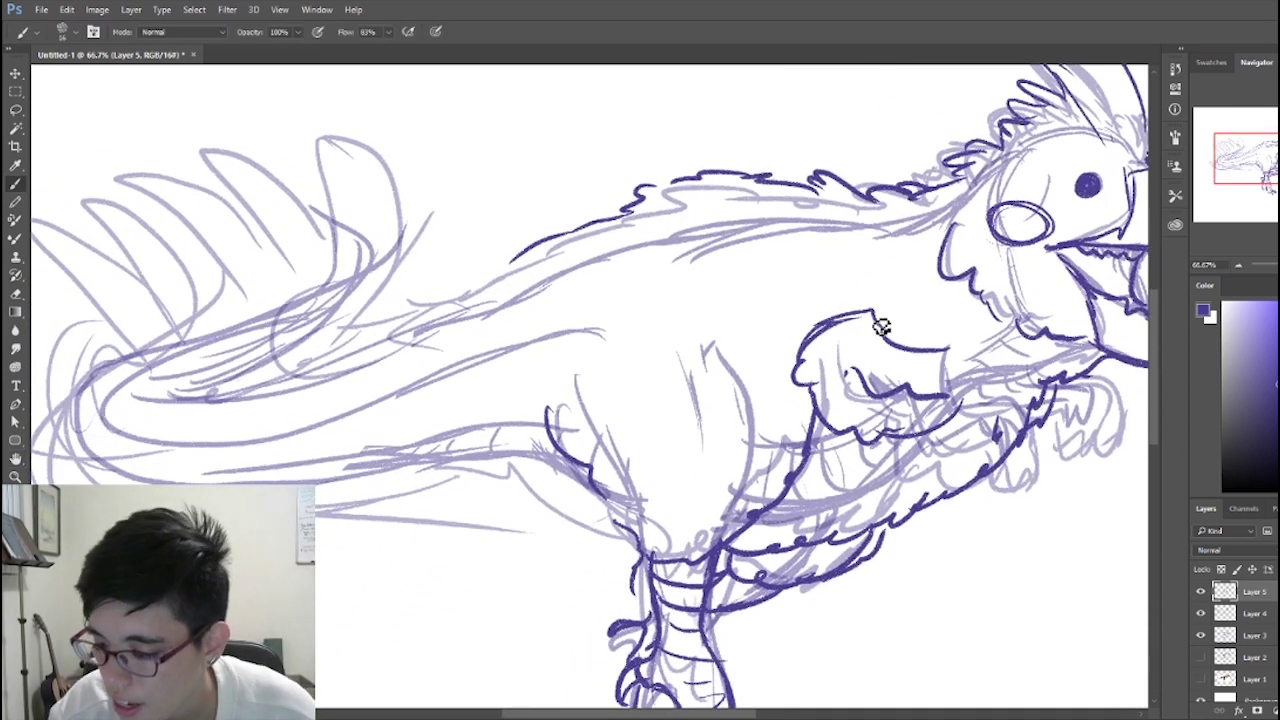
drag(846, 312, 928, 351)
Step: Delete the redrawn tail with its fan of large feathers from Layer 5, back to the hips
key(space)
drag(898, 476, 951, 495)
key(ctrl+minus)
key(ctrl+minus)
key(b)
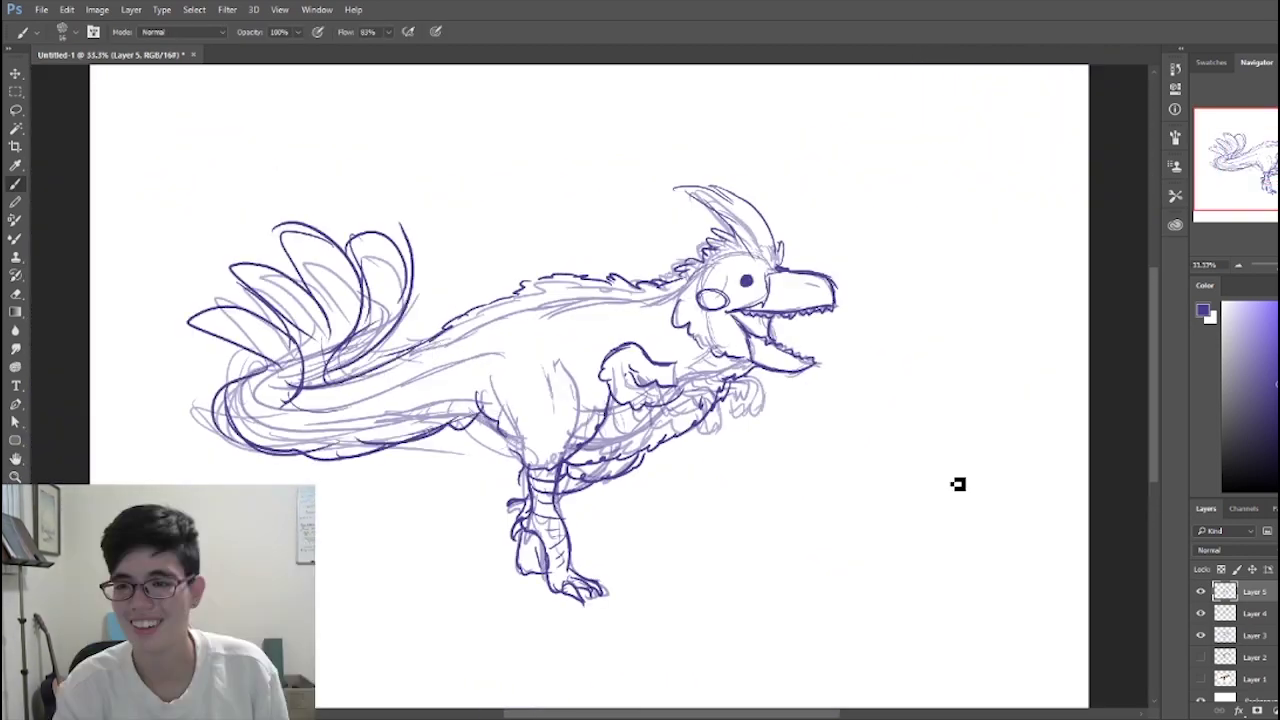
key(l)
mouse_move(429, 451)
mouse_down()
mouse_move(449, 263)
mouse_move(466, 514)
mouse_up()
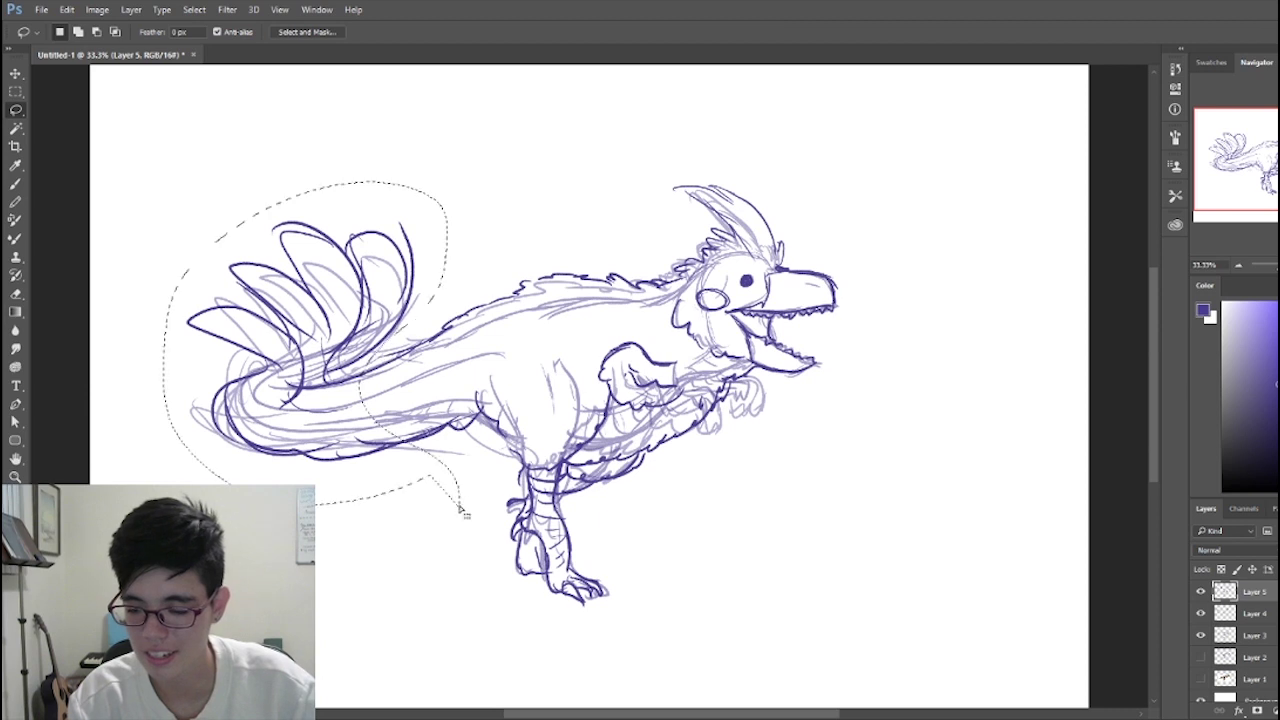
key(ctrl+d)
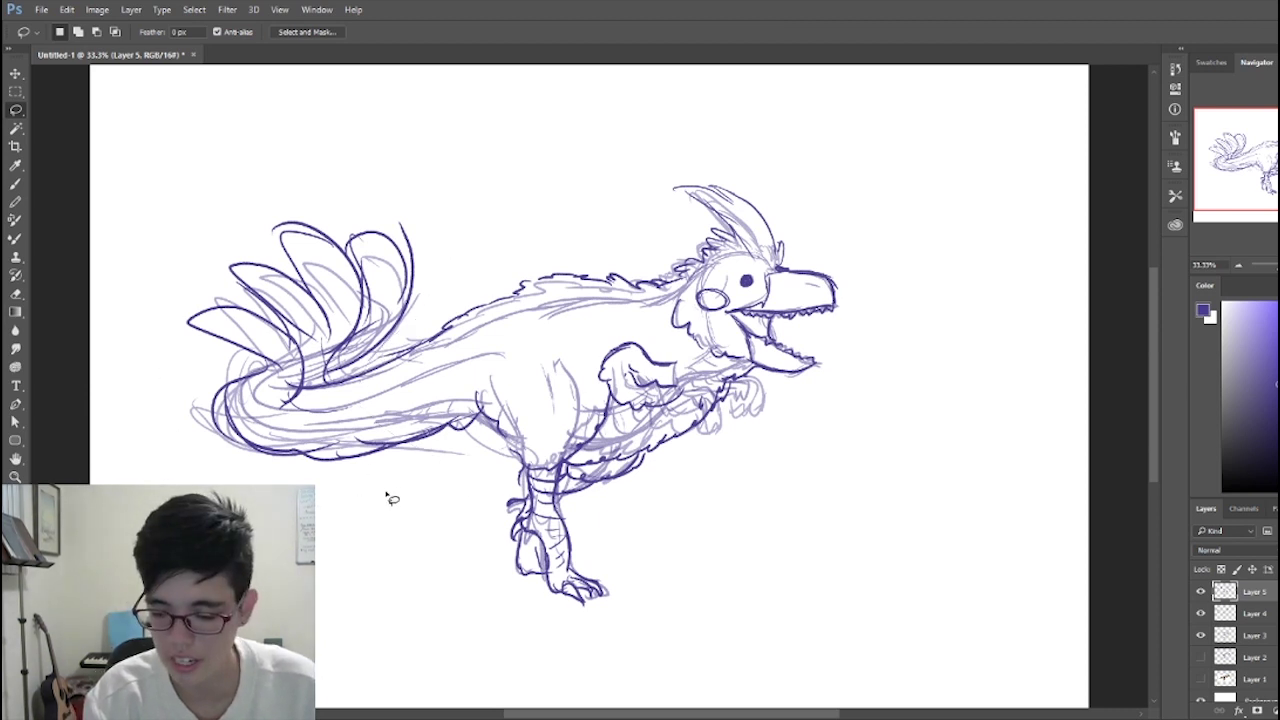
mouse_move(386, 497)
mouse_down()
mouse_move(183, 263)
mouse_move(422, 410)
mouse_move(437, 517)
mouse_up()
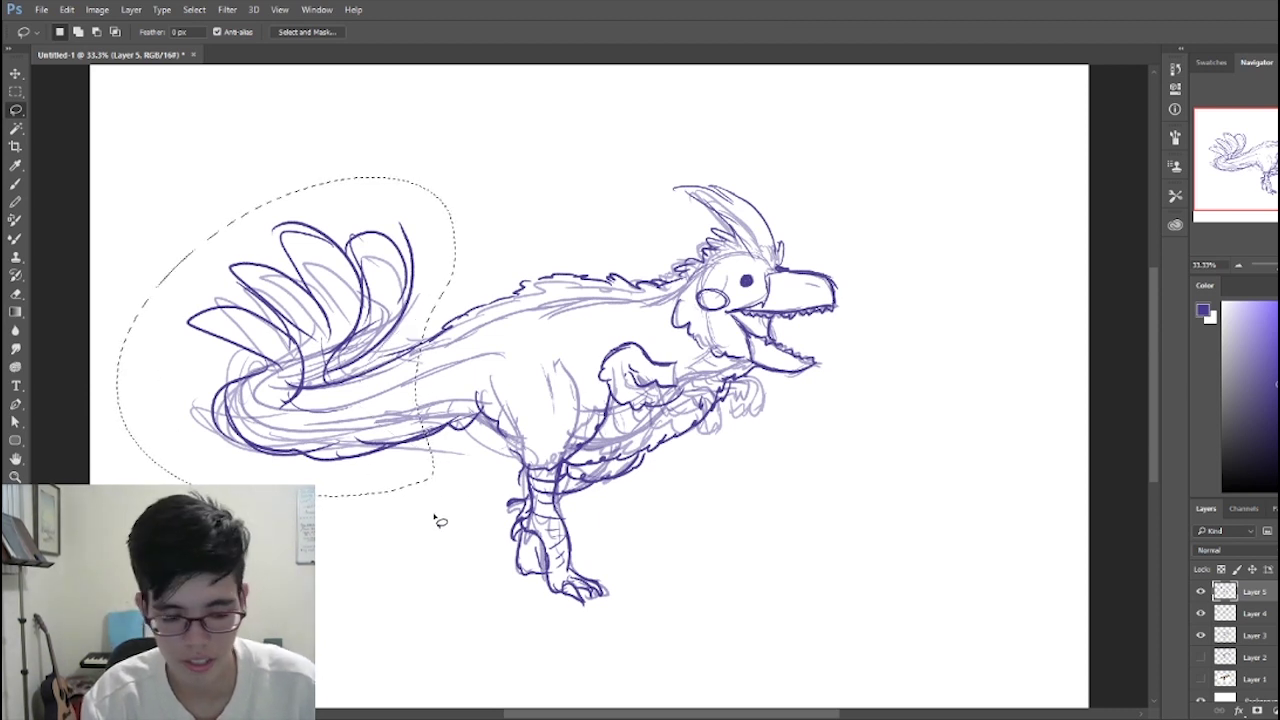
key(Delete)
key(ctrl+d)
Step: Draw long straight tail feathers sweeping down and back from the hips, and hide Layer 4 and Layer 3
key(b)
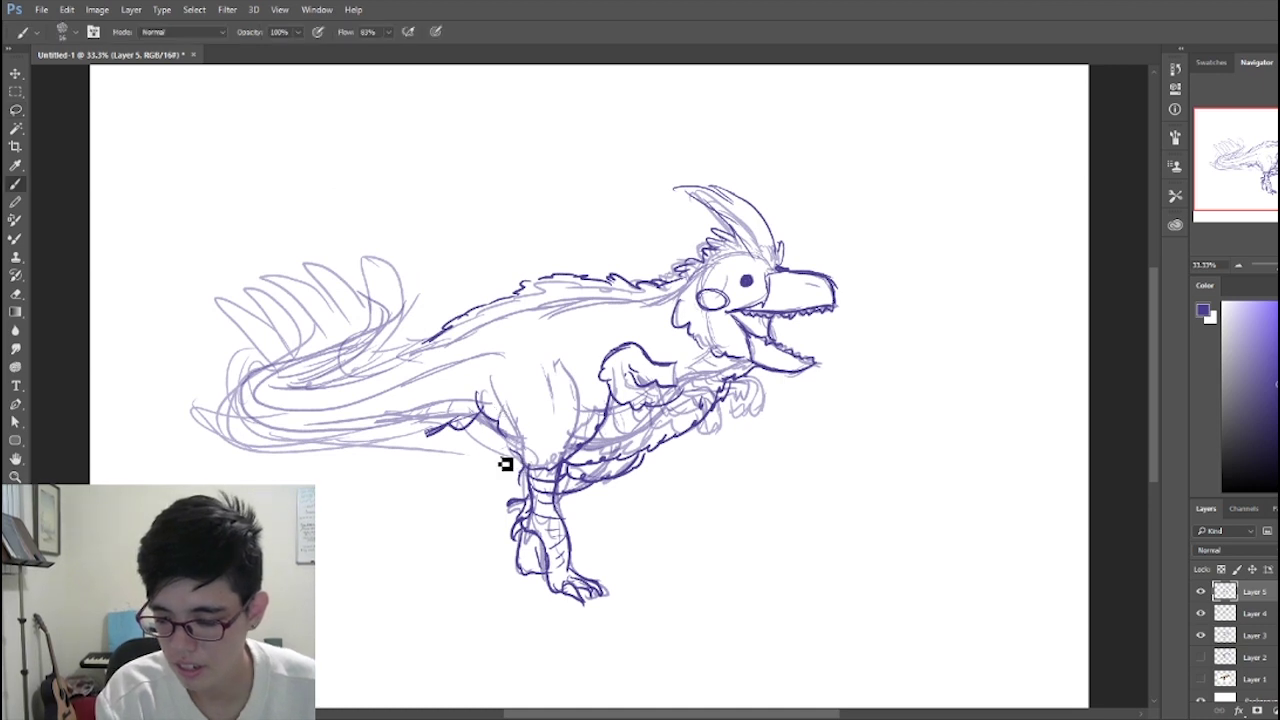
click(432, 348)
shift+click(196, 447)
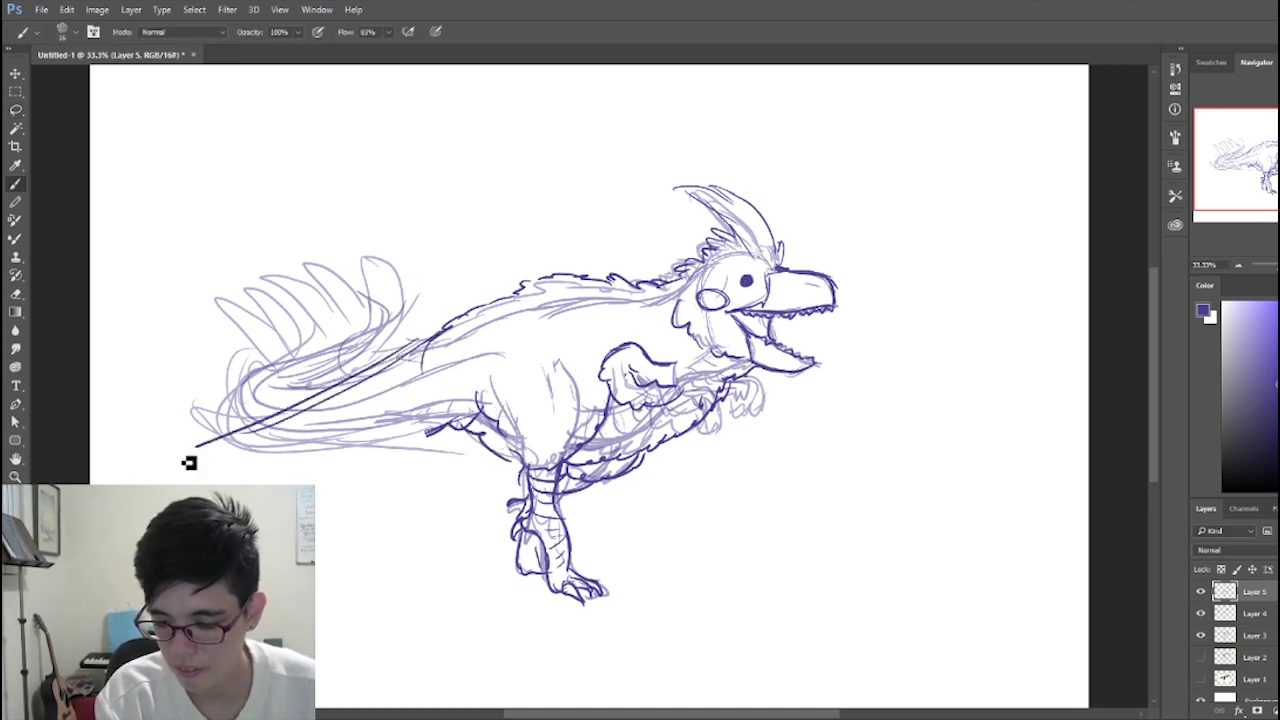
drag(189, 463, 400, 398)
drag(222, 484, 428, 414)
mouse_move(386, 441)
mouse_down()
mouse_move(300, 484)
mouse_move(468, 410)
mouse_up()
drag(1200, 613, 1200, 635)
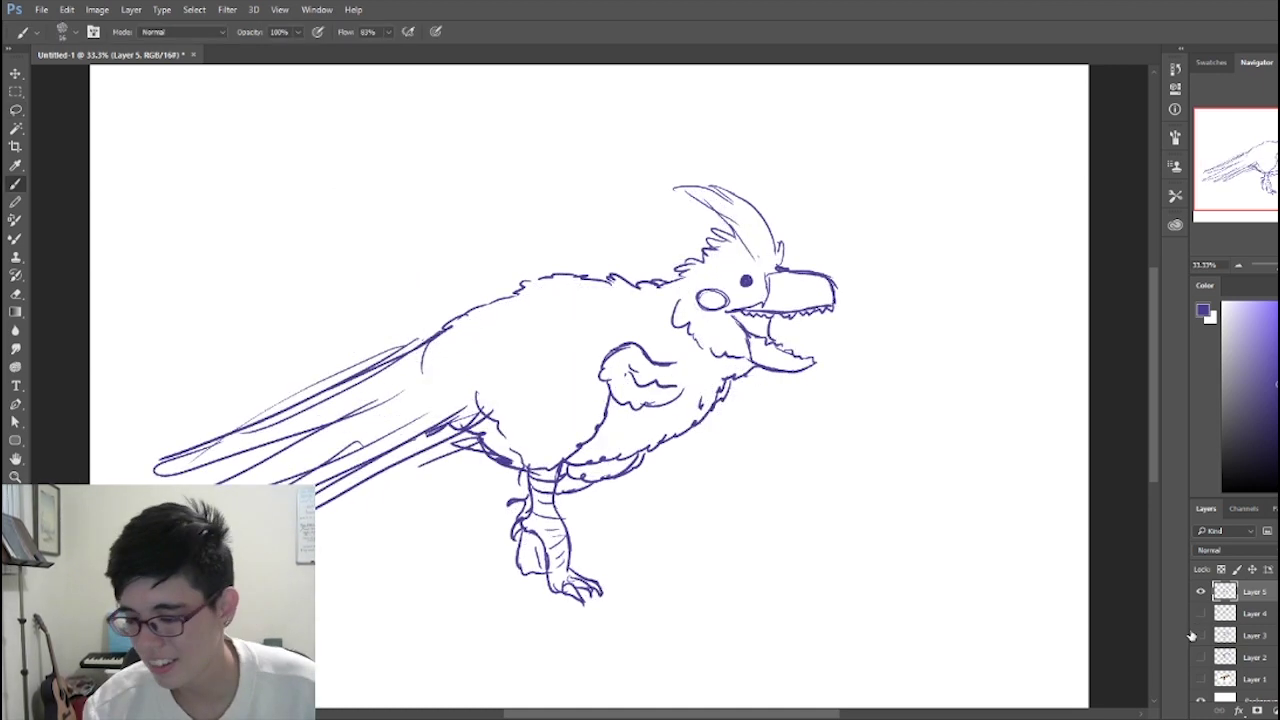
Step: Rework the thigh's front edge with short feathers and extend the tail with long, nearly horizontal feathers
key(e)
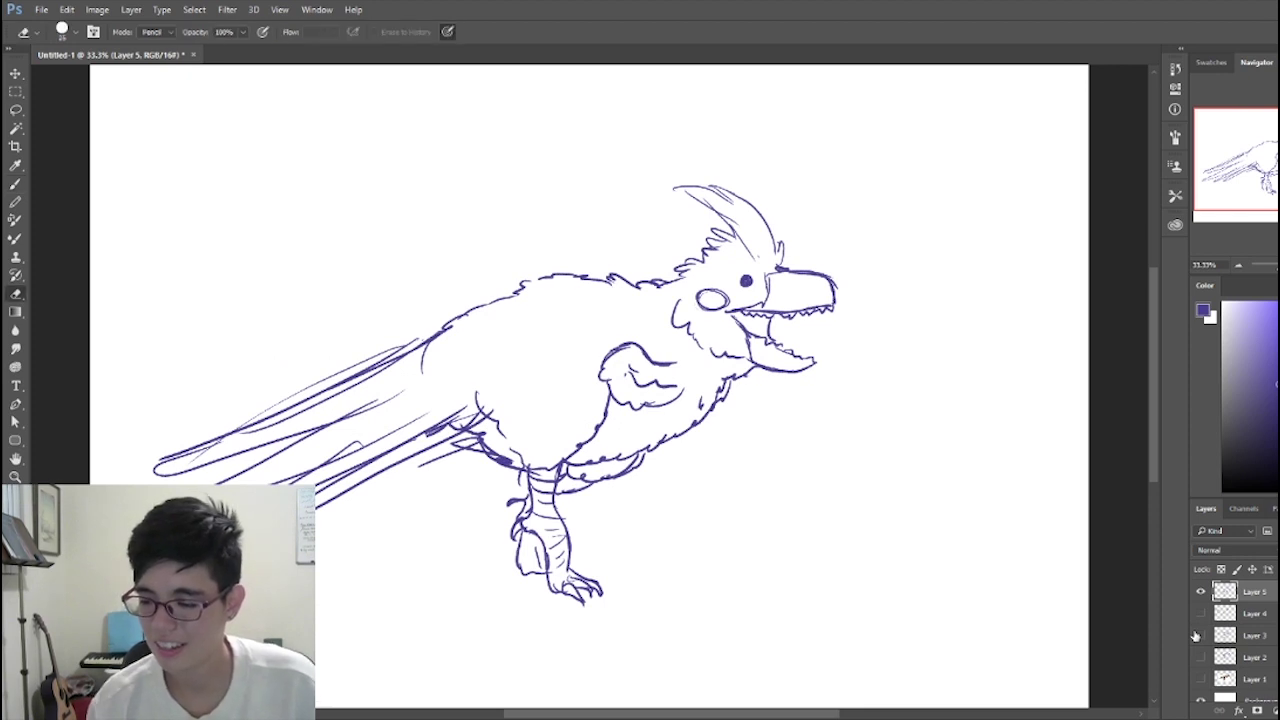
key(b)
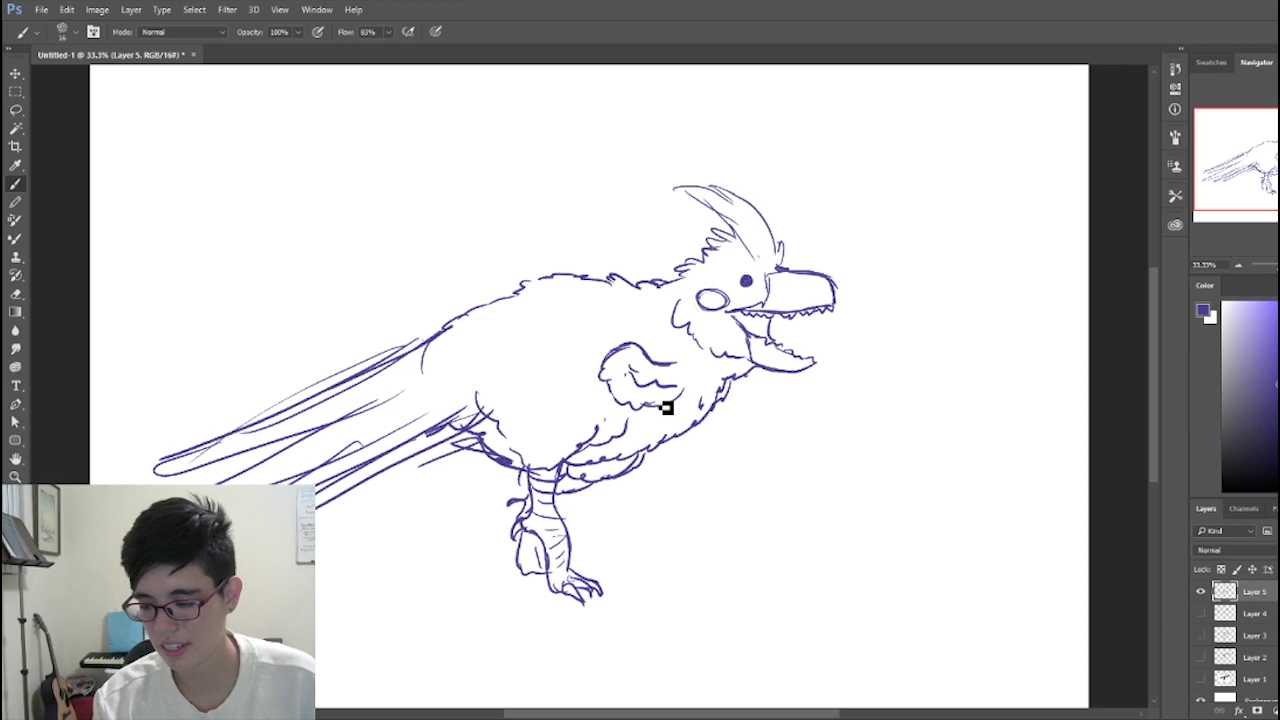
mouse_move(451, 360)
mouse_down()
mouse_move(393, 384)
mouse_move(152, 391)
mouse_up()
mouse_move(451, 336)
mouse_down()
mouse_move(311, 373)
mouse_move(153, 373)
mouse_move(348, 384)
mouse_move(292, 390)
mouse_move(352, 405)
mouse_up()
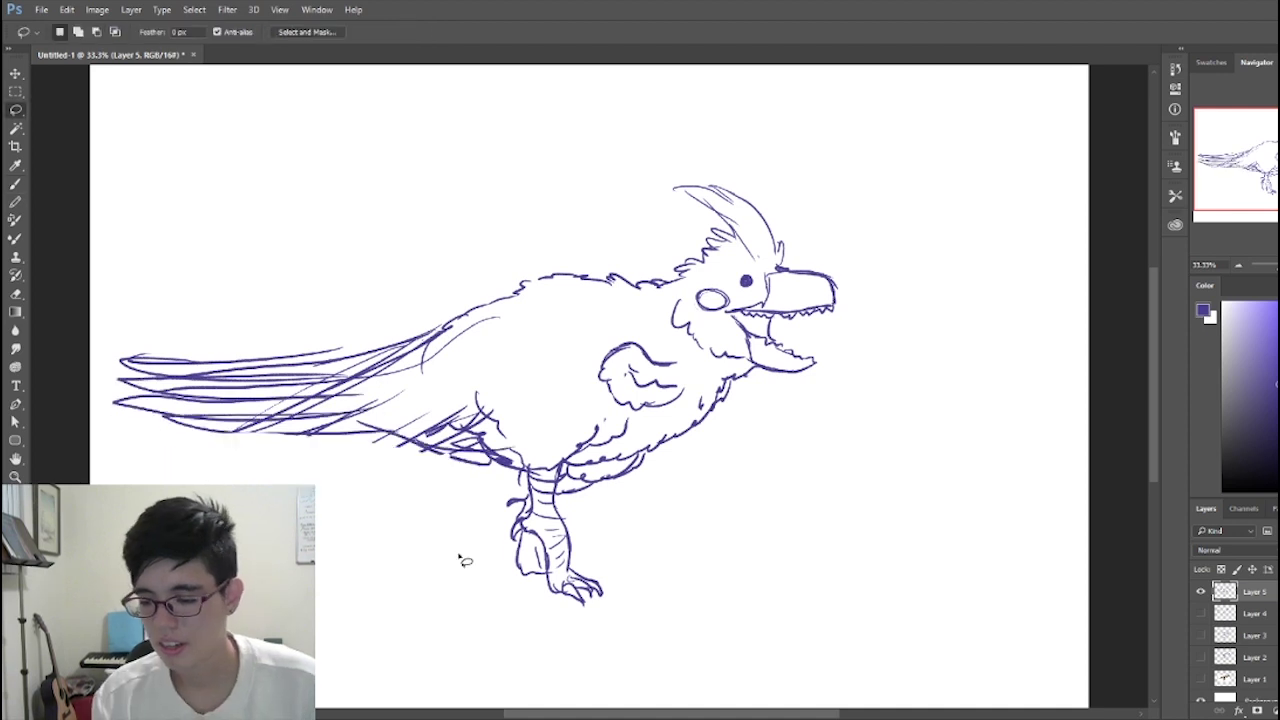
Step: Redraw the tail as long feathers sweeping back to a raised pointed tip, and undo the last few strokes
key(b)
drag(484, 454, 437, 447)
mouse_move(442, 326)
mouse_down()
mouse_move(383, 344)
mouse_move(137, 303)
mouse_move(285, 326)
mouse_up()
mouse_move(127, 305)
mouse_down()
mouse_move(208, 342)
mouse_move(151, 346)
mouse_move(492, 482)
mouse_up()
key(ctrl+alt+z)
key(ctrl+alt+z)
key(ctrl+alt+z)
key(ctrl+alt+z)
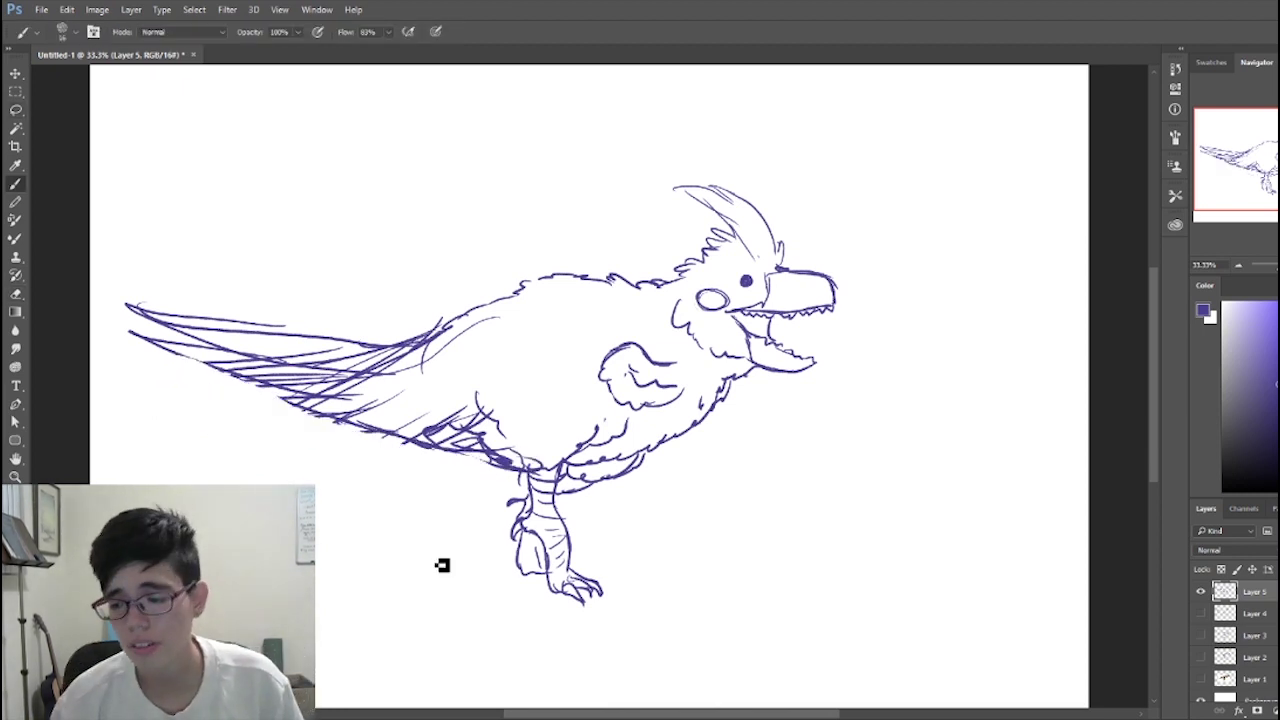
Step: Add detail strokes to the far foot and more feathers around the top of the leg
key(space)
drag(764, 497, 824, 471)
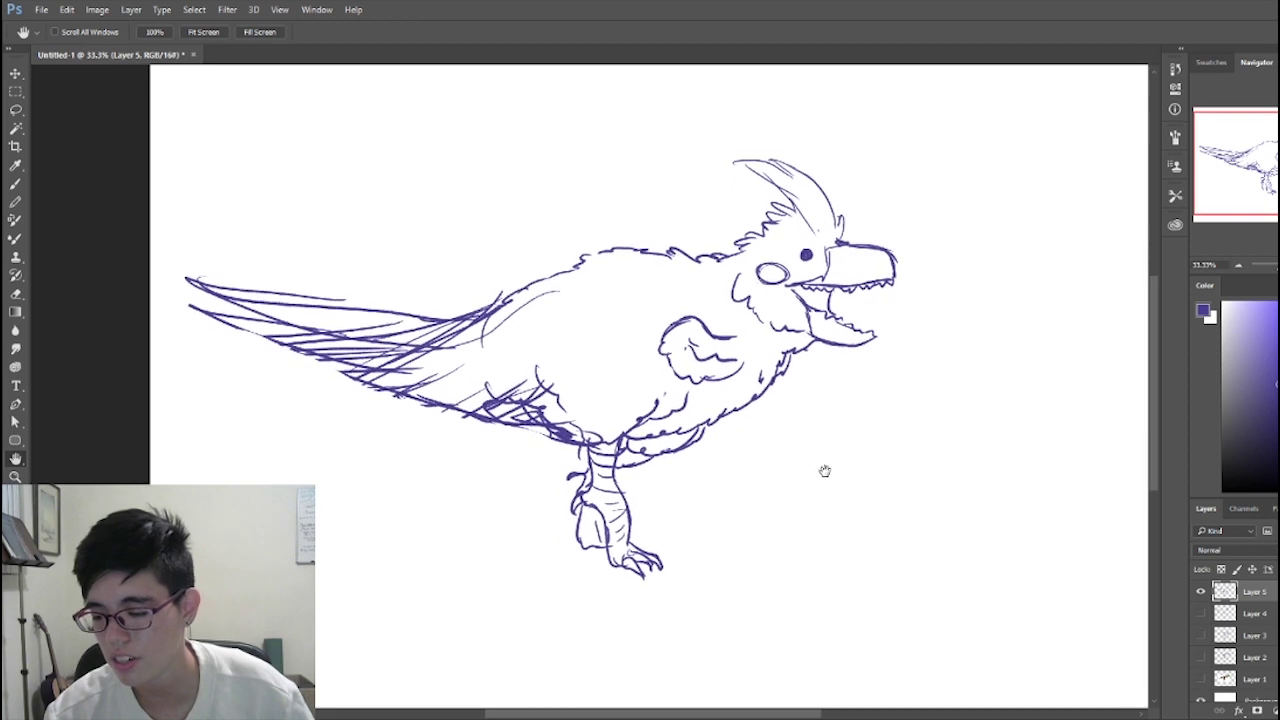
drag(588, 508, 606, 547)
mouse_move(680, 461)
mouse_down()
mouse_move(655, 484)
mouse_move(568, 476)
mouse_up()
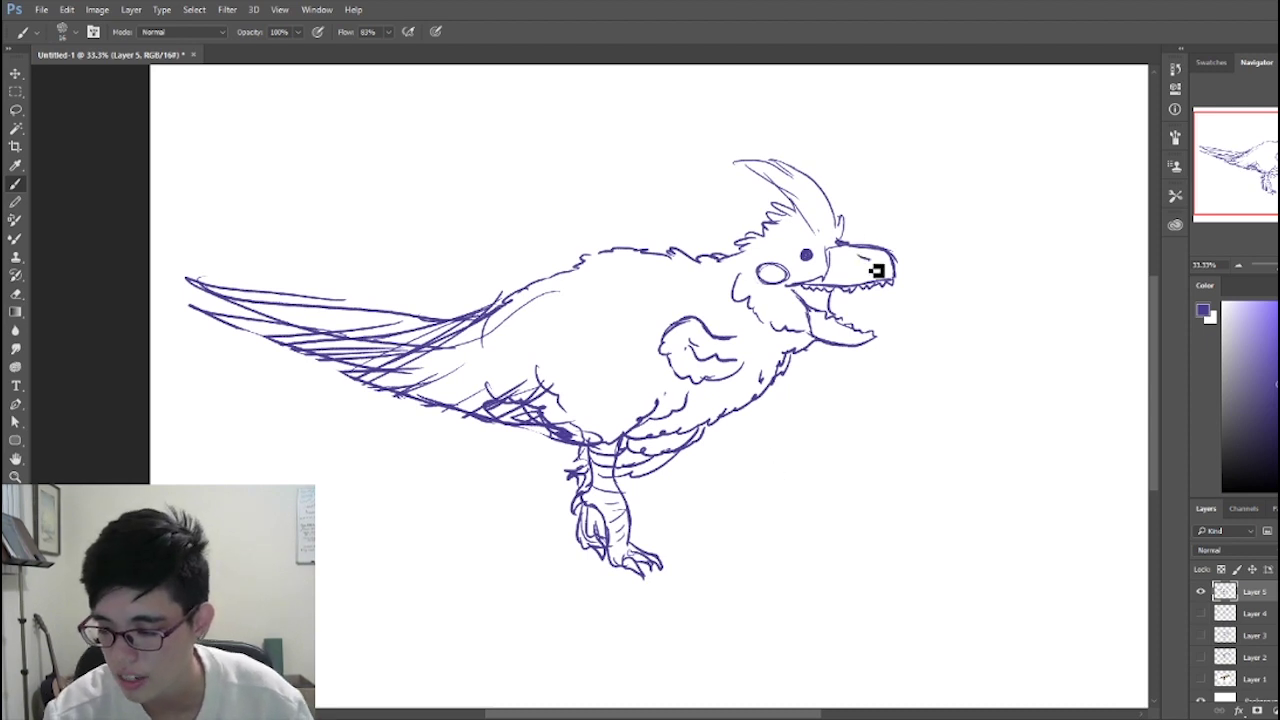
Step: Draw teeth and a tongue inside the open mouth and build the crest into a tall fan of feathers
mouse_move(808, 298)
mouse_down()
mouse_move(858, 322)
mouse_move(833, 320)
mouse_up()
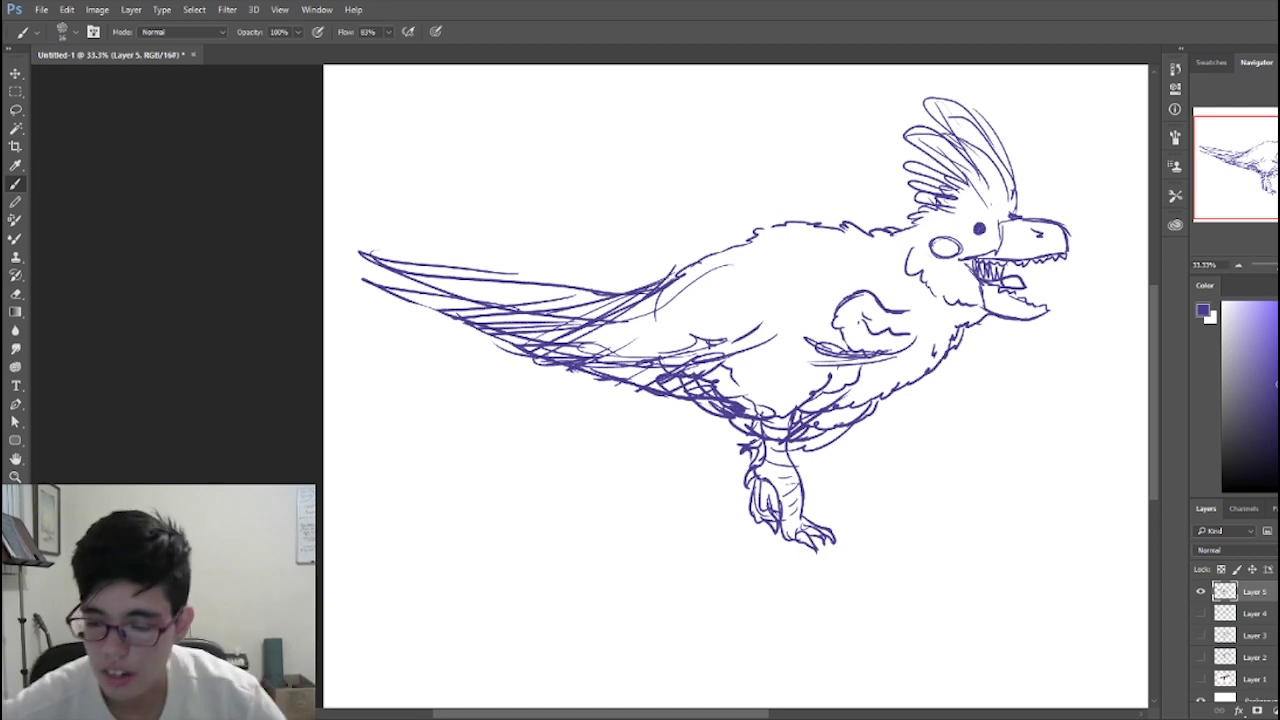
key(ctrl+minus)
key(ctrl+minus)
scroll(1235, 640, down, 1)
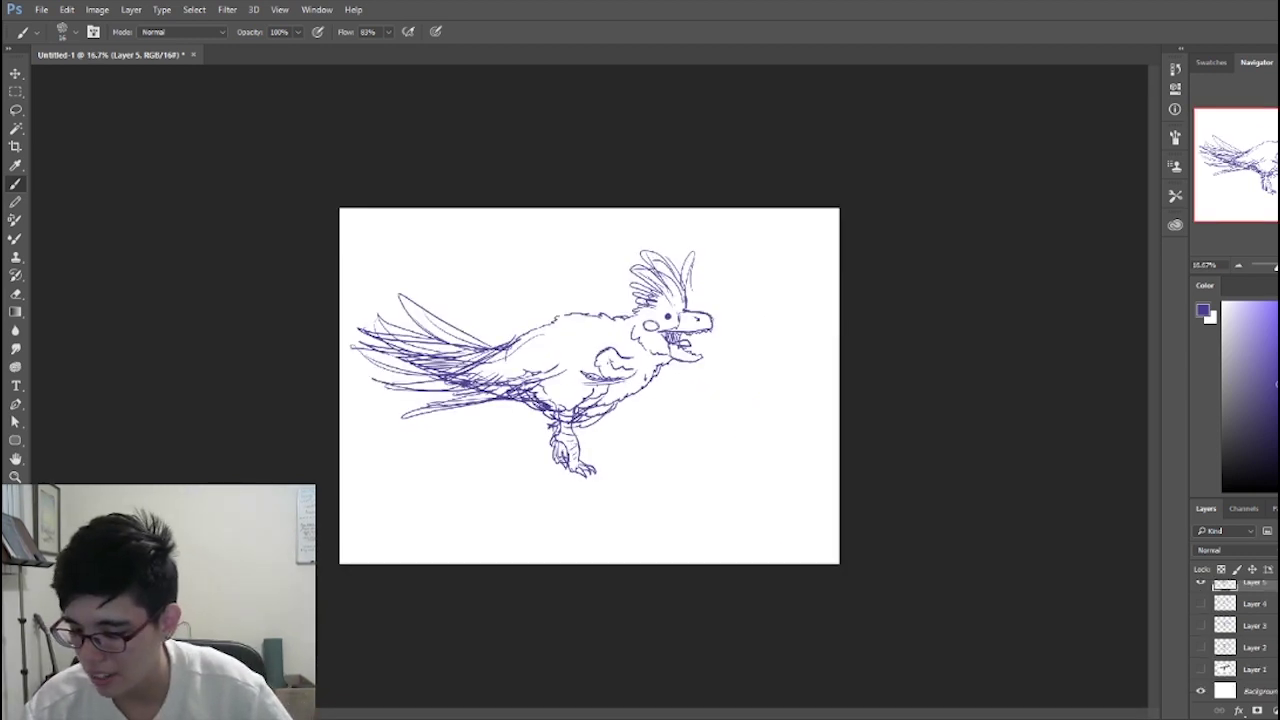
Step: Move the bird sketch closer to the canvas centre and add a new layer above the faded sketch for inking
click(793, 432)
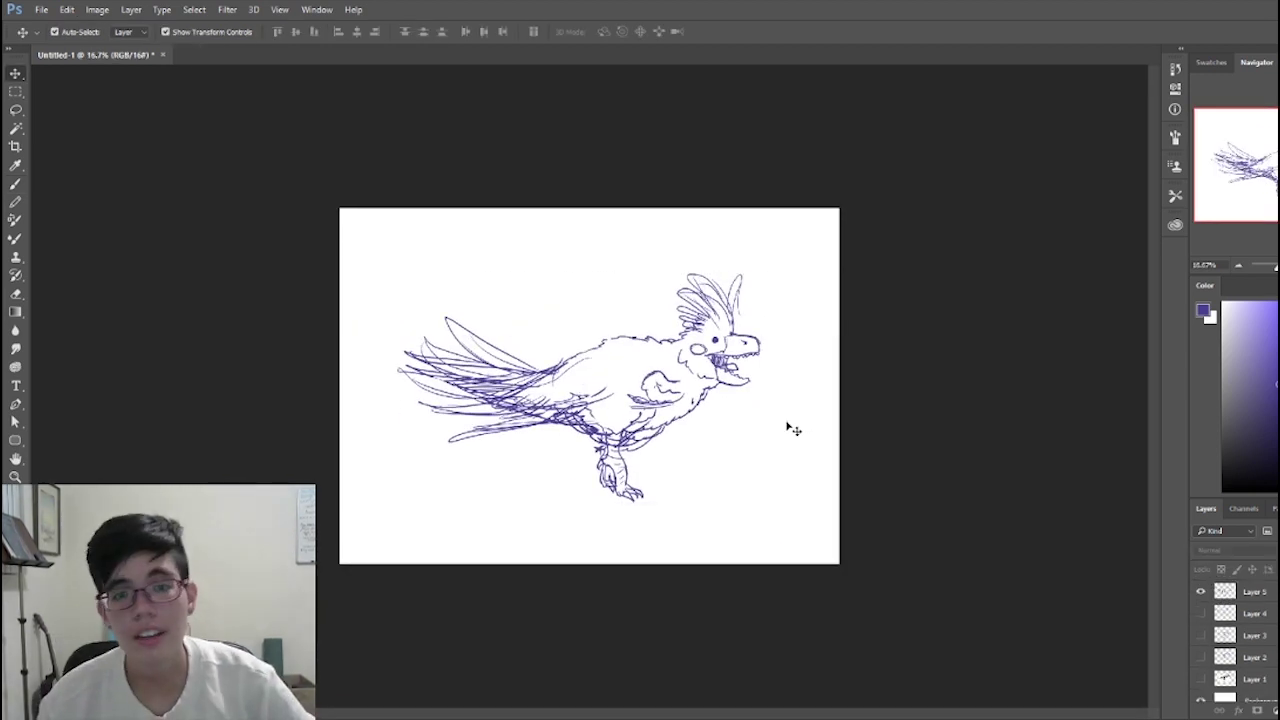
click(1229, 590)
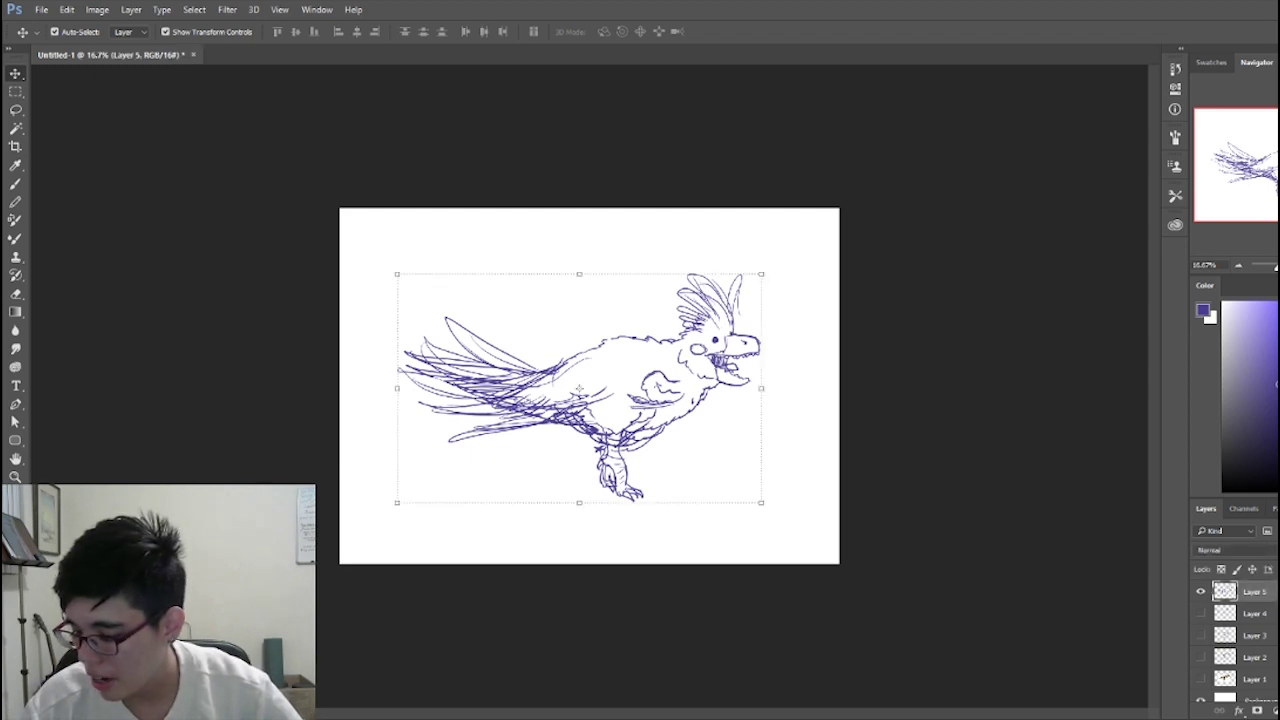
key(ctrl+shift+alt+n)
click(1245, 613)
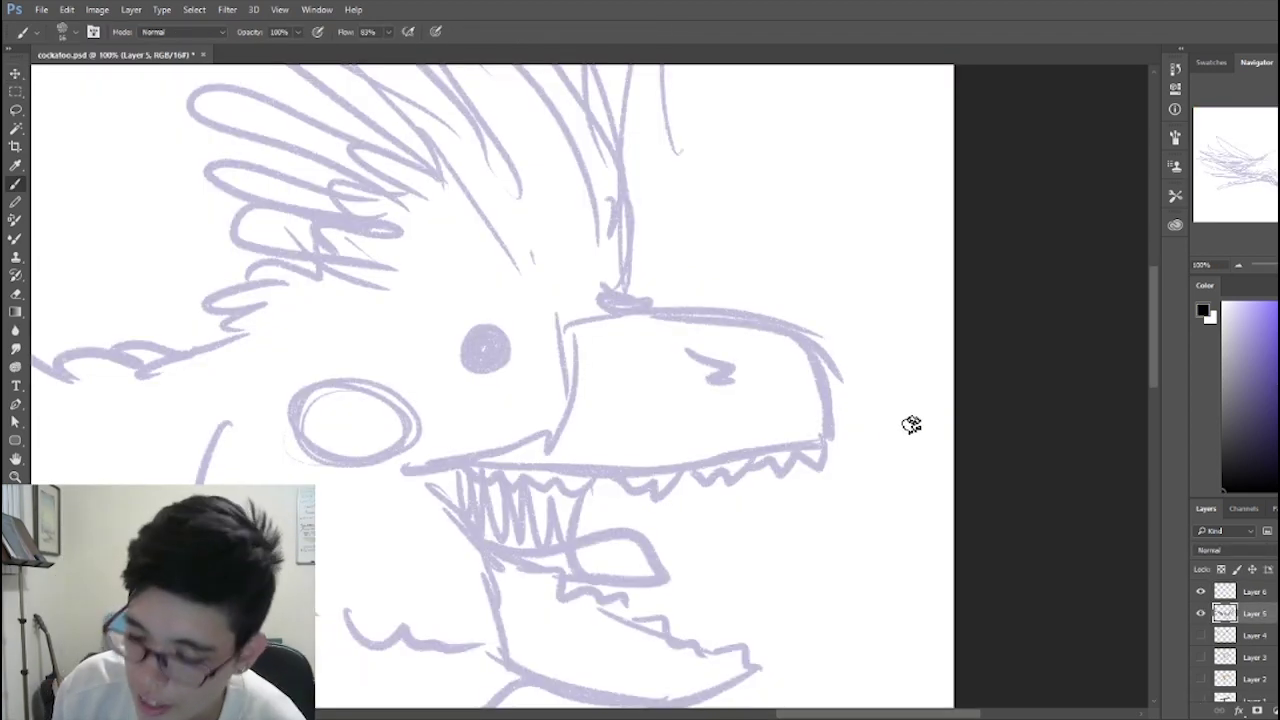
key(alt+bracketright)
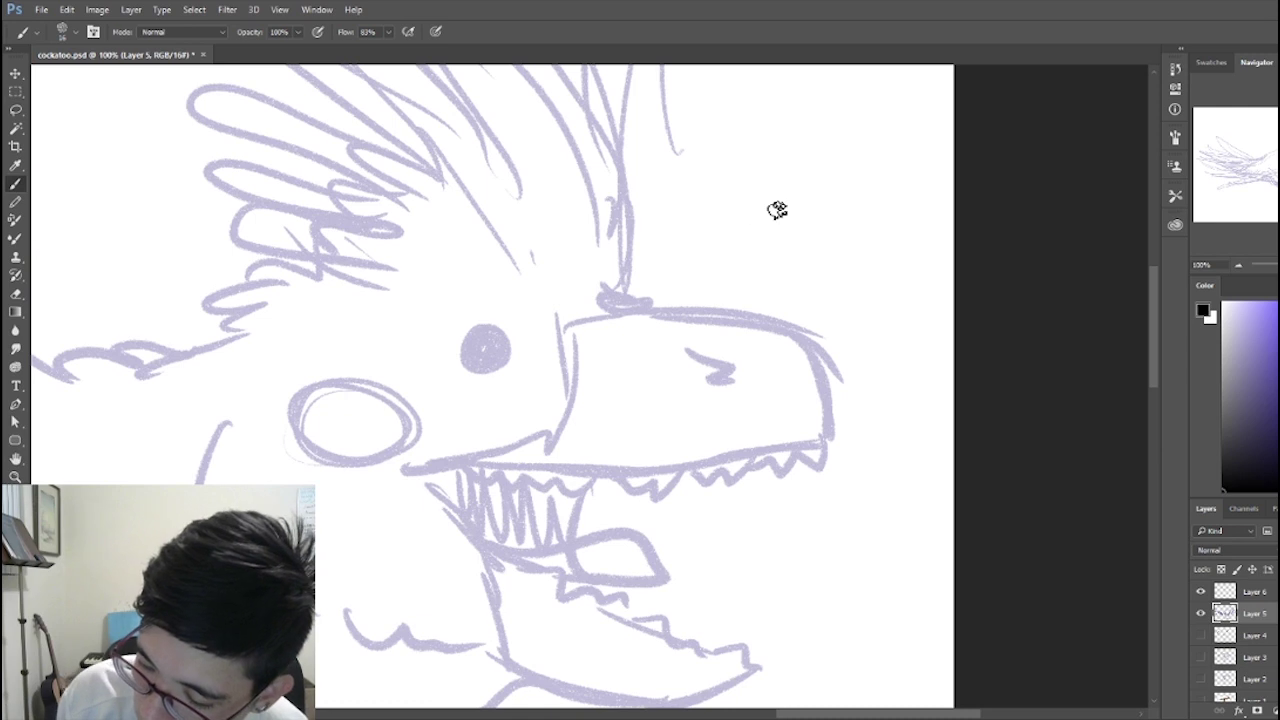
Step: Ink the snout, both jagged tooth rows and the lower jaw in black over the sketch, redoing the jaw's underside
mouse_move(600, 300)
mouse_down()
mouse_move(817, 346)
mouse_move(836, 400)
mouse_move(834, 460)
mouse_move(765, 475)
mouse_move(706, 466)
mouse_up()
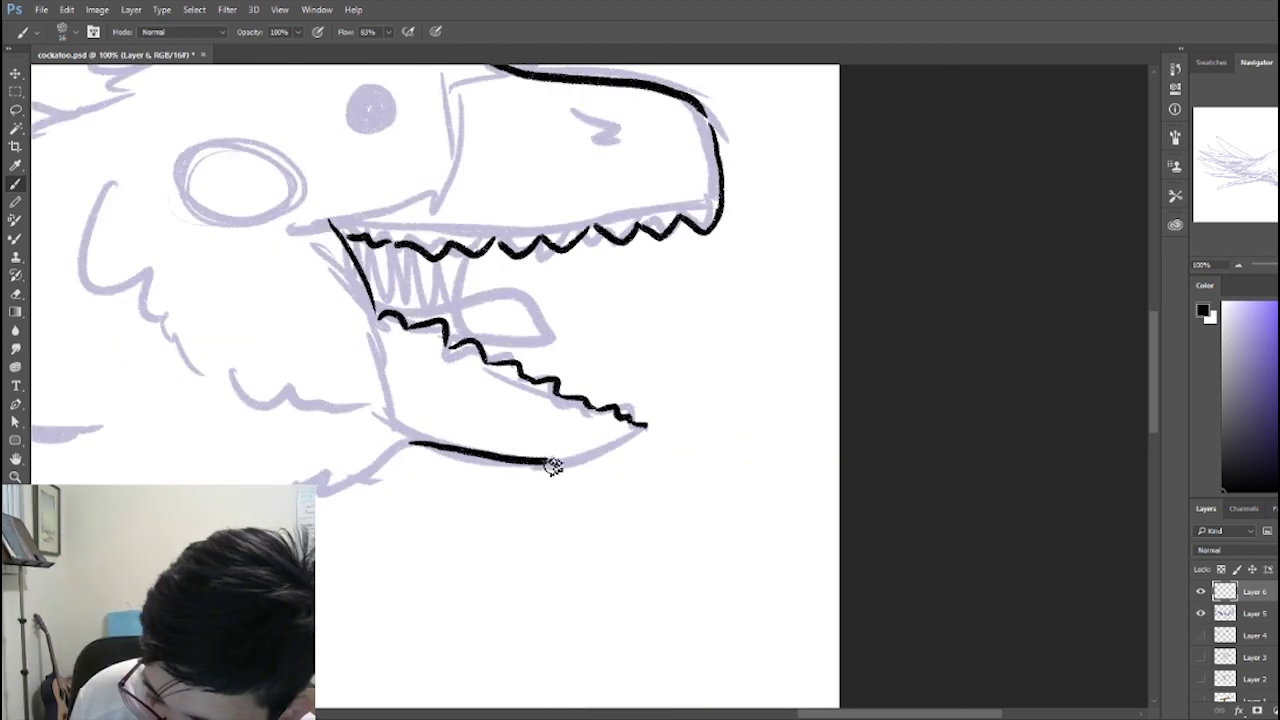
drag(551, 463, 650, 426)
key(ctrl+z)
mouse_move(410, 442)
mouse_down()
mouse_move(556, 469)
mouse_move(500, 468)
mouse_move(557, 466)
mouse_up()
key(ctrl+z)
key(ctrl+z)
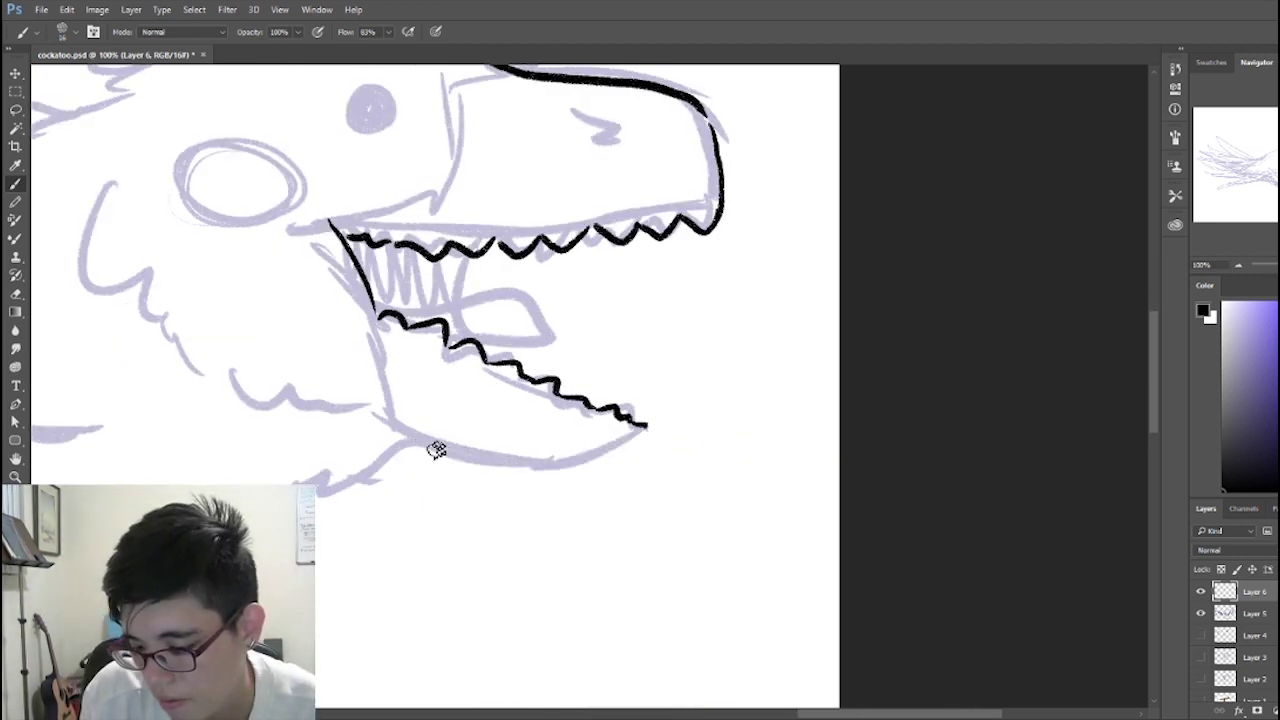
mouse_move(418, 440)
mouse_down()
mouse_move(541, 477)
mouse_move(646, 427)
mouse_move(756, 555)
mouse_up()
key(space)
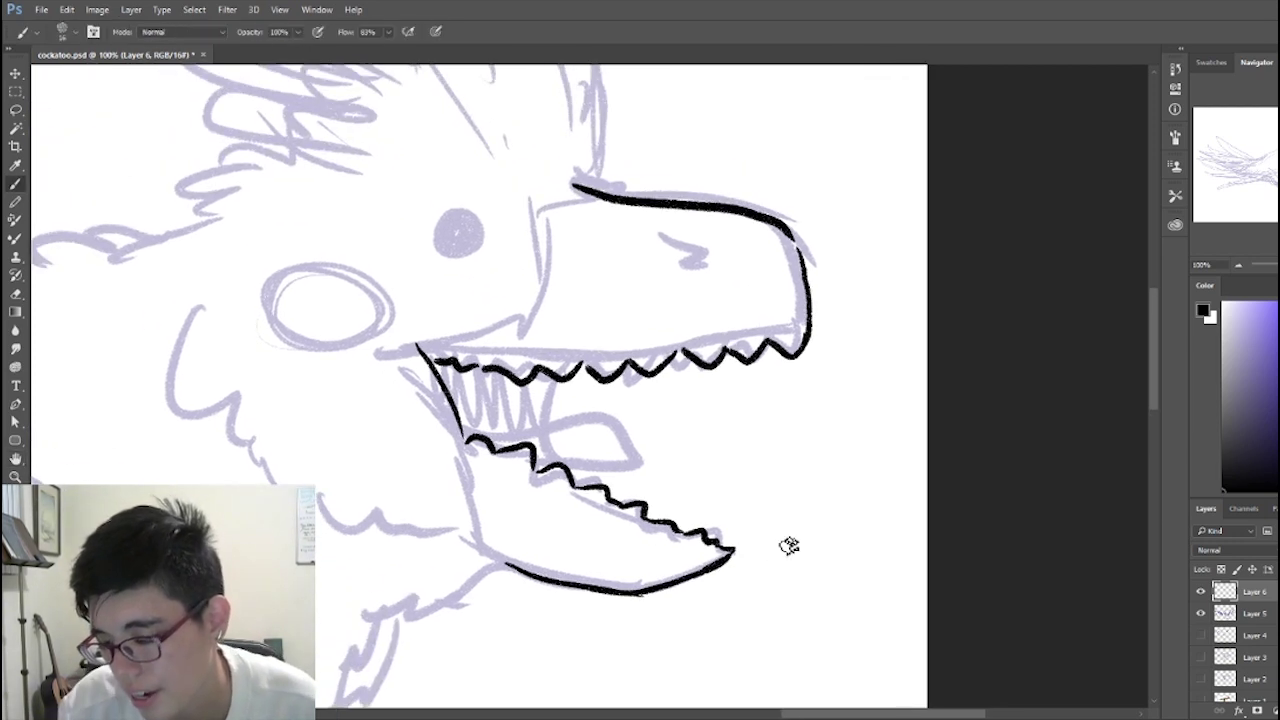
Step: Ink the nostril, the solid round eye, the cheek circle, the edge of the beak and the crest feathers
mouse_move(668, 252)
mouse_down()
mouse_move(712, 255)
mouse_move(882, 358)
mouse_up()
mouse_move(618, 316)
mouse_down()
mouse_move(630, 320)
mouse_move(611, 346)
mouse_move(630, 347)
mouse_move(610, 326)
mouse_move(632, 350)
mouse_move(633, 336)
mouse_up()
mouse_move(466, 400)
mouse_down()
mouse_move(648, 381)
mouse_move(612, 360)
mouse_up()
mouse_move(910, 442)
mouse_down()
mouse_move(820, 498)
mouse_move(722, 716)
mouse_up()
mouse_move(756, 584)
mouse_down()
mouse_move(798, 116)
mouse_move(714, 330)
mouse_move(394, 91)
mouse_move(497, 180)
mouse_up()
drag(566, 240, 243, 206)
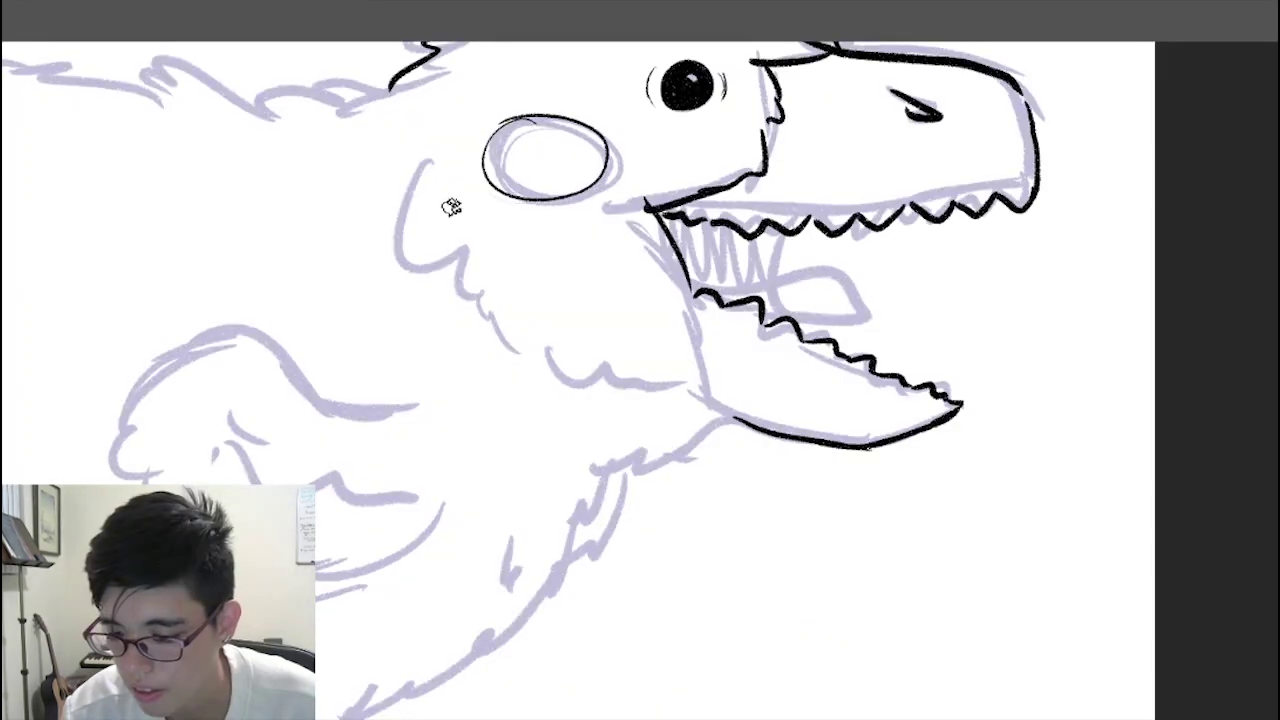
Step: Ink the feathered cheek and throat edges and continue the ragged outline down the chest and belly
mouse_move(423, 183)
mouse_down()
mouse_move(425, 280)
mouse_move(481, 308)
mouse_move(499, 352)
mouse_move(540, 384)
mouse_up()
drag(596, 392, 657, 404)
mouse_move(780, 448)
mouse_down()
mouse_move(962, 395)
mouse_move(847, 455)
mouse_up()
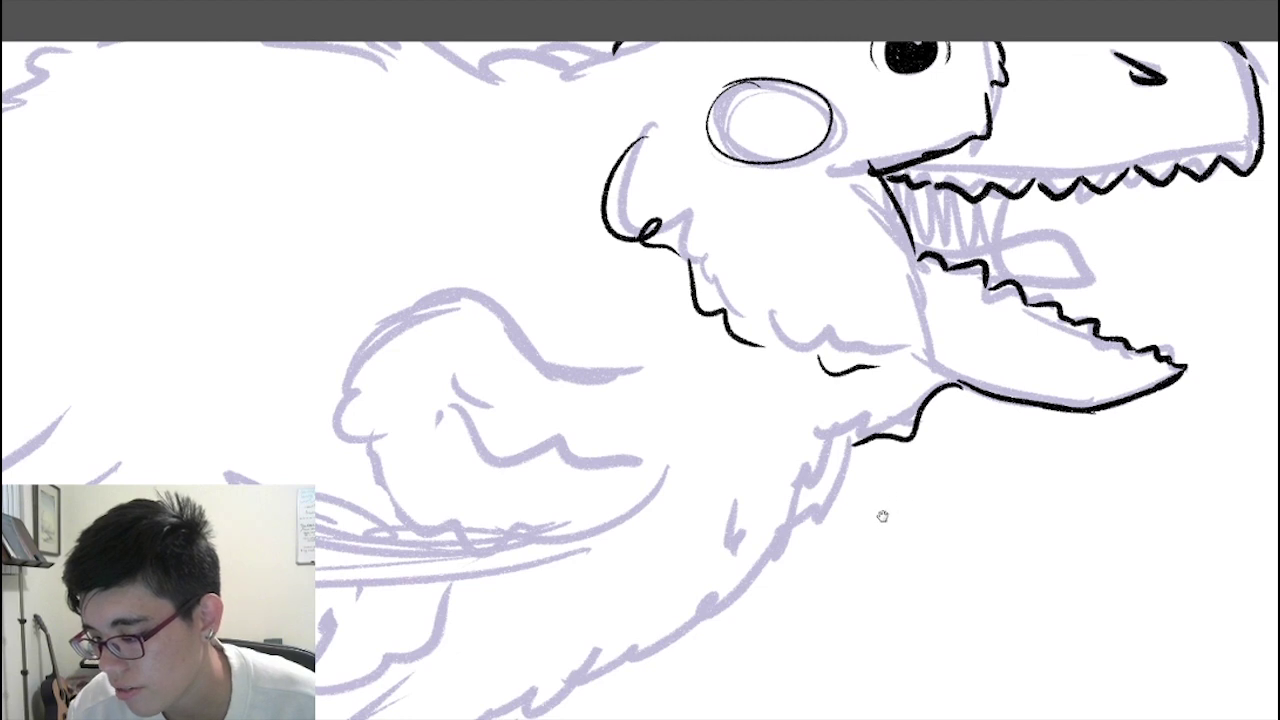
drag(880, 514, 968, 354)
mouse_move(935, 296)
mouse_down()
mouse_move(916, 378)
mouse_move(856, 412)
mouse_up()
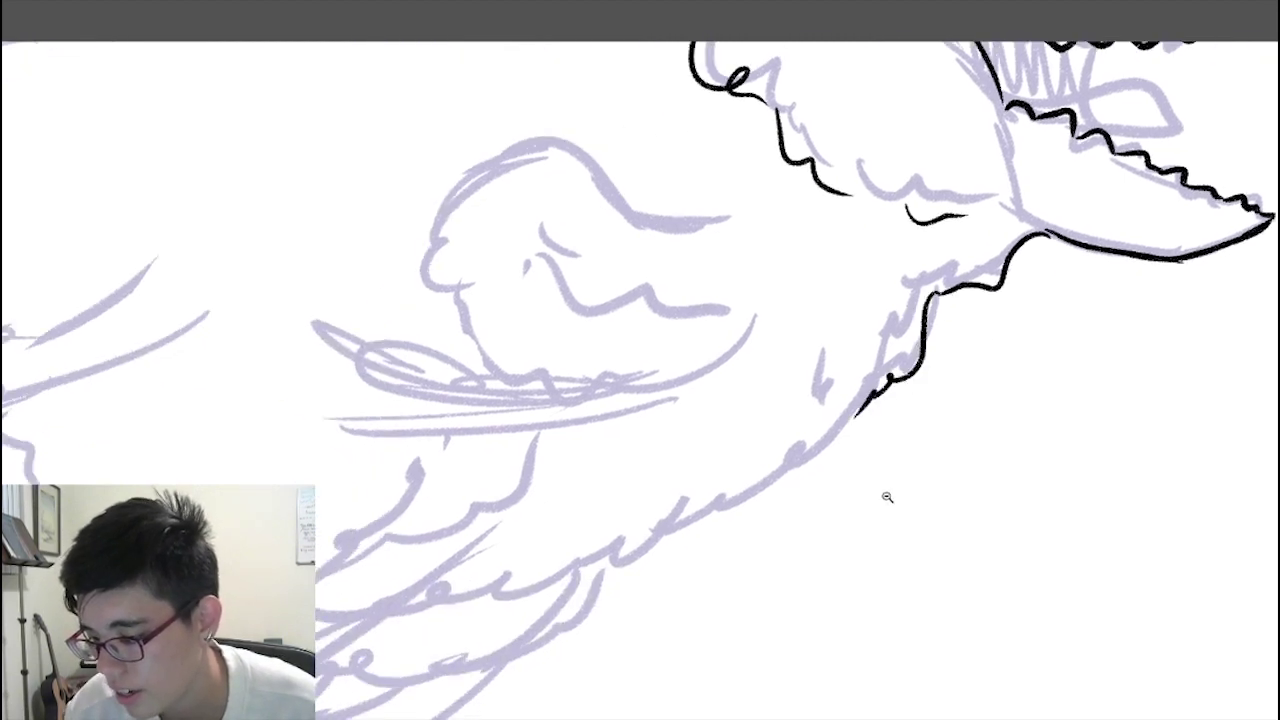
key(ctrl+0)
mouse_move(791, 546)
mouse_down()
mouse_move(735, 567)
mouse_move(697, 537)
mouse_up()
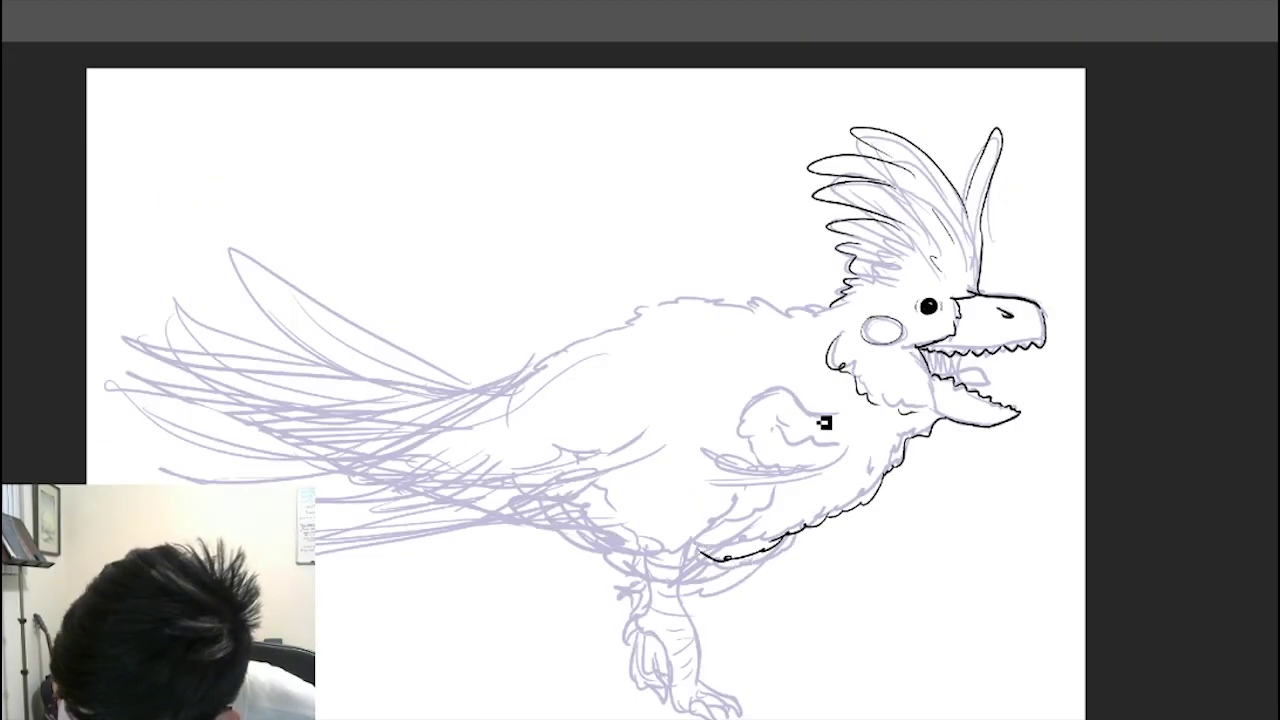
Step: Ink the folded wing with its inner feather lines and the ruffled contour along the back
drag(838, 413, 723, 413)
drag(719, 420, 836, 456)
drag(759, 425, 819, 448)
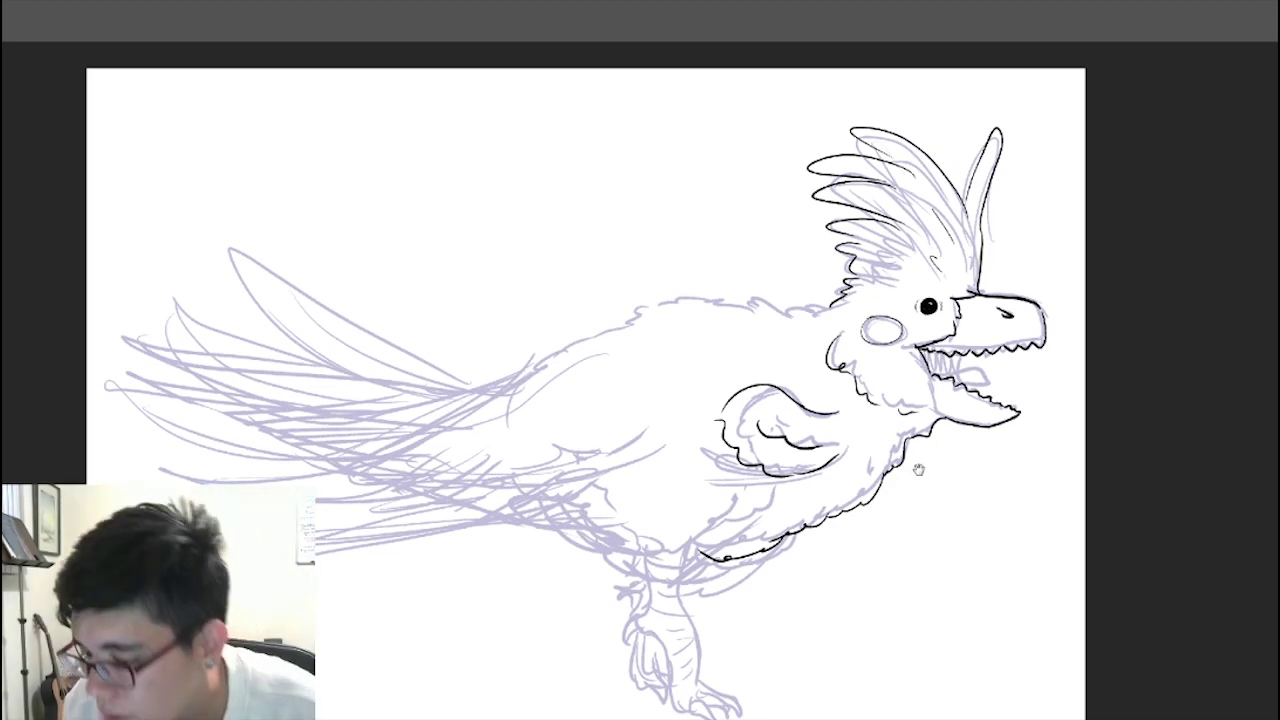
mouse_move(917, 506)
mouse_down()
mouse_move(860, 543)
mouse_move(984, 586)
mouse_up()
mouse_move(890, 390)
mouse_down()
mouse_move(798, 386)
mouse_move(706, 404)
mouse_move(641, 436)
mouse_up()
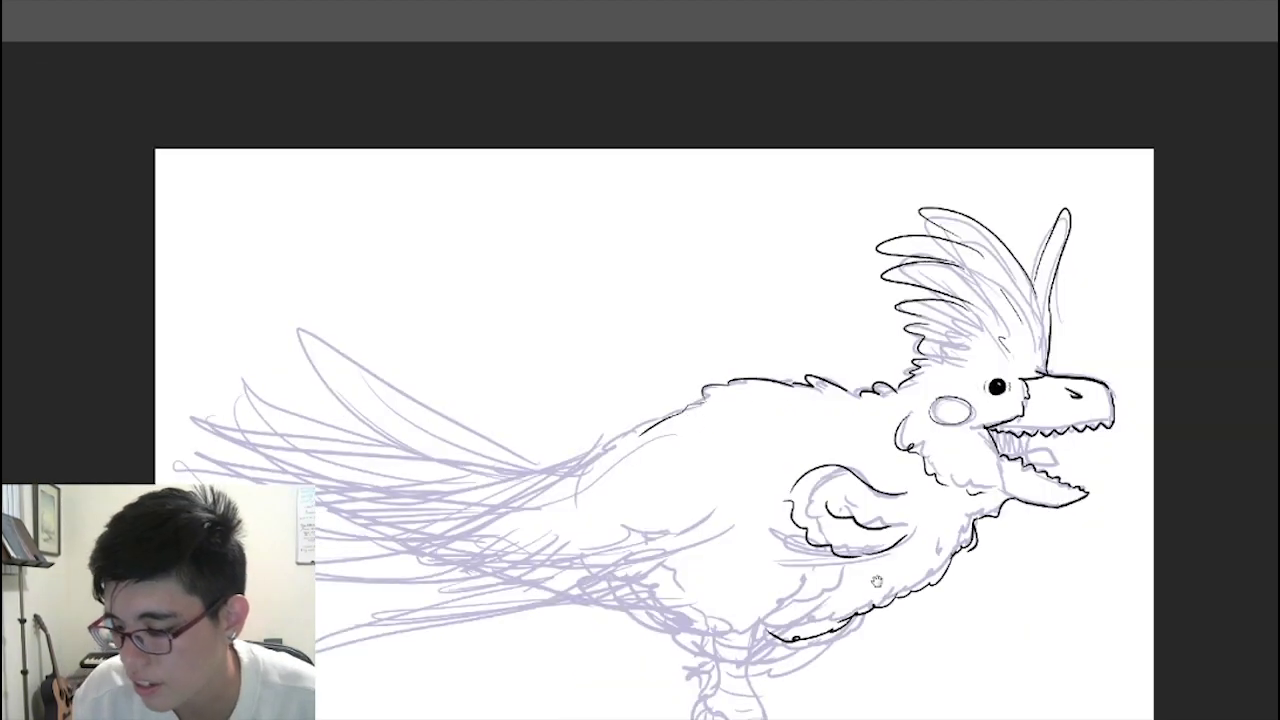
Step: Ink the feathered thigh, the scaly near leg with its clawed foot, and the far leg behind it
mouse_move(876, 581)
mouse_down()
mouse_move(812, 456)
mouse_move(855, 441)
mouse_up()
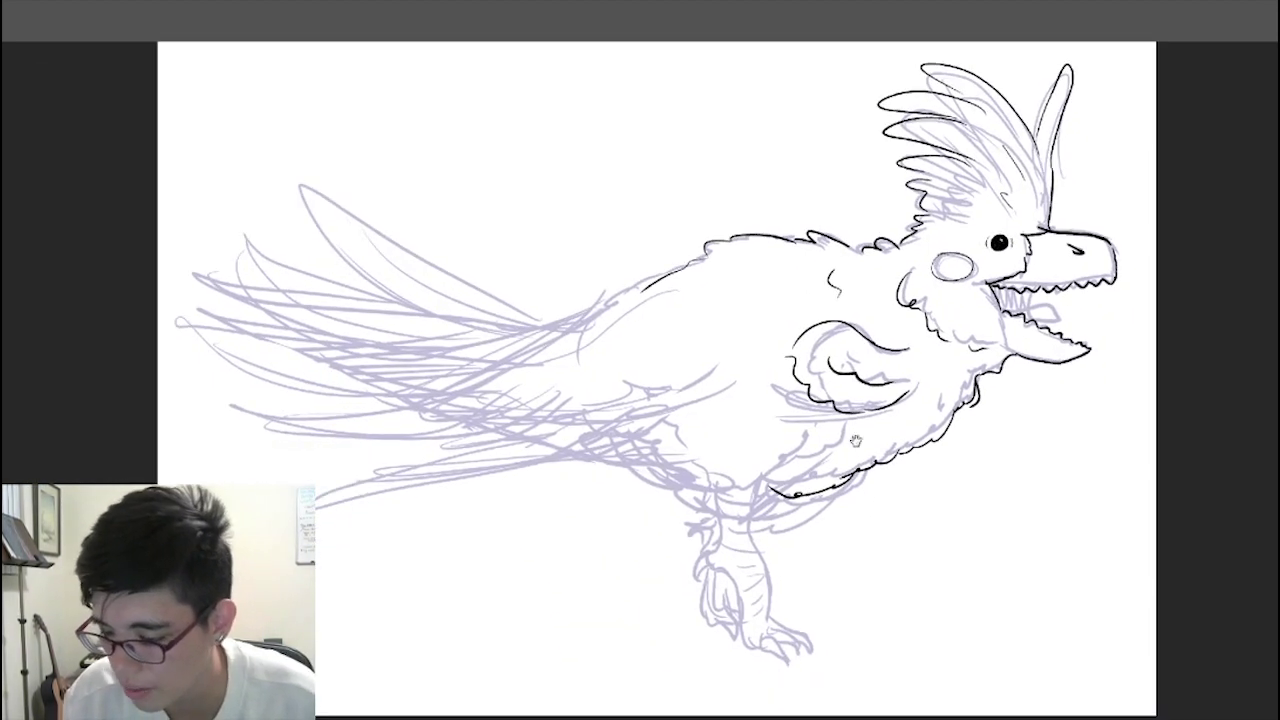
drag(705, 389, 667, 394)
drag(871, 503, 868, 458)
drag(807, 371, 806, 399)
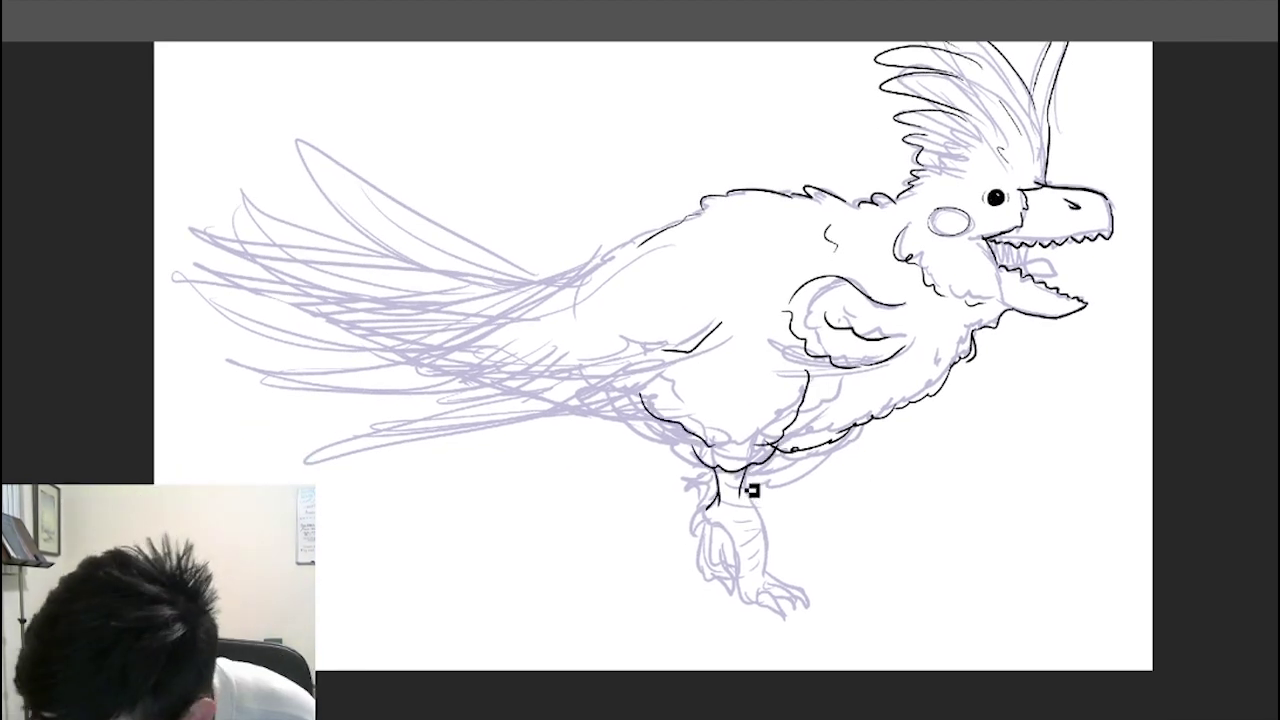
drag(744, 496, 765, 582)
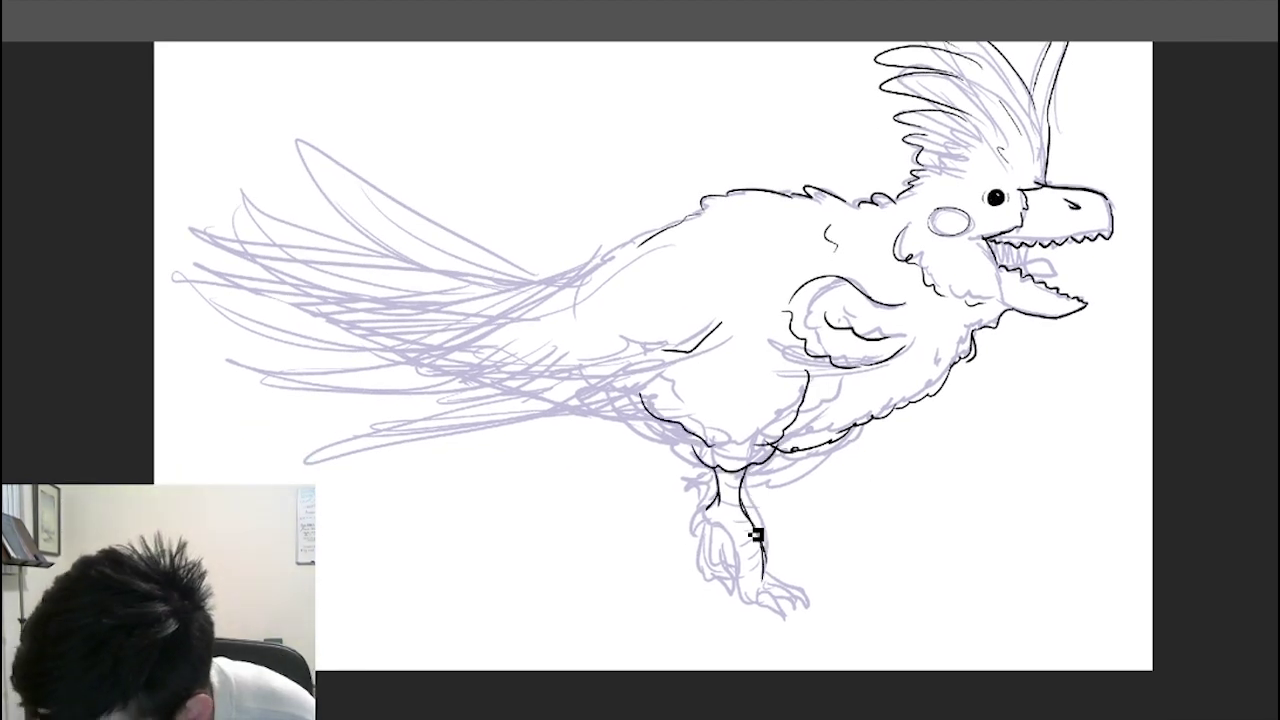
drag(719, 533, 748, 597)
drag(797, 480, 749, 470)
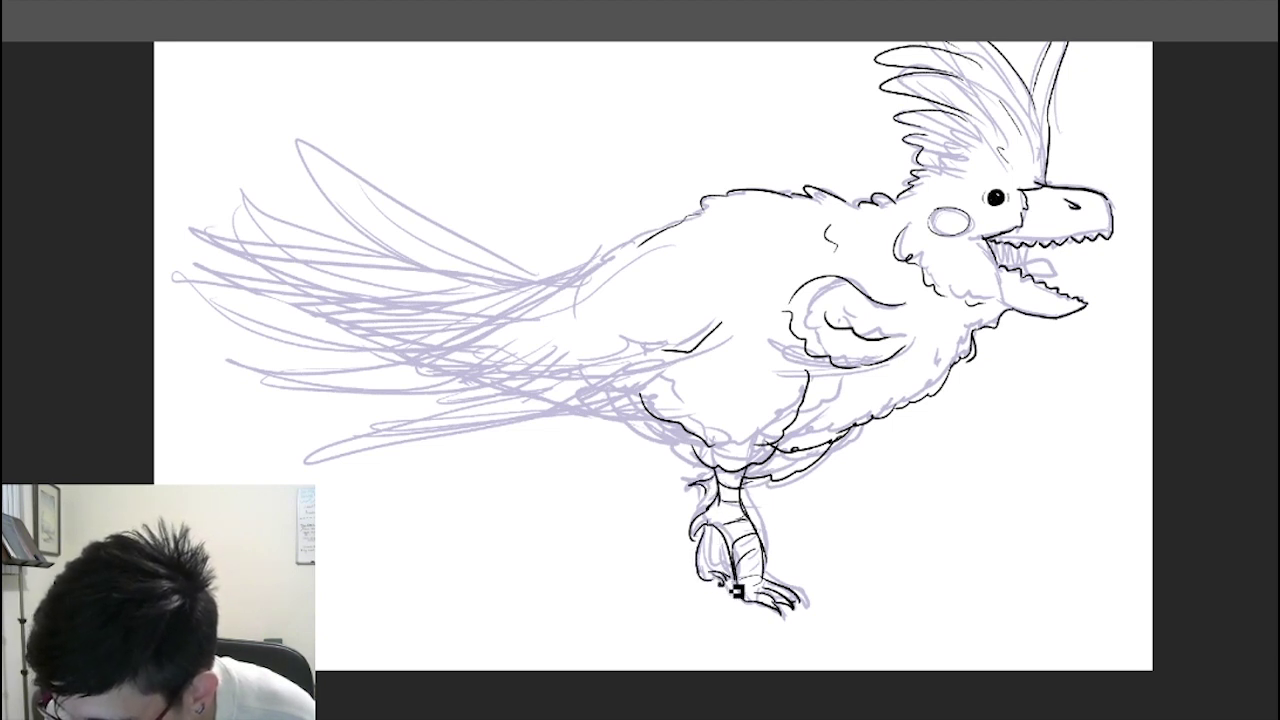
Step: Try inking the tail as pointed feathers sweeping back, with one long feather raised above the others
drag(824, 485, 855, 526)
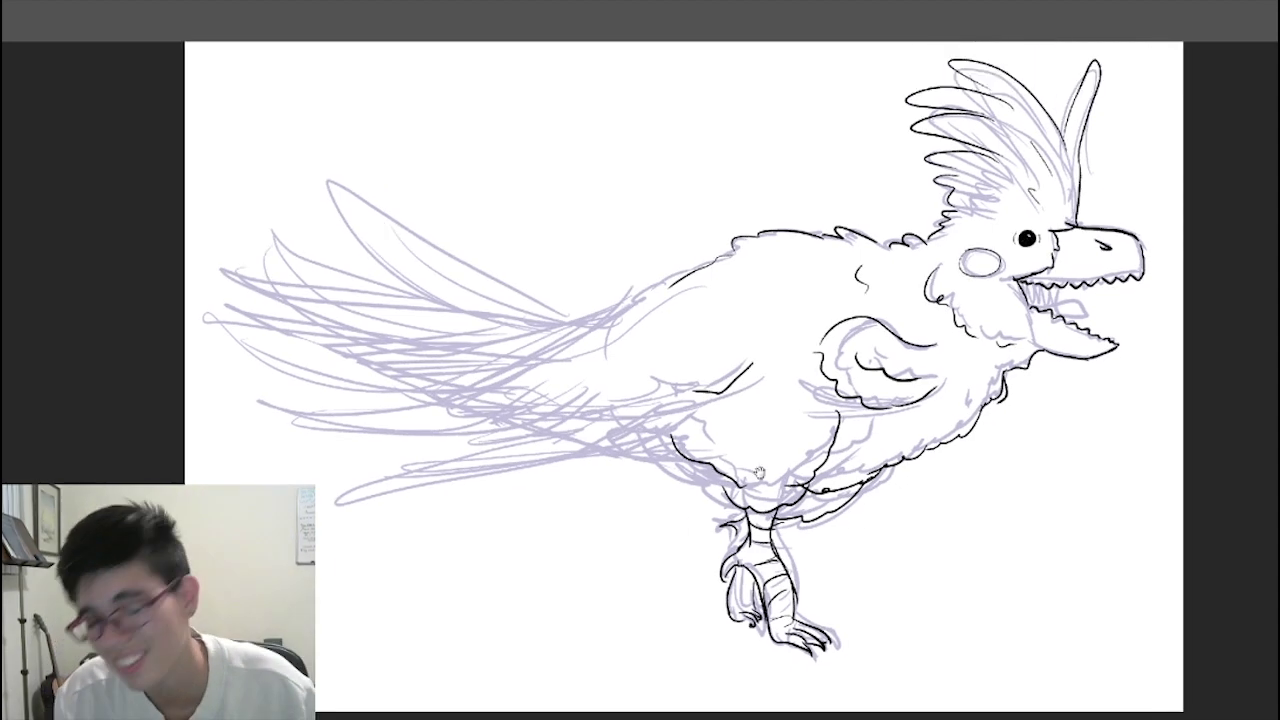
drag(837, 429, 961, 461)
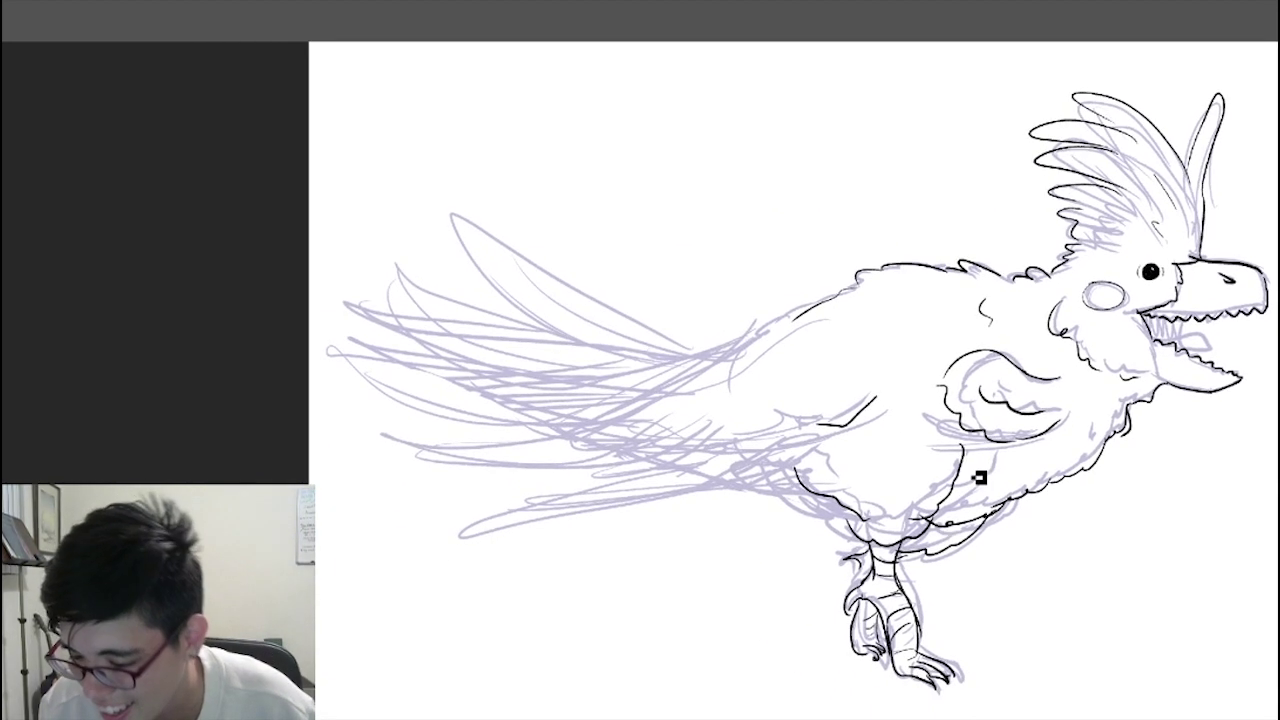
key(ctrl+minus)
drag(580, 428, 340, 320)
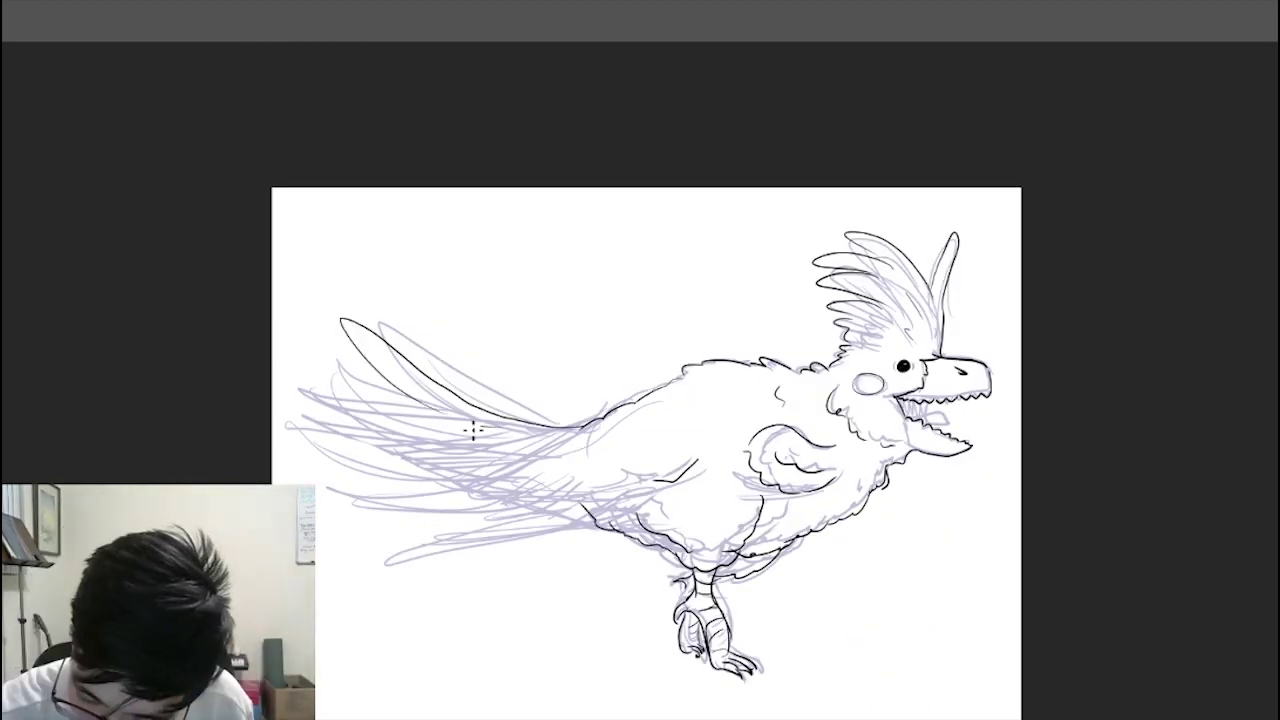
mouse_move(484, 434)
mouse_down()
mouse_move(302, 388)
mouse_move(315, 428)
mouse_move(490, 448)
mouse_up()
mouse_move(316, 434)
mouse_down()
mouse_move(496, 468)
mouse_move(532, 488)
mouse_up()
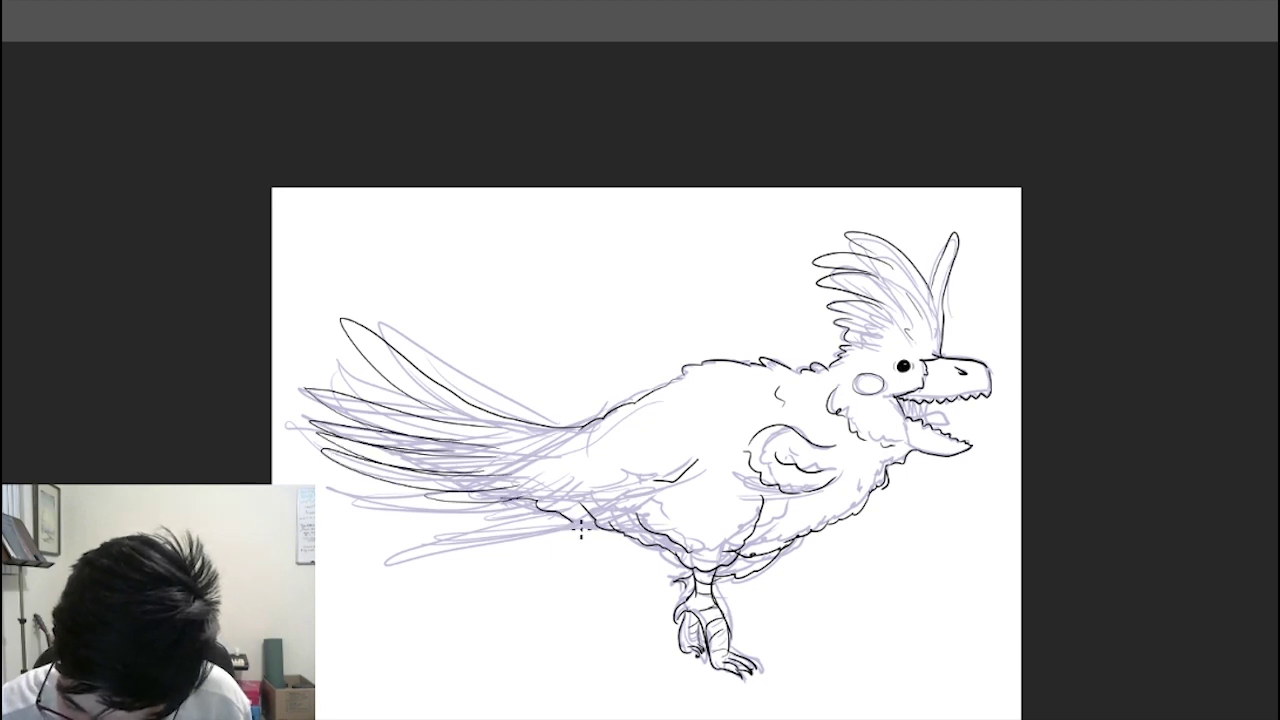
Step: Hide the sketch layer to check the line art, and delete the inked tail feathers
click(1197, 629)
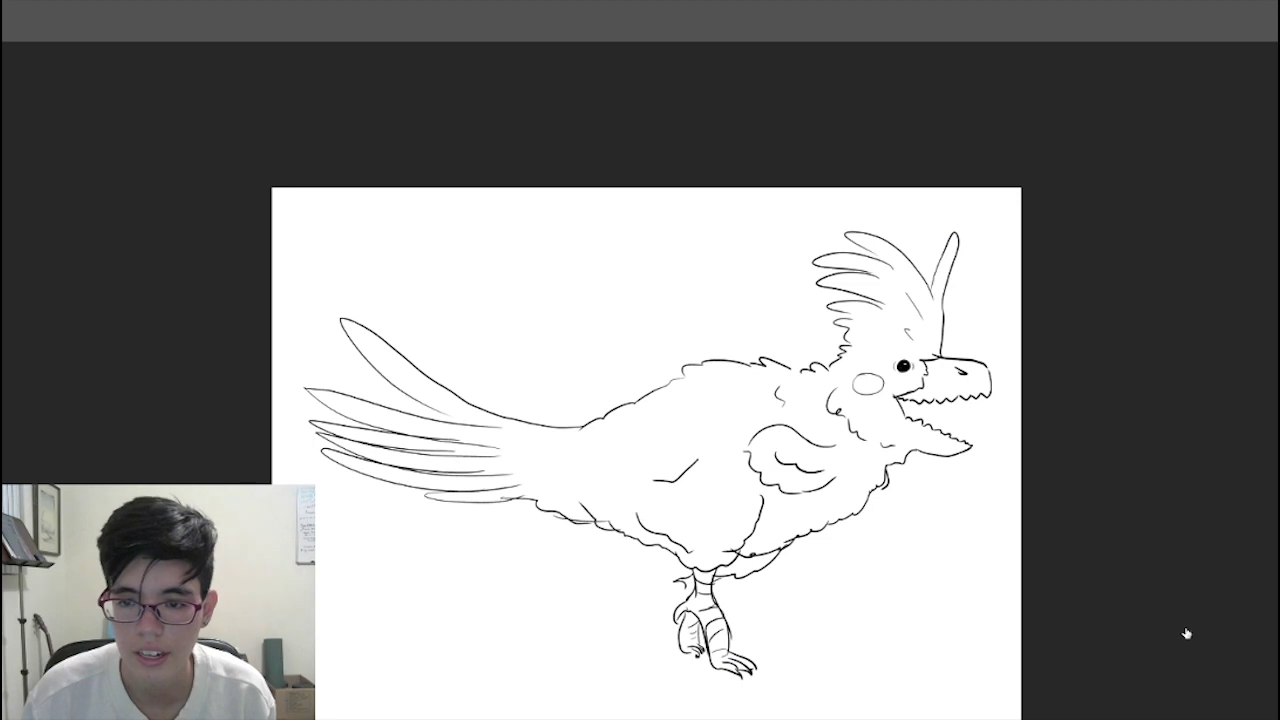
drag(590, 330, 600, 326)
key(Delete)
key(ctrl+d)
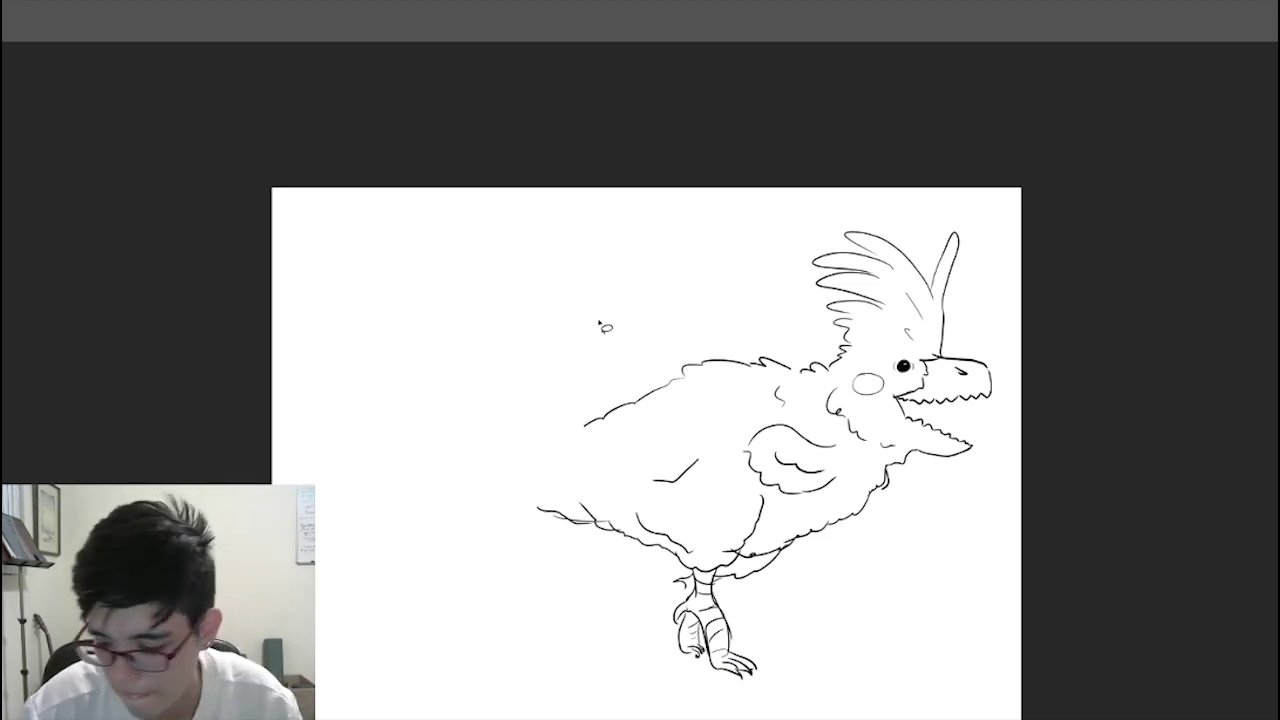
Step: Show the faint sketch again, try a tail of long, nearly horizontal feathers with rounded tips, and delete it
key(ctrl+comma)
mouse_move(585, 422)
mouse_down()
mouse_move(342, 395)
mouse_move(434, 446)
mouse_up()
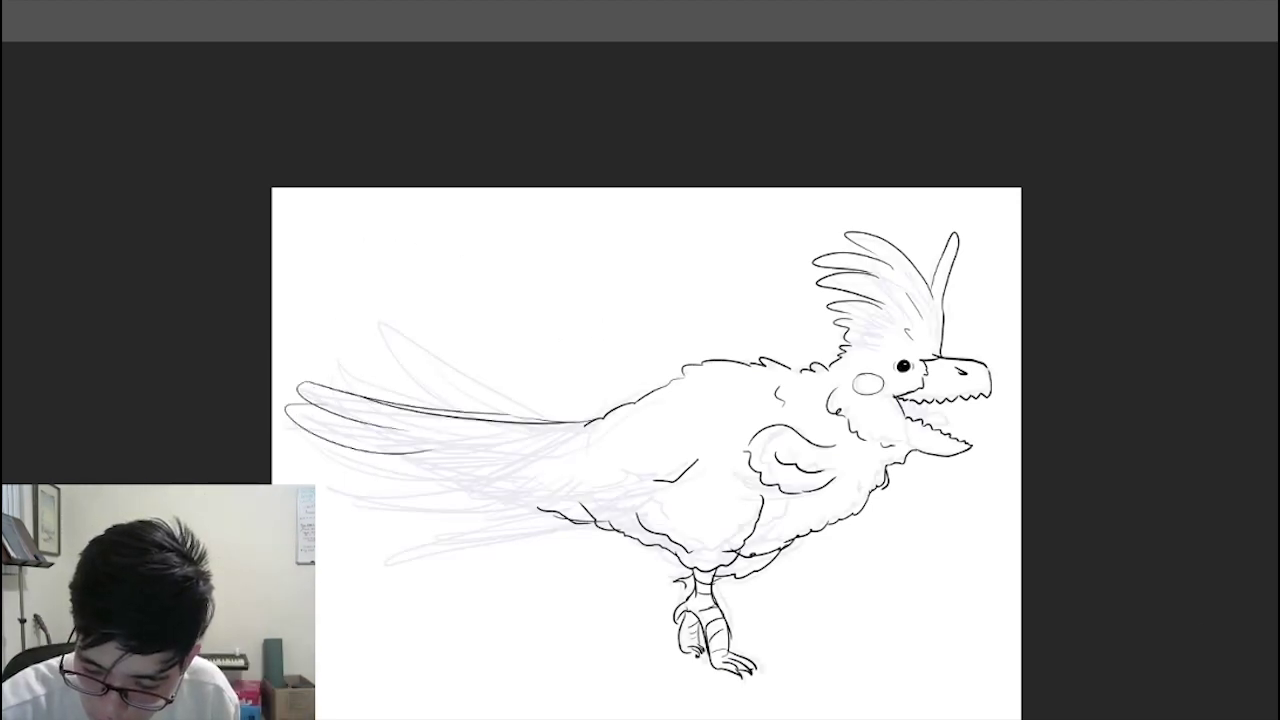
mouse_move(340, 425)
mouse_down()
mouse_move(399, 455)
mouse_move(445, 456)
mouse_up()
drag(282, 450, 490, 479)
drag(288, 476, 520, 494)
drag(318, 522, 573, 506)
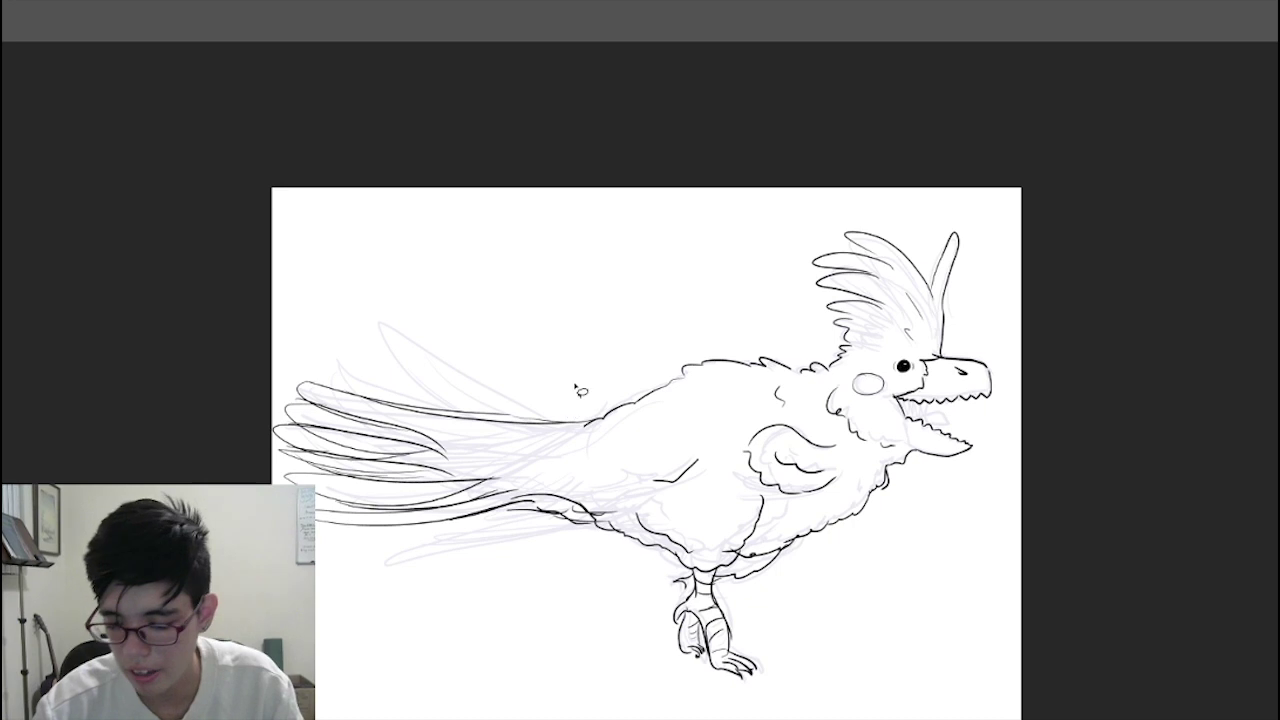
mouse_move(578, 390)
mouse_down()
mouse_move(330, 545)
mouse_move(578, 388)
mouse_up()
key(Delete)
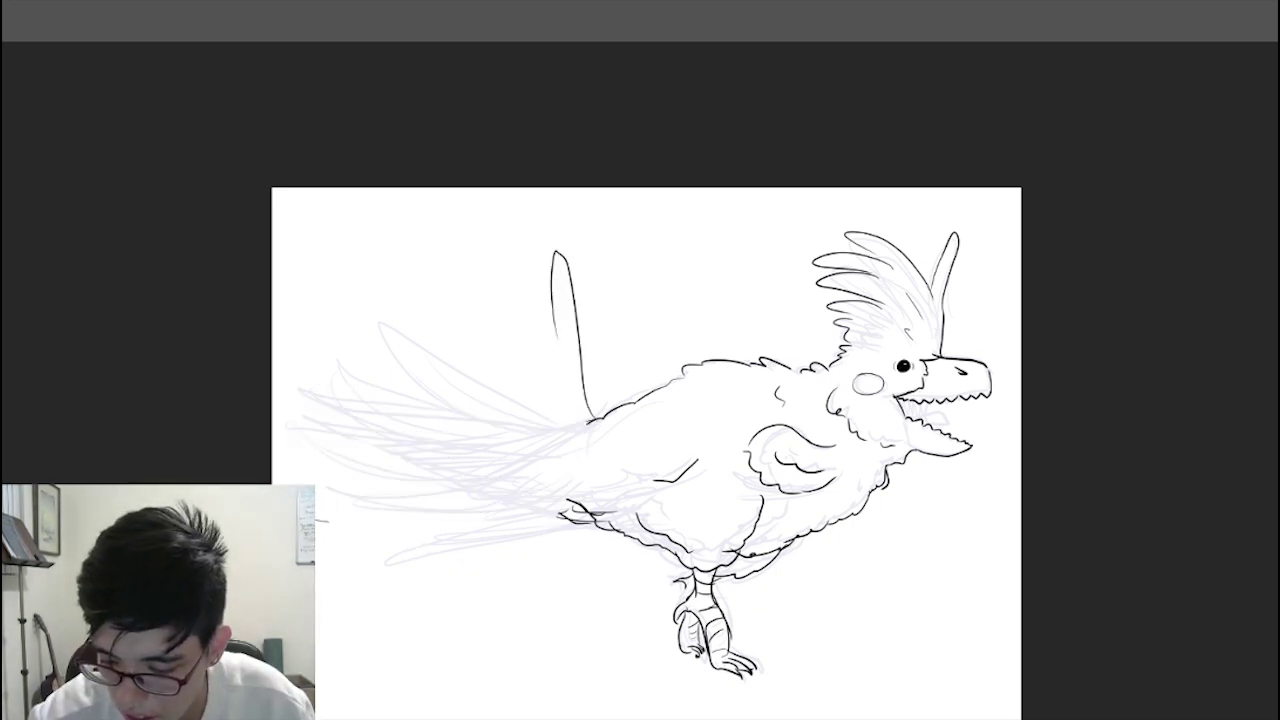
Step: Try inking the tail as a raised fan of broad, upright rounded feathers, and undo it
drag(466, 518, 480, 508)
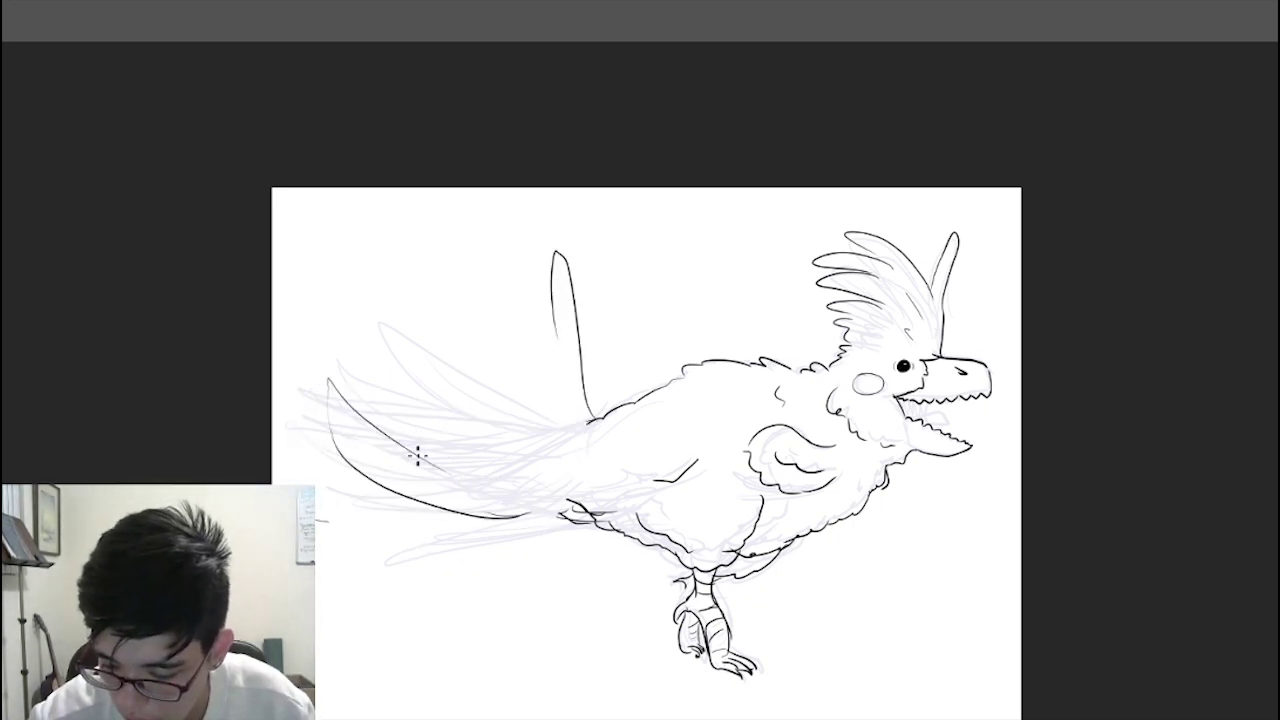
mouse_move(418, 458)
mouse_down()
mouse_move(468, 448)
mouse_move(469, 380)
mouse_move(481, 414)
mouse_up()
drag(476, 400, 533, 362)
drag(543, 410, 565, 408)
drag(505, 516, 600, 526)
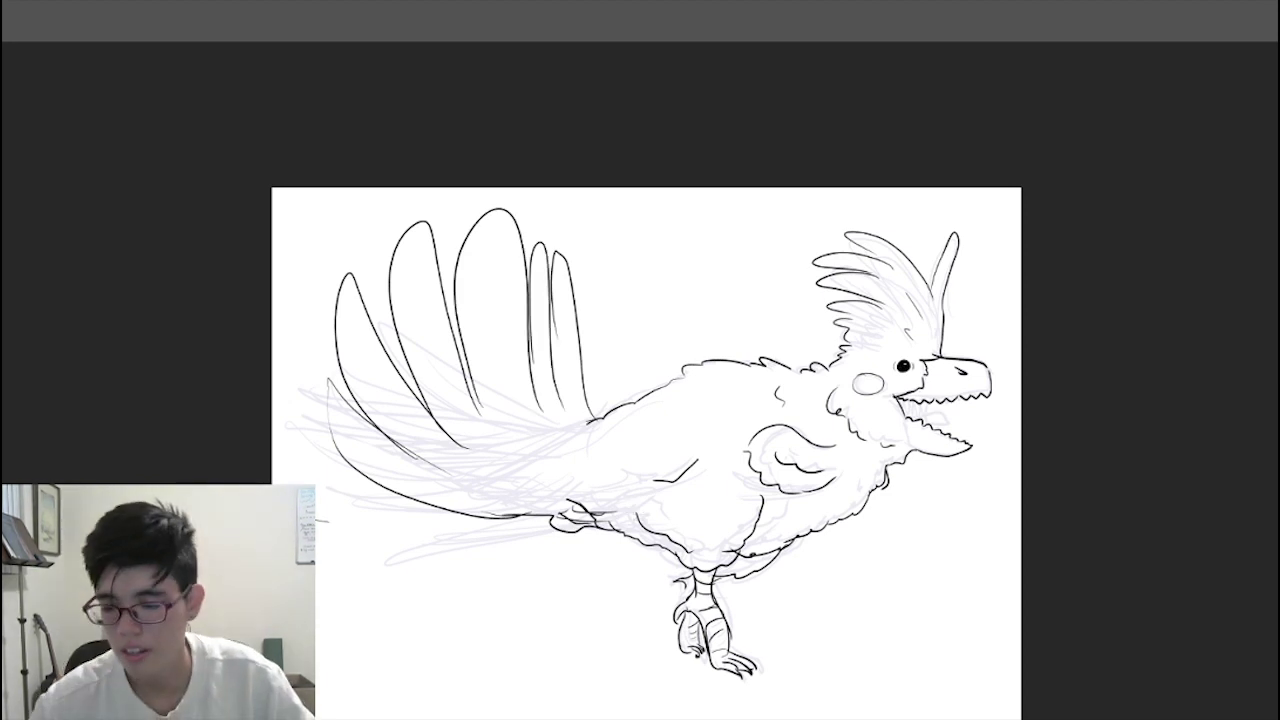
drag(622, 470, 456, 315)
key(ctrl+z)
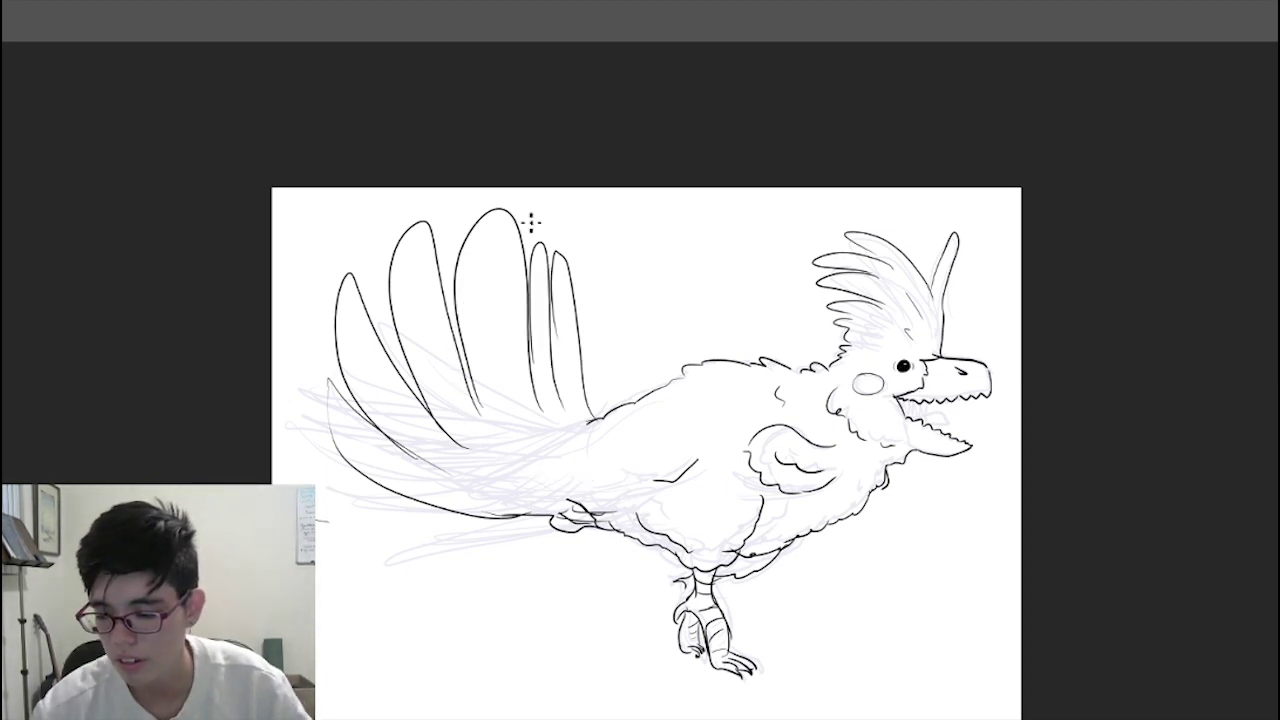
key(ctrl+minus)
key(ctrl+z)
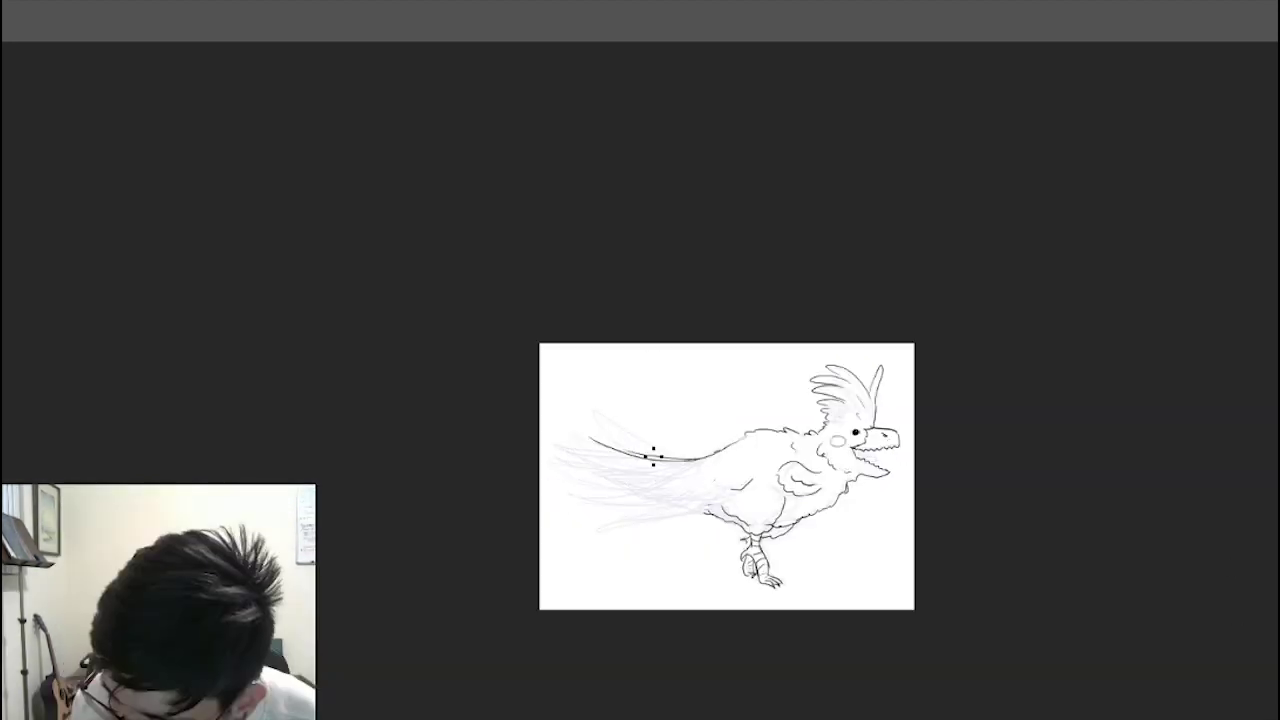
Step: Ink the tail as long, narrow layered feathers sweeping back and slightly upward to pointed tips
drag(654, 457, 562, 435)
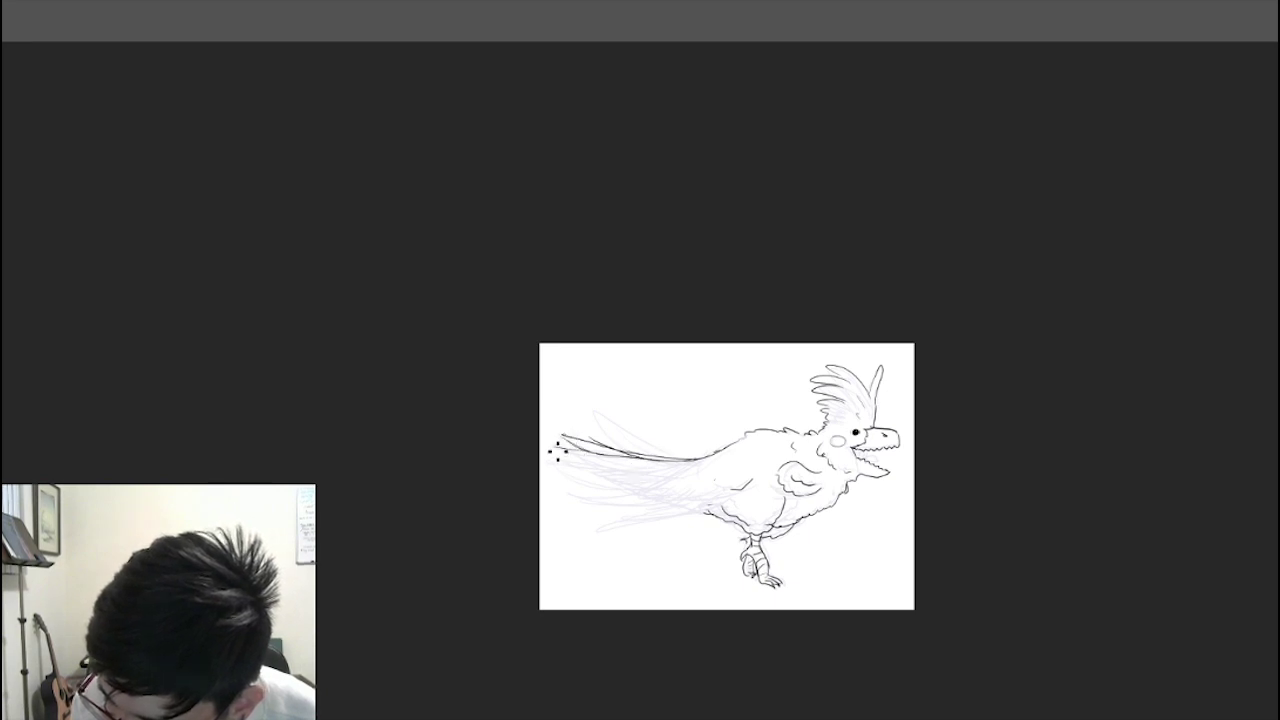
key(ctrl+shift+z)
key(ctrl+shift+z)
key(ctrl+shift+z)
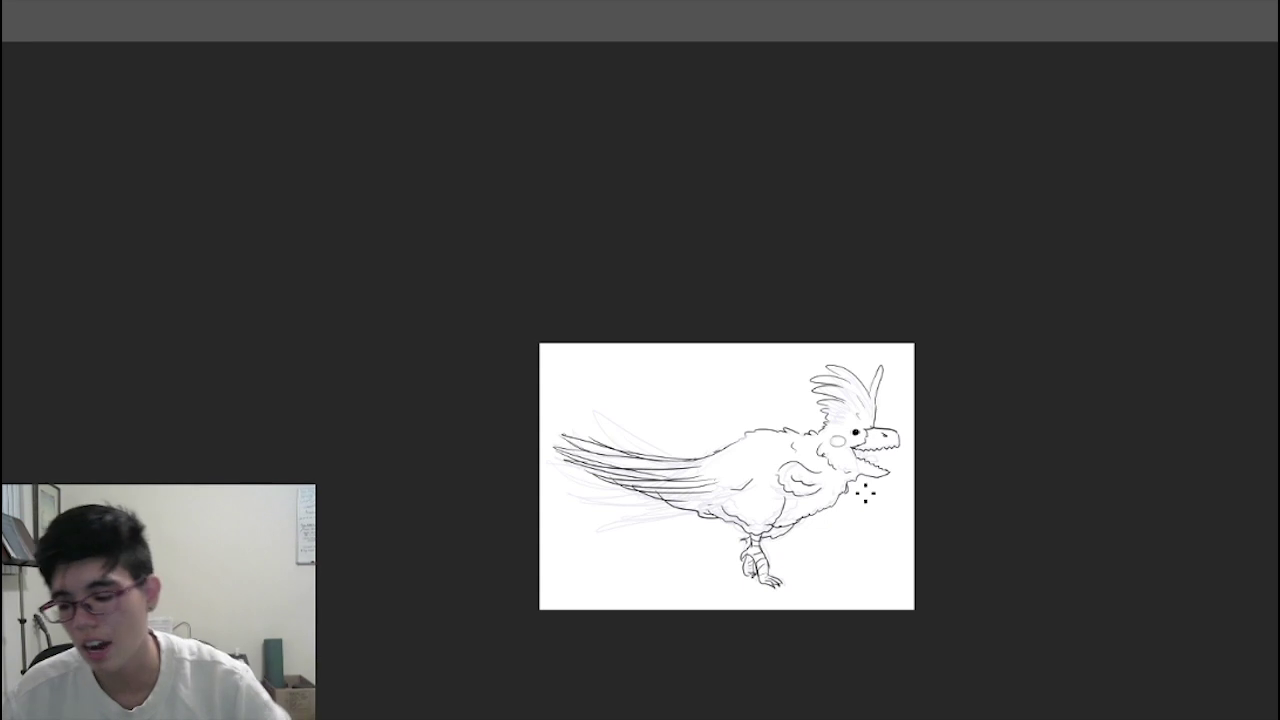
Step: Hide the sketch layer and draw a tiny human figure with raised arms in front of the feet for scale
click(1218, 629)
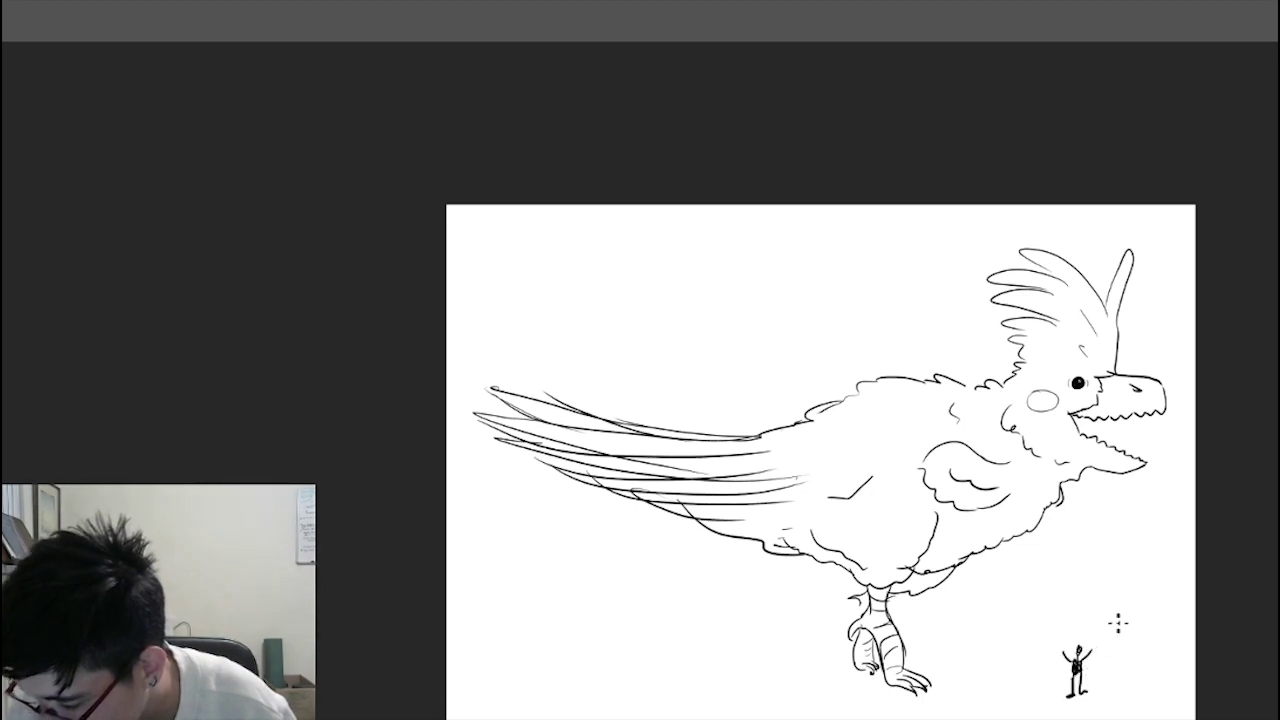
key(ctrl+minus)
key(ctrl+minus)
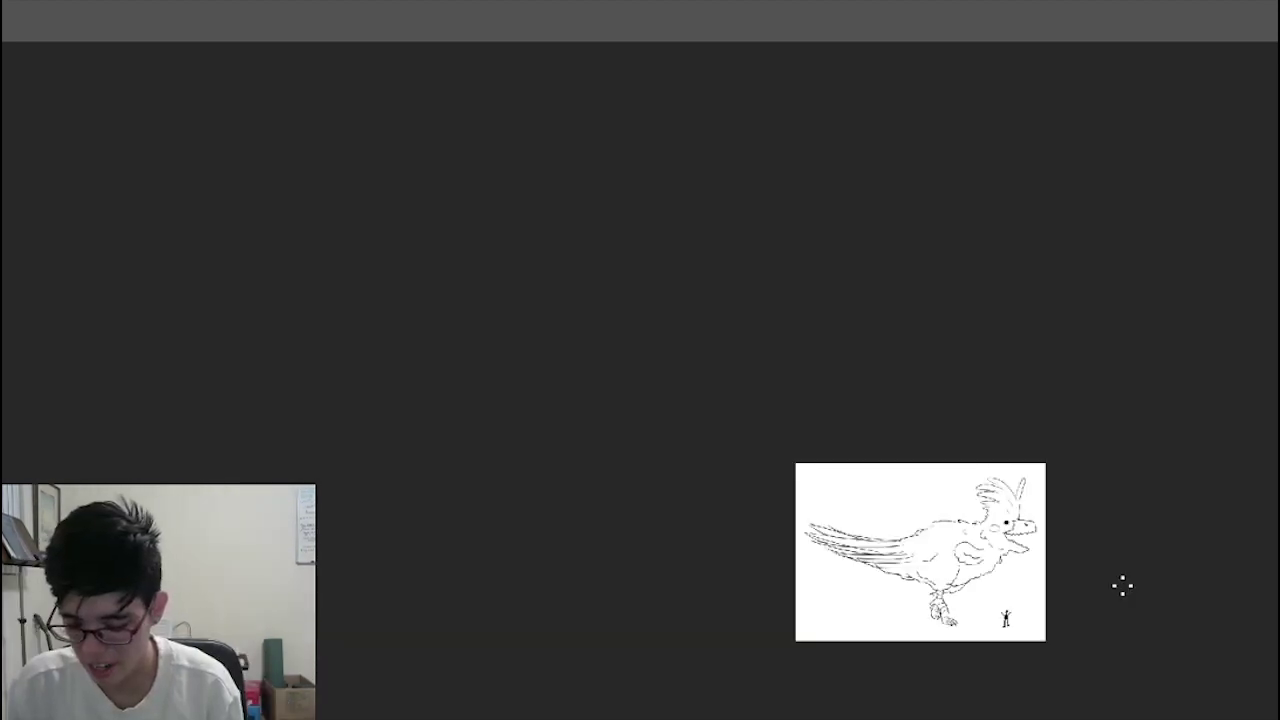
key(z)
click(1102, 592)
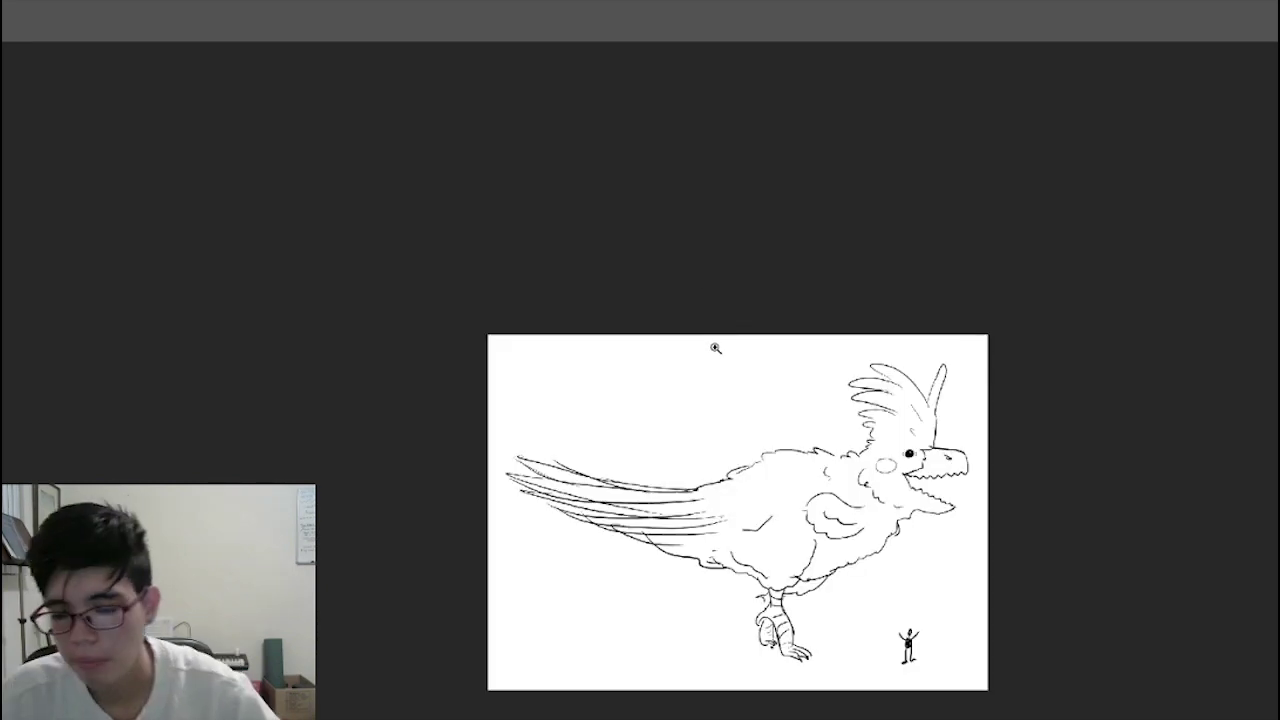
Step: Thicken the outlines of the upper beak, toothed edges and lower jaw, and draw a tongue inside the open mouth
drag(923, 487, 979, 575)
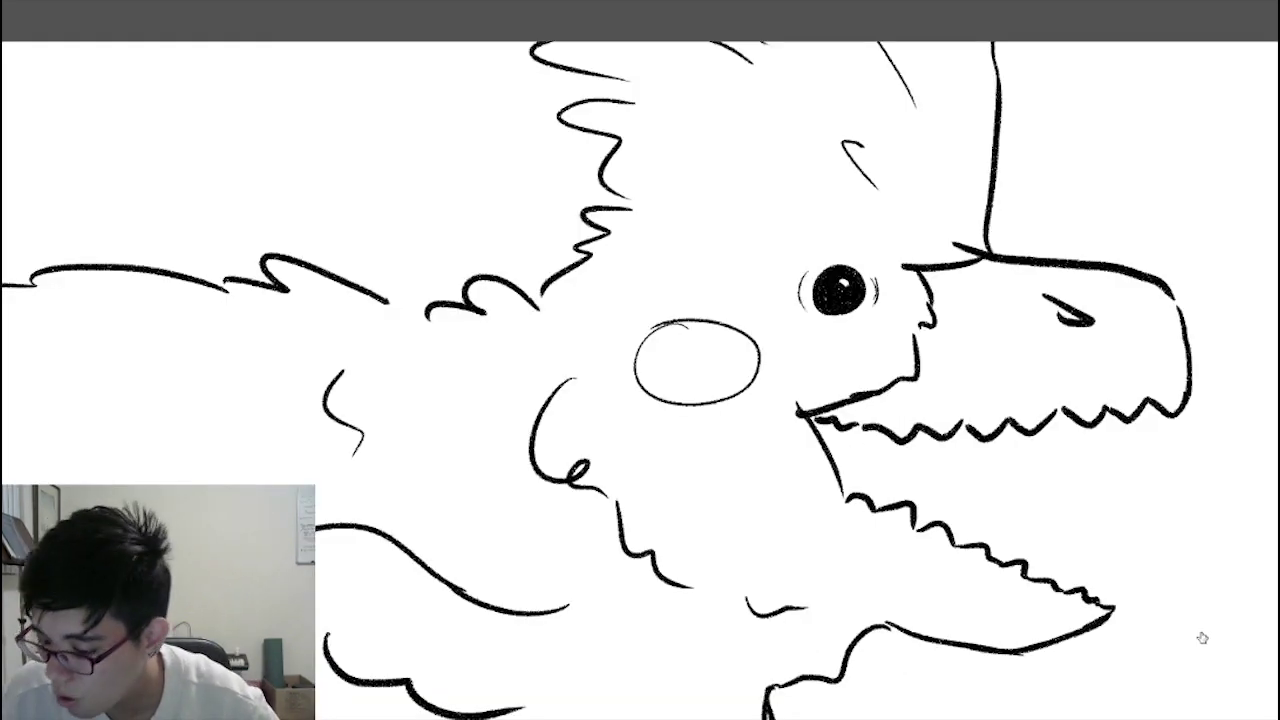
mouse_move(934, 439)
mouse_down()
mouse_move(923, 503)
mouse_move(960, 491)
mouse_move(943, 518)
mouse_up()
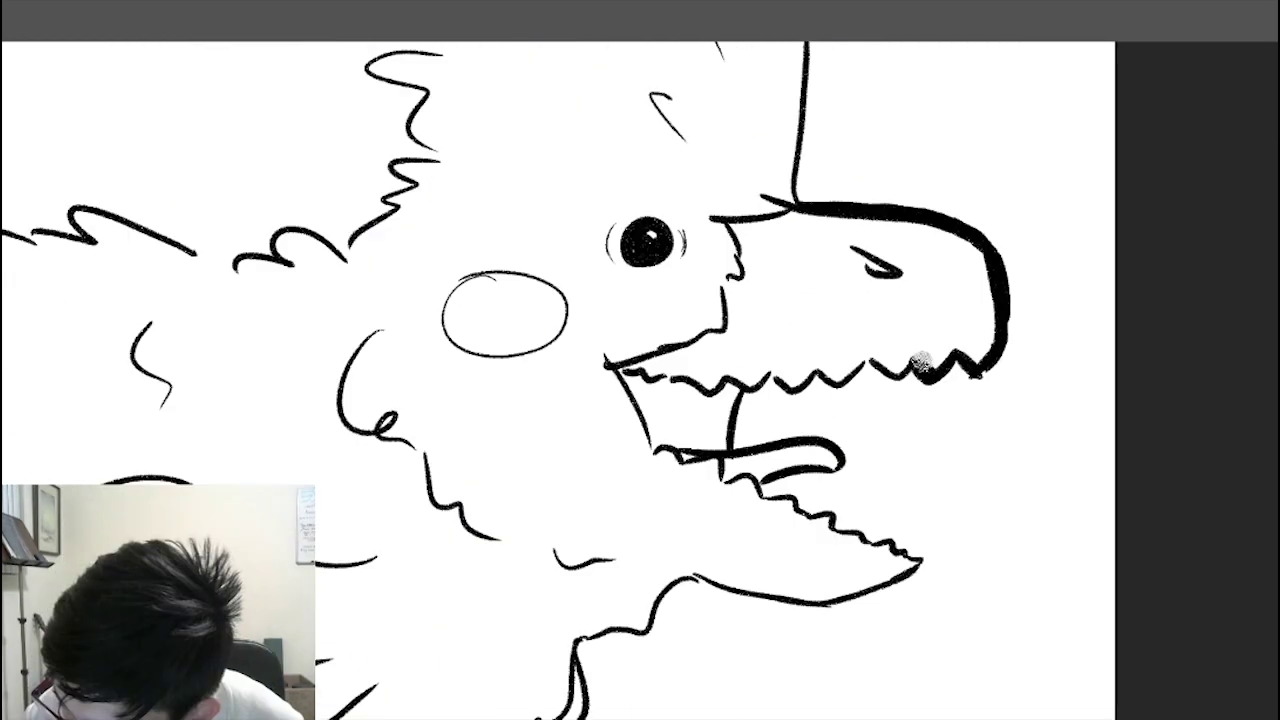
drag(920, 366, 885, 370)
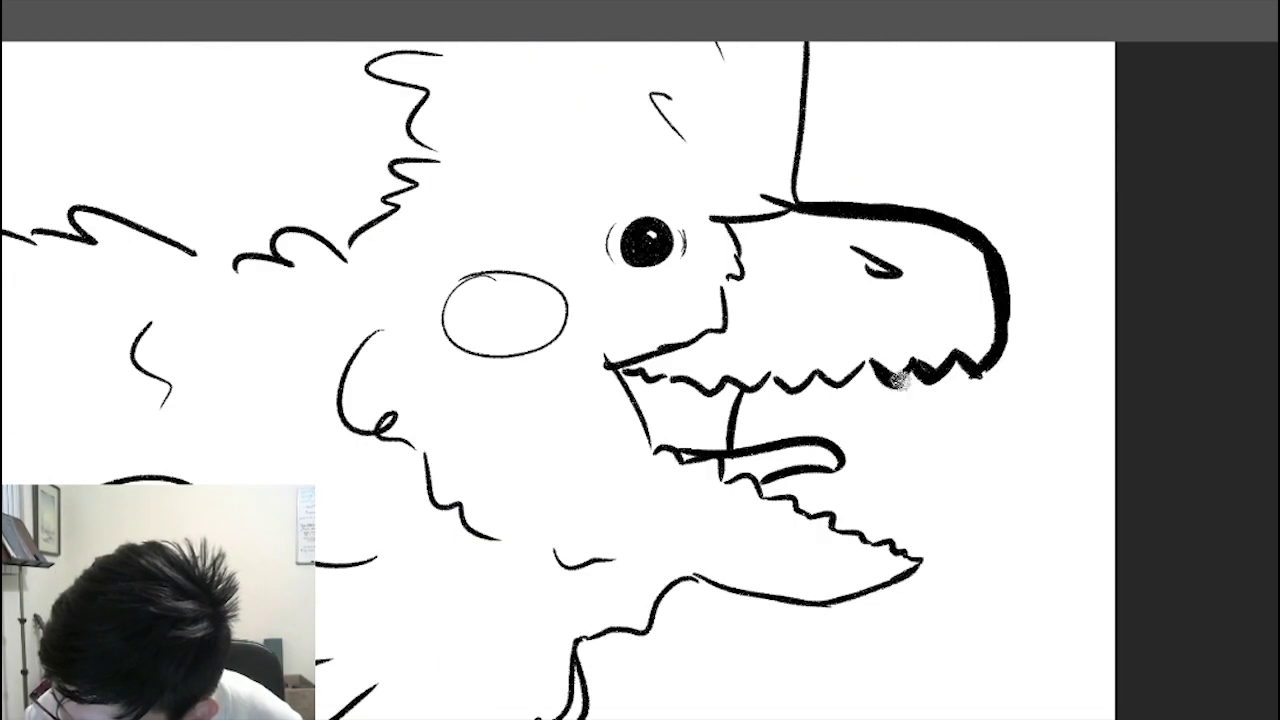
mouse_move(897, 378)
mouse_down()
mouse_move(864, 369)
mouse_move(868, 358)
mouse_move(817, 379)
mouse_move(828, 389)
mouse_move(766, 369)
mouse_move(772, 379)
mouse_move(740, 391)
mouse_move(736, 369)
mouse_move(701, 397)
mouse_move(683, 382)
mouse_move(710, 381)
mouse_move(656, 383)
mouse_move(630, 366)
mouse_up()
drag(656, 450, 680, 451)
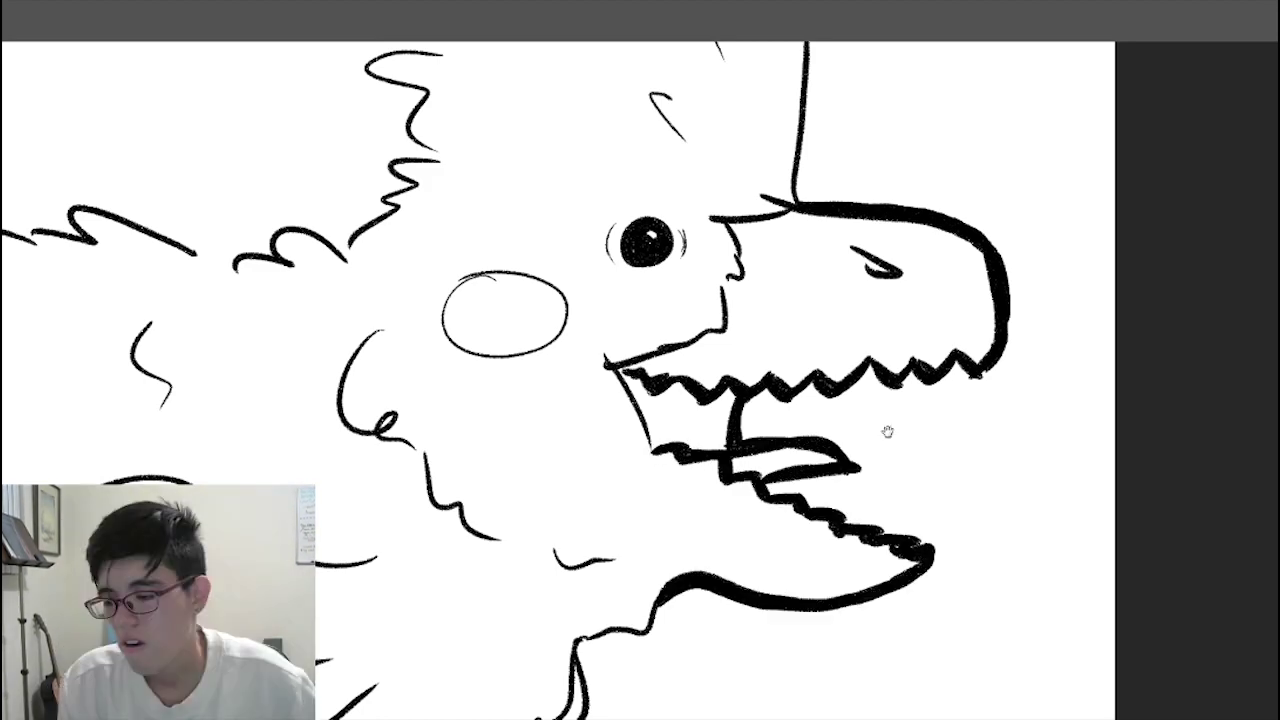
Step: Thicken the outlines of the crest feathers, the forehead and the ragged feathers down the back of the head
drag(889, 431, 844, 719)
drag(835, 464, 802, 629)
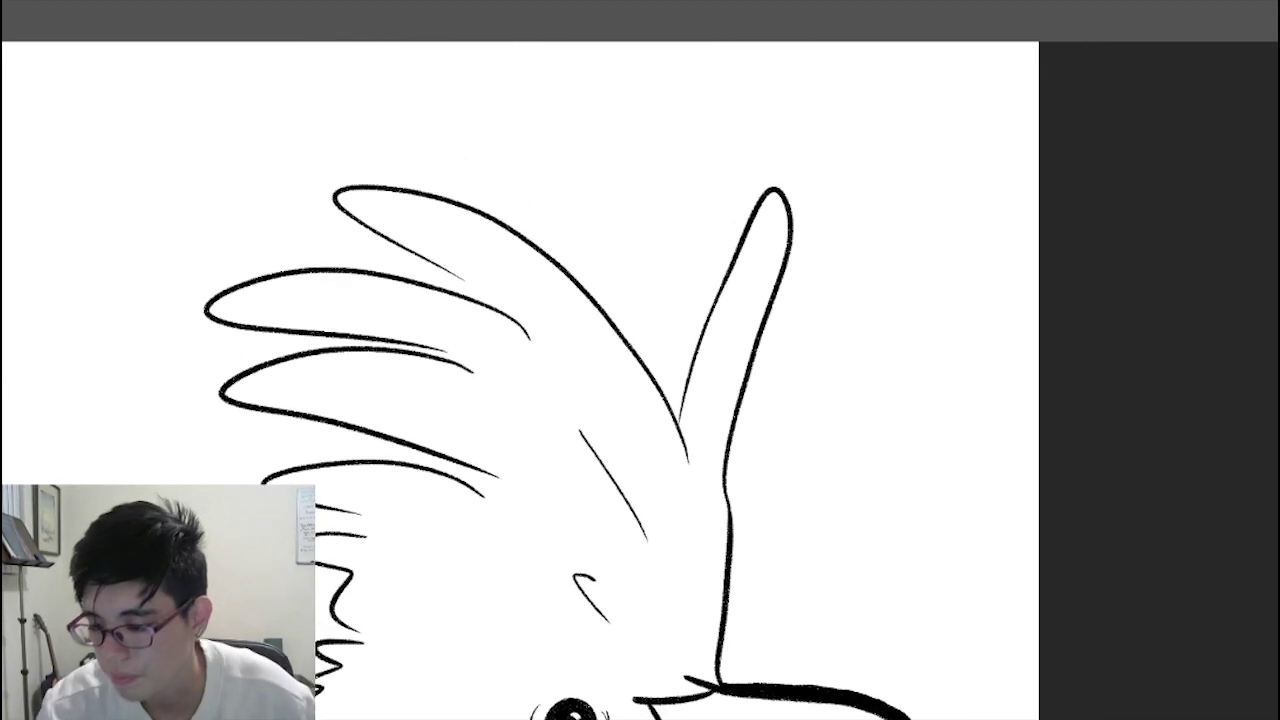
mouse_move(776, 186)
mouse_down()
mouse_move(785, 250)
mouse_move(729, 490)
mouse_move(733, 600)
mouse_move(714, 684)
mouse_up()
mouse_move(772, 192)
mouse_down()
mouse_move(733, 246)
mouse_move(691, 350)
mouse_move(680, 417)
mouse_up()
drag(335, 190, 682, 405)
mouse_move(341, 198)
mouse_down()
mouse_move(362, 231)
mouse_move(477, 312)
mouse_up()
drag(566, 458, 893, 392)
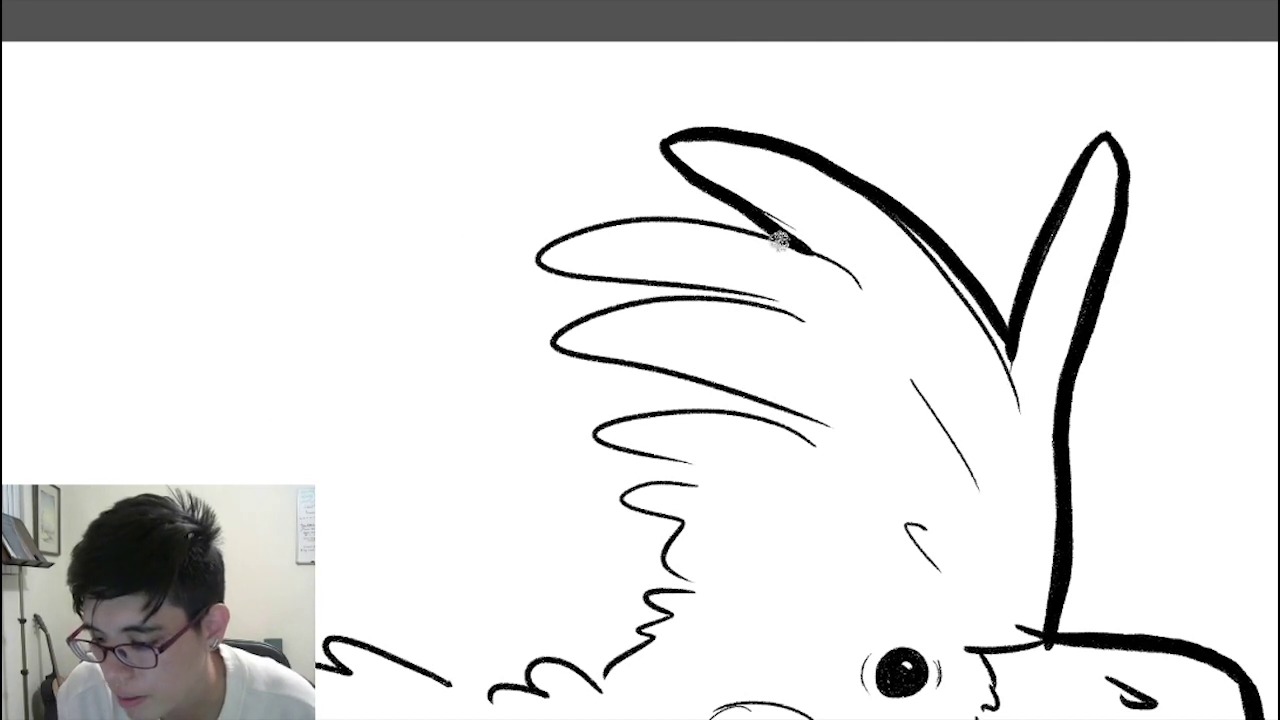
mouse_move(790, 243)
mouse_down()
mouse_move(594, 217)
mouse_move(540, 268)
mouse_move(751, 303)
mouse_up()
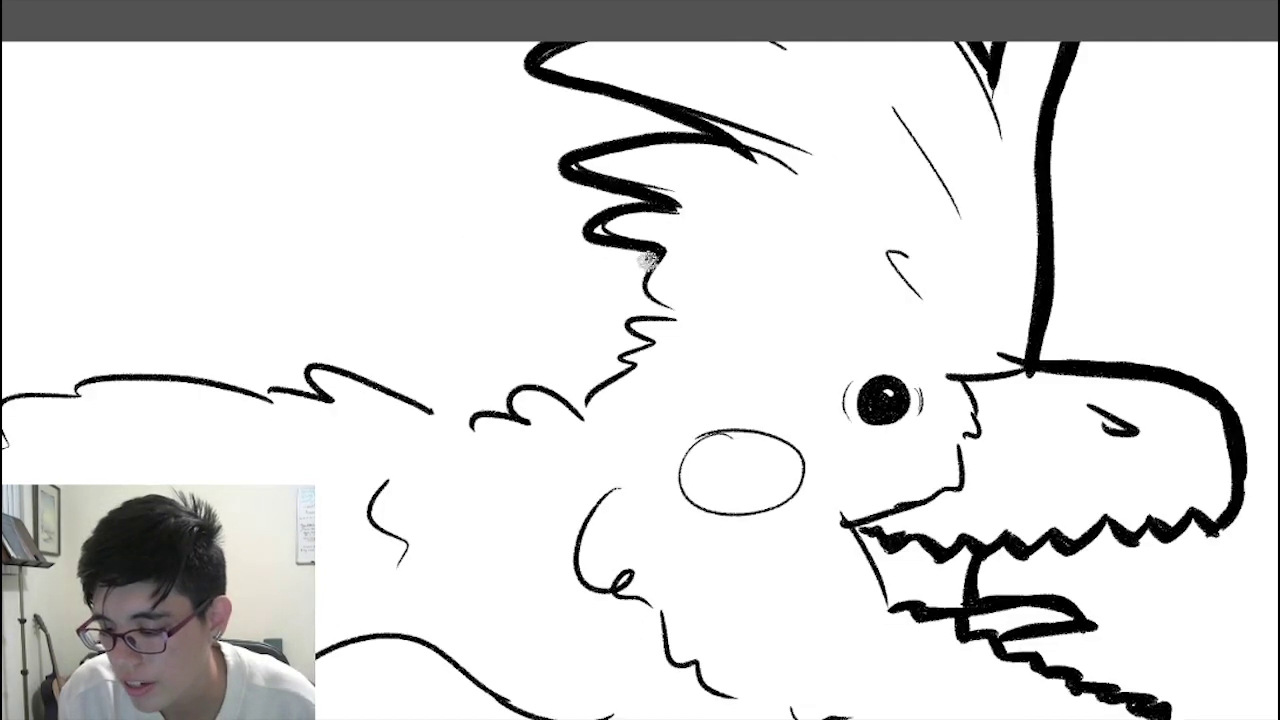
mouse_move(651, 257)
mouse_down()
mouse_move(680, 311)
mouse_move(643, 321)
mouse_move(634, 371)
mouse_move(580, 426)
mouse_up()
Step: Thicken the feathered contour from the throat down over the chest and along the belly to the leg
drag(1039, 563, 1007, 113)
drag(987, 333, 1007, 309)
mouse_move(878, 272)
mouse_down()
mouse_move(886, 303)
mouse_move(831, 320)
mouse_move(810, 390)
mouse_move(771, 386)
mouse_up()
drag(831, 495, 1025, 318)
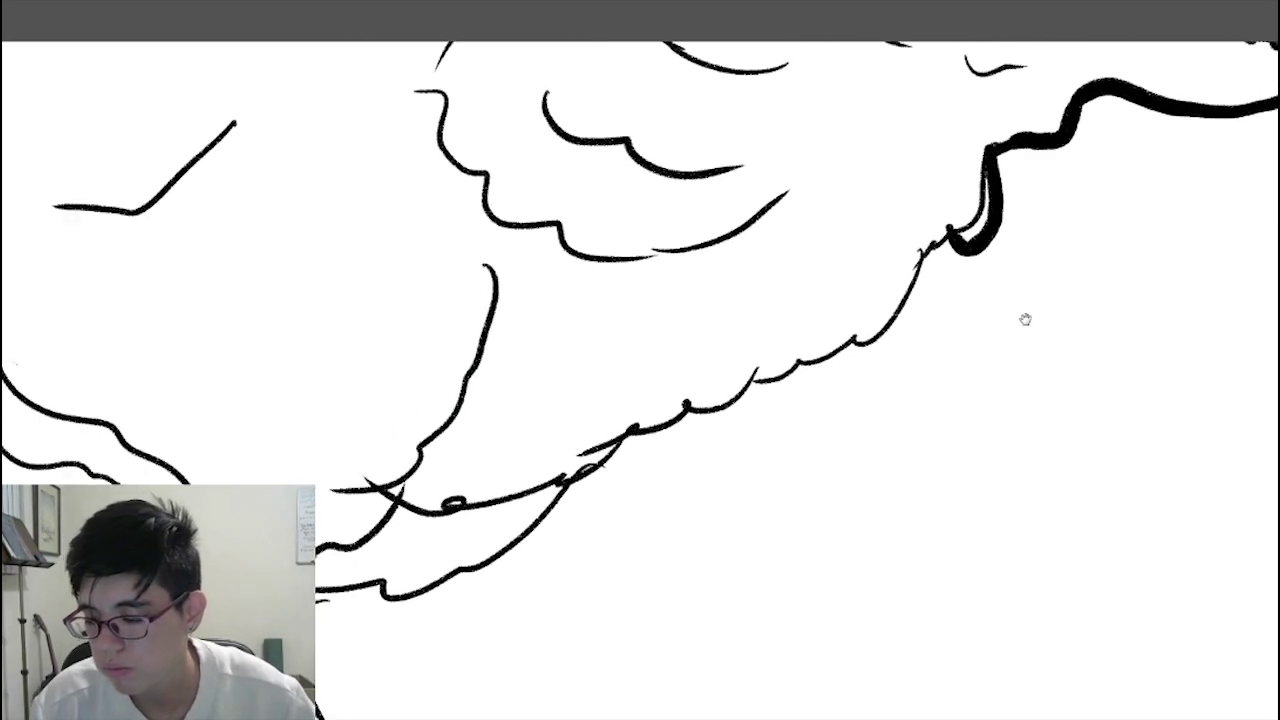
drag(950, 238, 857, 332)
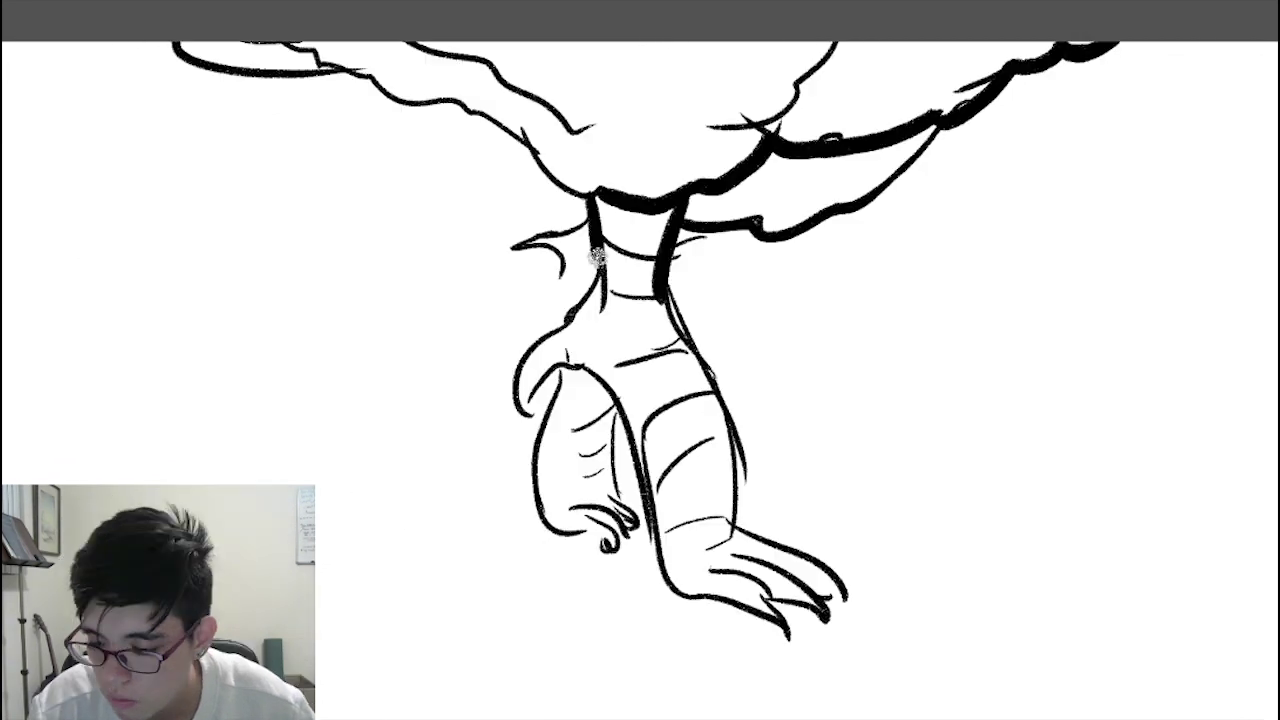
Step: Thicken the outlines of both scaly legs, including the heel spur, toes and claws, leaving the inner scale lines thin
mouse_move(597, 254)
mouse_down()
mouse_move(558, 330)
mouse_move(514, 368)
mouse_move(516, 412)
mouse_move(572, 368)
mouse_move(617, 402)
mouse_up()
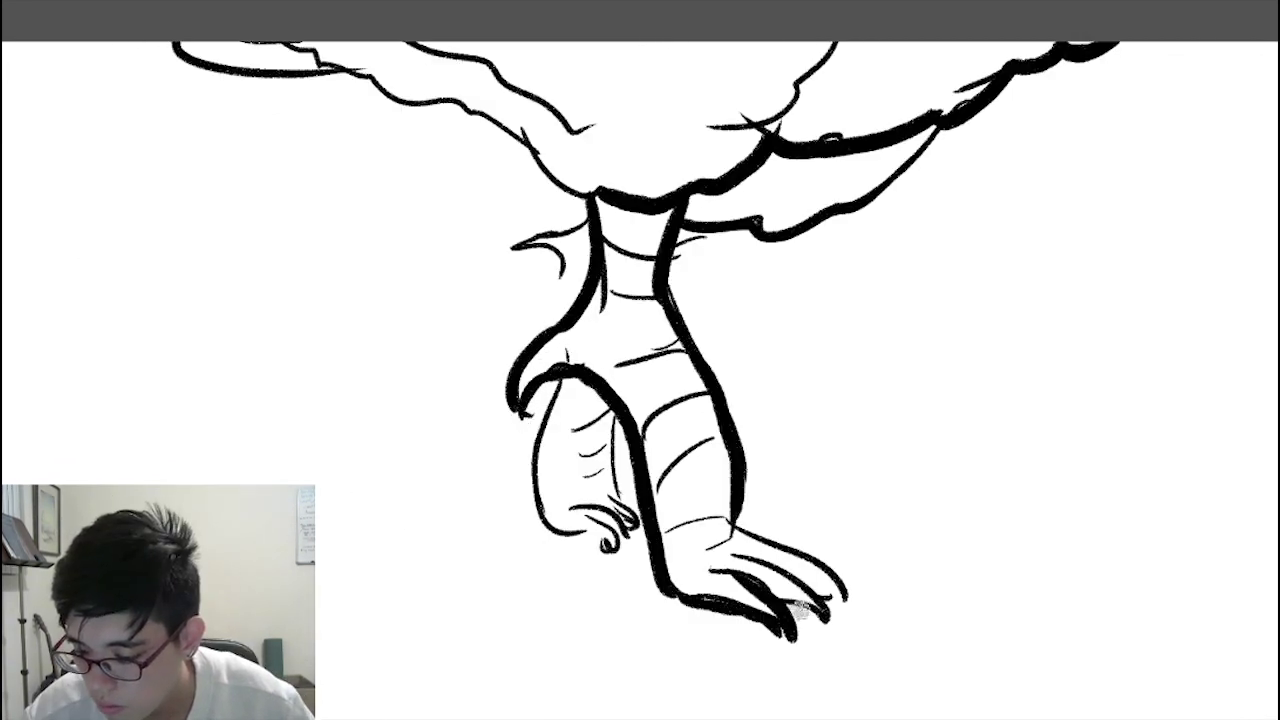
drag(788, 606, 830, 624)
drag(764, 566, 830, 616)
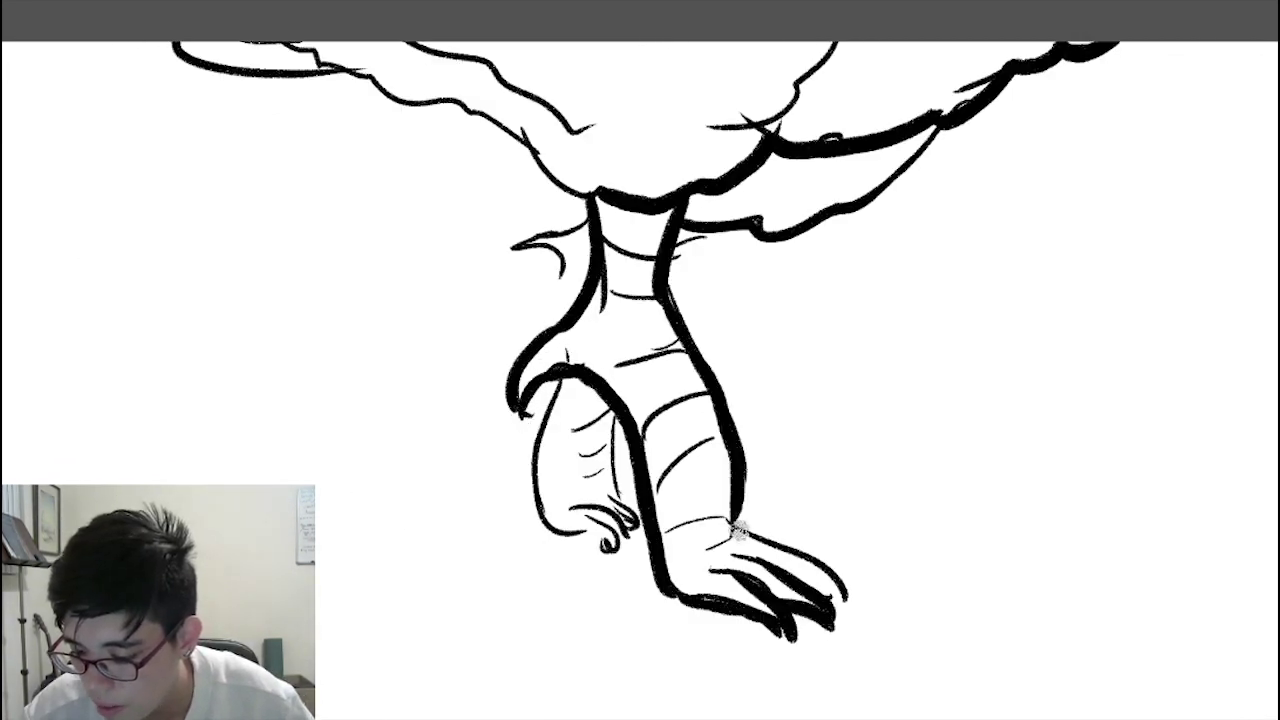
drag(738, 530, 830, 588)
drag(714, 226, 676, 248)
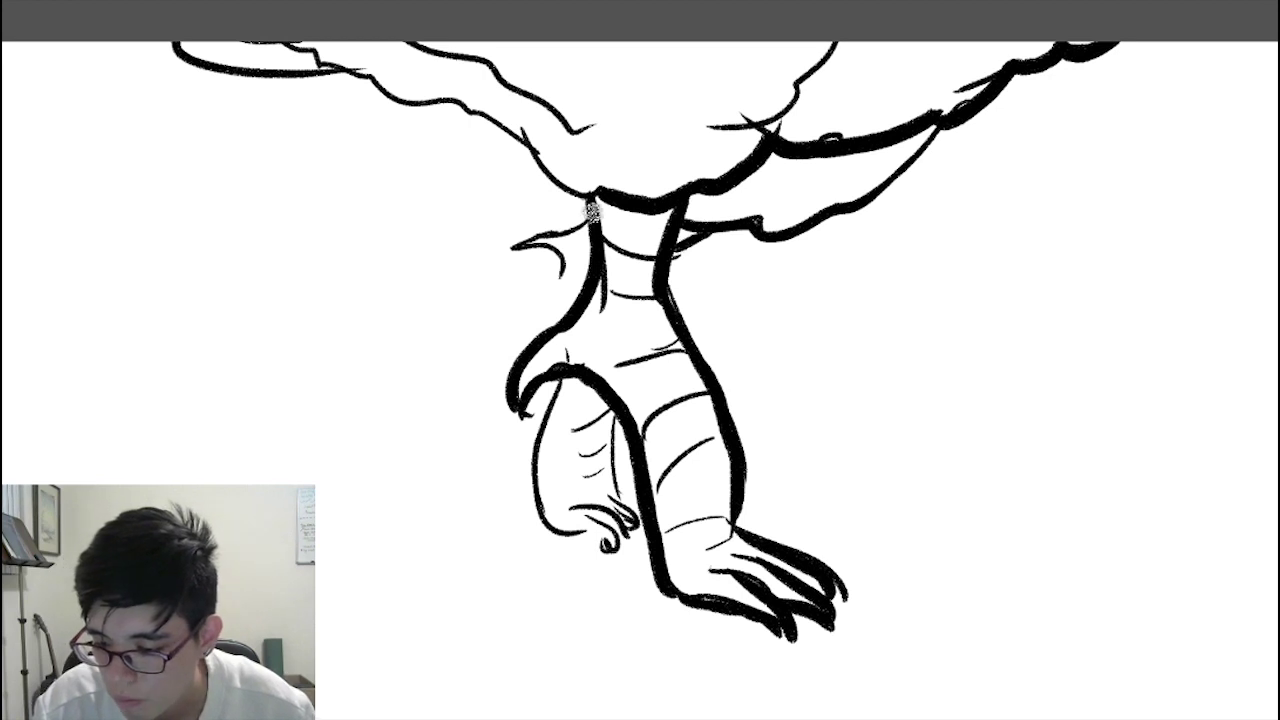
mouse_move(591, 208)
mouse_down()
mouse_move(523, 246)
mouse_move(566, 268)
mouse_move(567, 305)
mouse_up()
mouse_move(562, 368)
mouse_down()
mouse_move(545, 428)
mouse_move(560, 530)
mouse_move(613, 520)
mouse_move(582, 518)
mouse_move(612, 540)
mouse_up()
drag(612, 422, 628, 518)
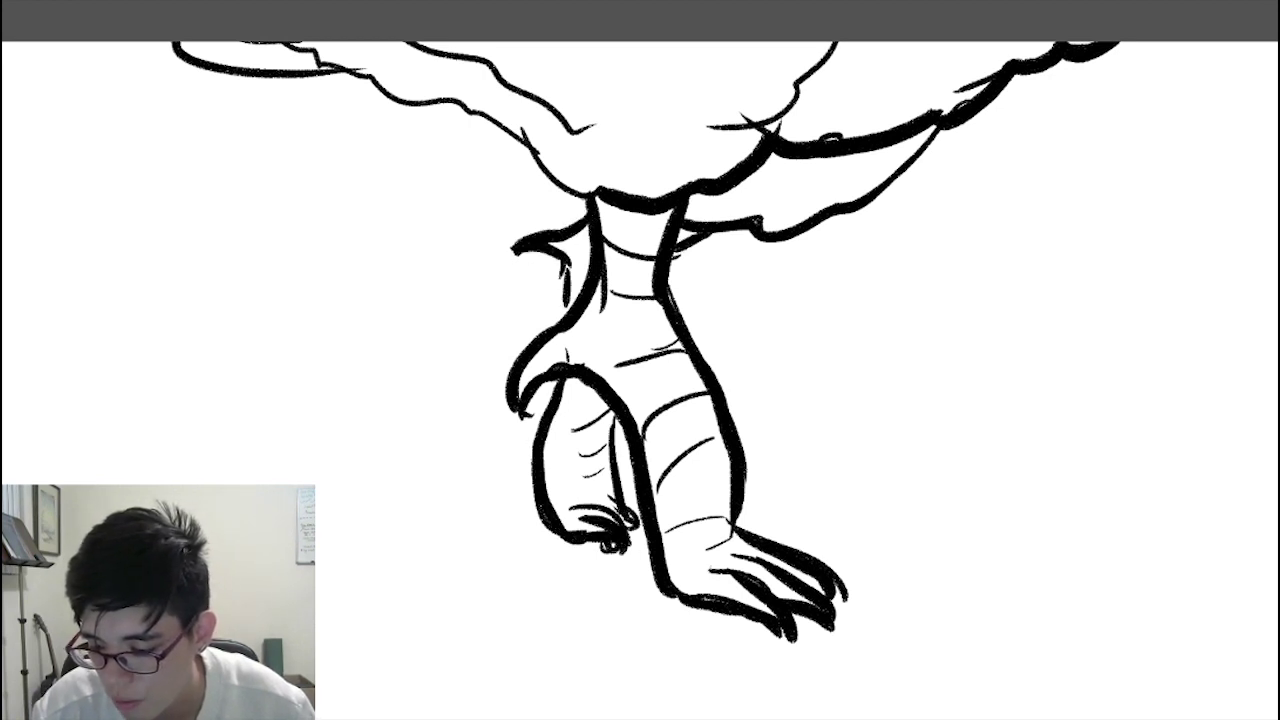
Step: Thicken the outline of the small feathered wing on the chest, leaving its inner feather lines thin
alt+click(785, 456)
alt+click(787, 454)
alt+click(792, 452)
drag(884, 397, 940, 564)
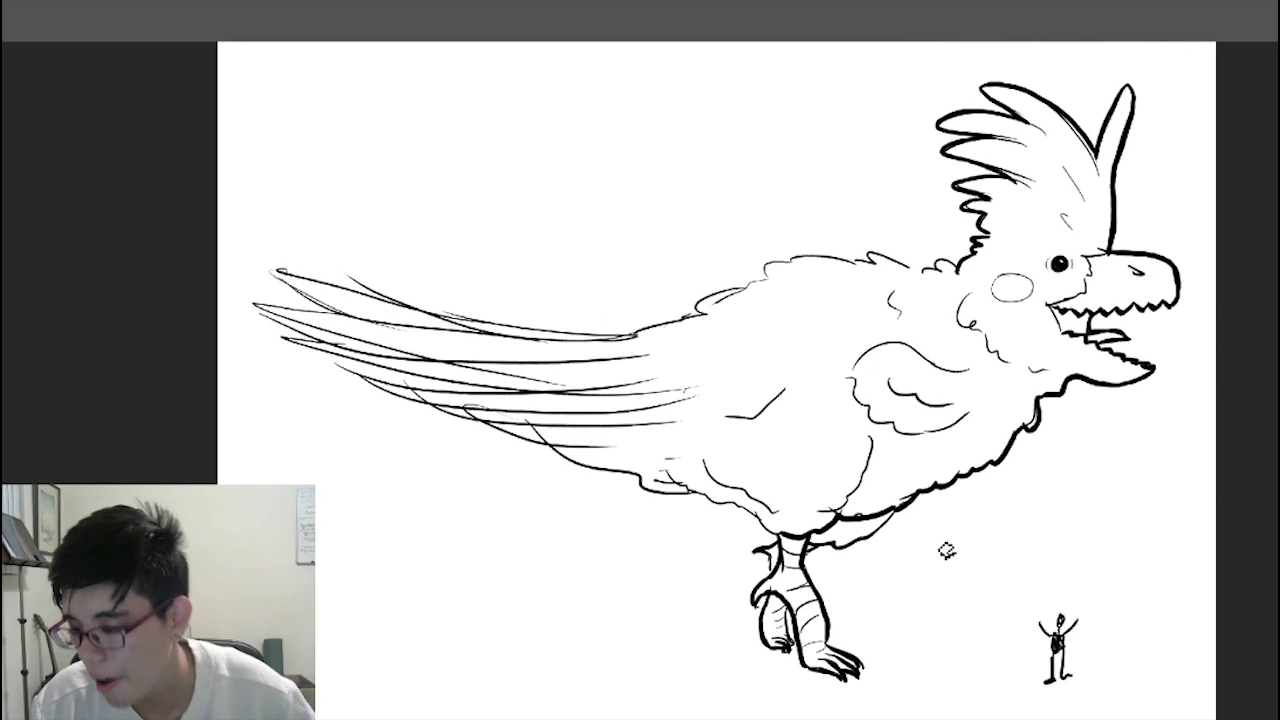
mouse_move(880, 354)
mouse_down()
mouse_move(850, 382)
mouse_move(877, 424)
mouse_move(944, 434)
mouse_move(914, 442)
mouse_move(978, 410)
mouse_up()
mouse_move(855, 373)
mouse_down()
mouse_move(897, 349)
mouse_move(985, 373)
mouse_up()
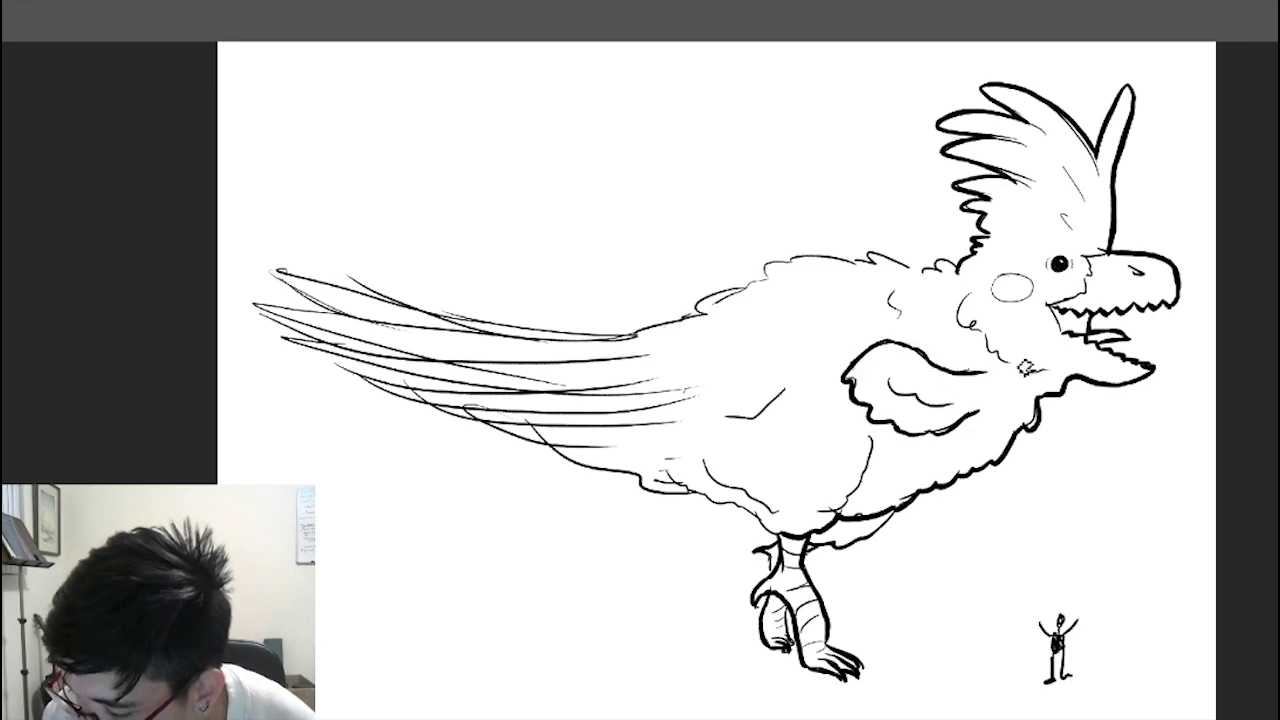
mouse_move(880, 358)
mouse_down()
mouse_move(923, 362)
mouse_move(920, 352)
mouse_move(942, 372)
mouse_up()
Step: Thicken the feathered back contour, the tips and outer edges of the tail feathers, and the underside to the leg
drag(990, 412, 1037, 506)
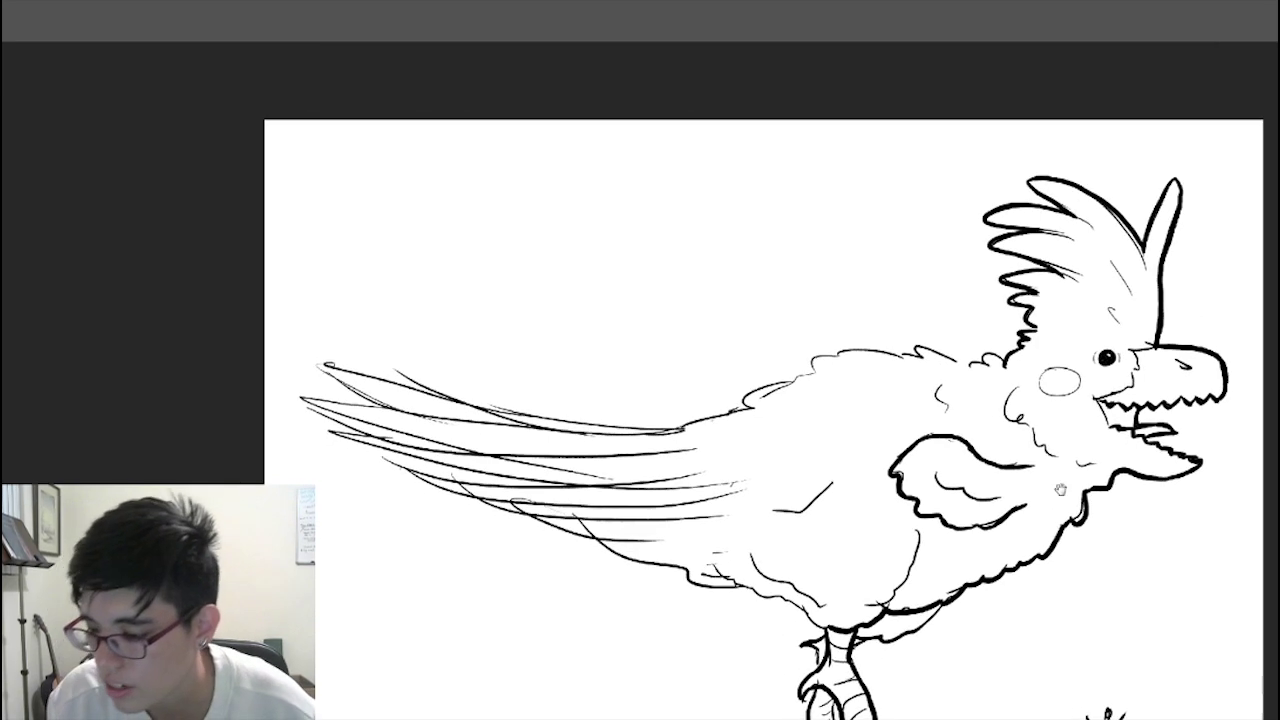
mouse_move(1004, 365)
mouse_down()
mouse_move(937, 354)
mouse_move(927, 366)
mouse_move(805, 388)
mouse_up()
drag(861, 524, 989, 446)
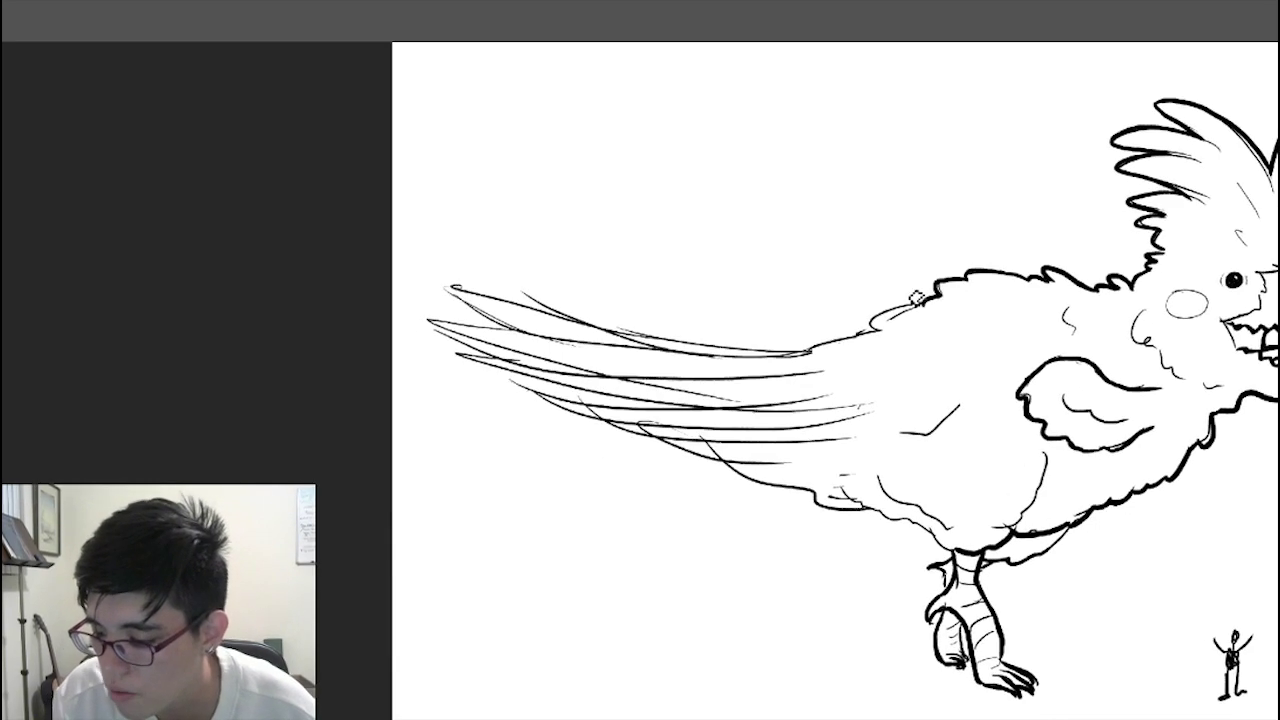
mouse_move(928, 306)
mouse_down()
mouse_move(808, 355)
mouse_move(597, 338)
mouse_up()
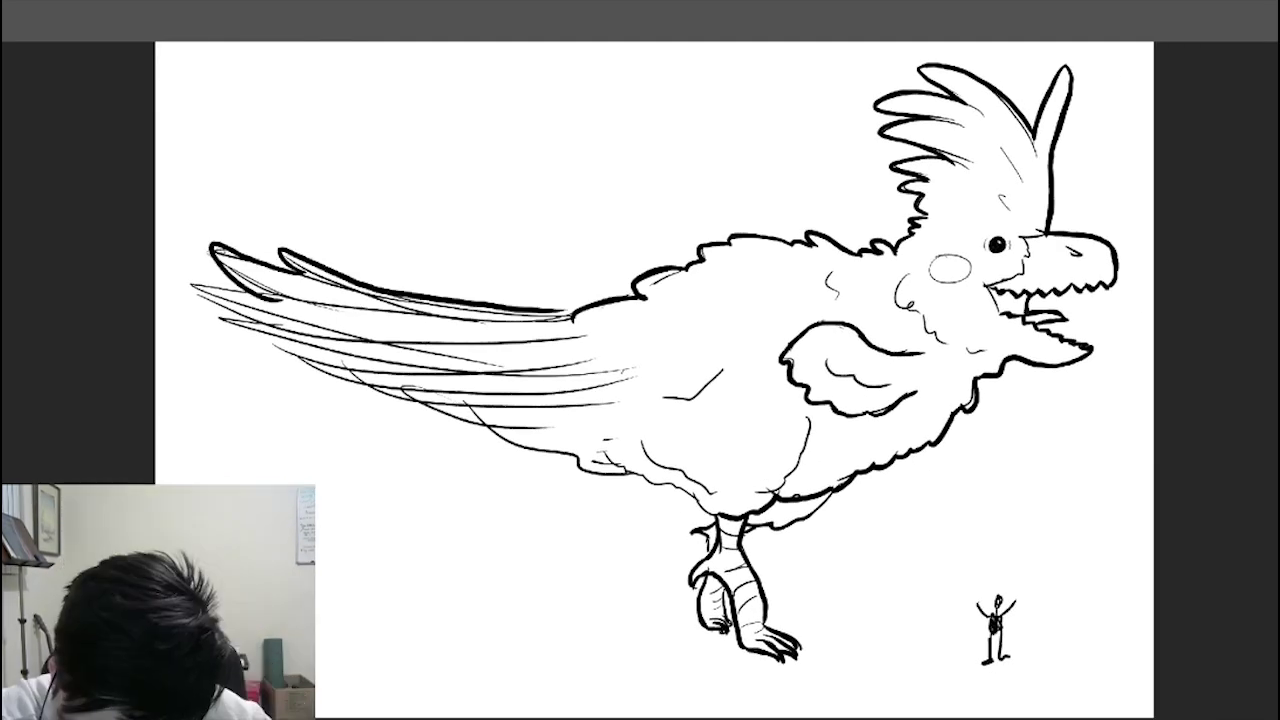
mouse_move(268, 299)
mouse_down()
mouse_move(195, 278)
mouse_move(213, 309)
mouse_move(272, 331)
mouse_move(225, 323)
mouse_move(296, 353)
mouse_move(283, 351)
mouse_move(313, 378)
mouse_move(386, 376)
mouse_move(370, 393)
mouse_move(455, 409)
mouse_move(443, 413)
mouse_move(548, 461)
mouse_move(602, 463)
mouse_move(592, 475)
mouse_move(706, 497)
mouse_move(722, 528)
mouse_up()
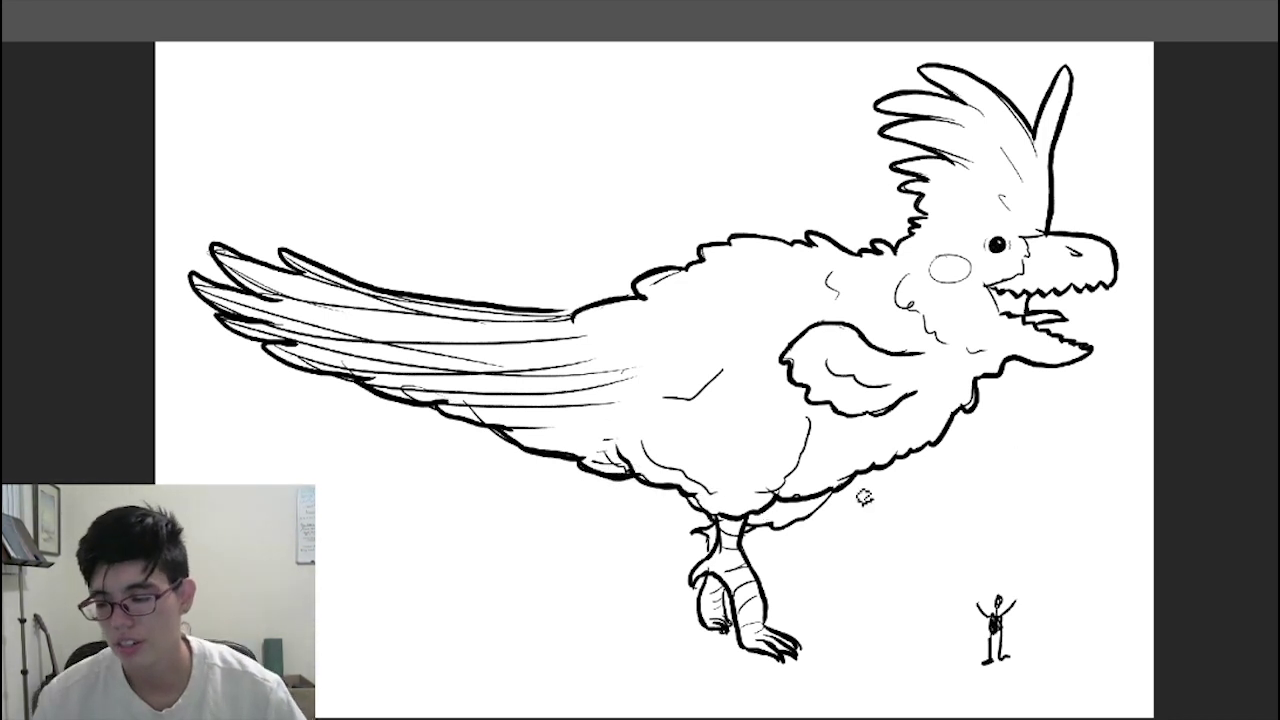
Step: Check the whole figure and thicken the neck ruff and the front contour of the thigh
key(z)
alt+click(871, 522)
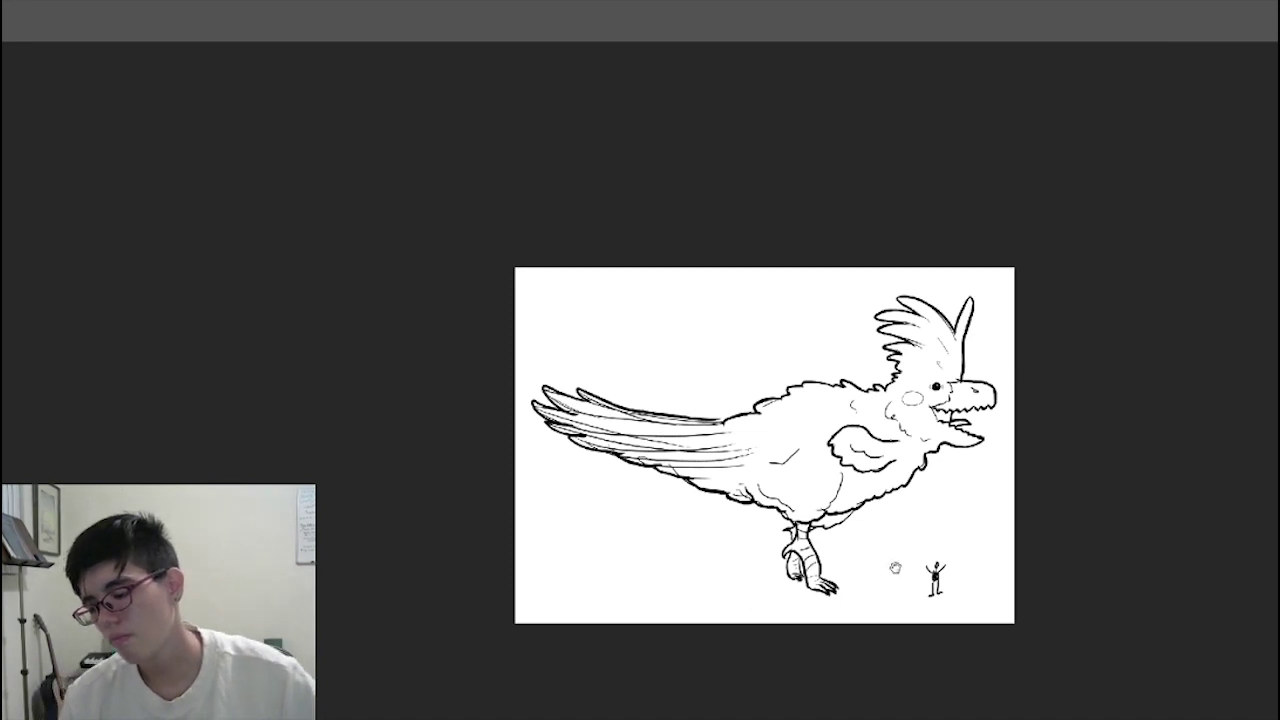
drag(895, 567, 826, 474)
click(836, 478)
alt+click(789, 398)
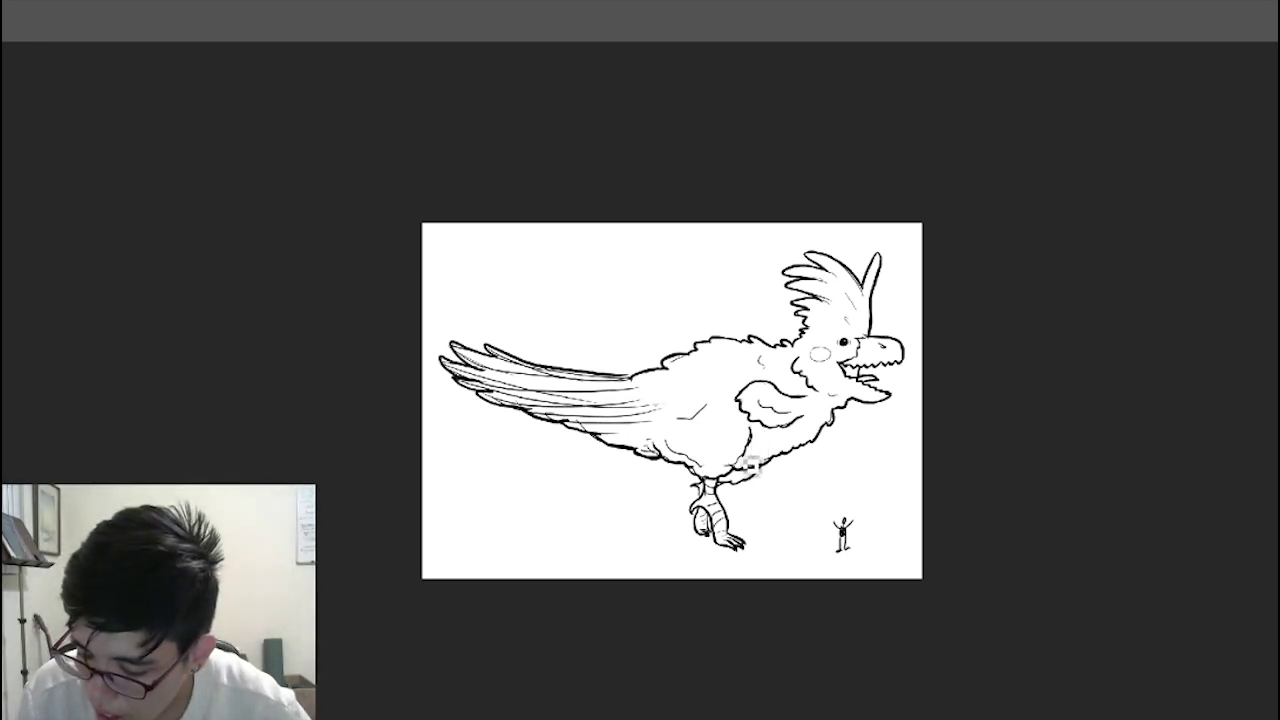
Step: Draw thin, wavy ground lines across the lower part of the canvas behind the feet and the human figure
scroll(825, 452, down, 5)
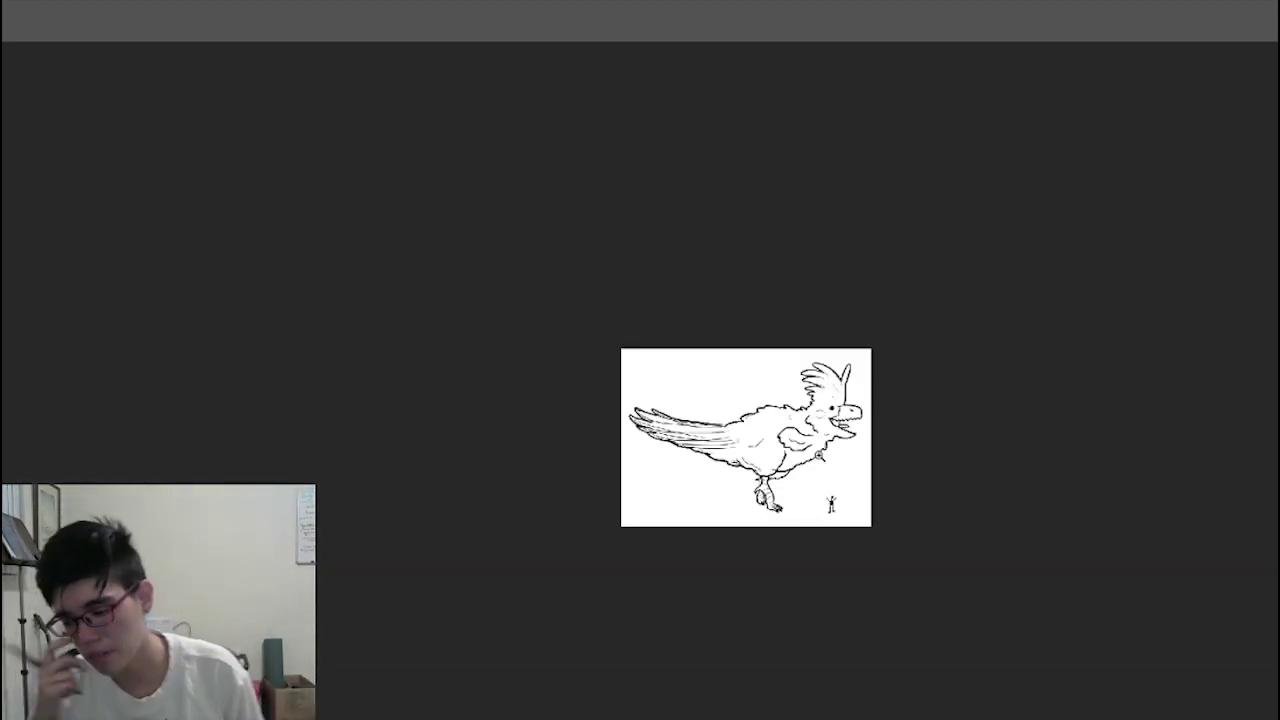
scroll(820, 455, up, 3)
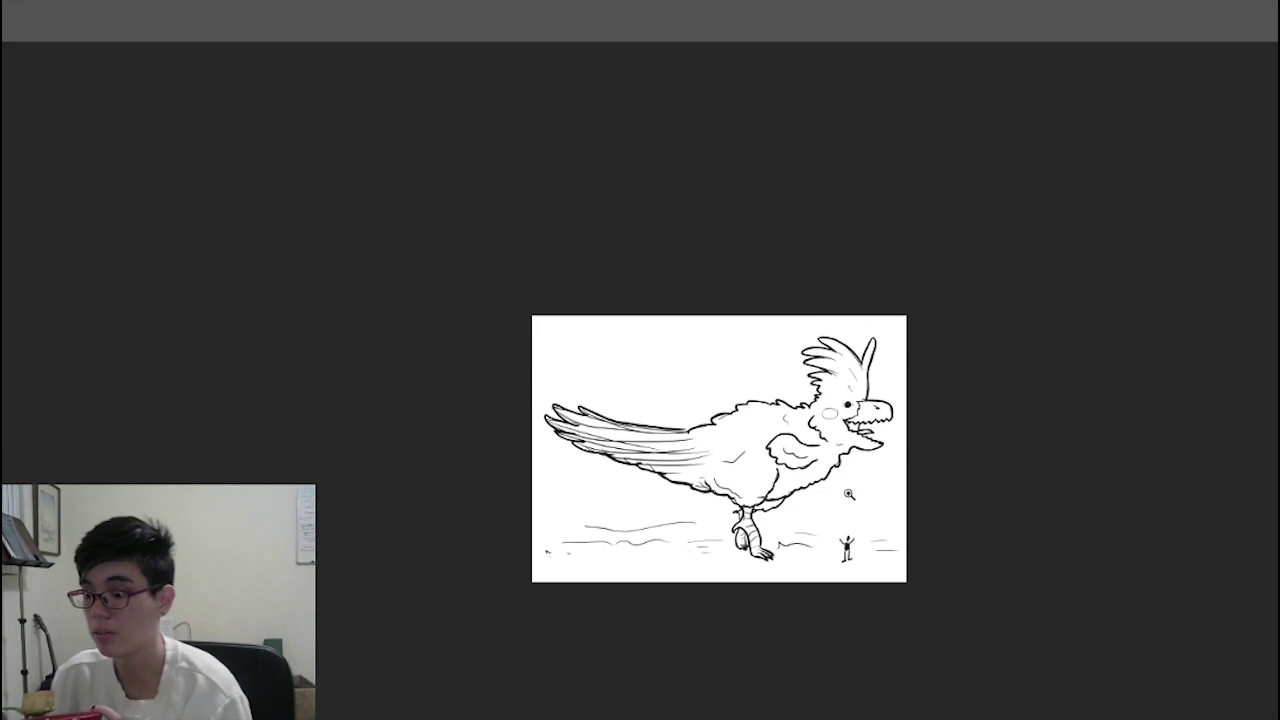
scroll(849, 494, up, 5)
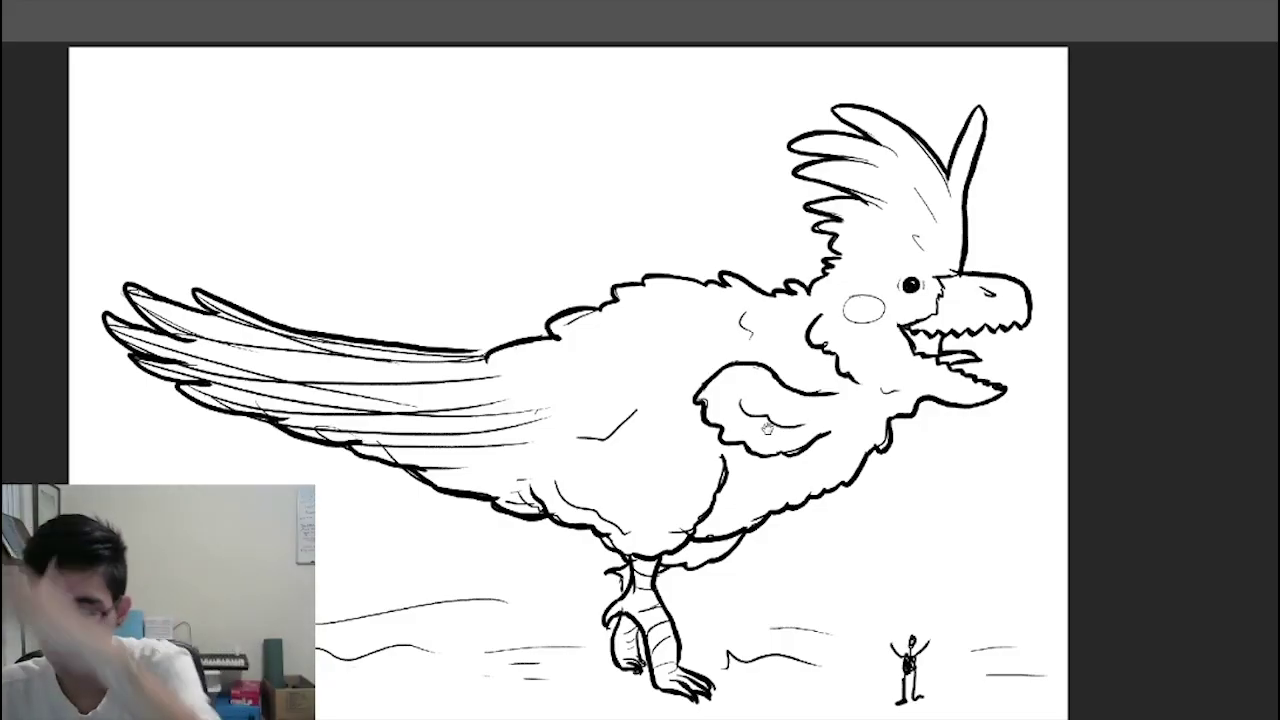
Step: Color the background beneath the line art with a flat light-blue sky and green ground with tan patches
scroll(871, 532, down, 5)
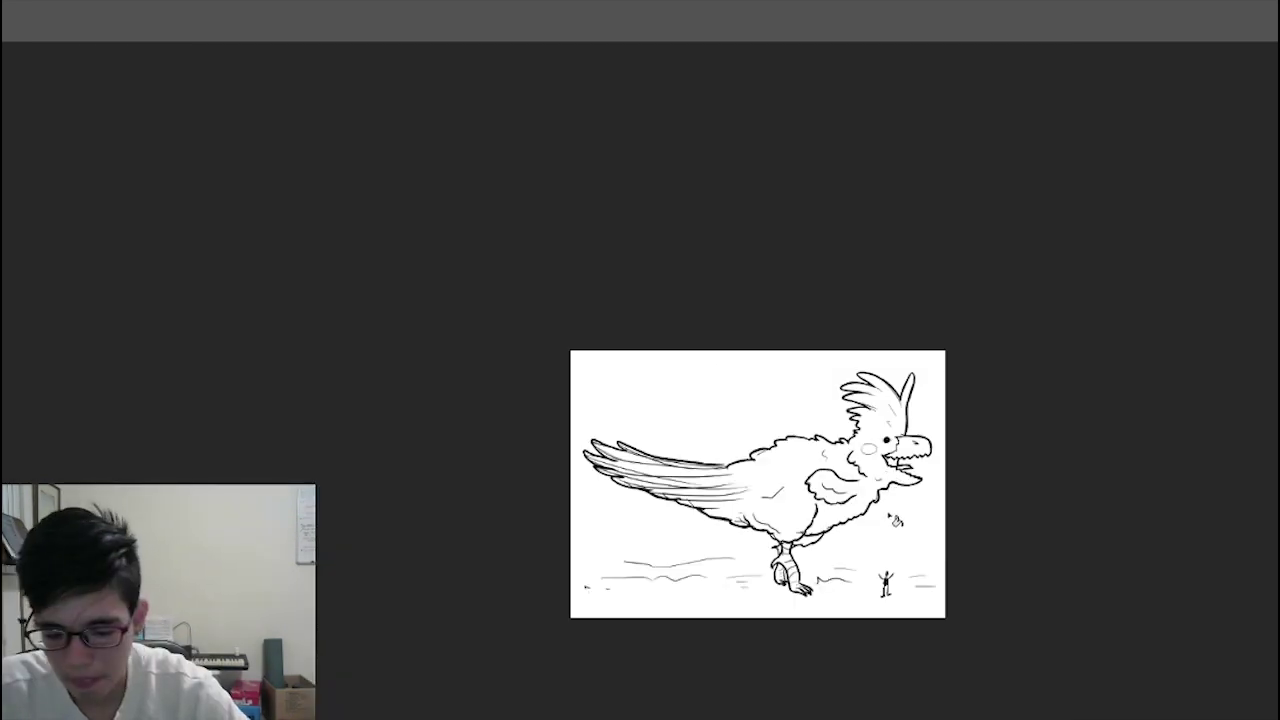
click(922, 532)
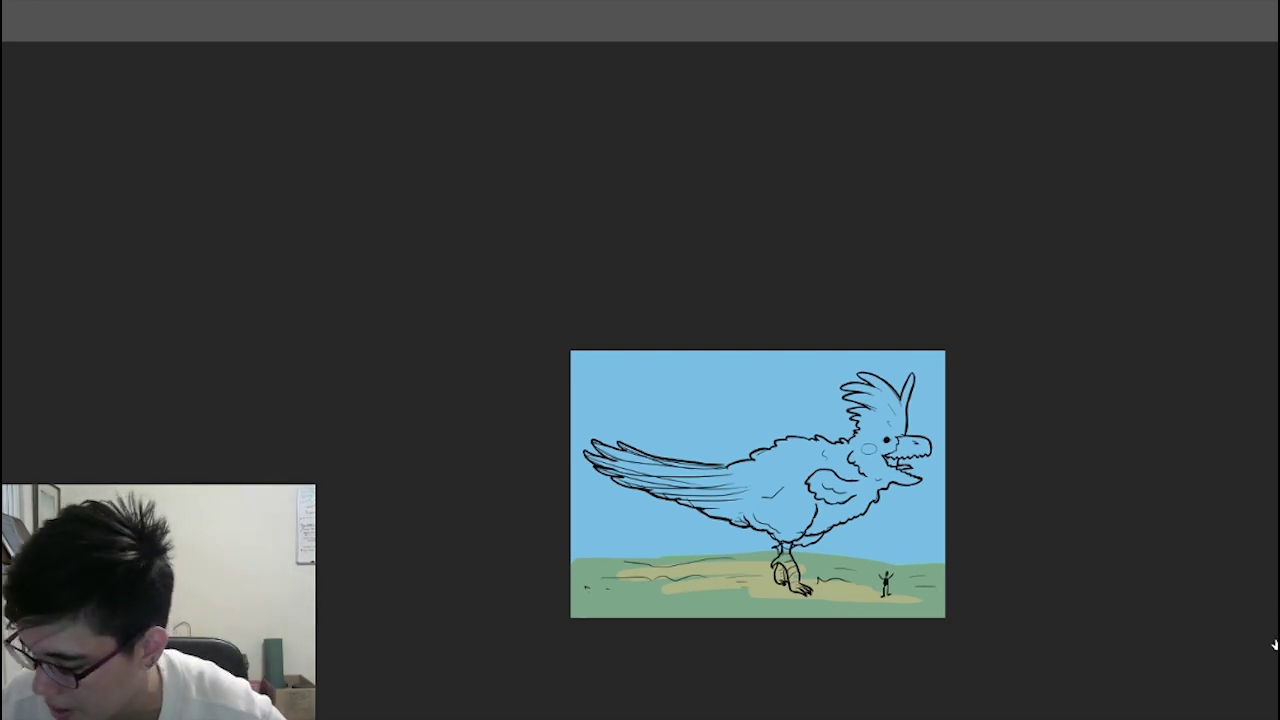
Step: Paint the crest feathers solid white beneath the line art, down to the upper back of the head
key(ctrl+plus)
key(ctrl+plus)
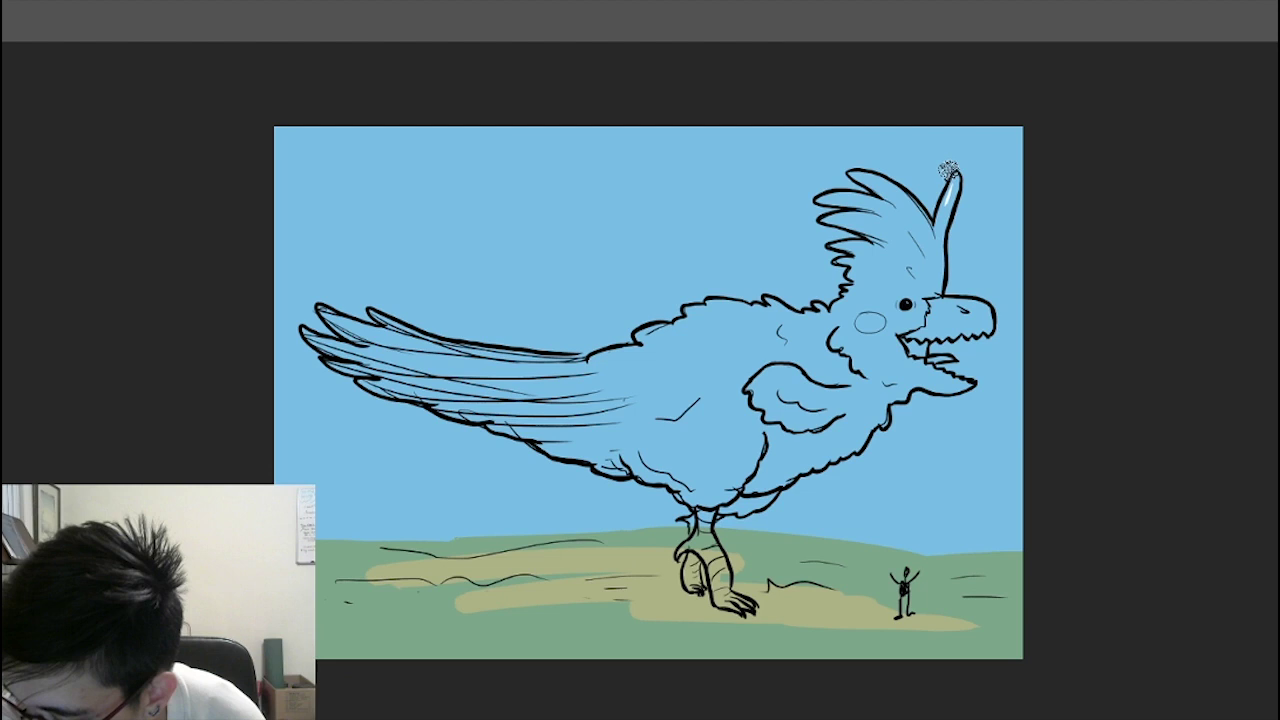
mouse_move(949, 172)
mouse_down()
mouse_move(930, 217)
mouse_move(938, 258)
mouse_up()
drag(939, 199, 933, 276)
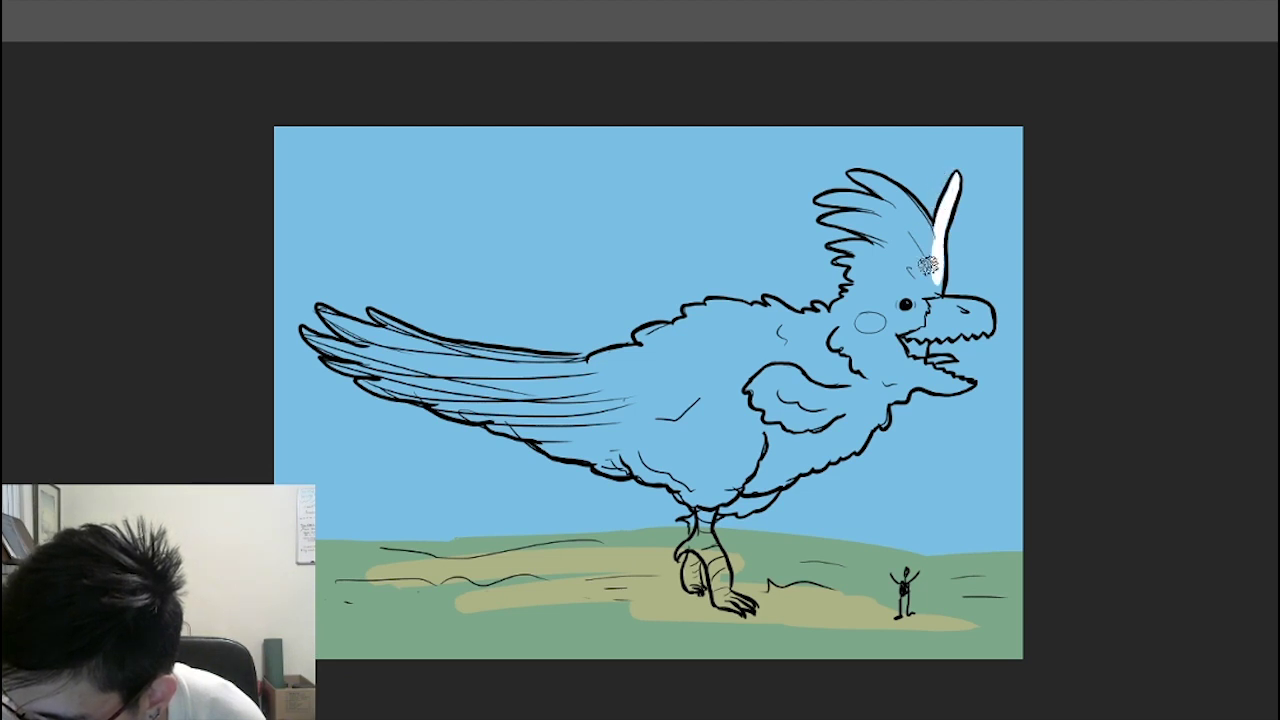
mouse_move(848, 166)
mouse_down()
mouse_move(884, 190)
mouse_move(848, 164)
mouse_move(870, 186)
mouse_up()
click(889, 209)
click(889, 209)
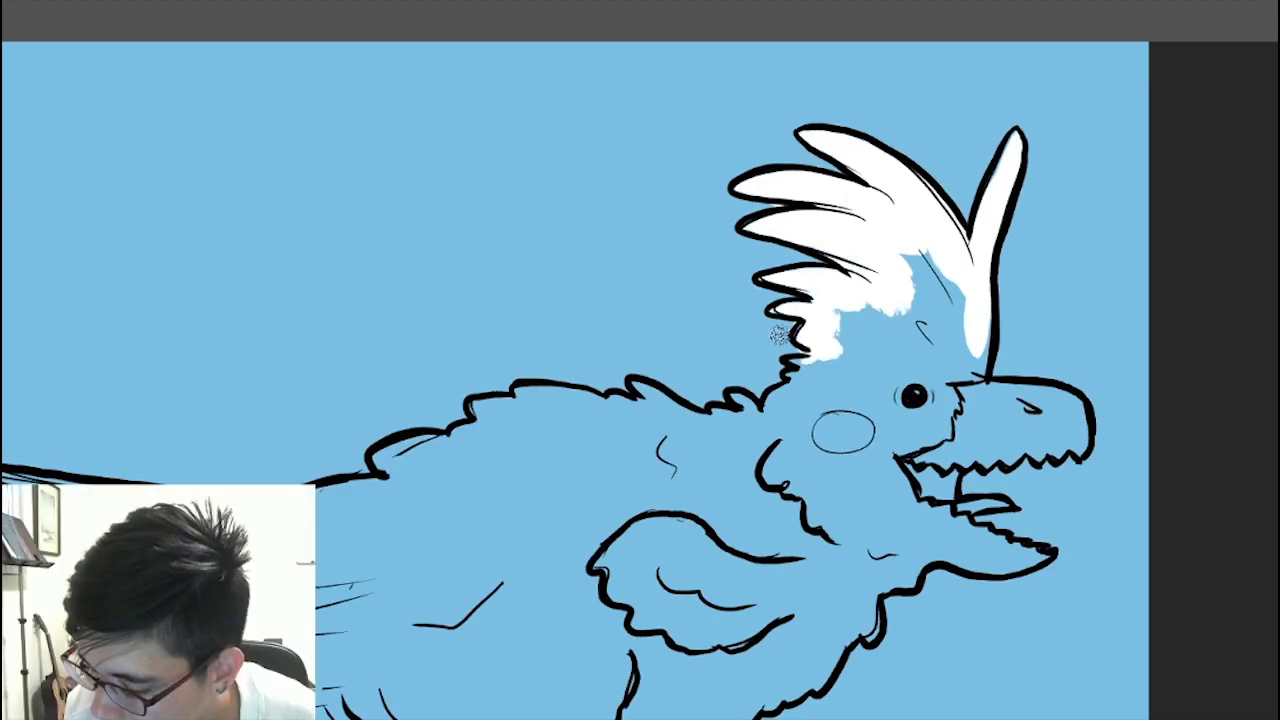
Step: Fill the rest of the head, the body, legs and tail feathers with white inside the outlines
drag(806, 358, 795, 392)
drag(949, 361, 736, 239)
mouse_move(738, 182)
mouse_down()
mouse_move(726, 251)
mouse_move(737, 240)
mouse_move(827, 265)
mouse_move(791, 253)
mouse_move(839, 284)
mouse_move(822, 261)
mouse_move(834, 292)
mouse_move(718, 304)
mouse_up()
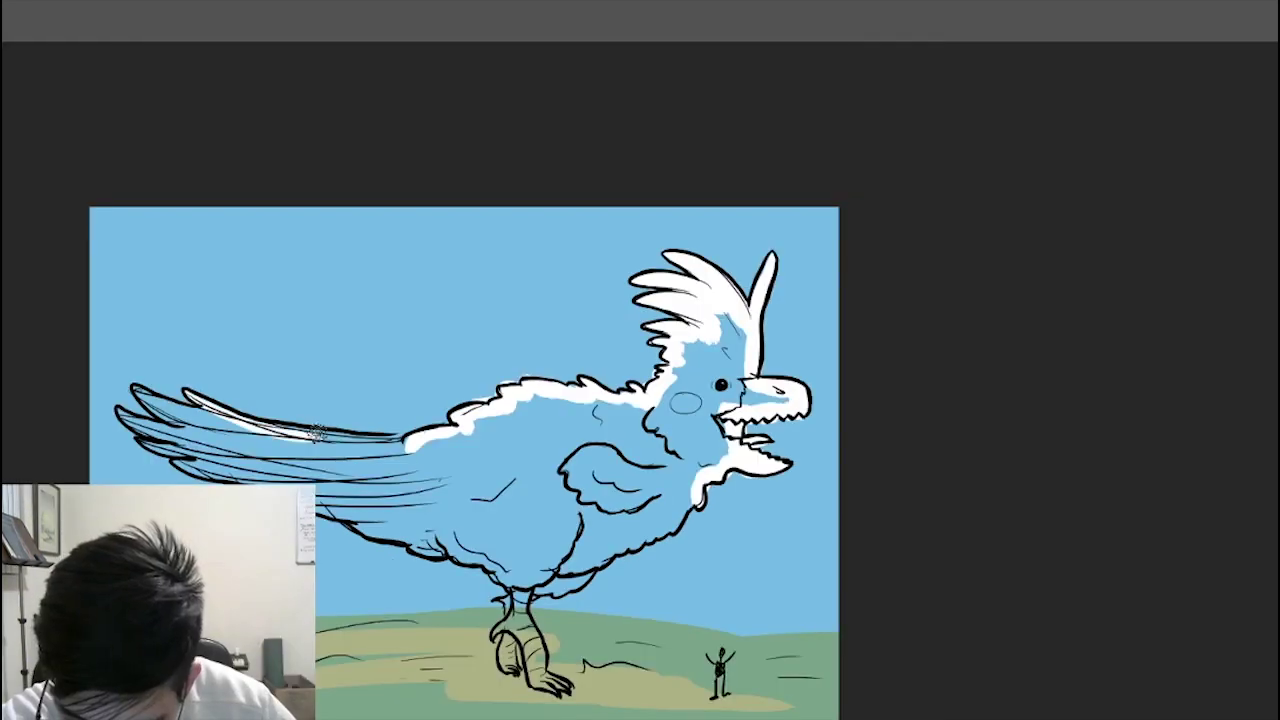
mouse_move(219, 414)
mouse_down()
mouse_move(392, 437)
mouse_move(386, 450)
mouse_up()
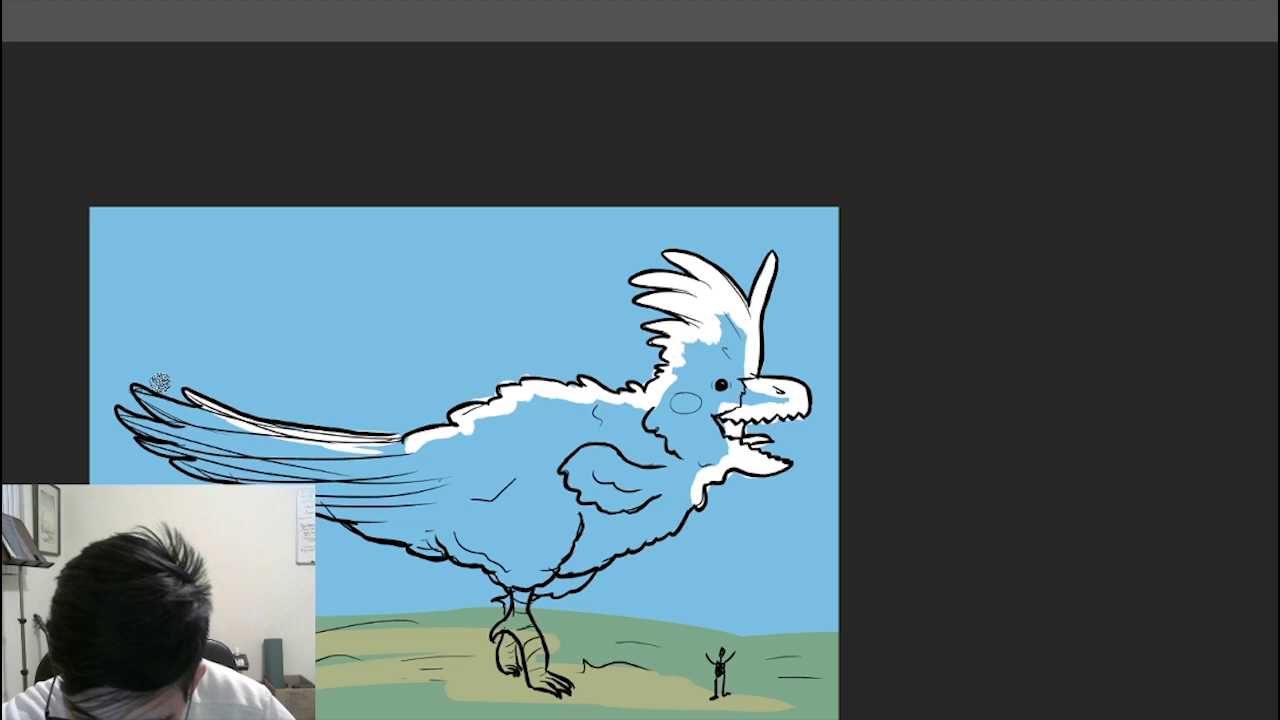
mouse_move(140, 386)
mouse_down()
mouse_move(227, 410)
mouse_move(123, 414)
mouse_move(200, 440)
mouse_up()
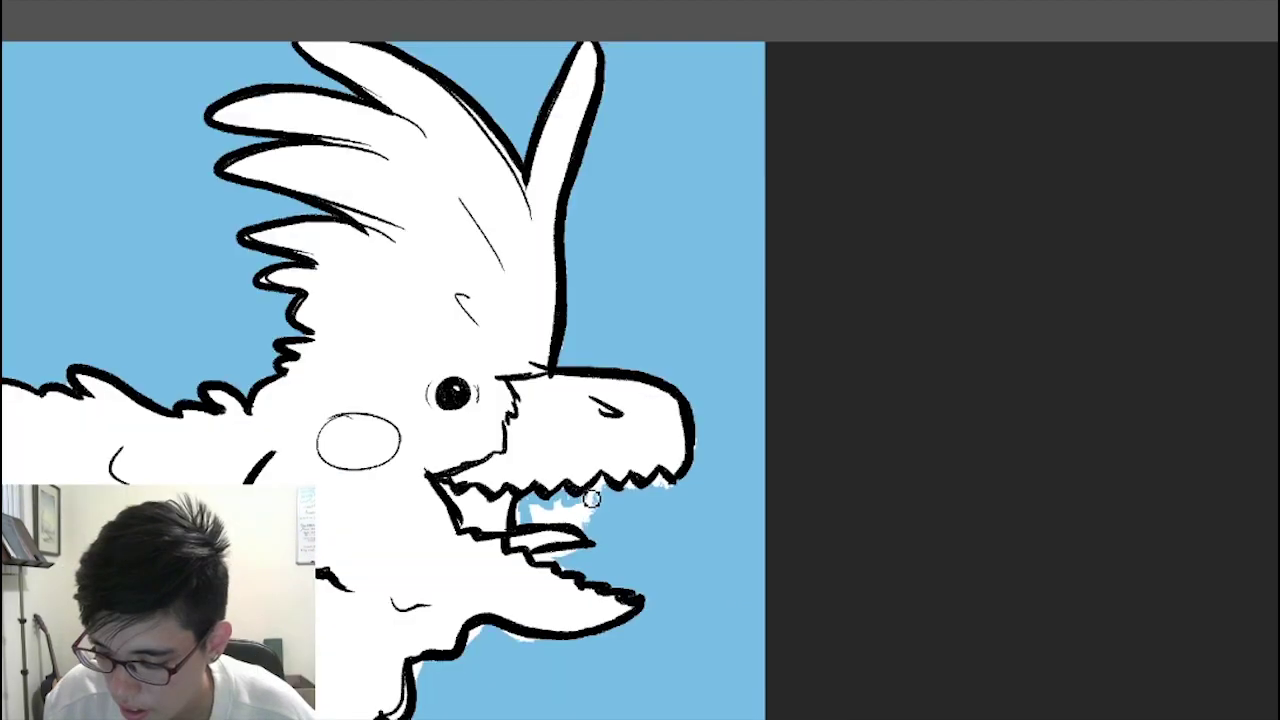
Step: Clean up the white paint spilling past the outlines around the open jaws, belly, tail feather tips and upper back
key(ctrl+plus)
mouse_move(610, 497)
mouse_down()
mouse_move(552, 528)
mouse_move(586, 514)
mouse_move(563, 514)
mouse_up()
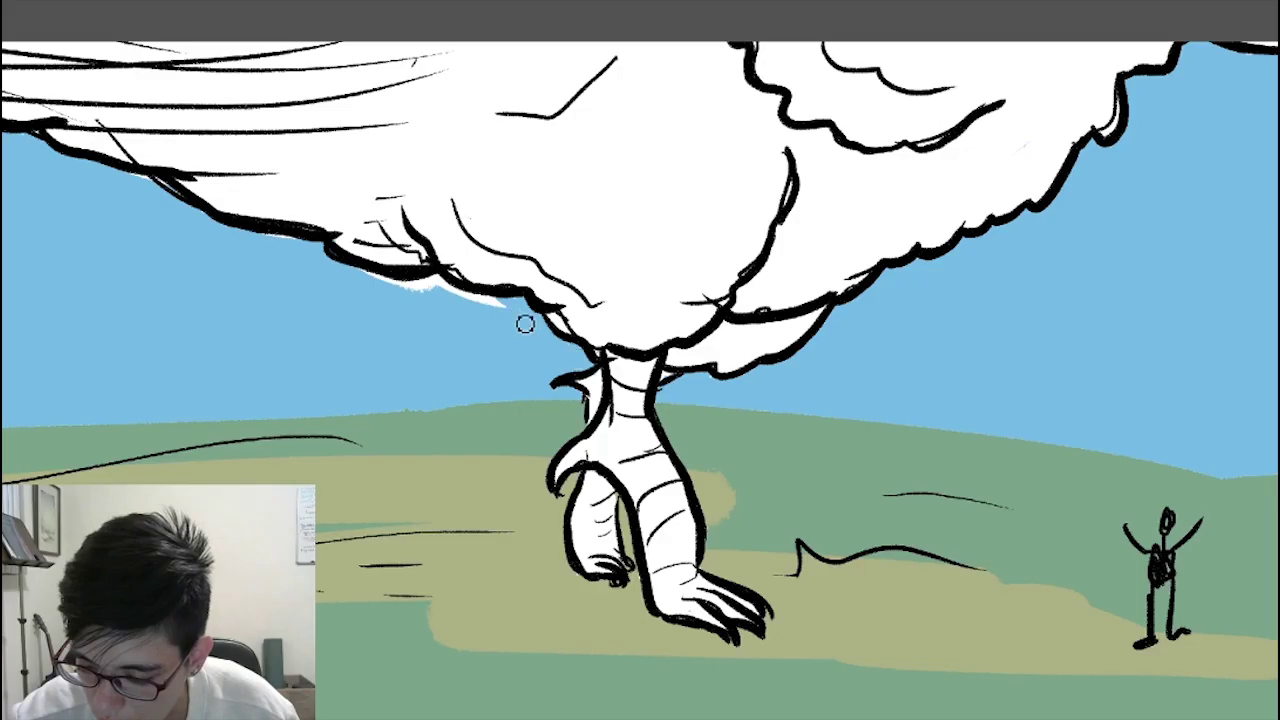
drag(530, 305, 715, 318)
drag(540, 316, 663, 338)
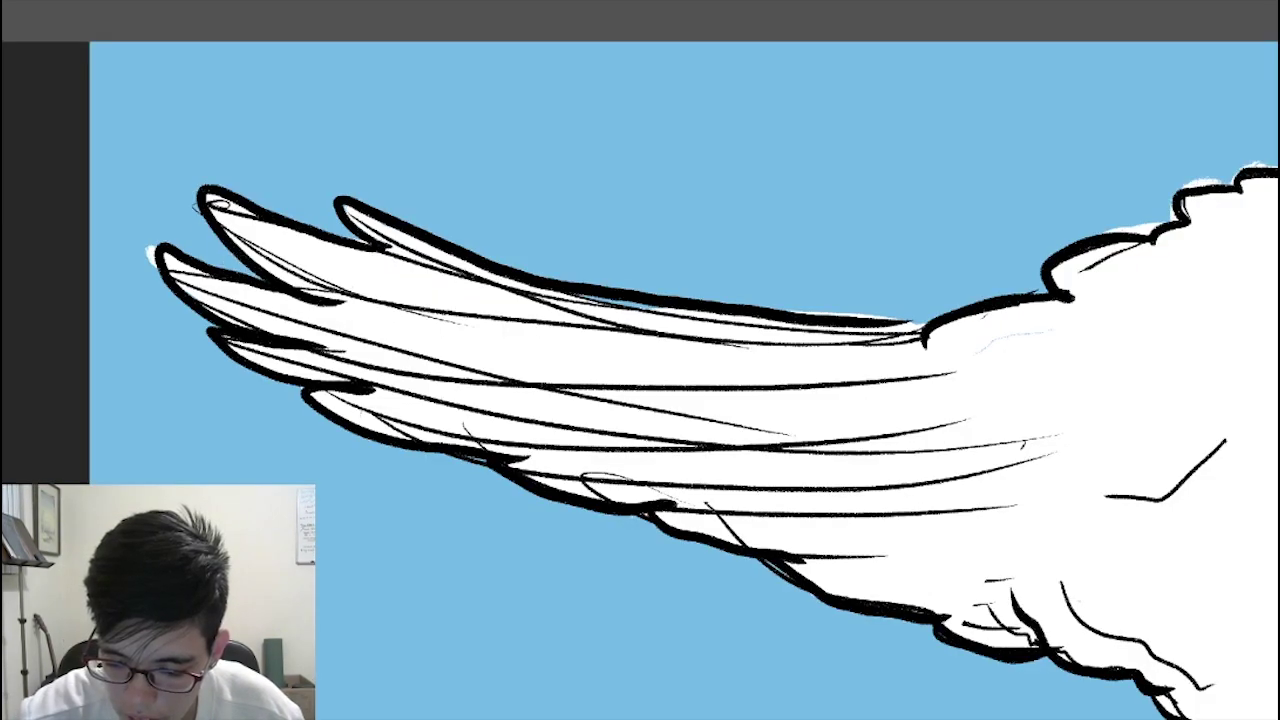
drag(164, 283, 156, 249)
drag(531, 231, 230, 285)
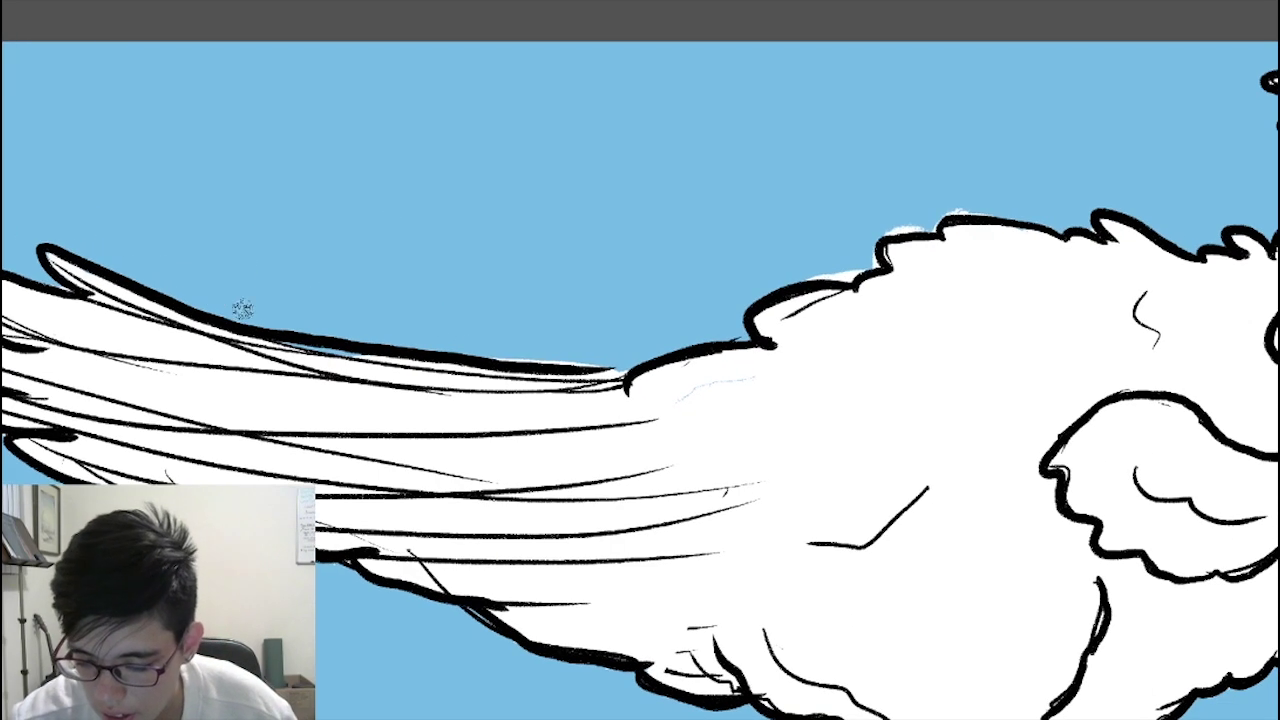
scroll(657, 362, down, 3)
scroll(872, 500, down, 1)
drag(902, 511, 628, 459)
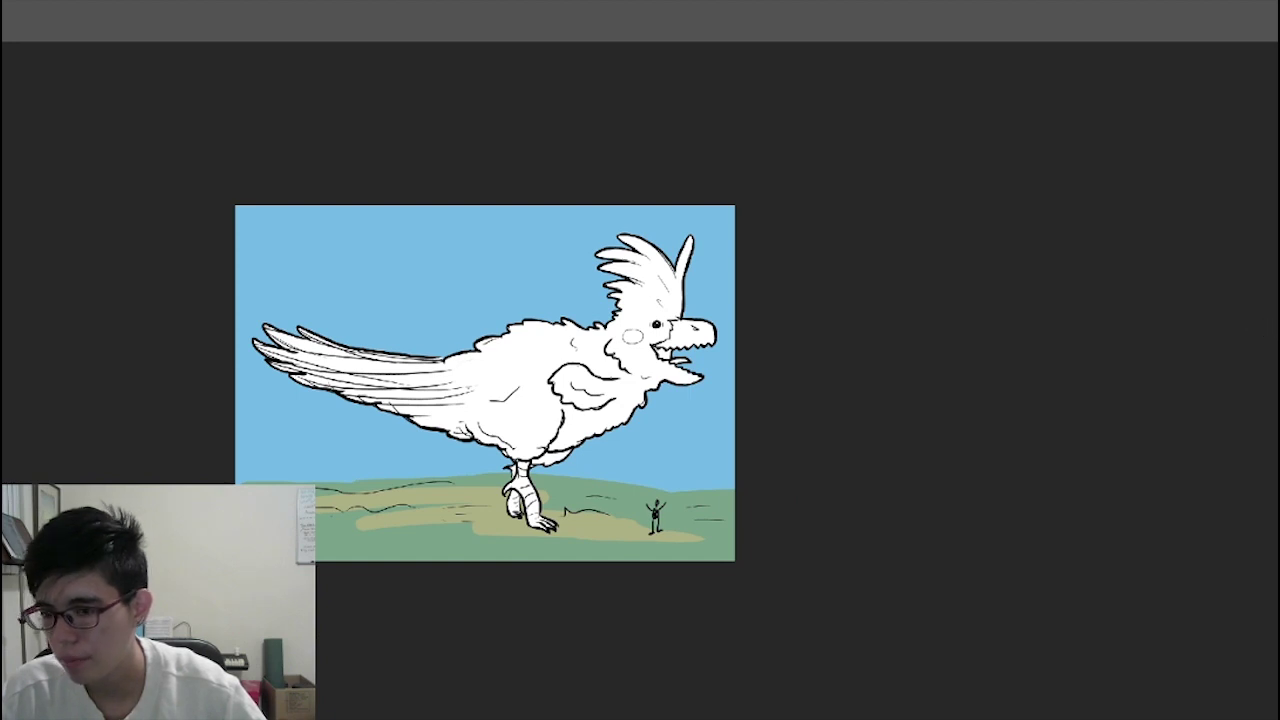
mouse_move(570, 398)
mouse_down()
mouse_move(612, 400)
mouse_move(590, 388)
mouse_move(628, 396)
mouse_move(574, 390)
mouse_move(610, 400)
mouse_move(650, 380)
mouse_up()
key(ctrl+z)
key(ctrl+z)
key(ctrl+z)
key(ctrl+z)
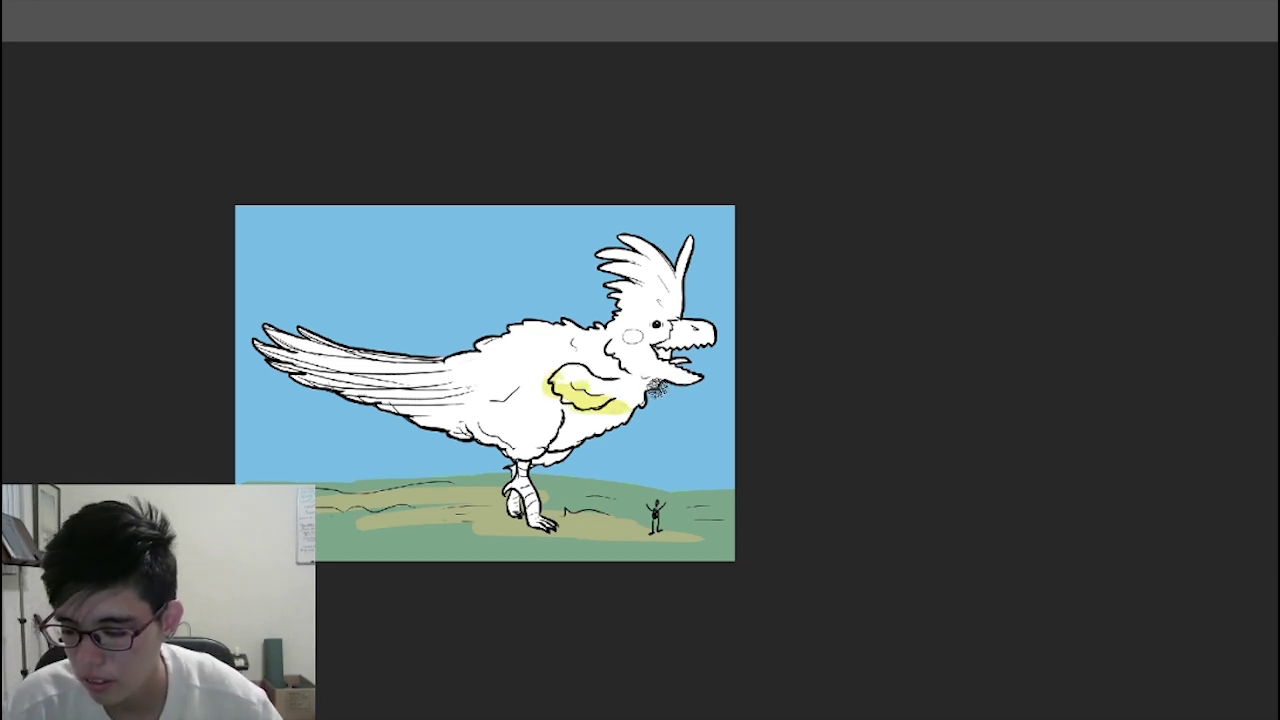
key(ctrl+z)
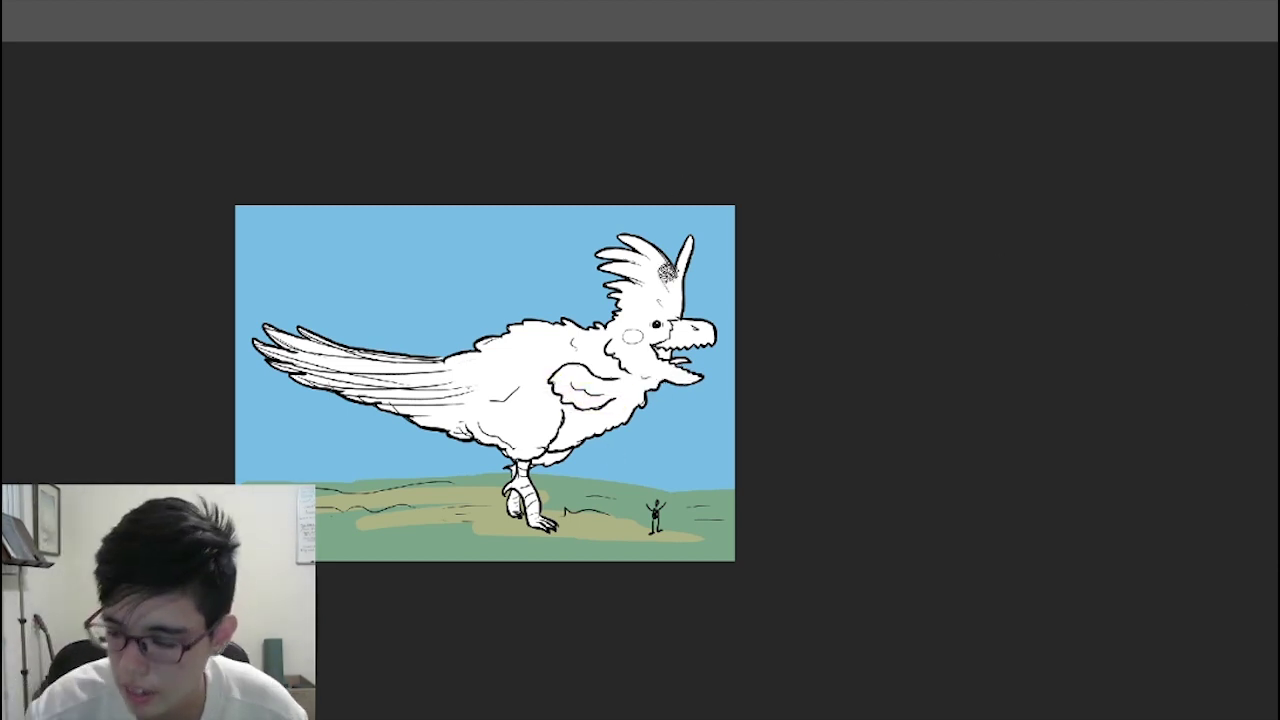
Step: Paint the crest feathers, the lower edge of the wing and the tail feathers pale yellow beneath the line art
mouse_move(682, 302)
mouse_down()
mouse_move(686, 236)
mouse_move(668, 288)
mouse_up()
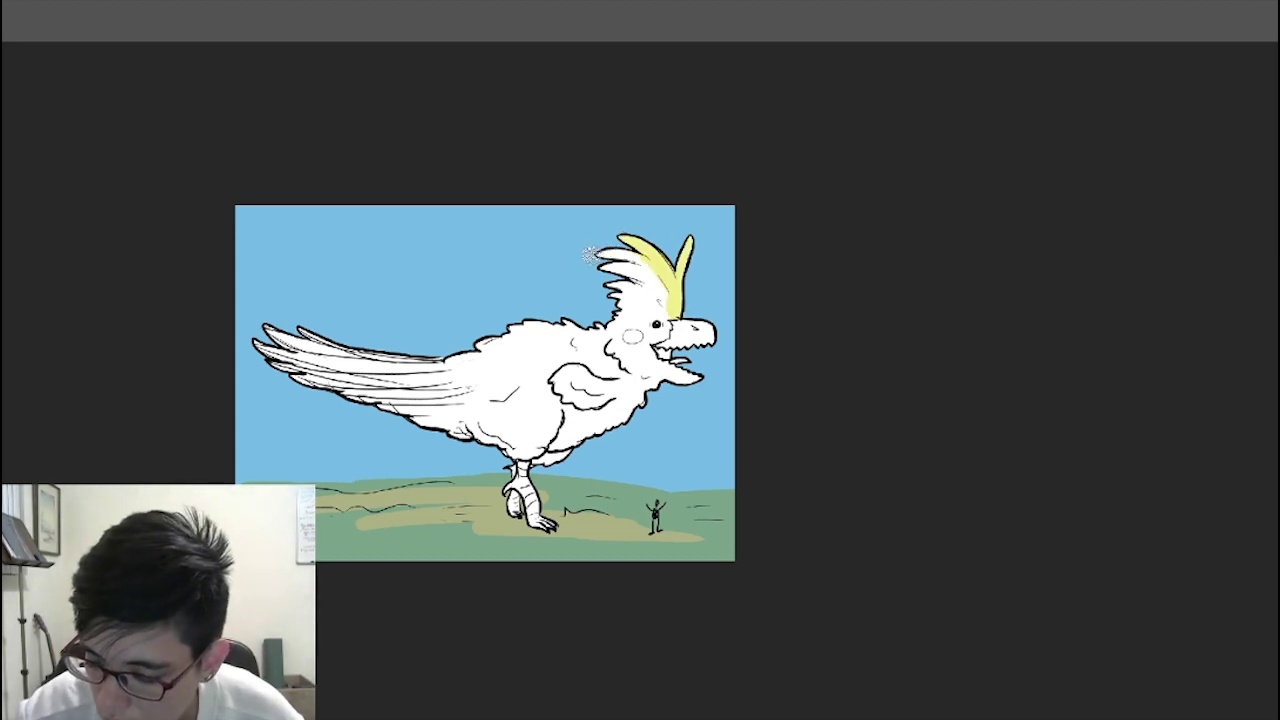
mouse_move(590, 255)
mouse_down()
mouse_move(654, 286)
mouse_move(644, 304)
mouse_up()
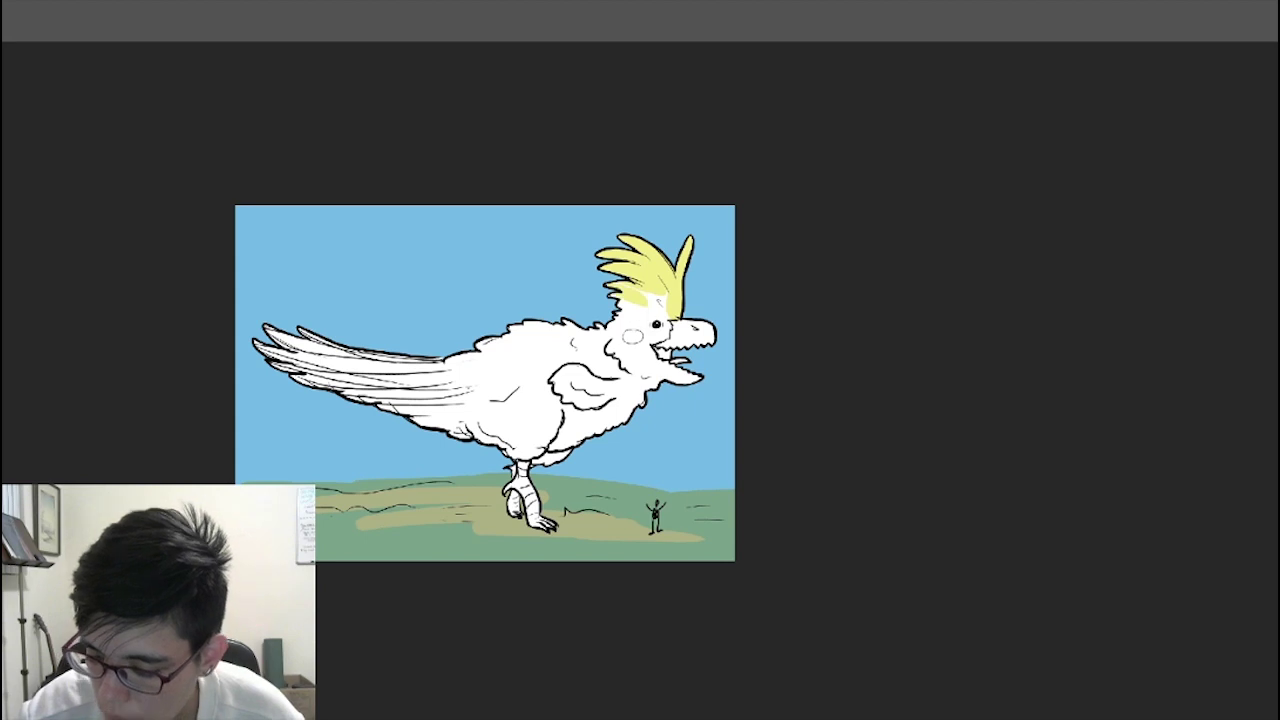
drag(555, 388, 612, 400)
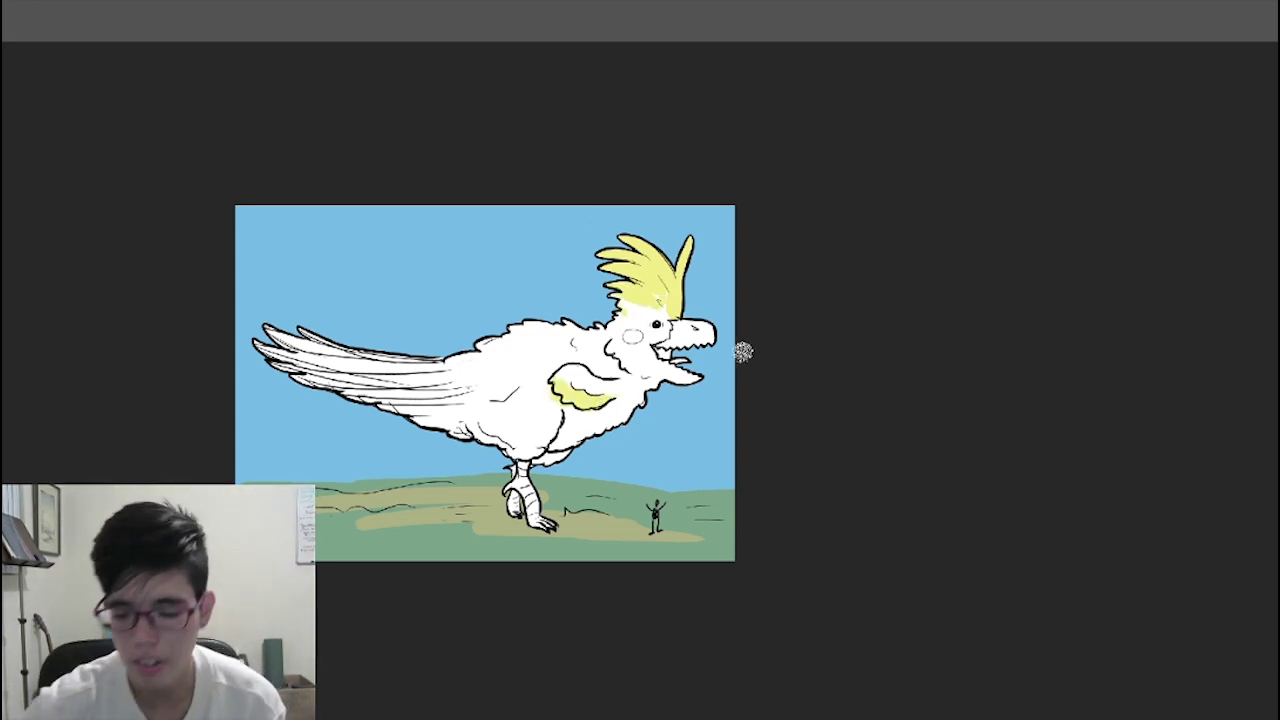
mouse_move(381, 389)
mouse_down()
mouse_move(366, 363)
mouse_move(278, 345)
mouse_move(367, 357)
mouse_move(403, 408)
mouse_move(459, 422)
mouse_up()
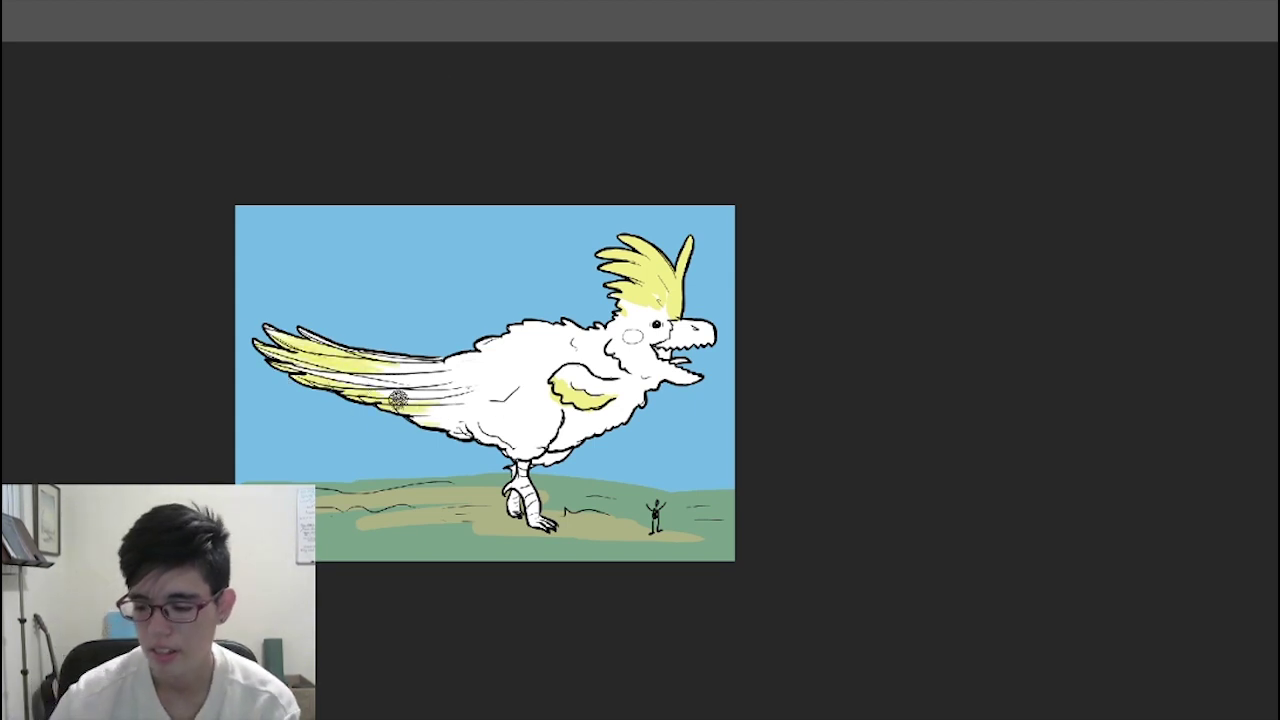
Step: Color the snout, lower jaw and legs dark grey-brown, and fill the round cheek patch with pale yellow
mouse_move(704, 331)
mouse_down()
mouse_move(663, 345)
mouse_move(698, 335)
mouse_move(674, 334)
mouse_move(664, 368)
mouse_up()
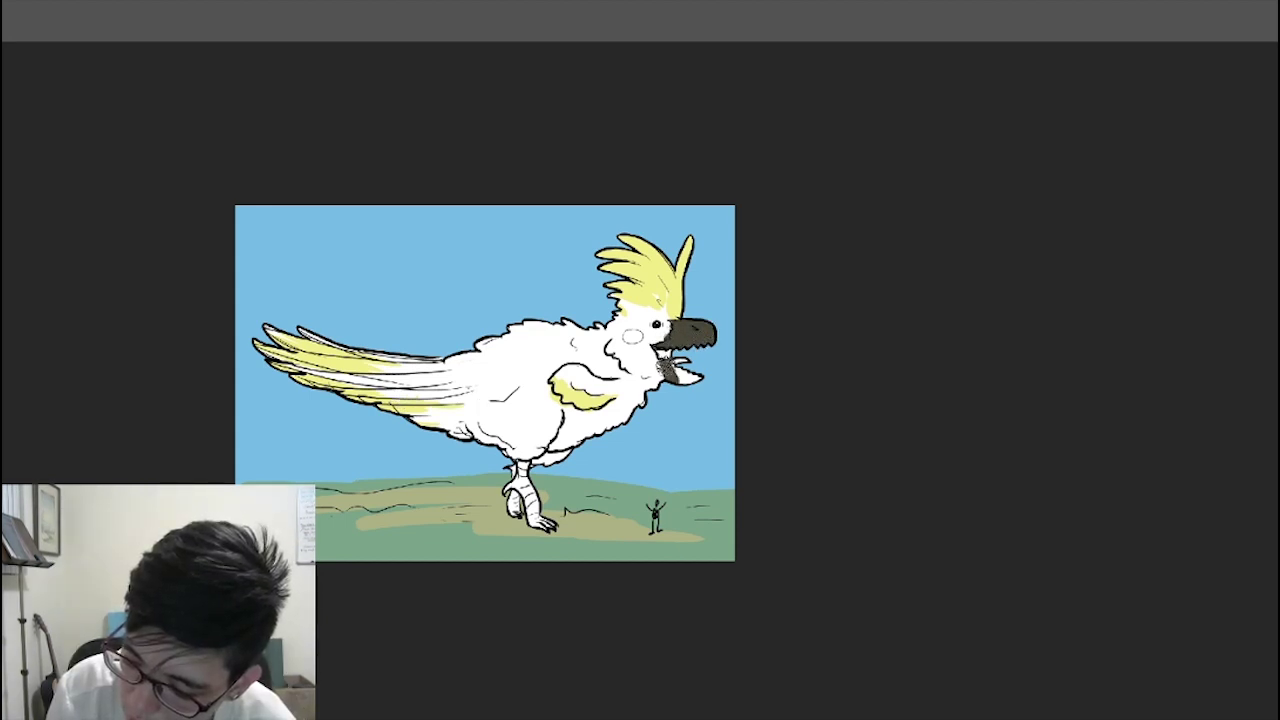
drag(666, 366, 688, 378)
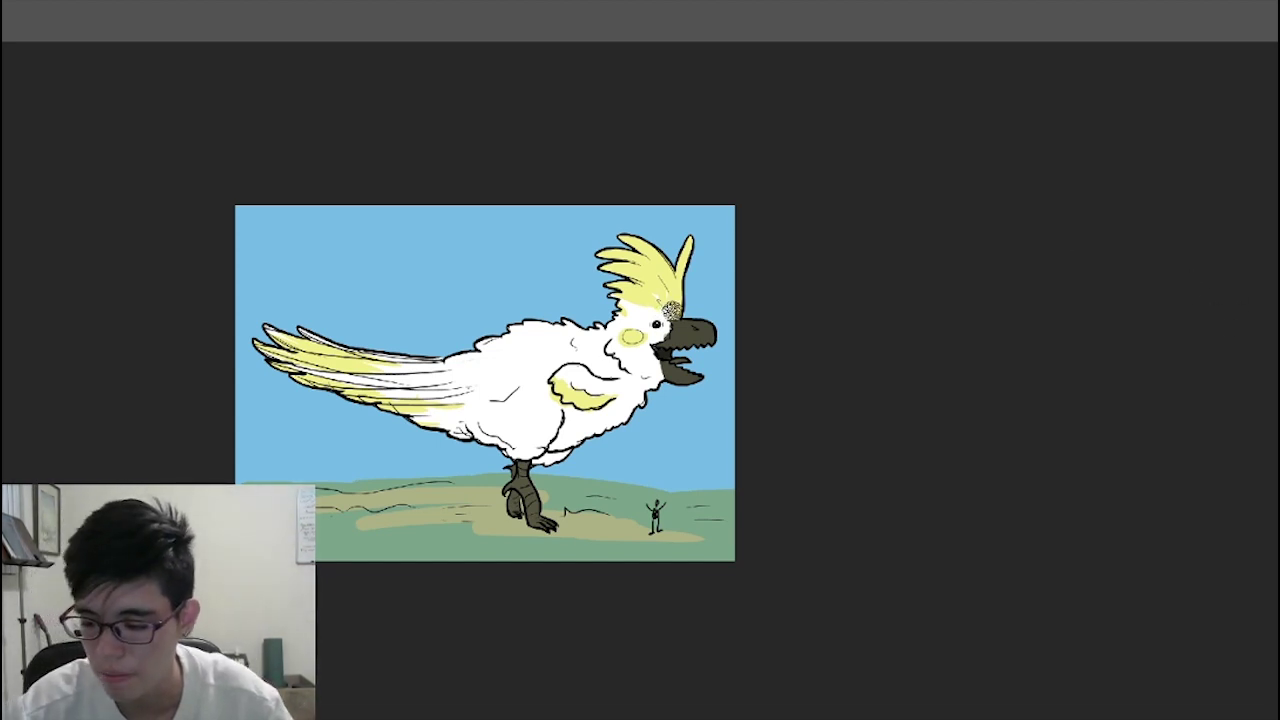
Step: Trim the base of the yellow crest into jagged white feather shapes and clean the excess yellow around the cheek patch and wing
scroll(688, 313, up, 2)
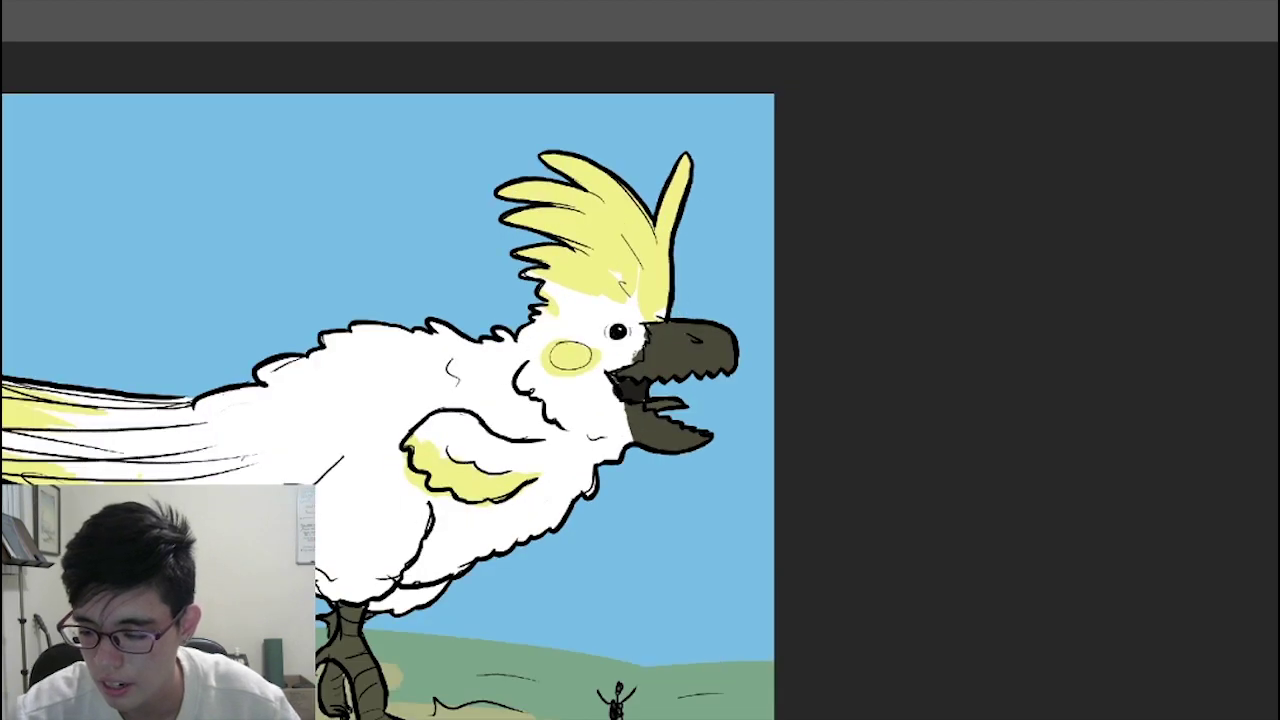
scroll(601, 294, down, 1)
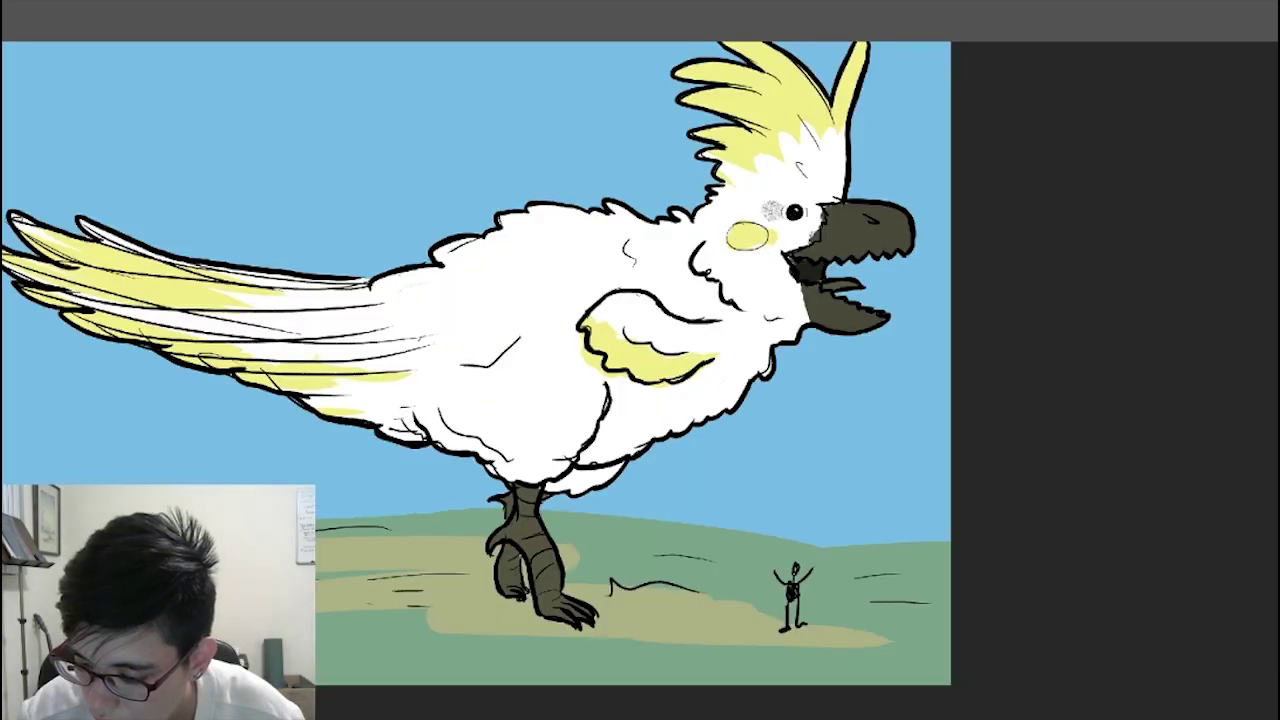
mouse_move(813, 300)
mouse_down()
mouse_move(892, 311)
mouse_move(903, 284)
mouse_up()
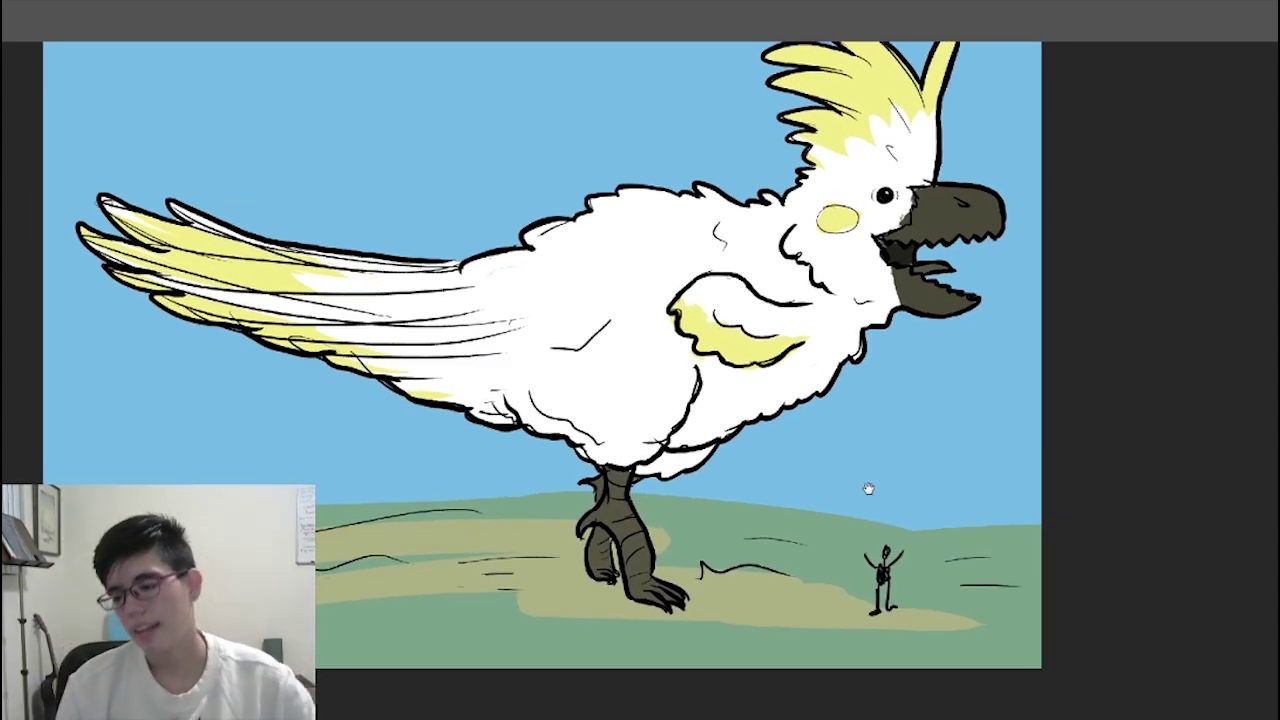
mouse_move(866, 489)
mouse_down()
mouse_move(697, 551)
mouse_move(739, 573)
mouse_up()
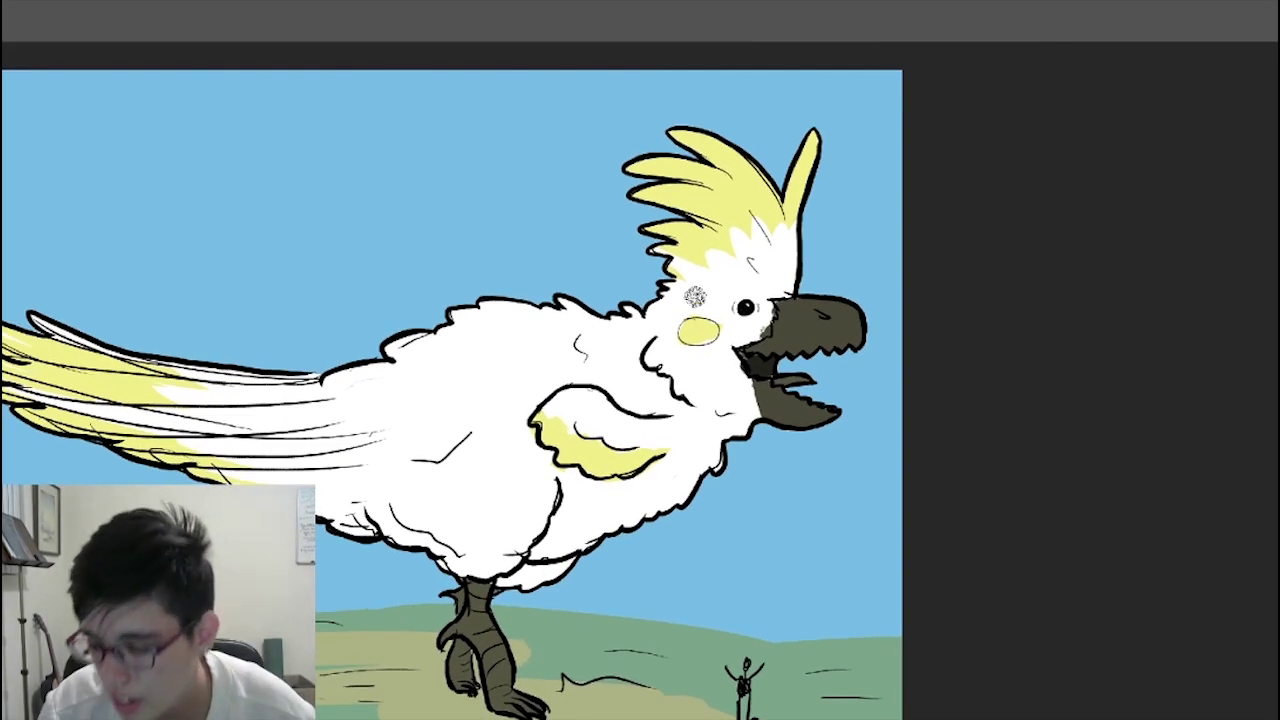
scroll(830, 518, down, 3)
drag(844, 557, 615, 437)
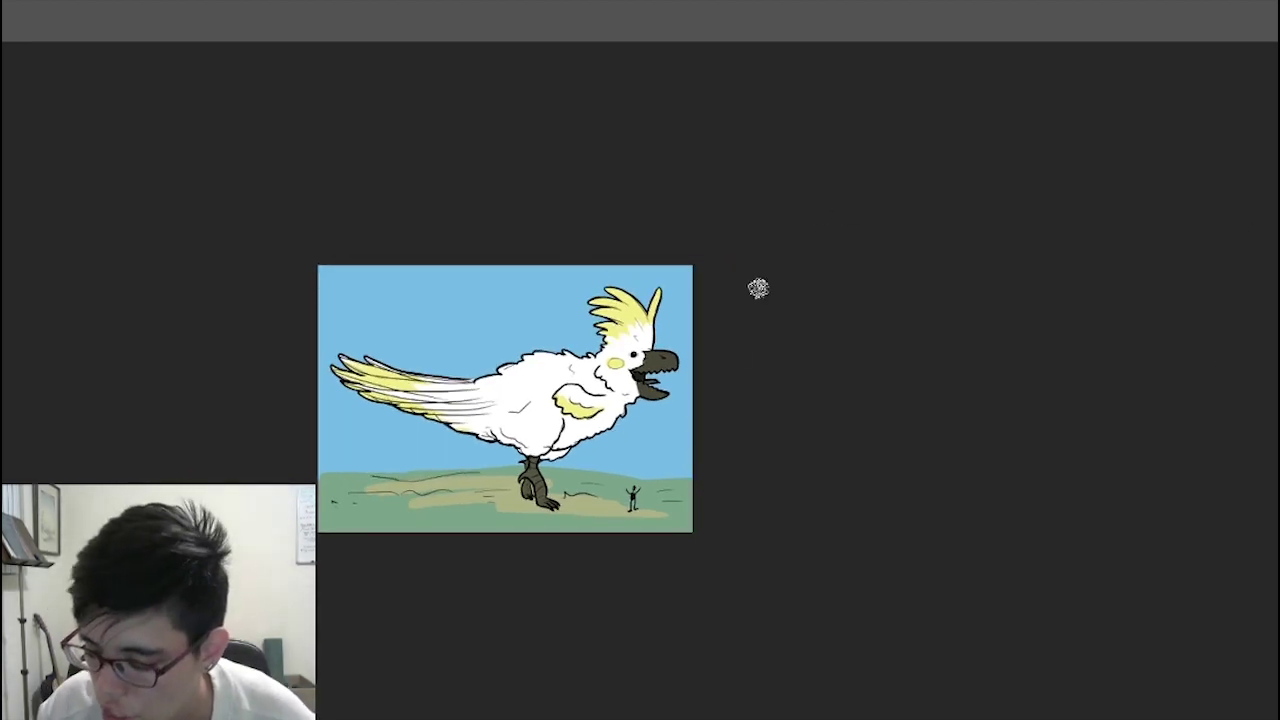
Step: Shade the crest, neck, belly and tail feathers with translucent blue-grey strokes kept inside the creature's silhouette
key(ctrl+plus)
drag(730, 407, 752, 448)
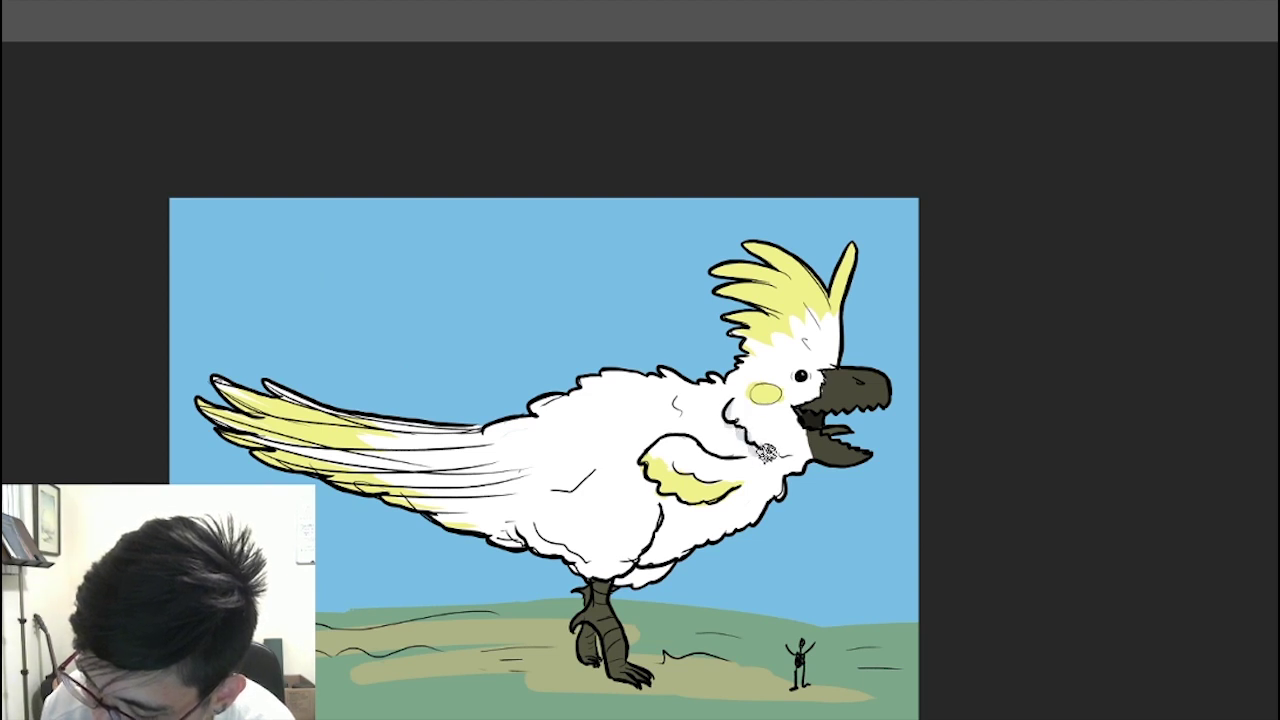
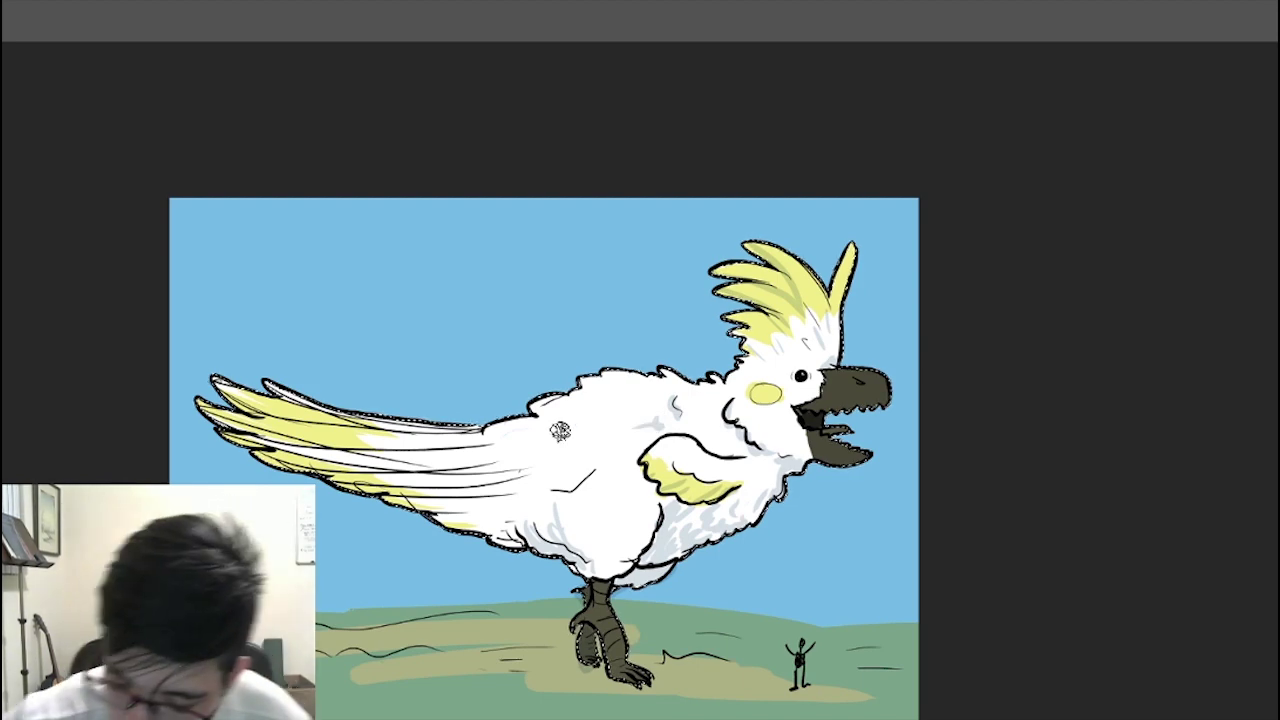
drag(234, 388, 372, 434)
drag(225, 426, 370, 450)
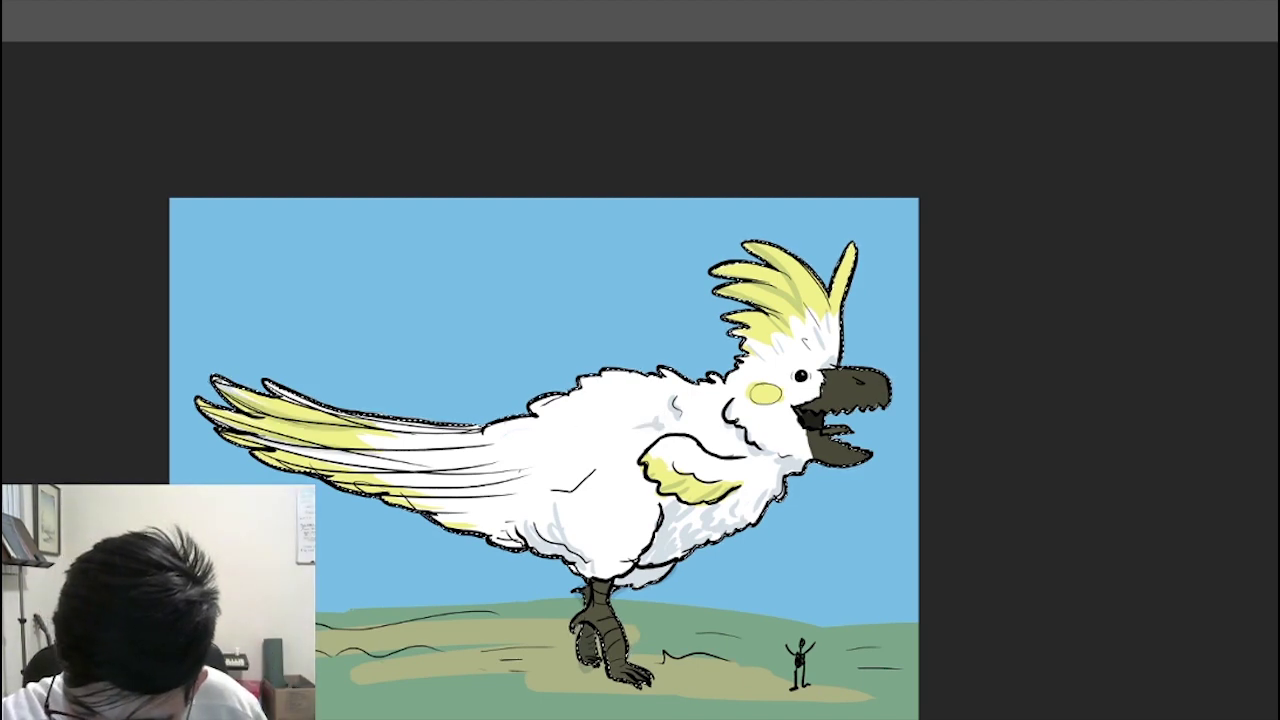
drag(266, 463, 442, 466)
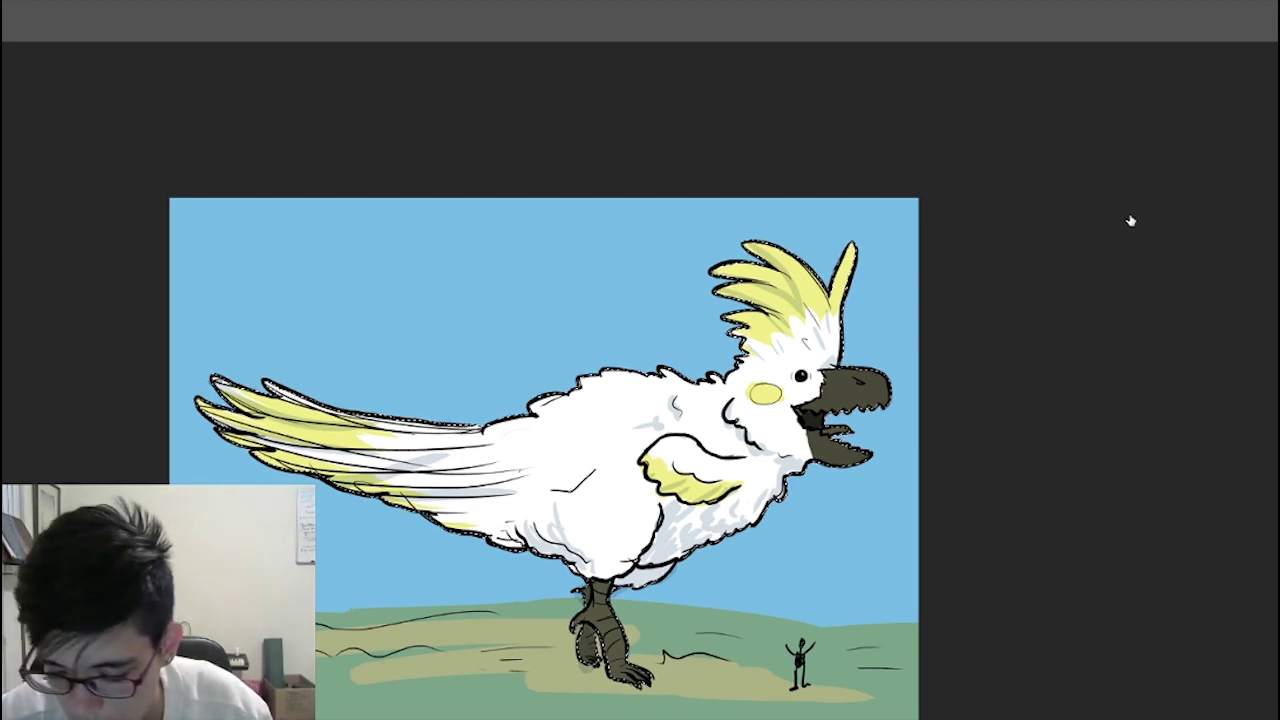
Step: Paint a translucent dark cast shadow across the ground beneath the creature's feet and the human figure
key(ctrl+minus)
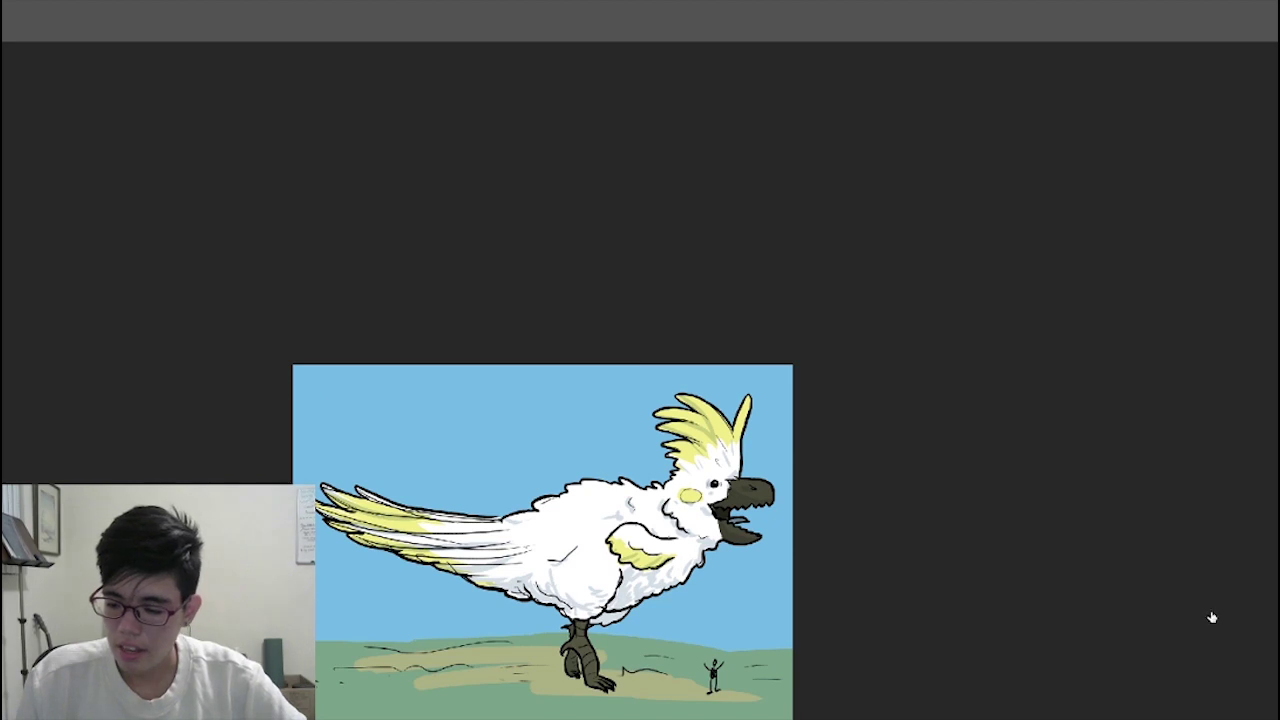
alt+click(712, 600)
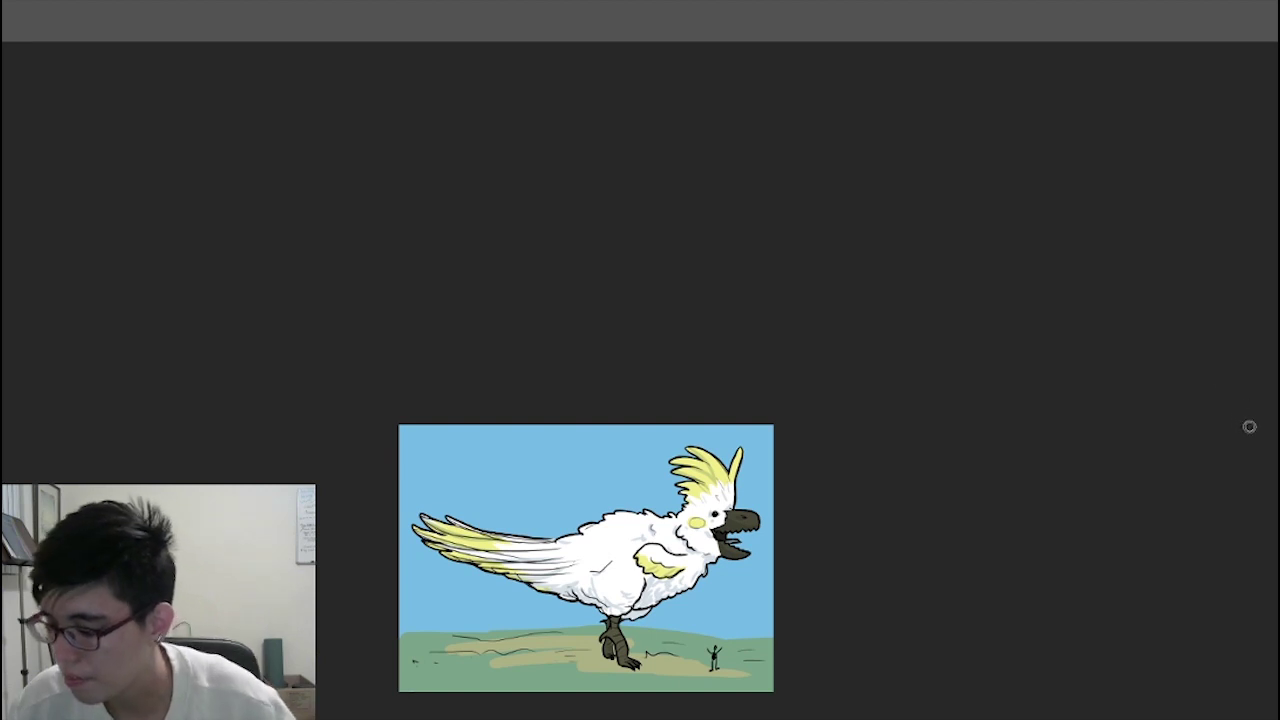
drag(624, 668, 603, 665)
key(ctrl+z)
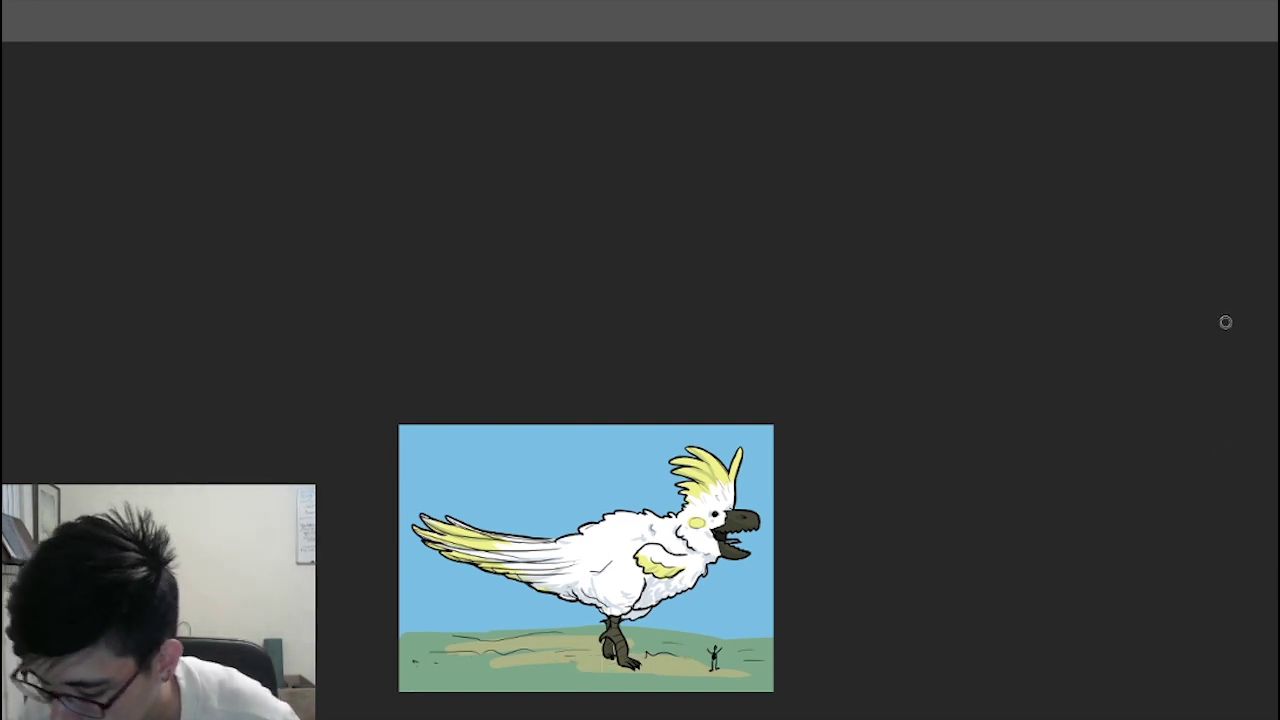
drag(434, 662, 730, 664)
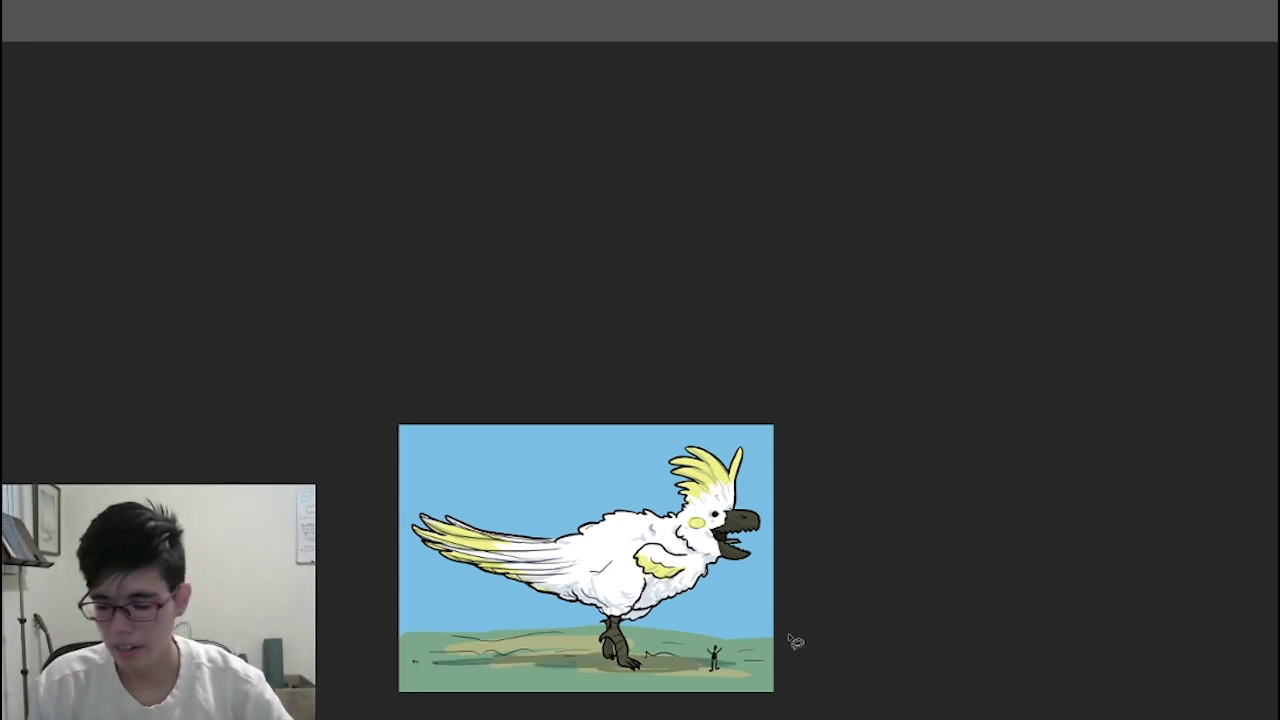
Step: Sign the artwork in black with the artist's signature and year on the ground below the human figure
key(z)
alt+click(722, 619)
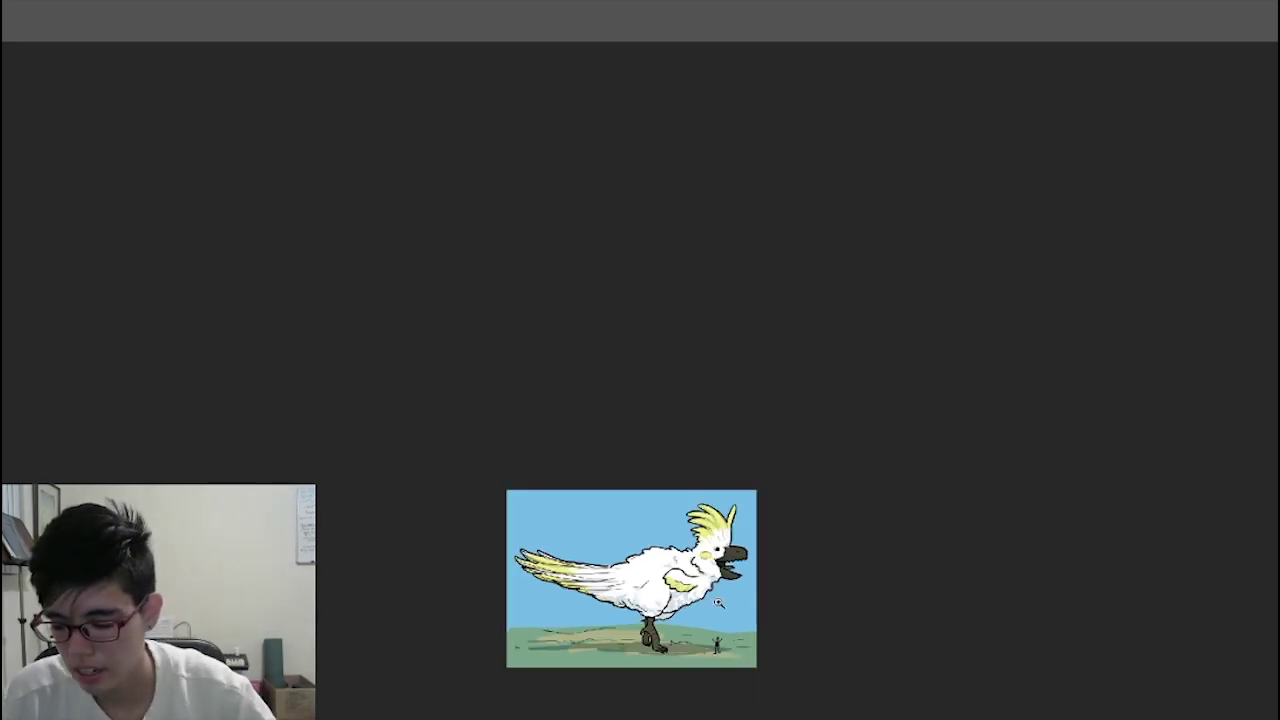
scroll(719, 603, up, 1)
drag(734, 624, 754, 551)
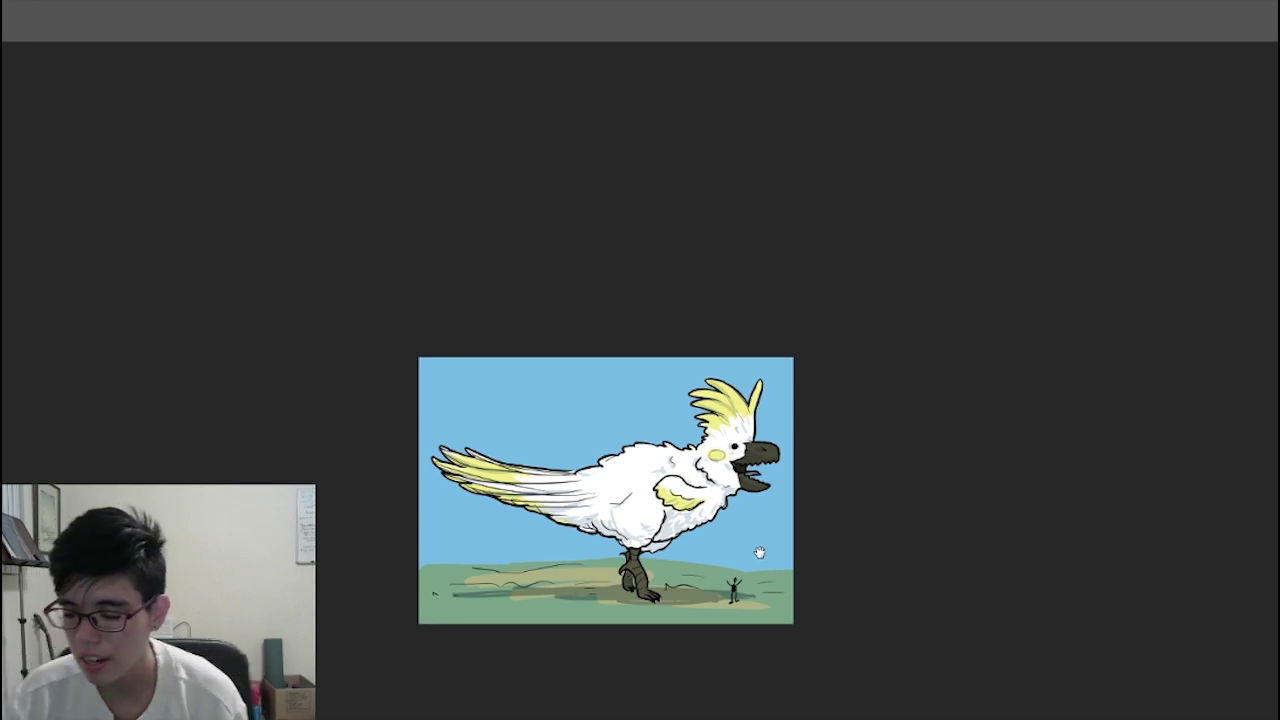
mouse_move(714, 611)
mouse_down()
mouse_move(750, 596)
mouse_move(767, 530)
mouse_move(803, 568)
mouse_move(854, 526)
mouse_move(937, 517)
mouse_move(983, 531)
mouse_move(990, 550)
mouse_up()
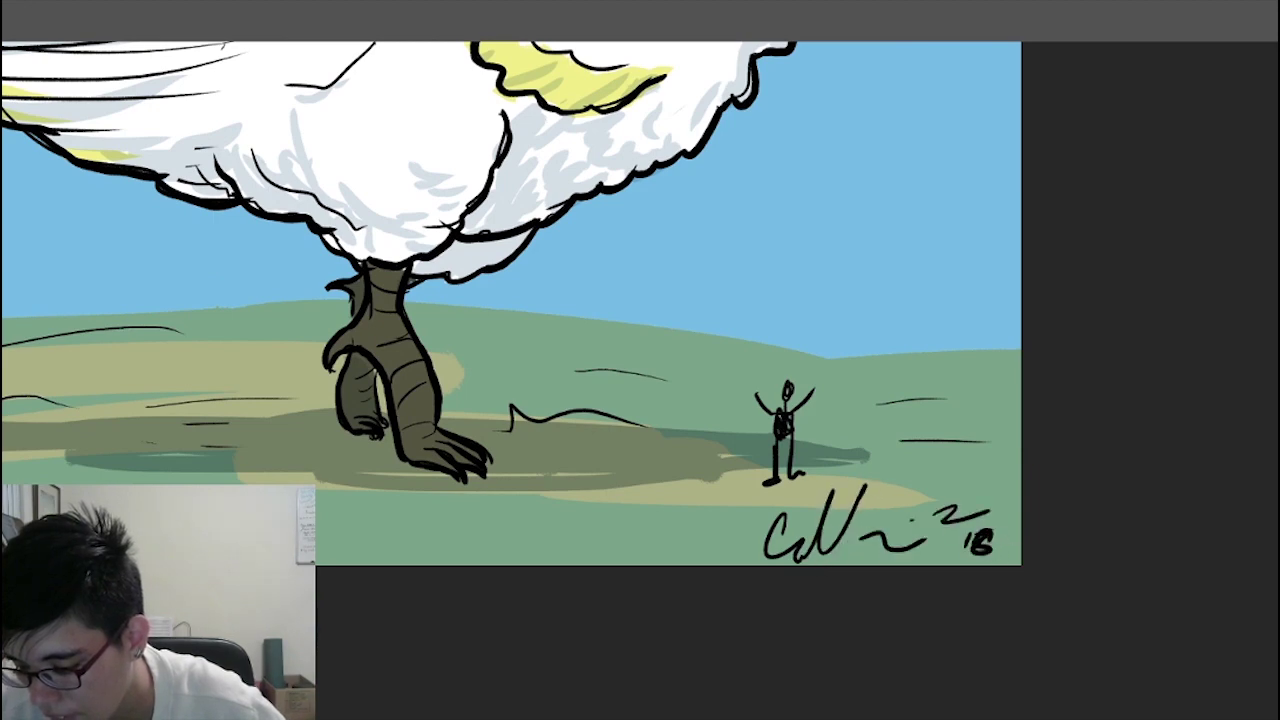
scroll(980, 530, down, 6)
drag(897, 450, 707, 549)
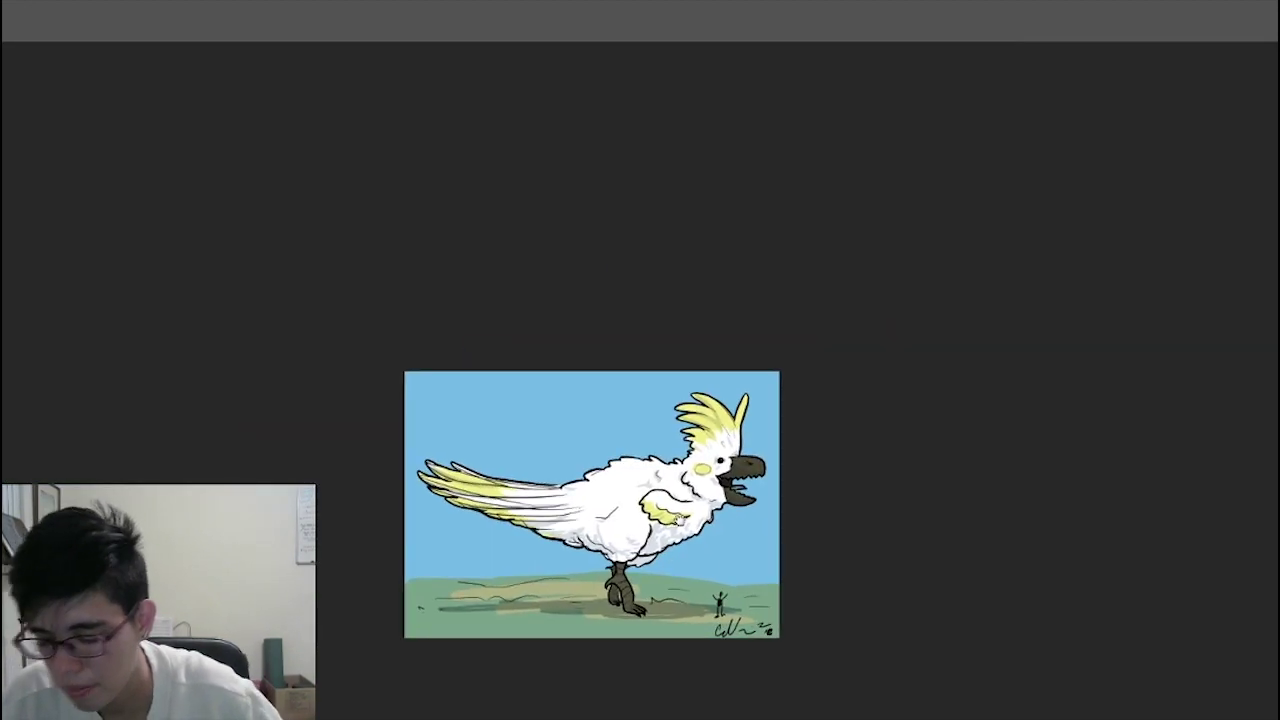
scroll(720, 522, up, 3)
drag(726, 602, 845, 589)
scroll(766, 497, up, 1)
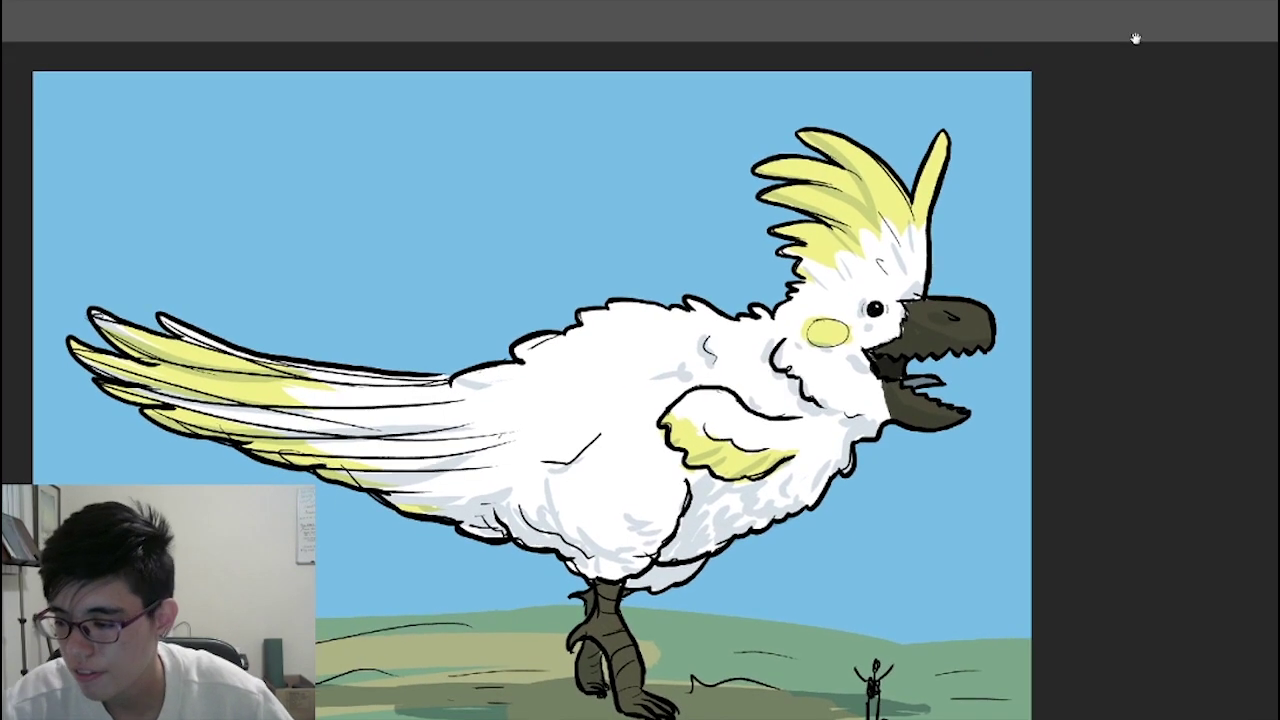
drag(827, 466, 882, 443)
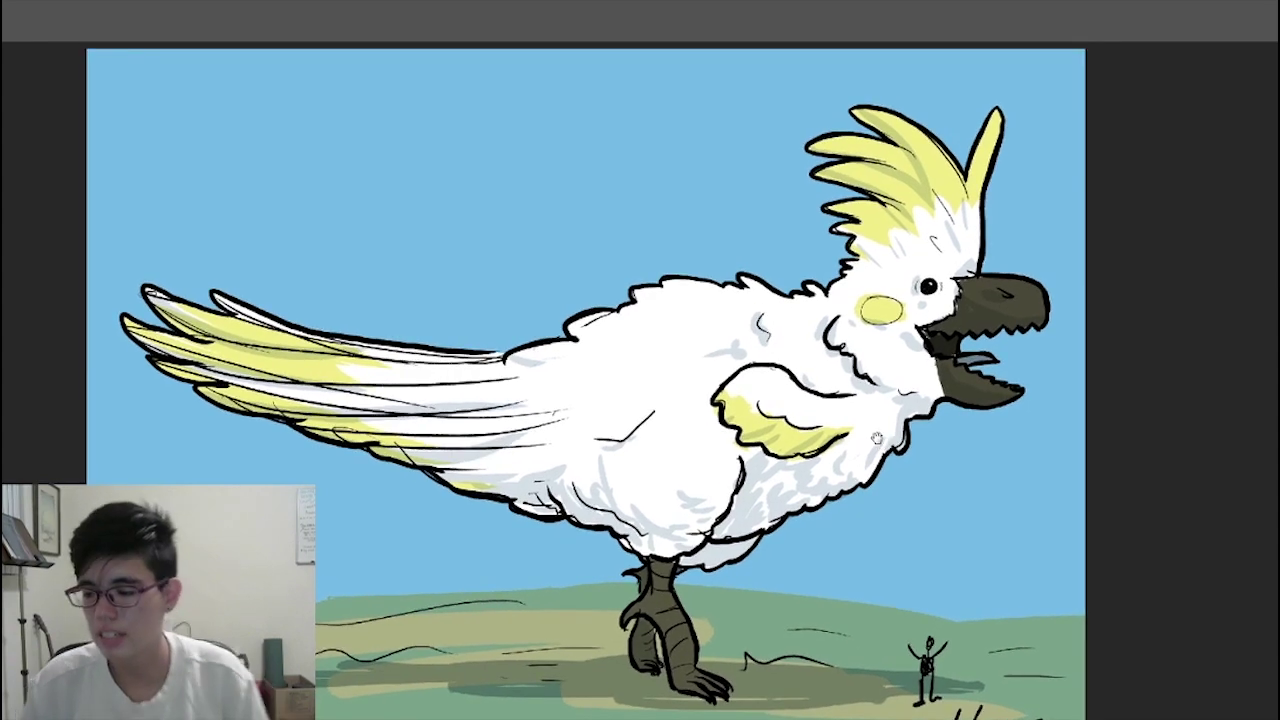